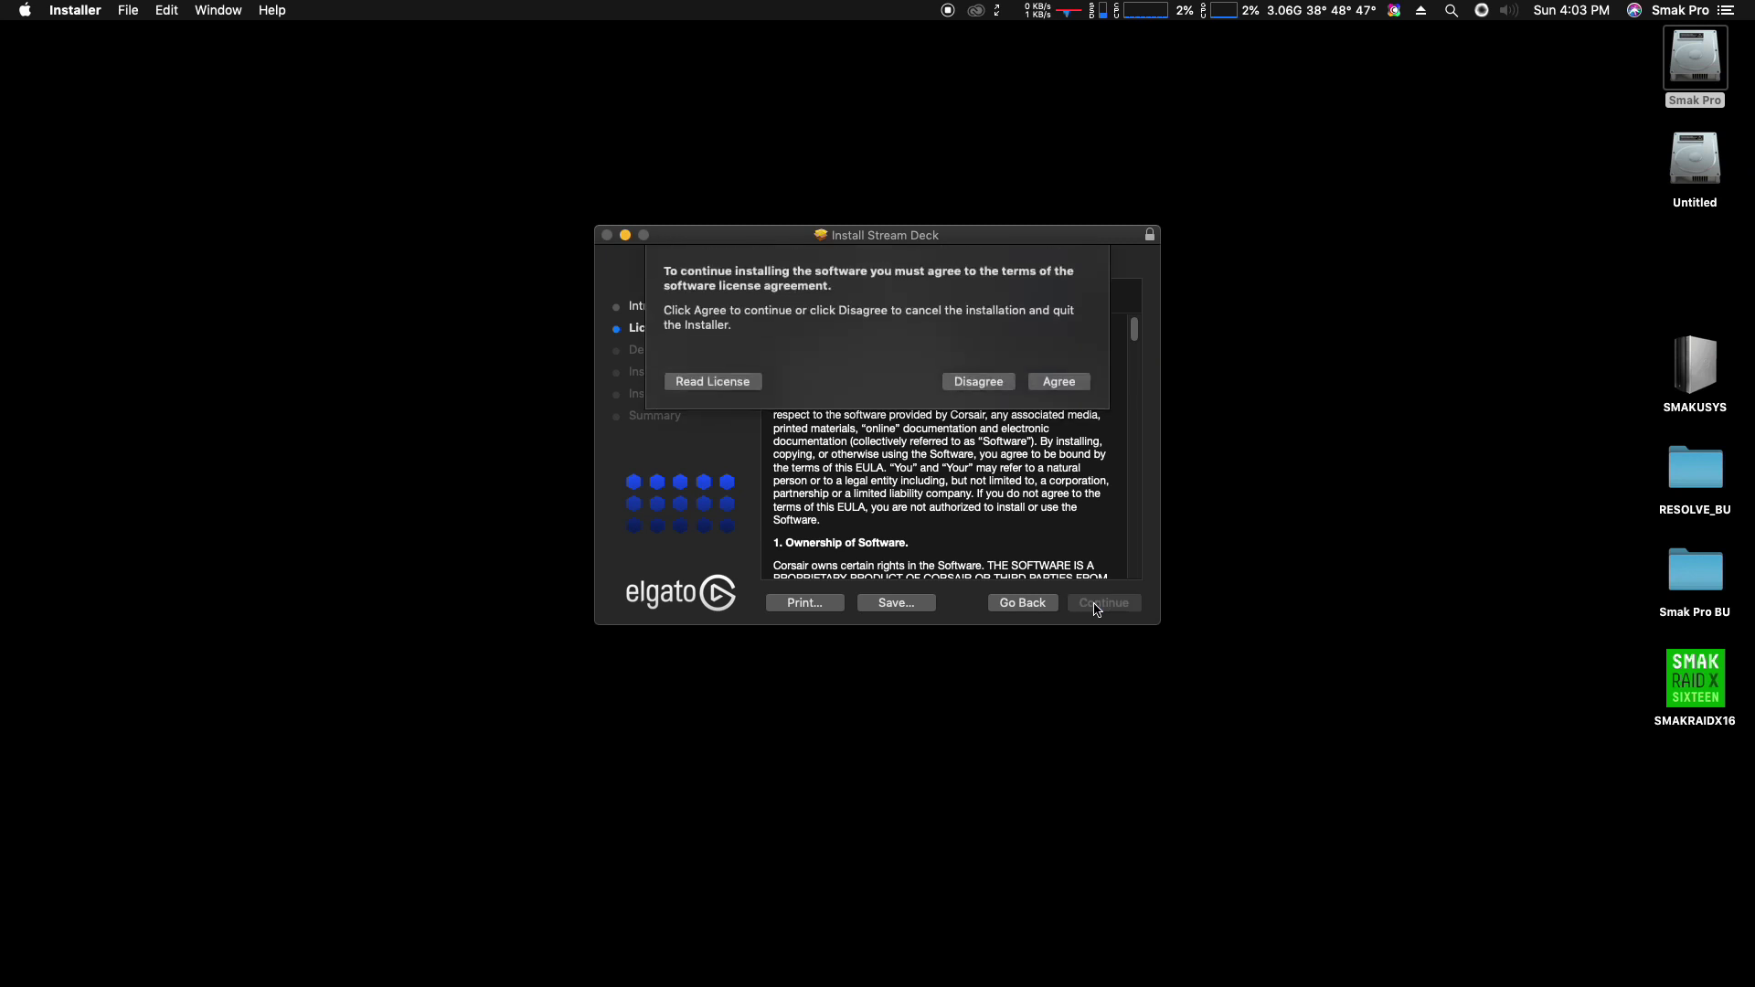
# - Agree to the license terms and run the standard Stream Deck installation, authorising it with the account password
pyautogui.click(1087, 389)
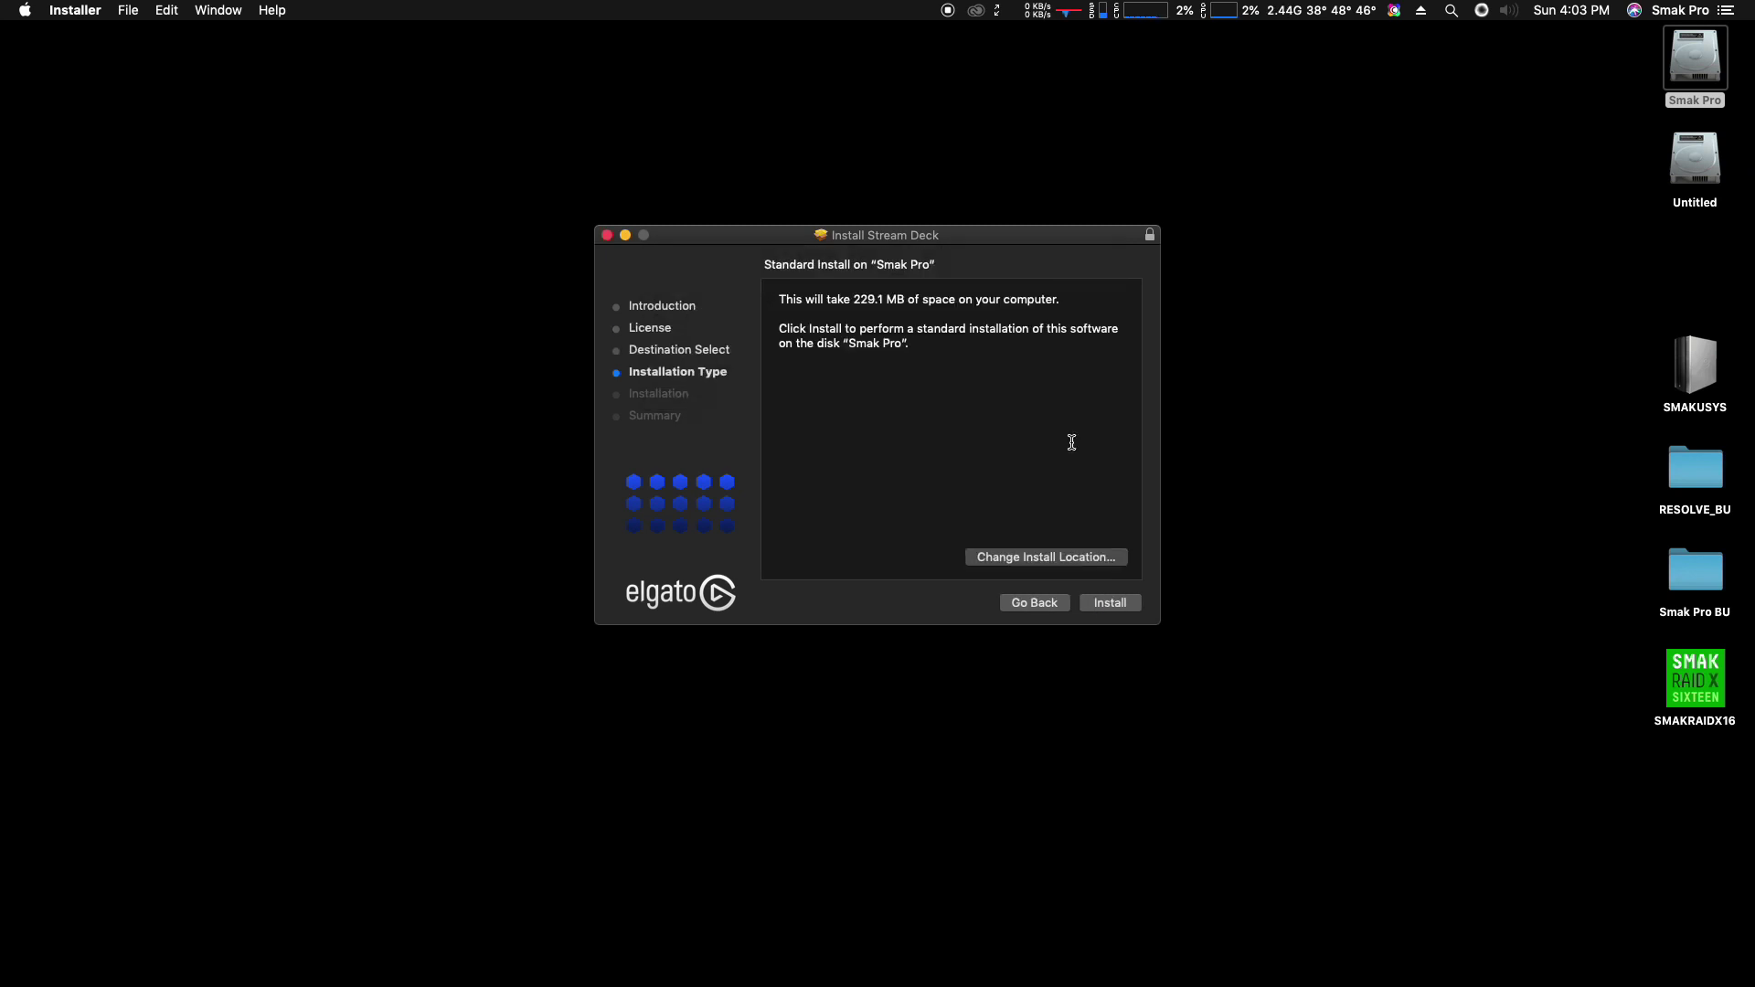
pyautogui.click(1109, 606)
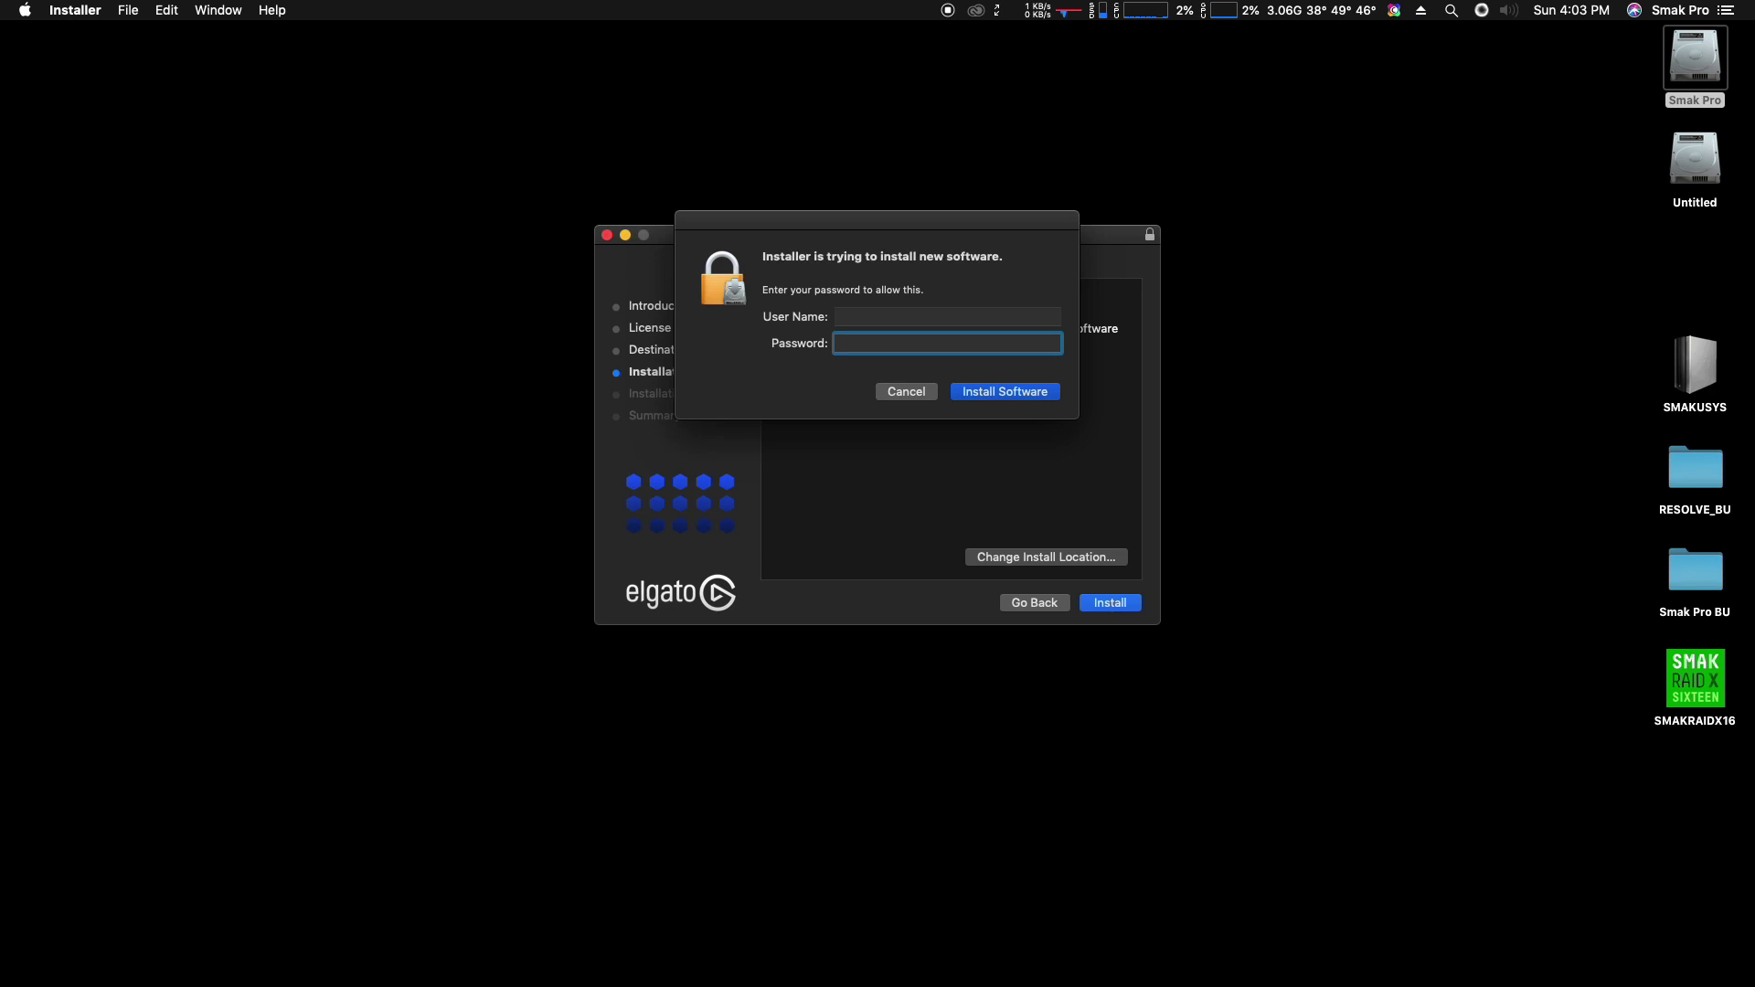
pyautogui.press('Return')
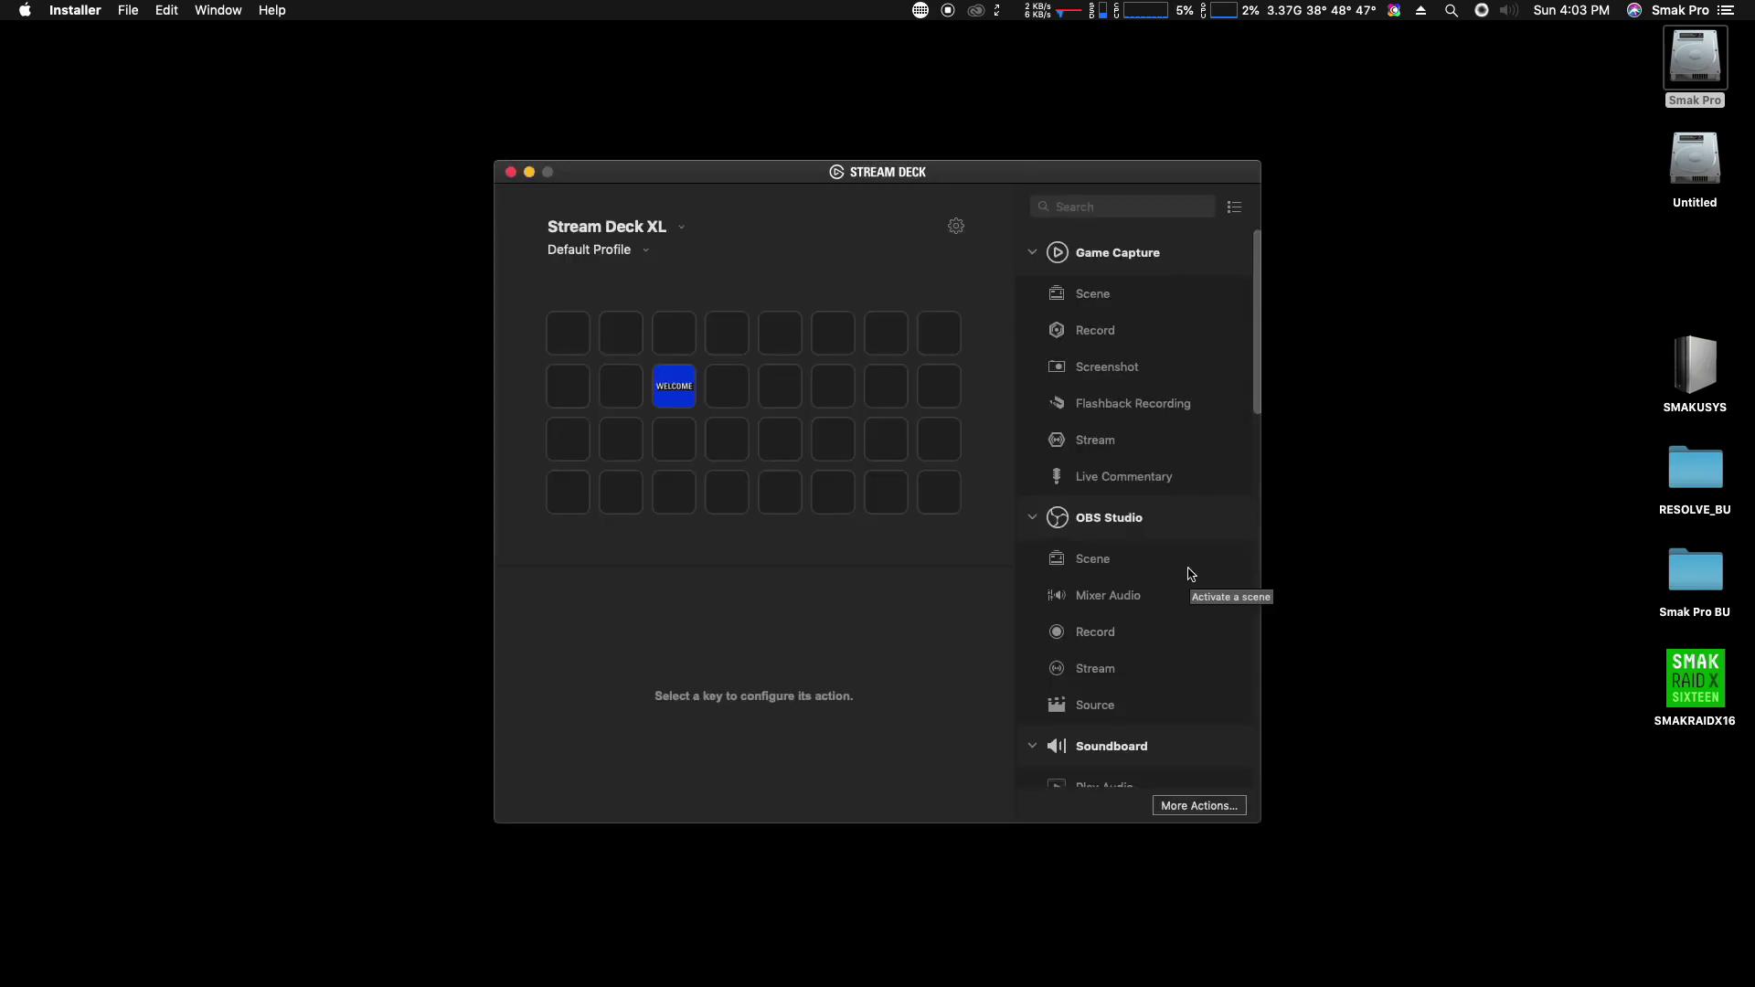
# - Delete the preset Welcome website action from its key
pyautogui.click(588, 353)
pyautogui.click(640, 346)
pyautogui.click(674, 386)
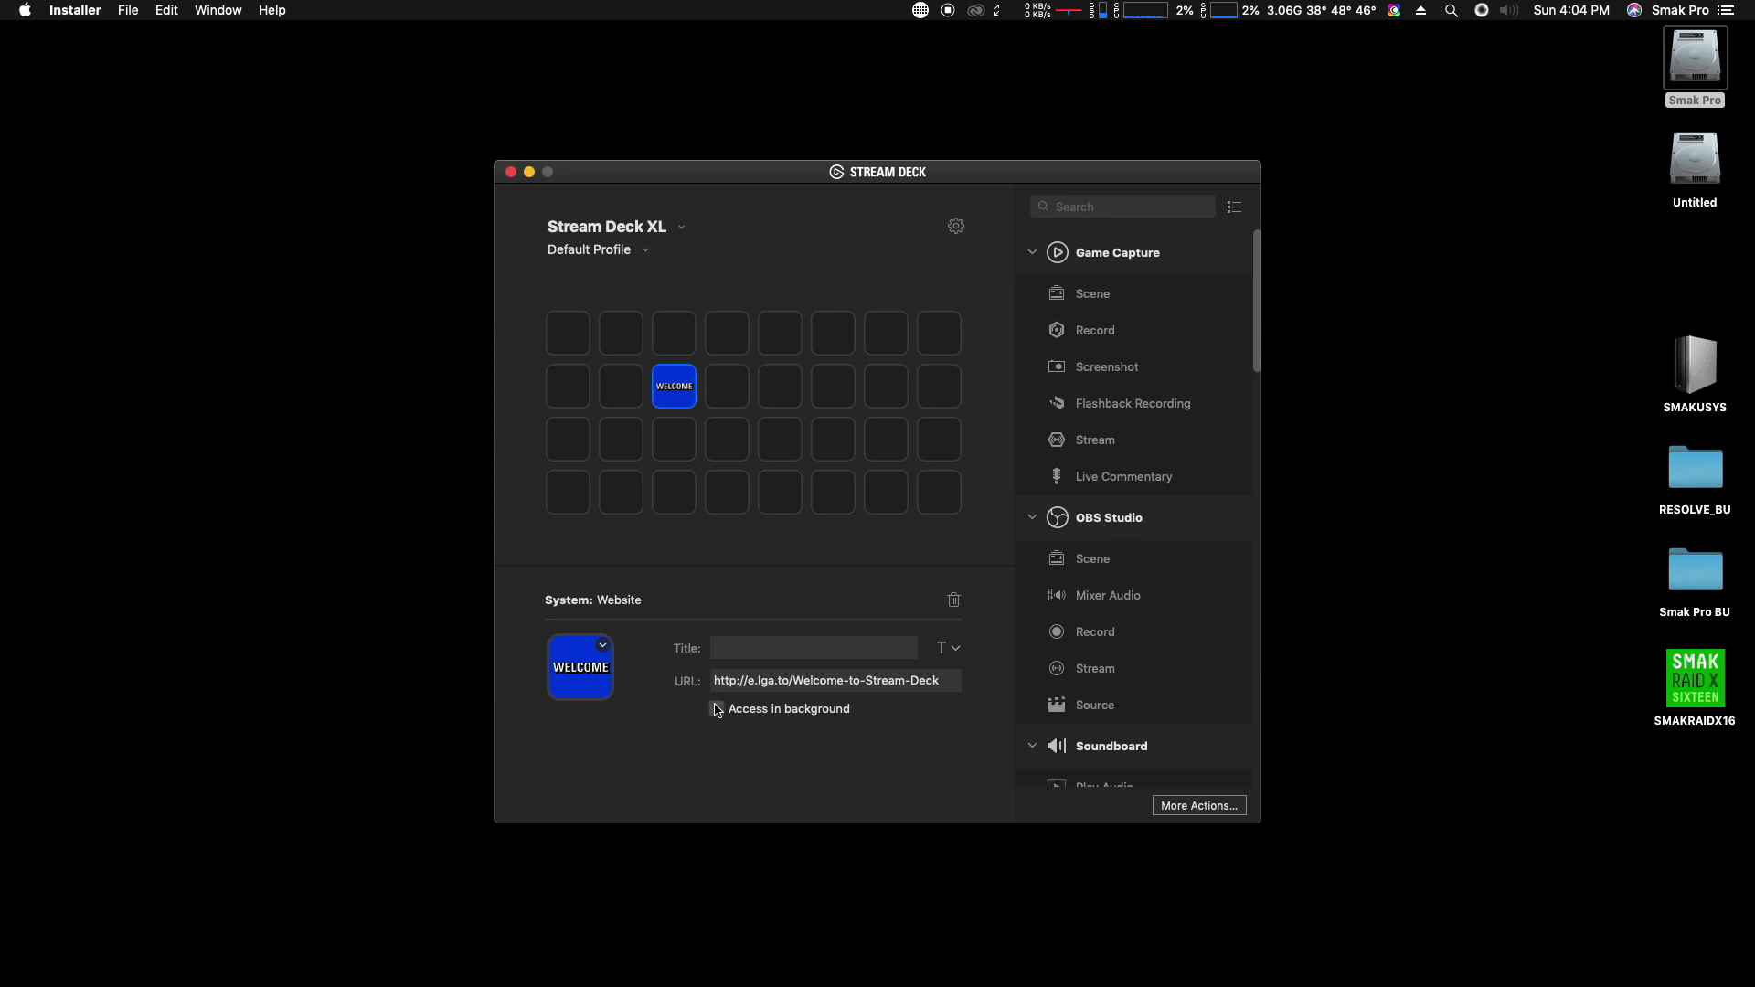
pyautogui.click(604, 648)
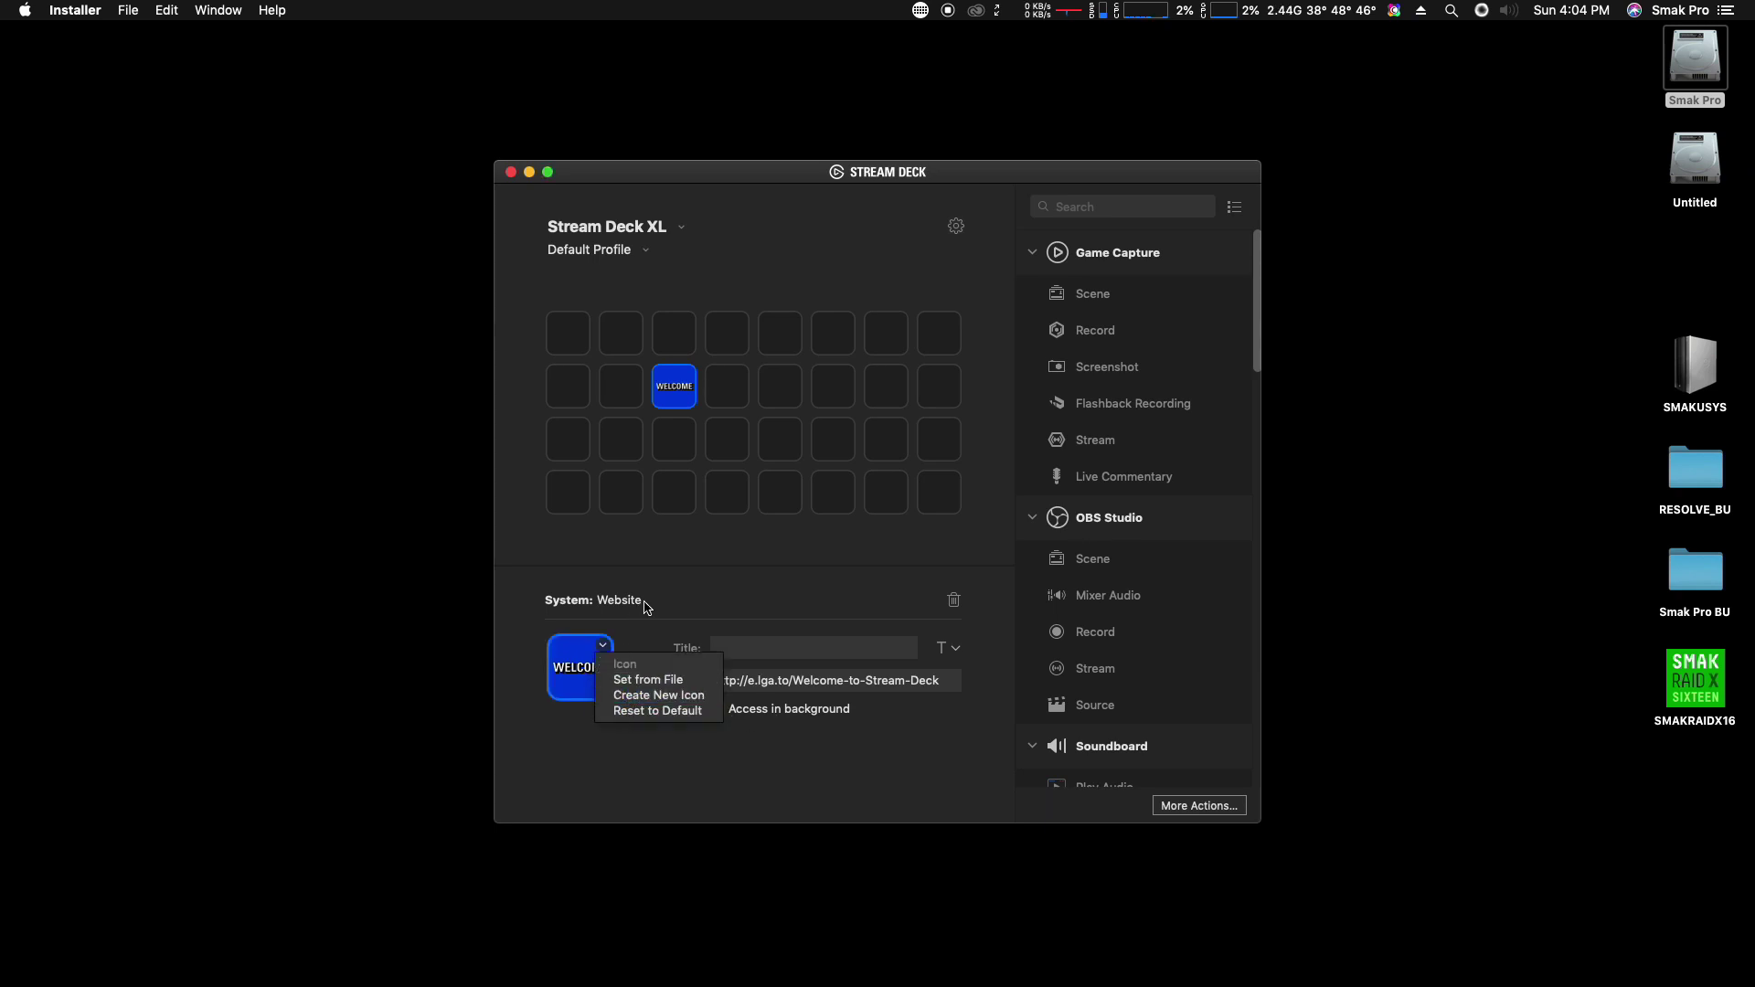
pyautogui.click(692, 590)
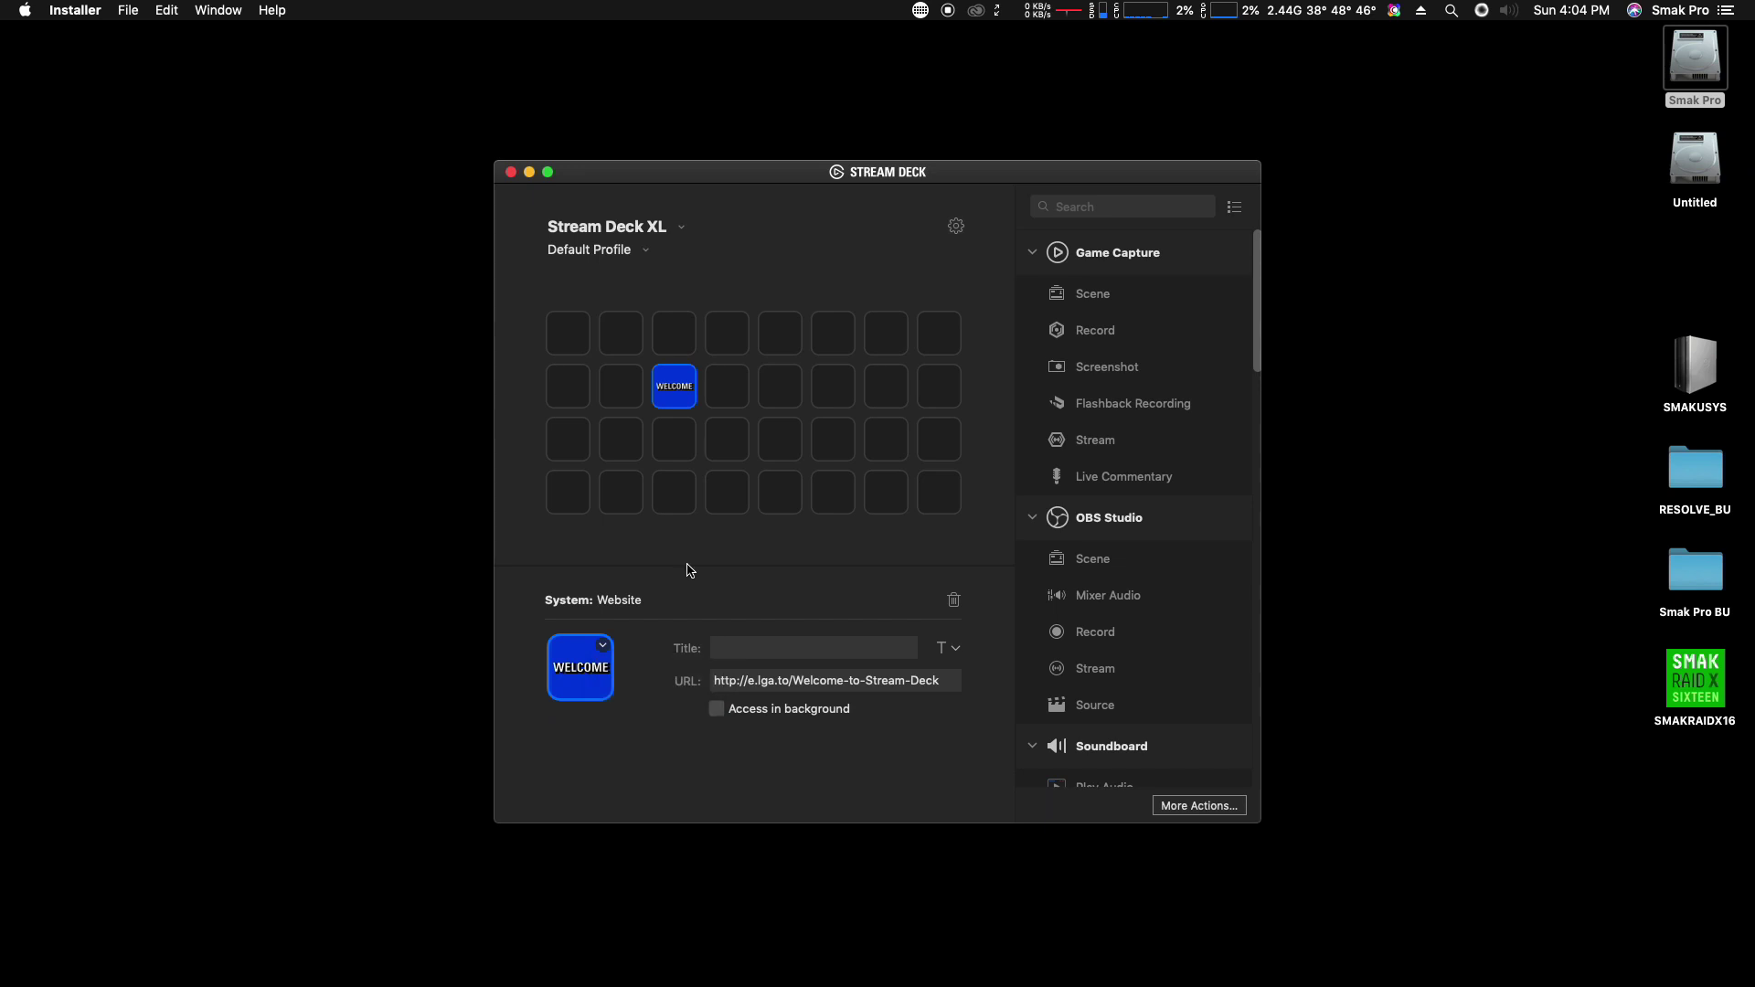
pyautogui.click(954, 602)
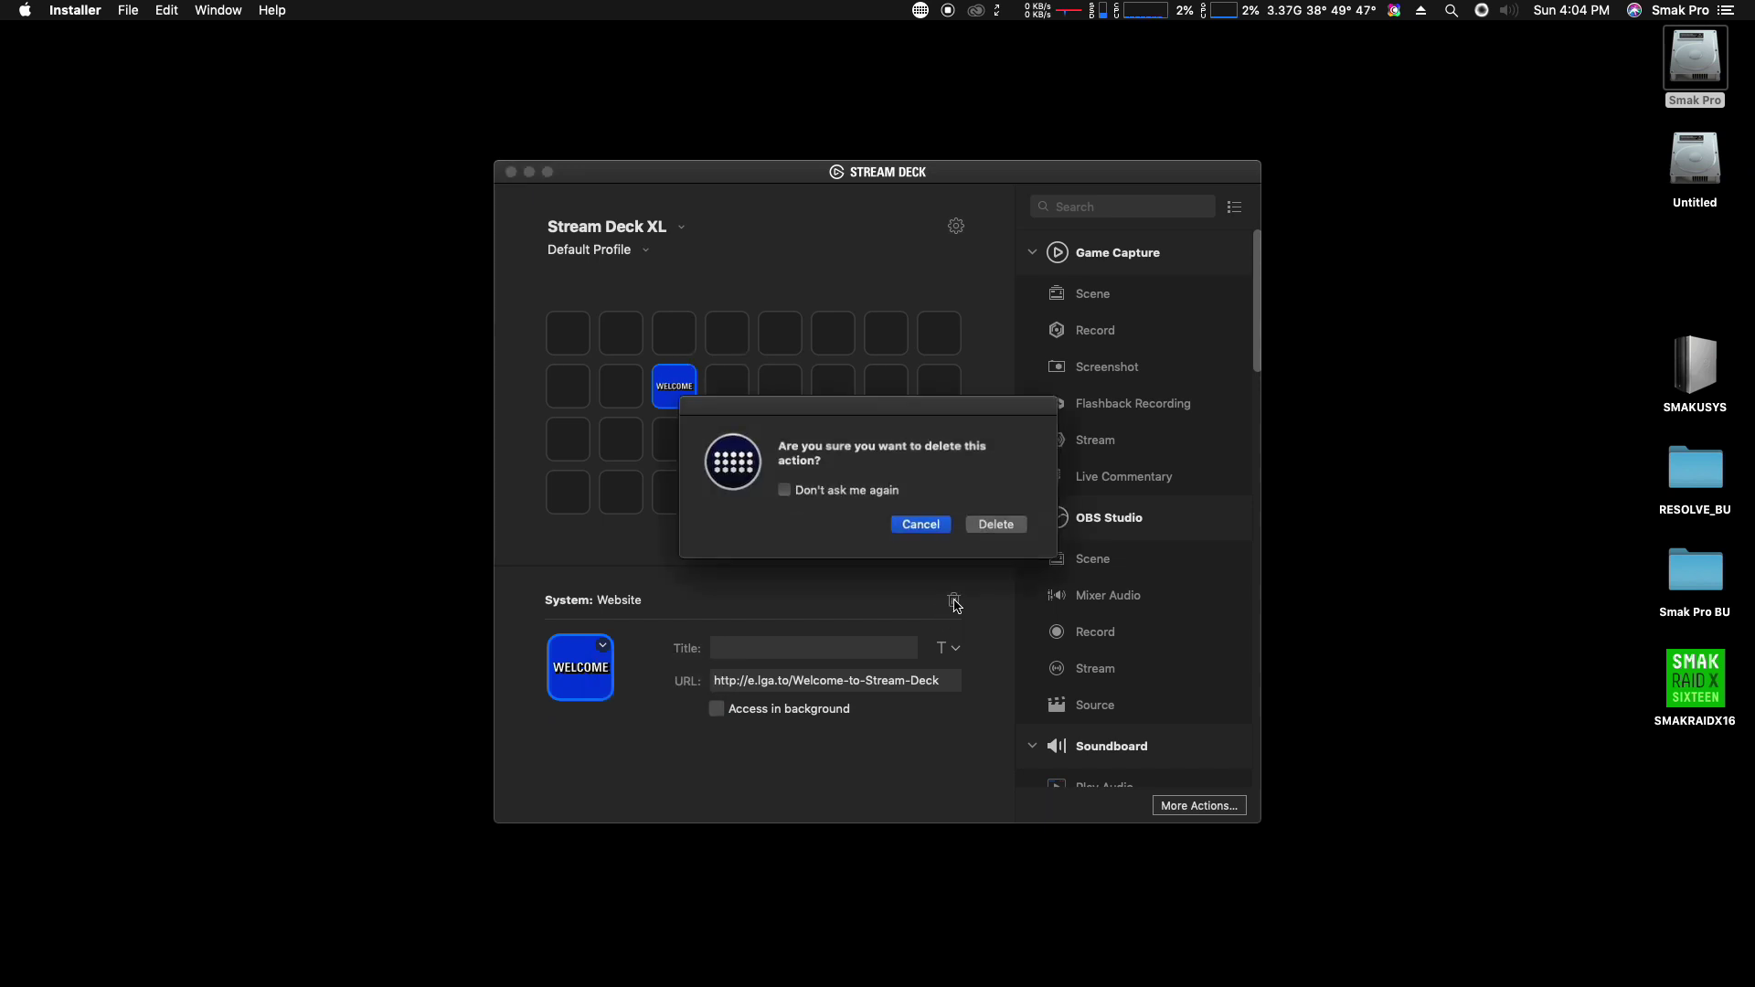
pyautogui.click(997, 525)
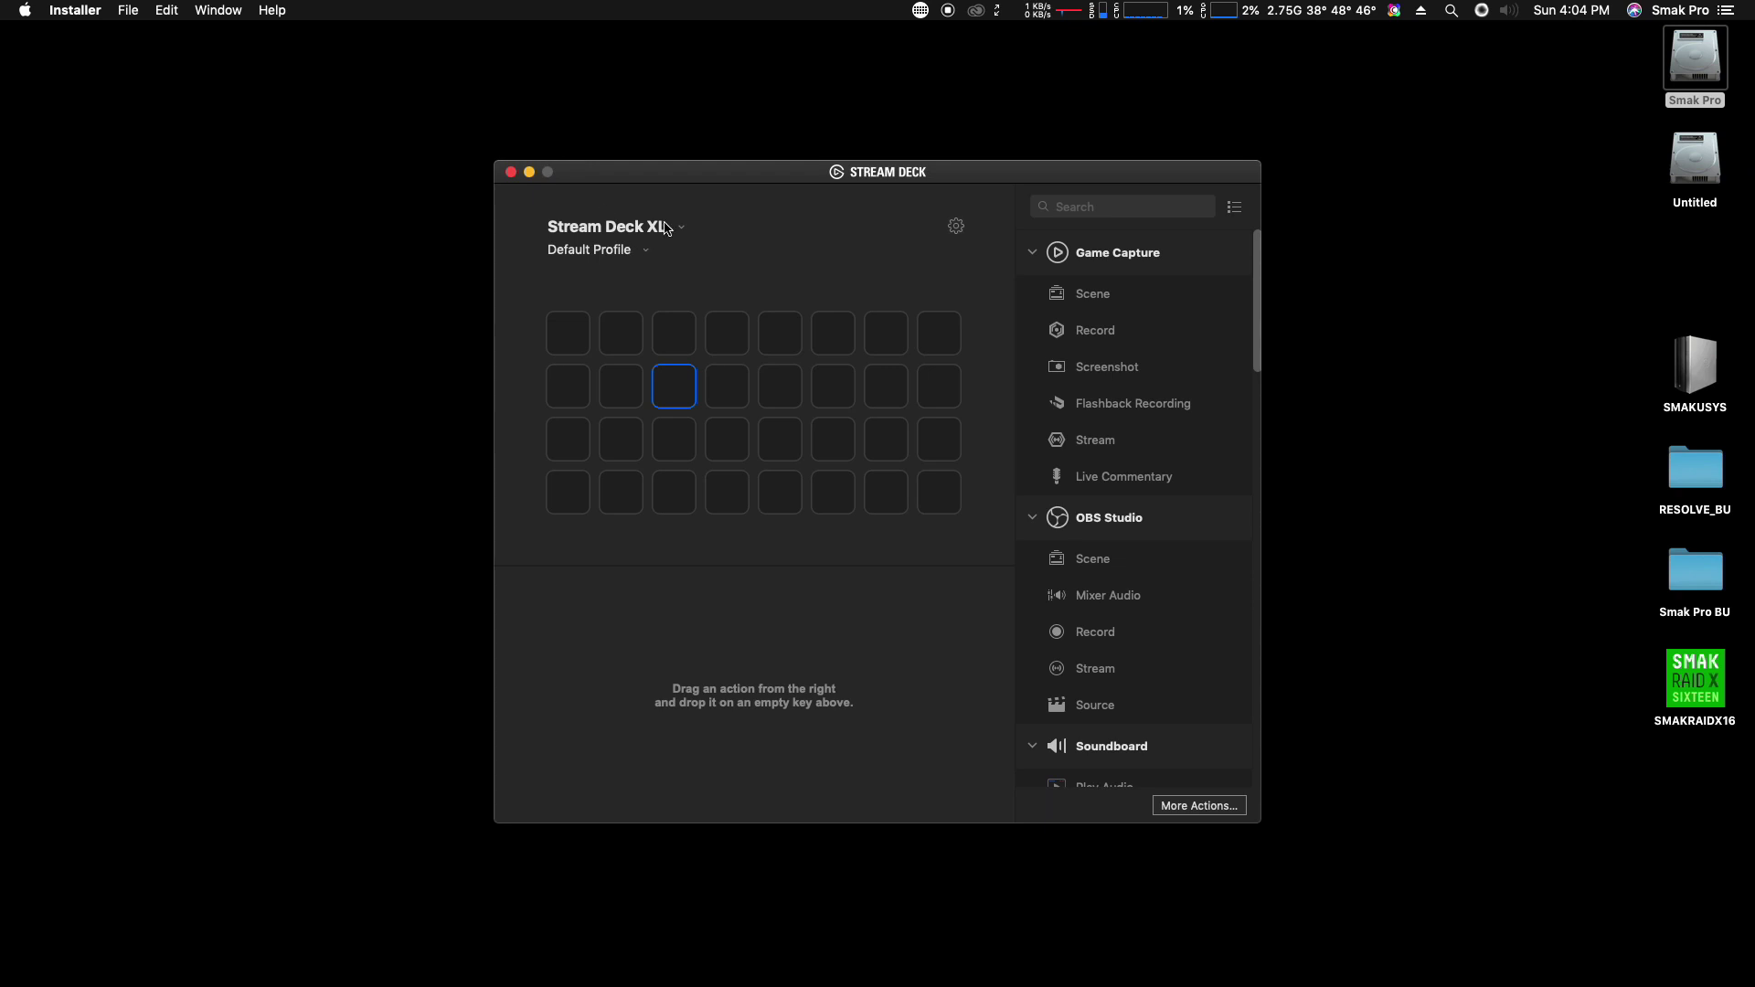
# - Examine the device options, the profile options and the full list of available actions
pyautogui.click(665, 228)
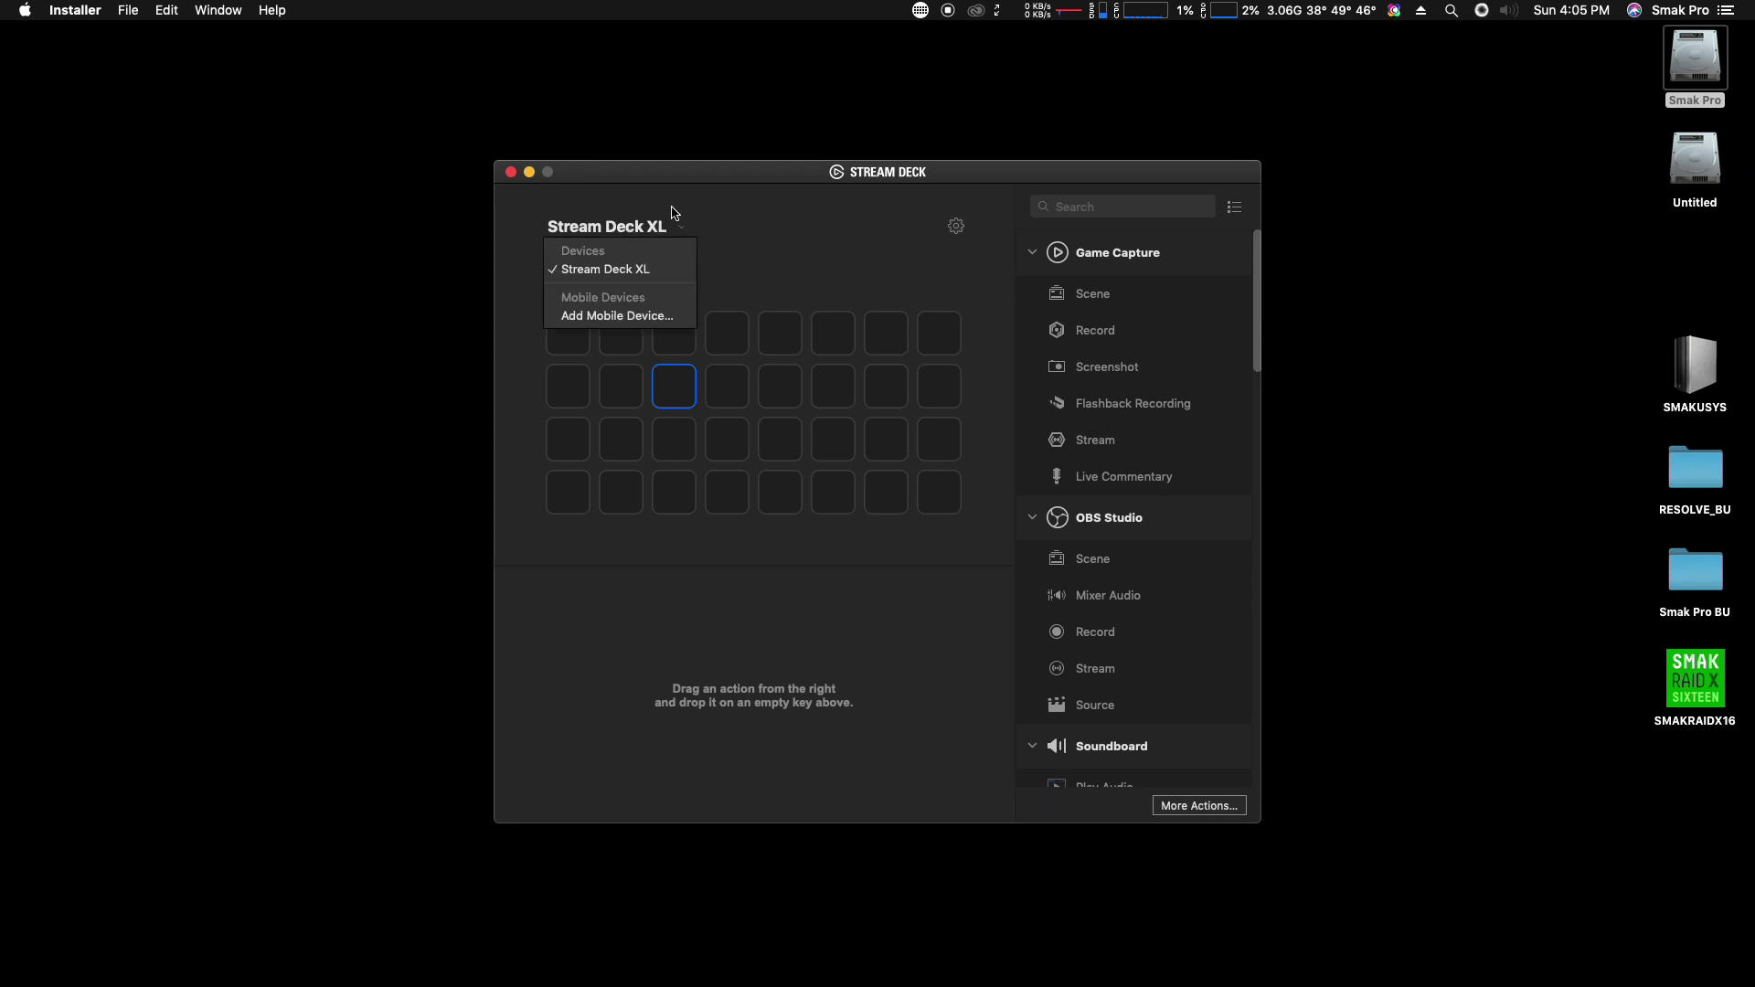
pyautogui.click(672, 212)
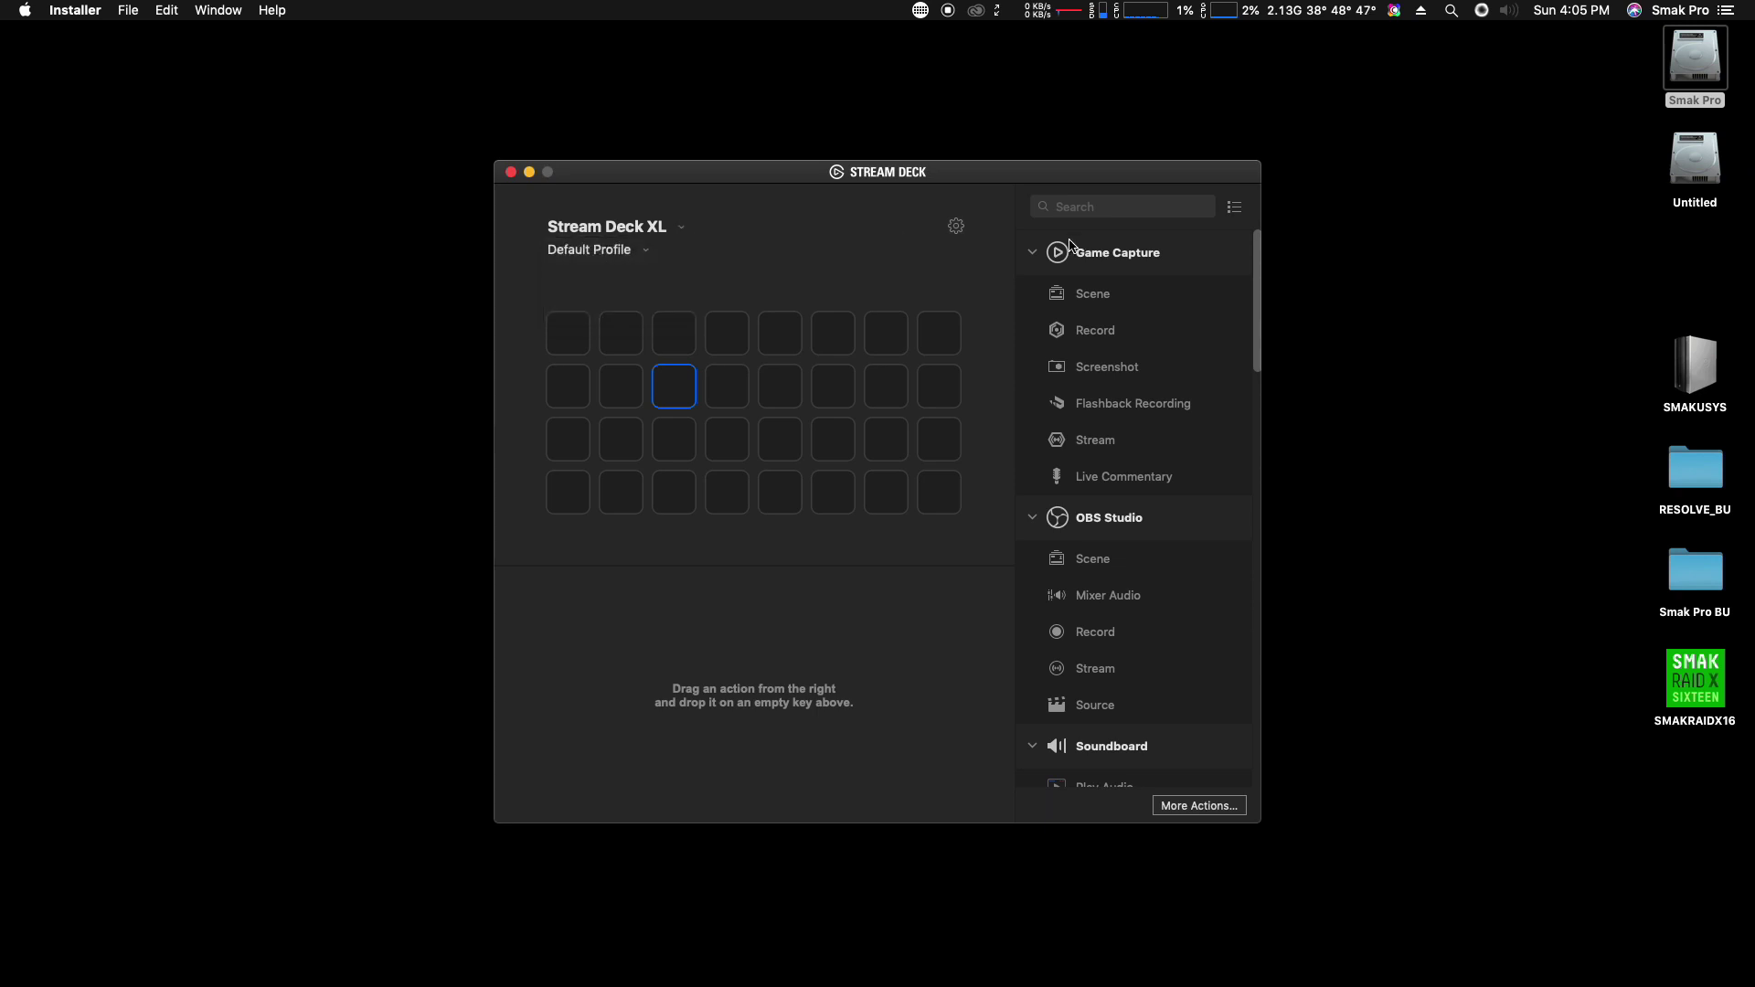
pyautogui.click(638, 253)
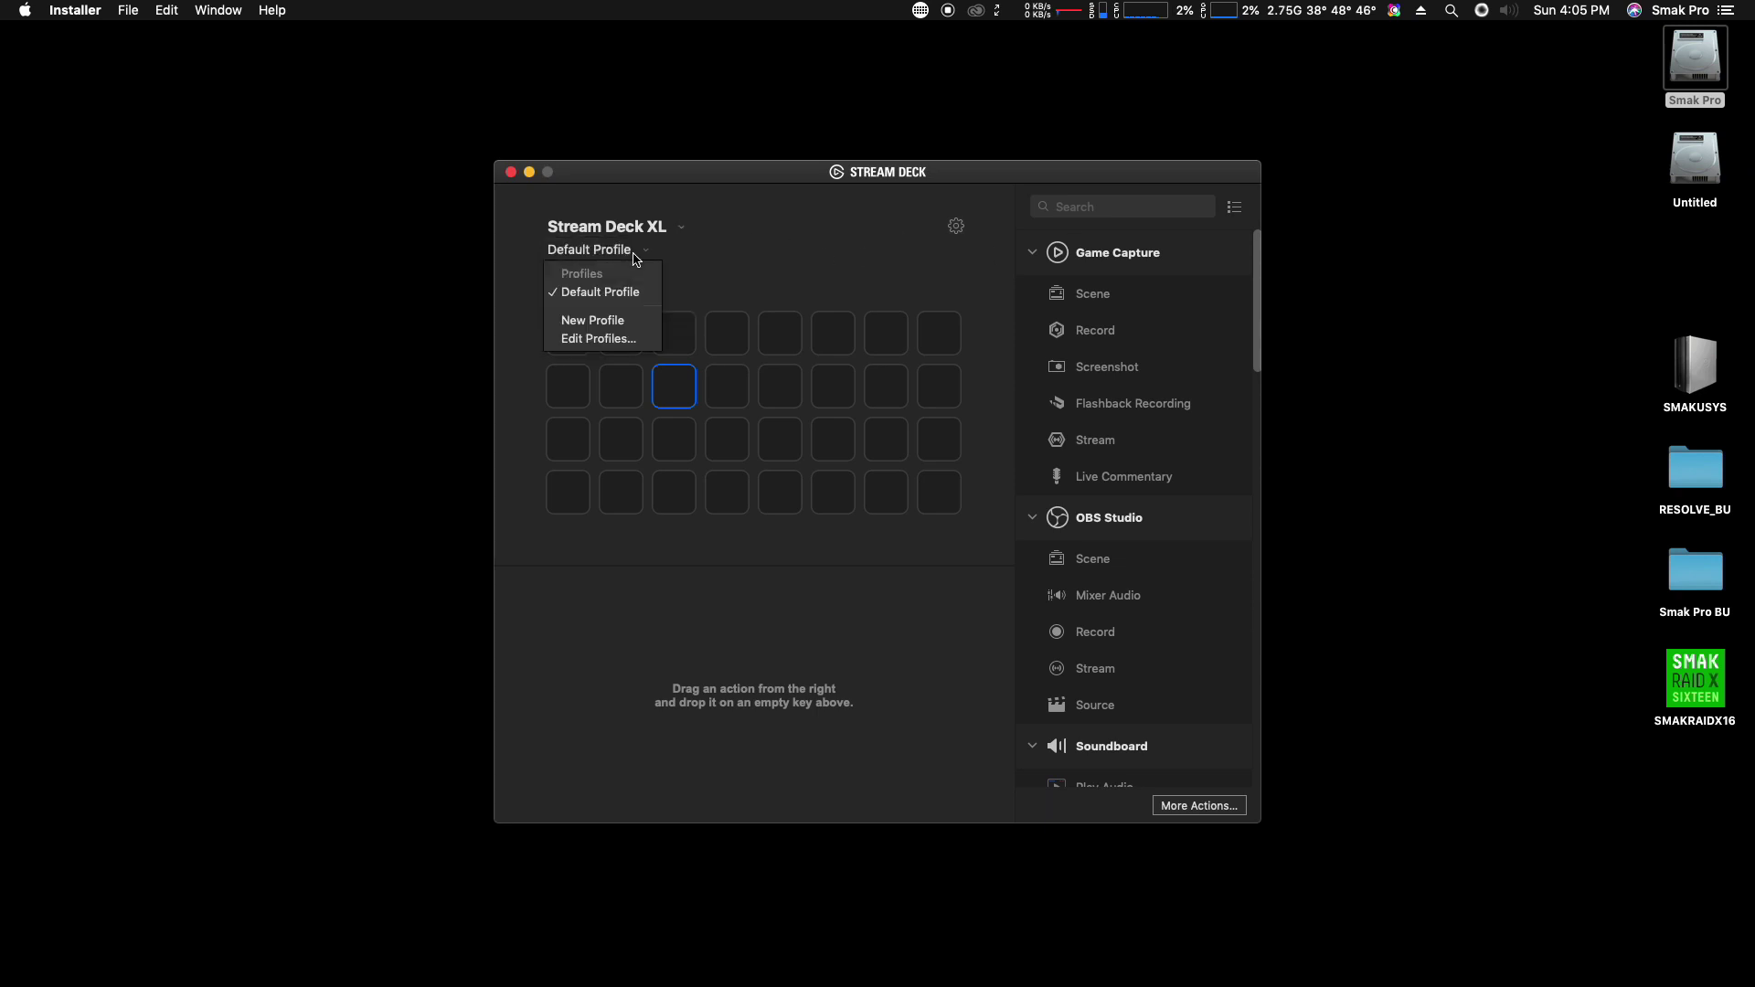
pyautogui.click(747, 259)
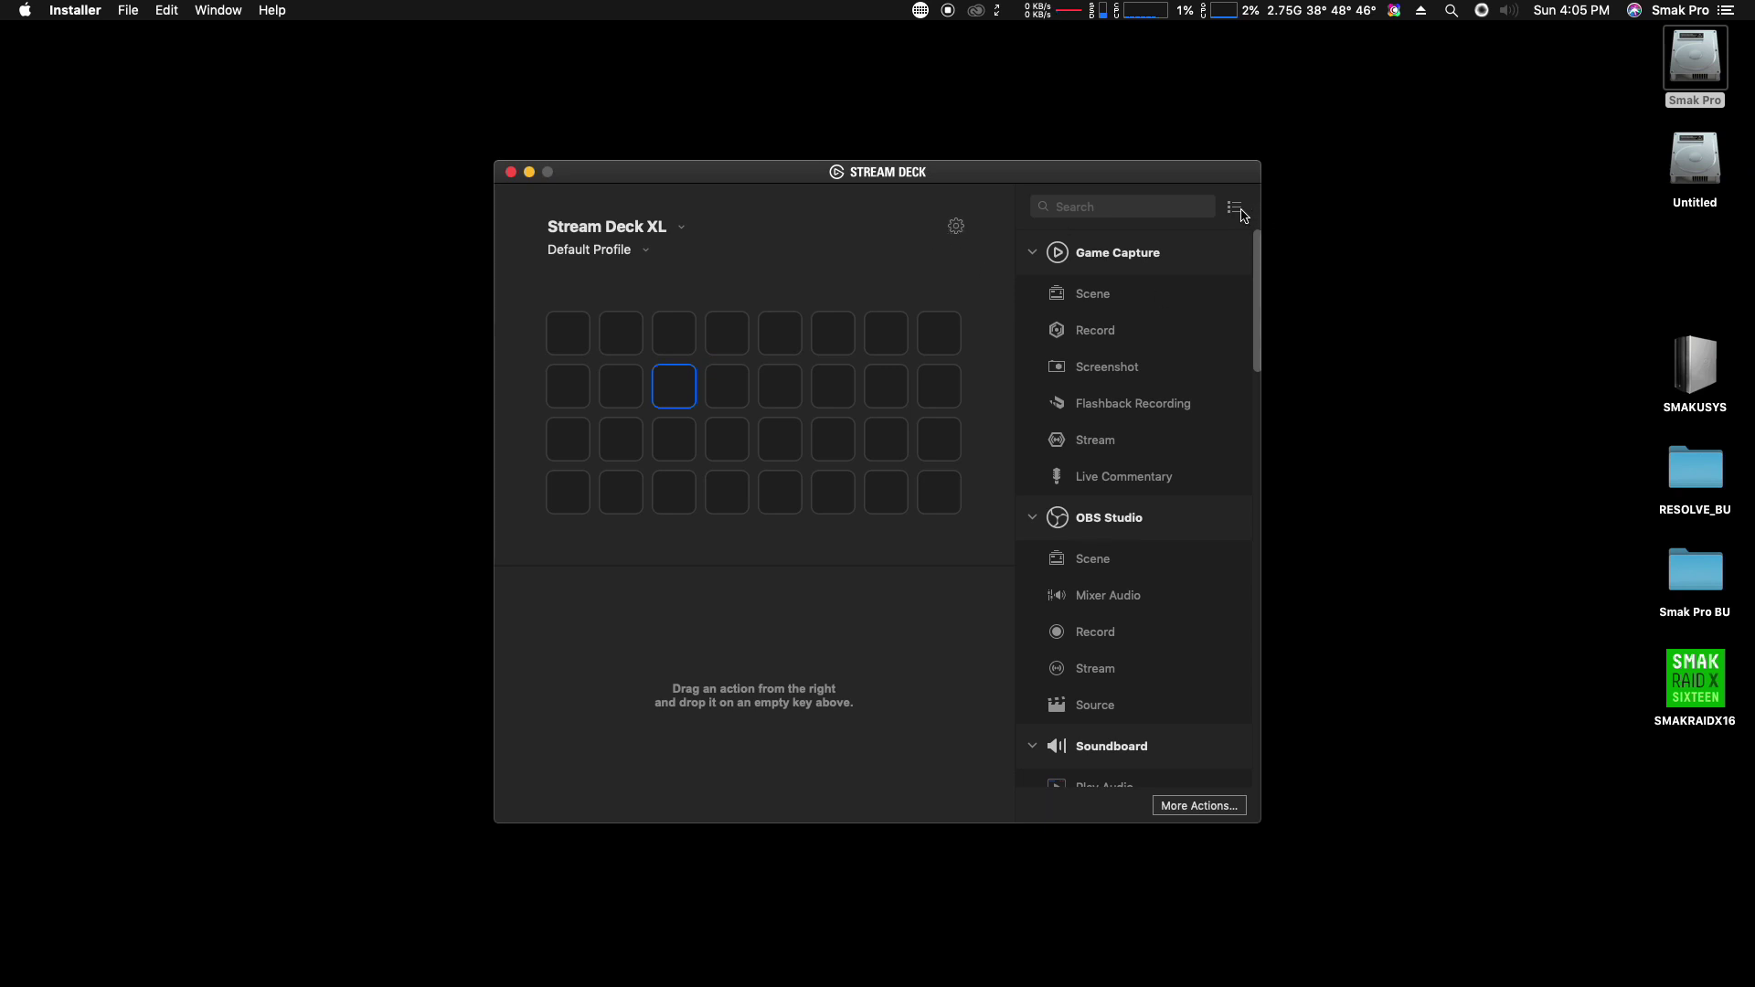
pyautogui.moveTo(1259, 299); pyautogui.dragTo(1262, 117)
pyautogui.moveTo(1257, 335); pyautogui.dragTo(1232, 504)
pyautogui.scroll(-15, 1231, 504)
pyautogui.scroll(-4, 1219, 648)
pyautogui.scroll(20, 1215, 689)
# - Start customising the actions list and hide the Game Capture, OBS Studio and Soundboard categories
pyautogui.click(1236, 209)
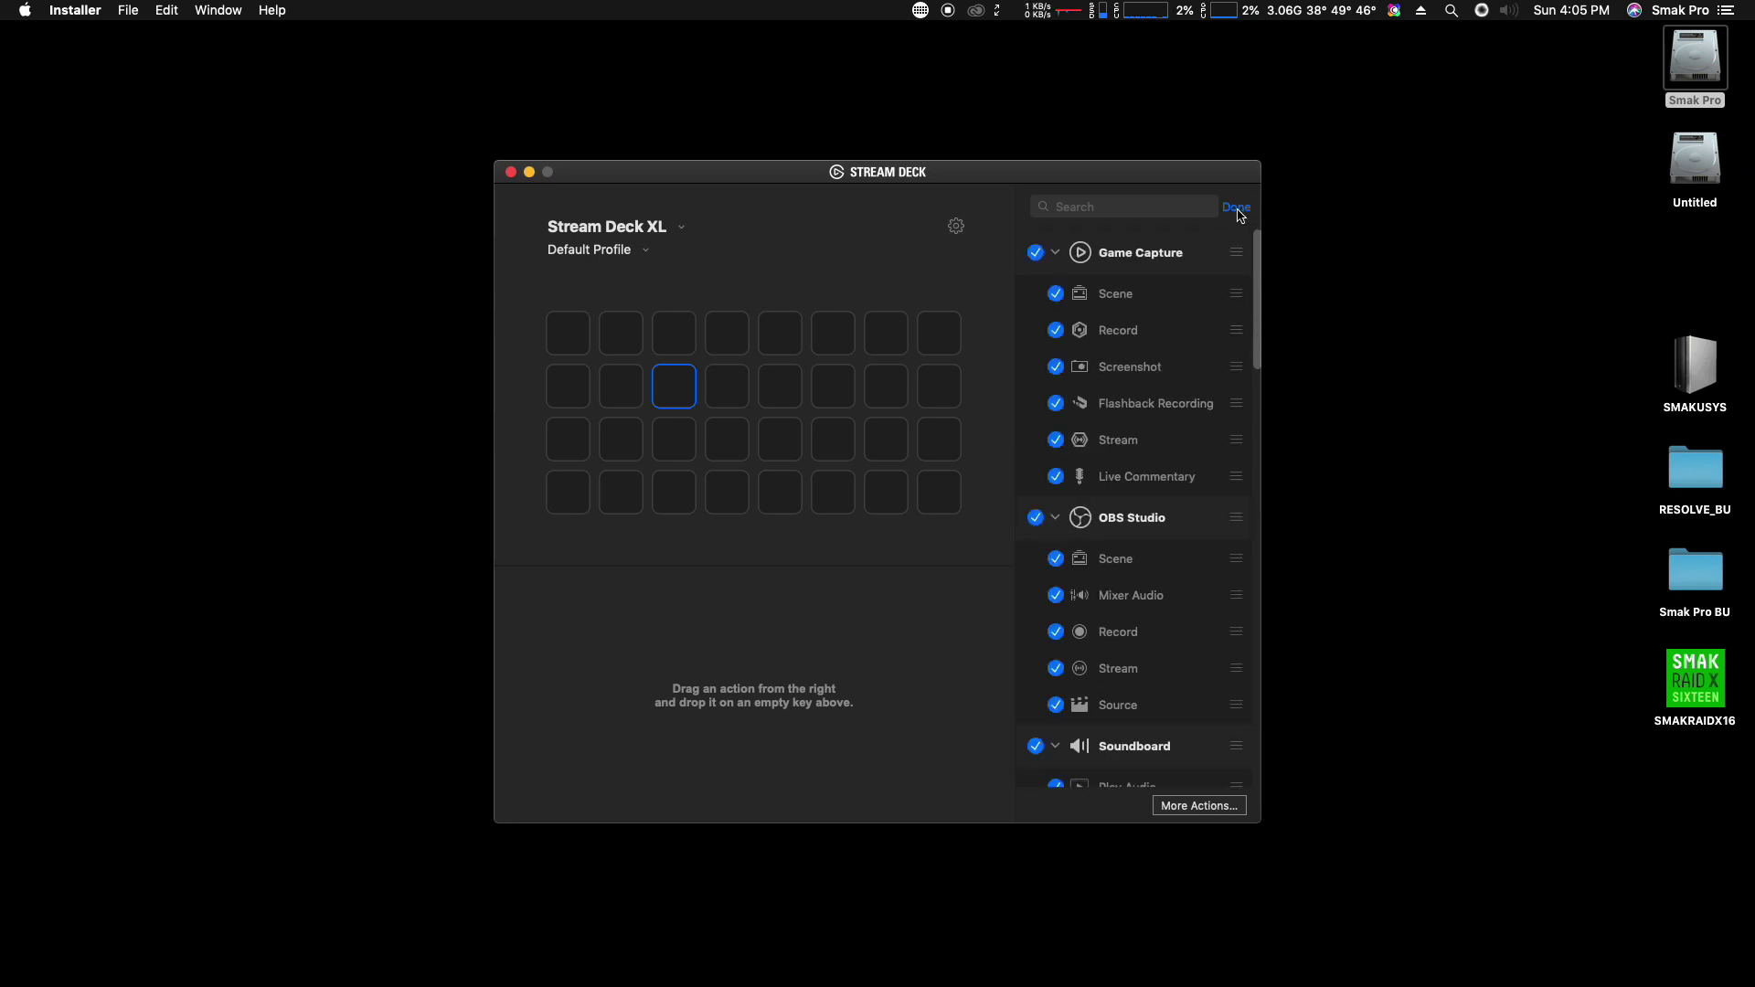
pyautogui.click(1035, 254)
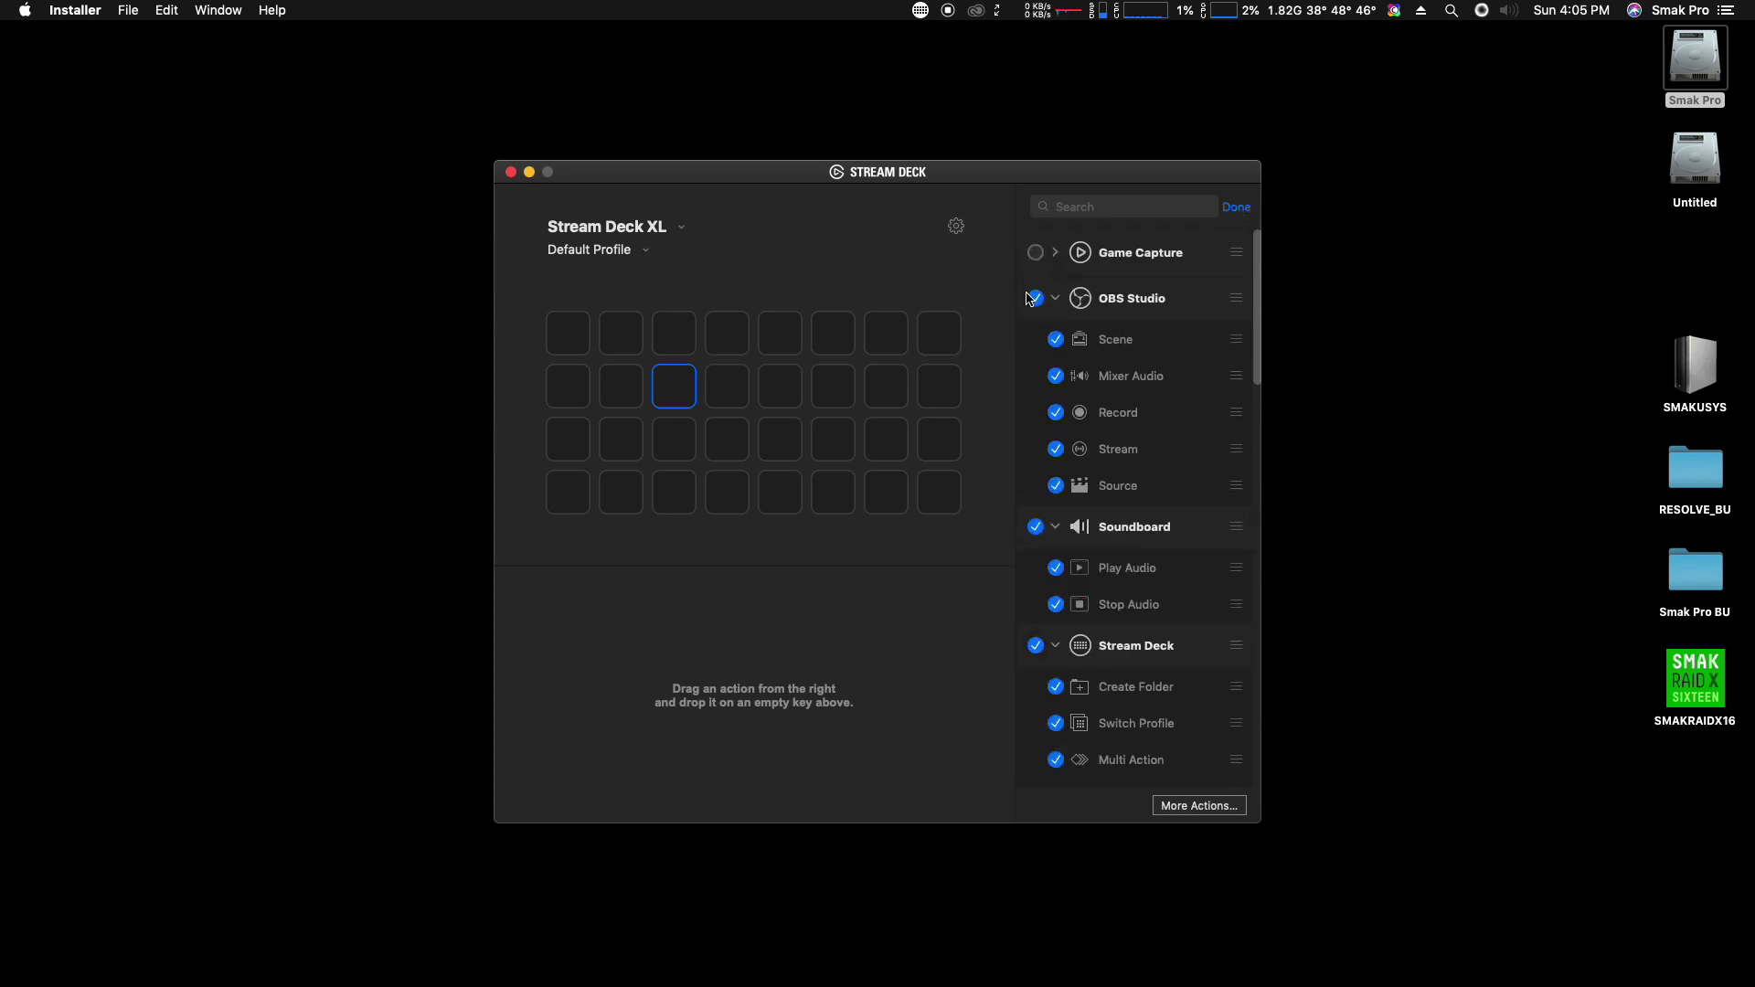
pyautogui.click(1035, 298)
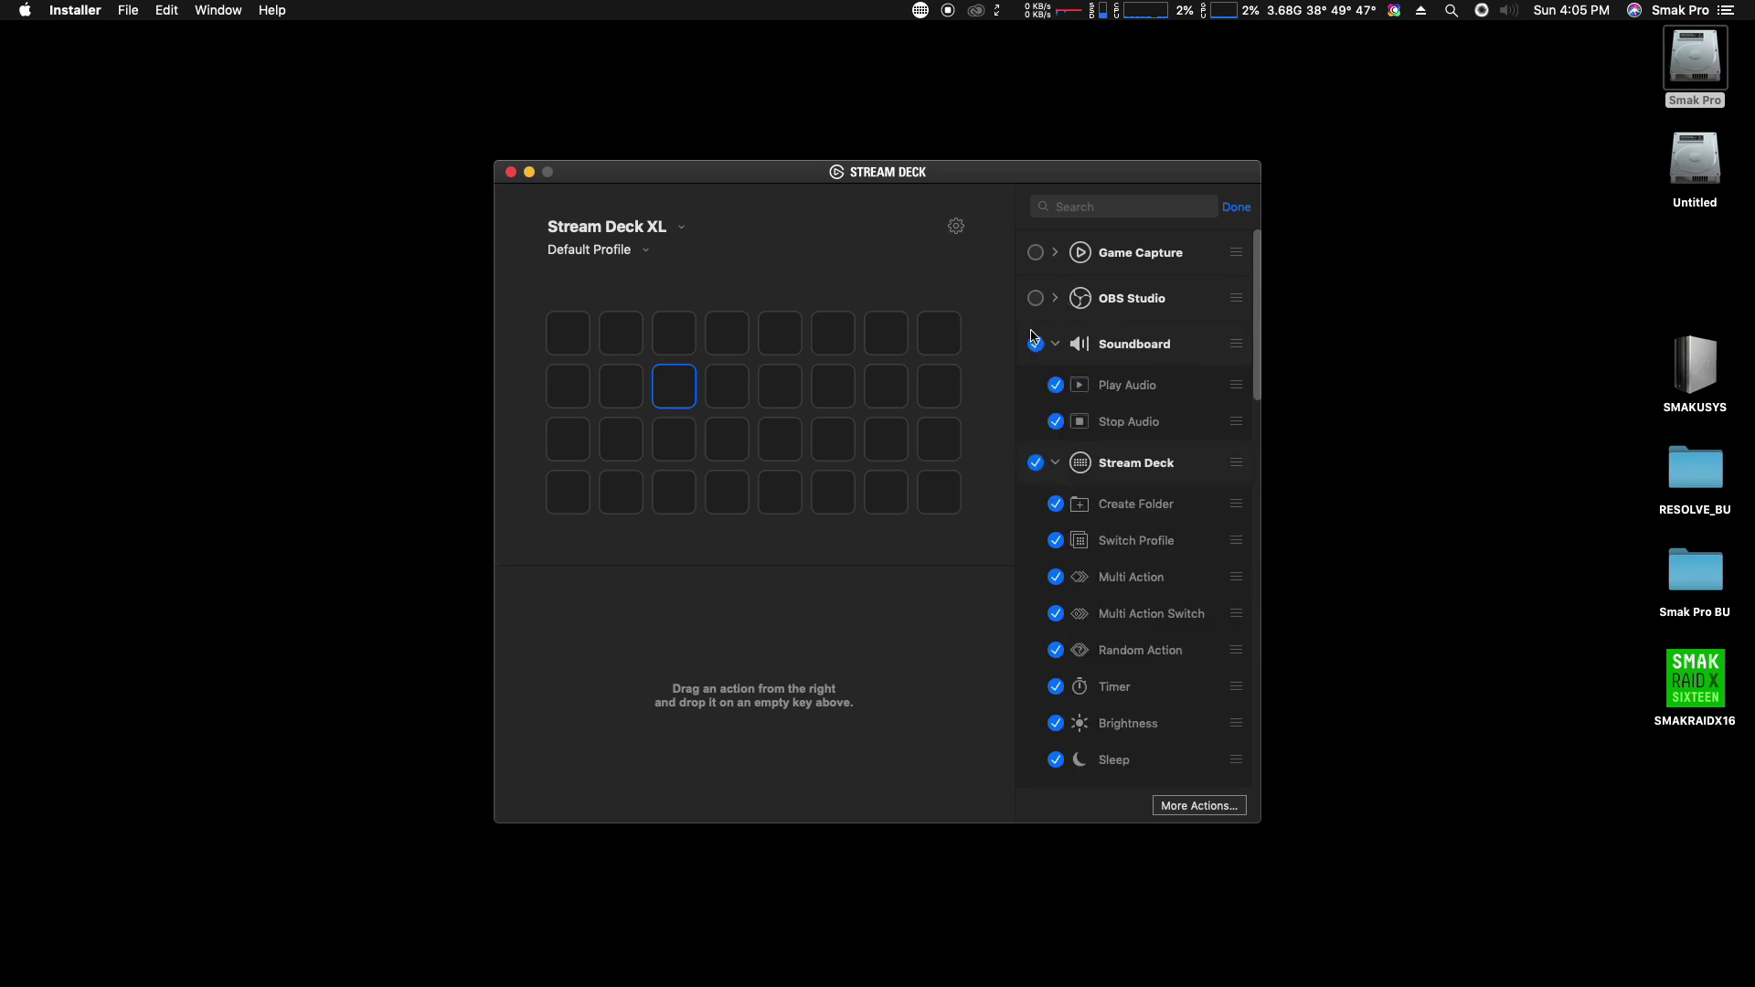
pyautogui.click(1037, 346)
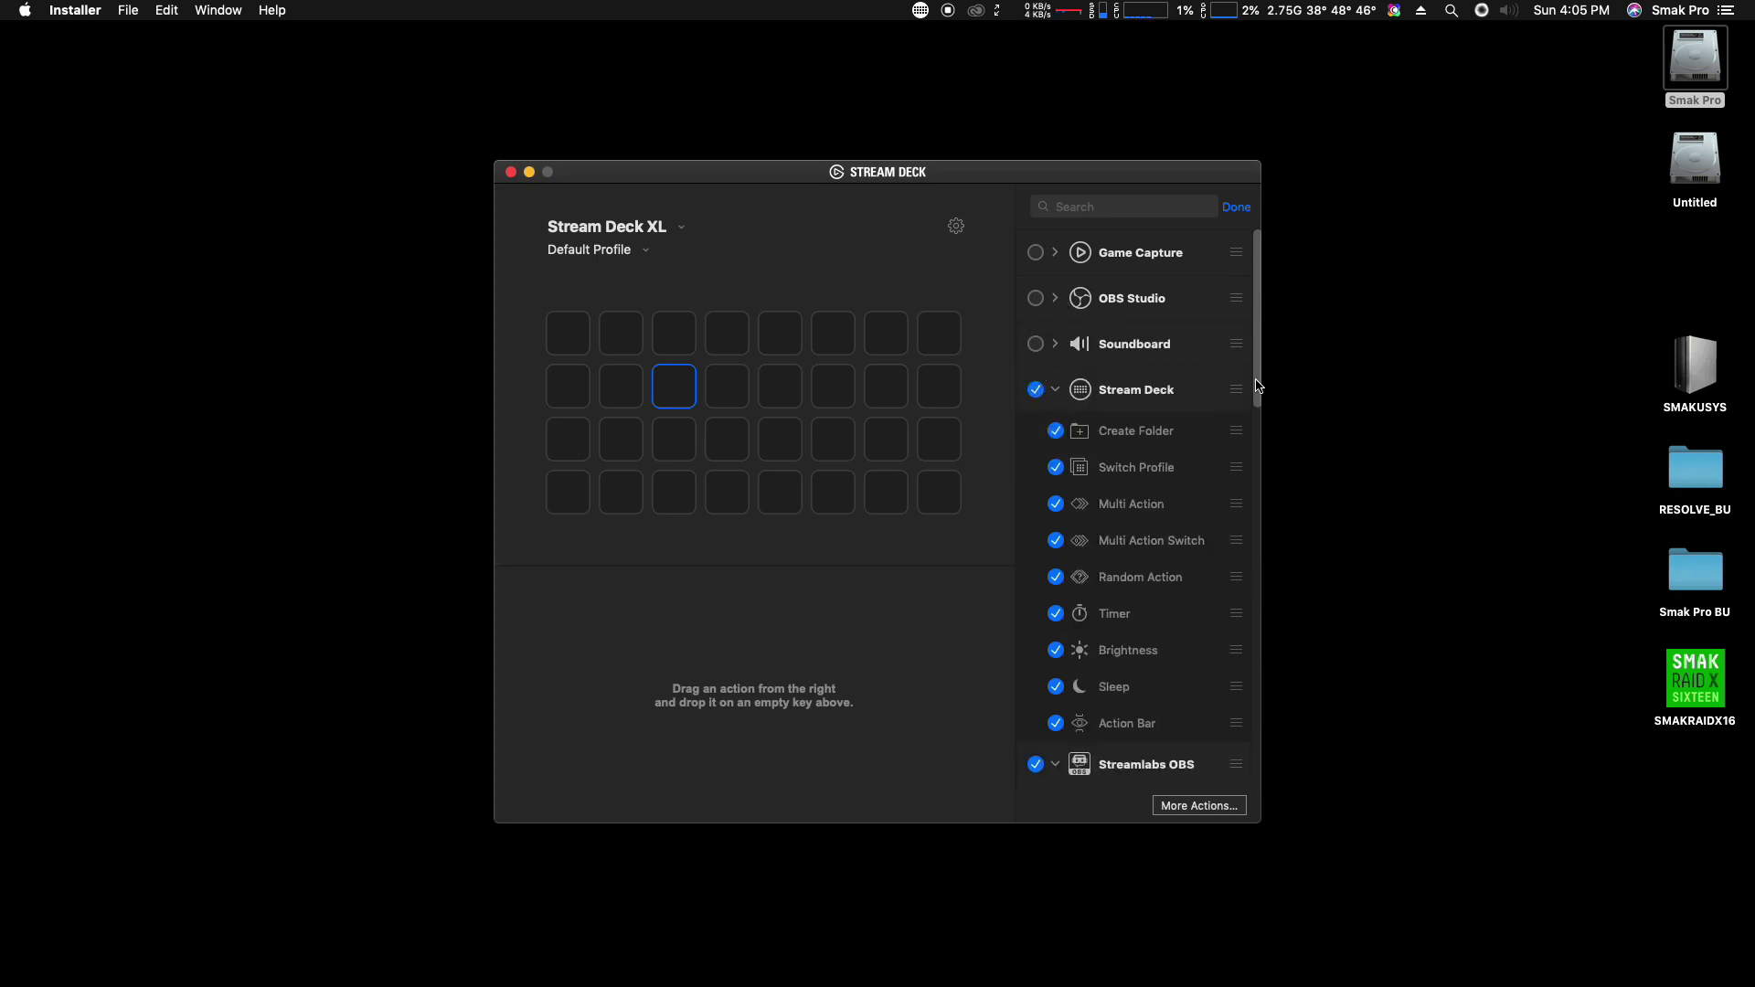
# - Hide the Streamlabs OBS, Twitter and YouTube categories in the actions list
pyautogui.scroll(-10, 1257, 385)
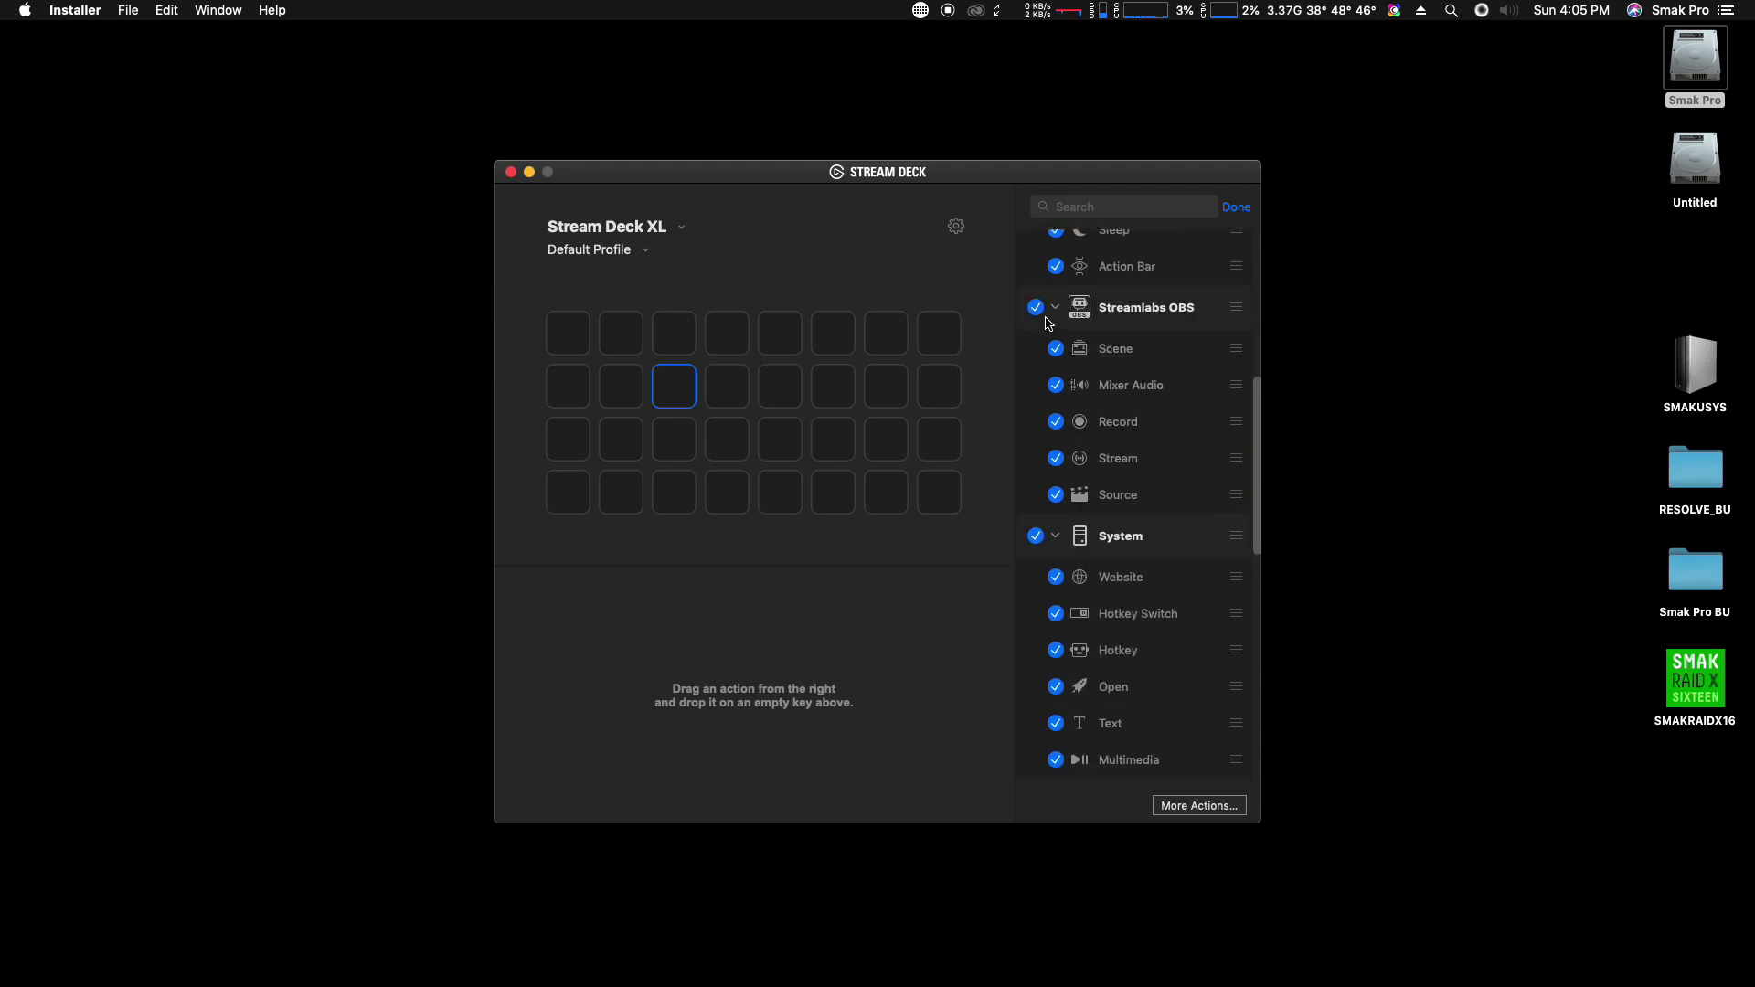
pyautogui.click(1036, 307)
pyautogui.moveTo(1255, 440); pyautogui.dragTo(1257, 507)
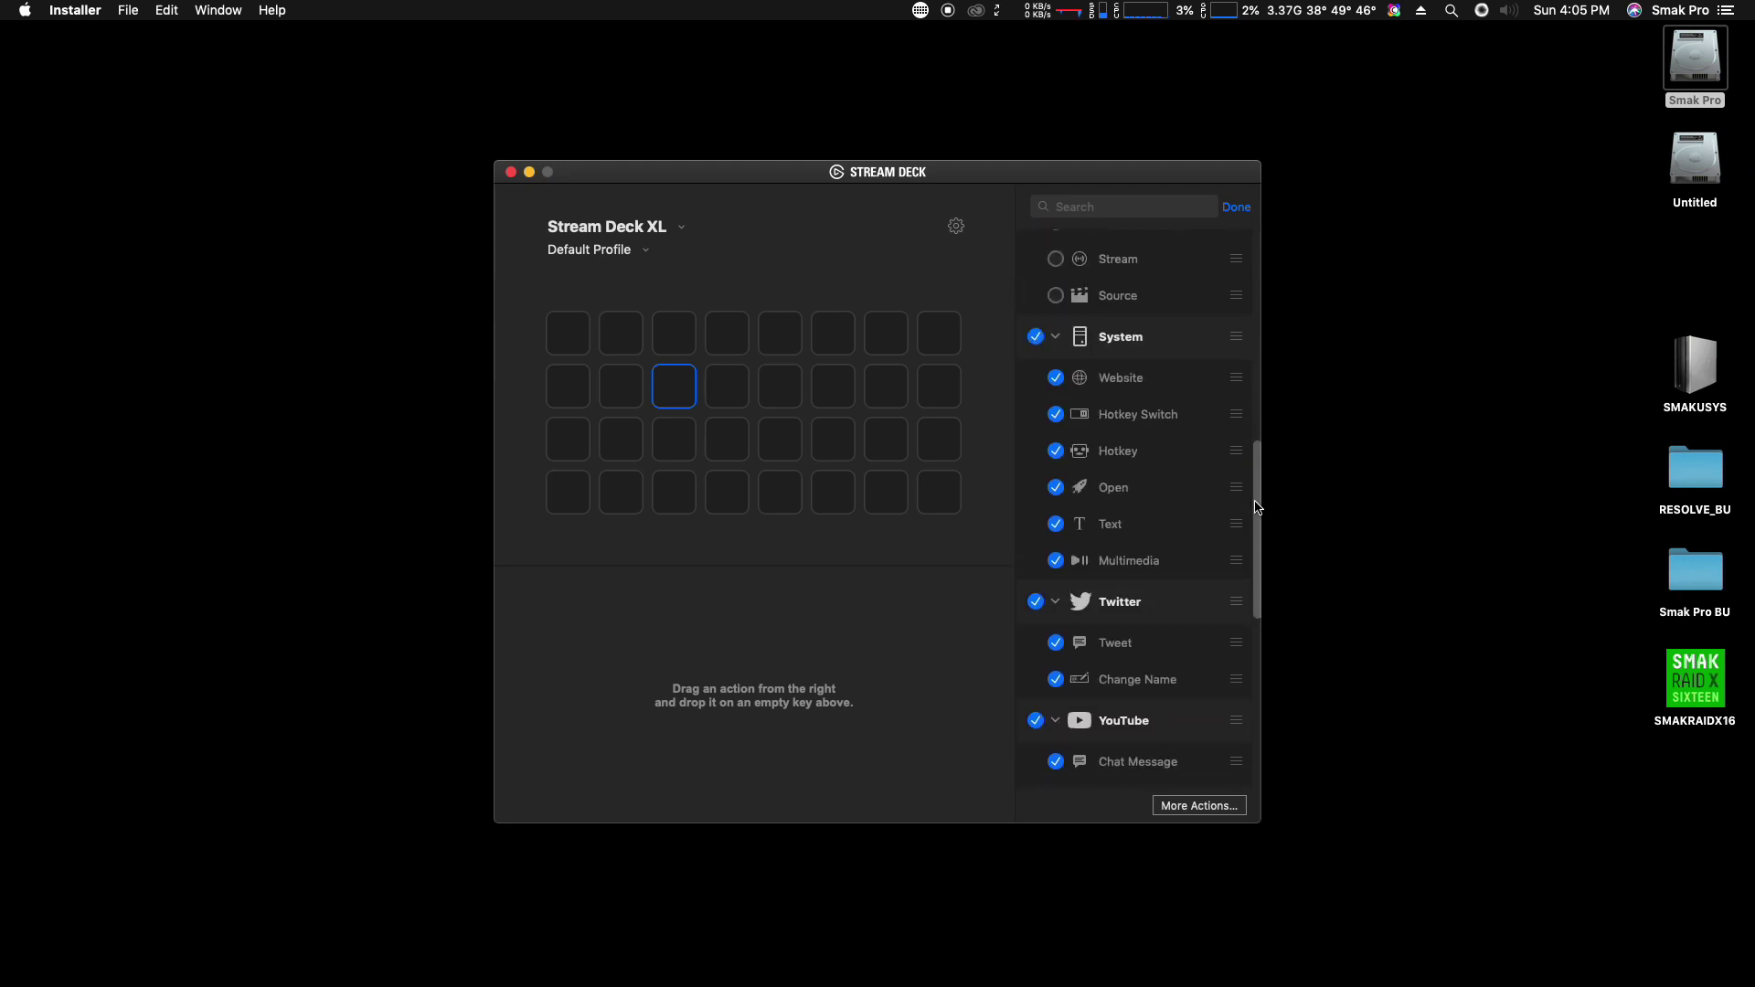
pyautogui.moveTo(1261, 530); pyautogui.dragTo(1257, 587)
pyautogui.click(1035, 419)
pyautogui.click(1036, 538)
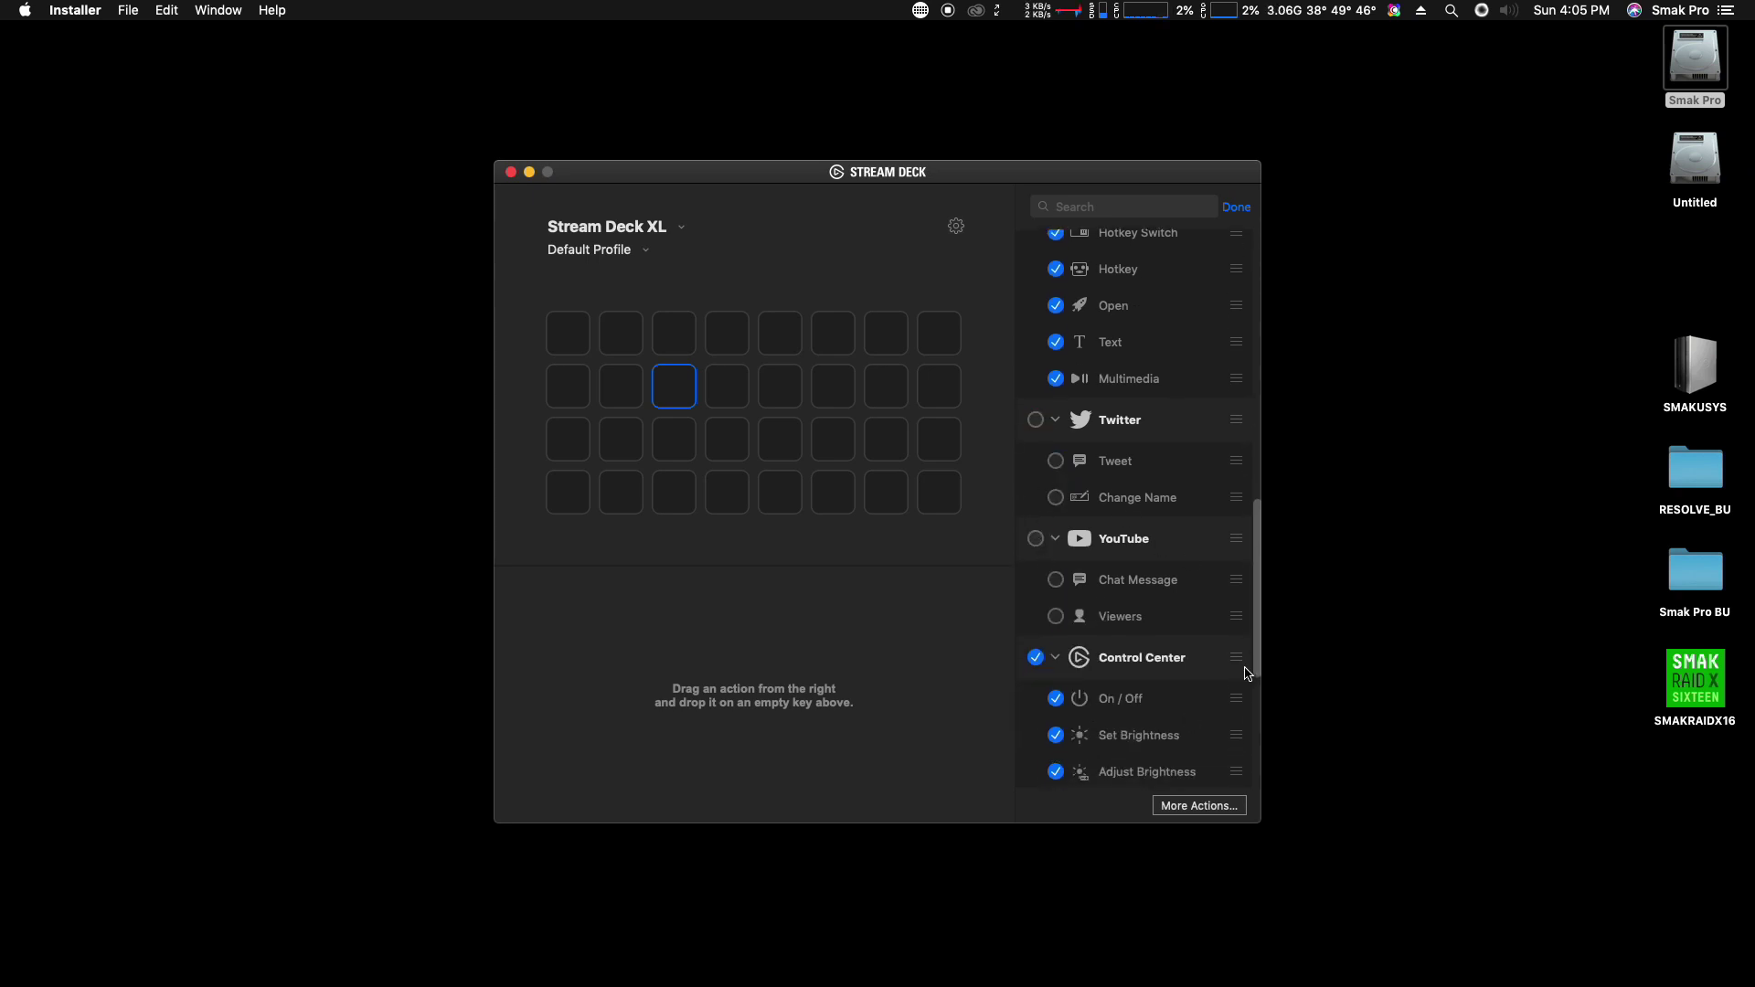
# - Hide the Control Center and Twitch Studio categories and finish customising the actions list
pyautogui.scroll(-5, 1246, 717)
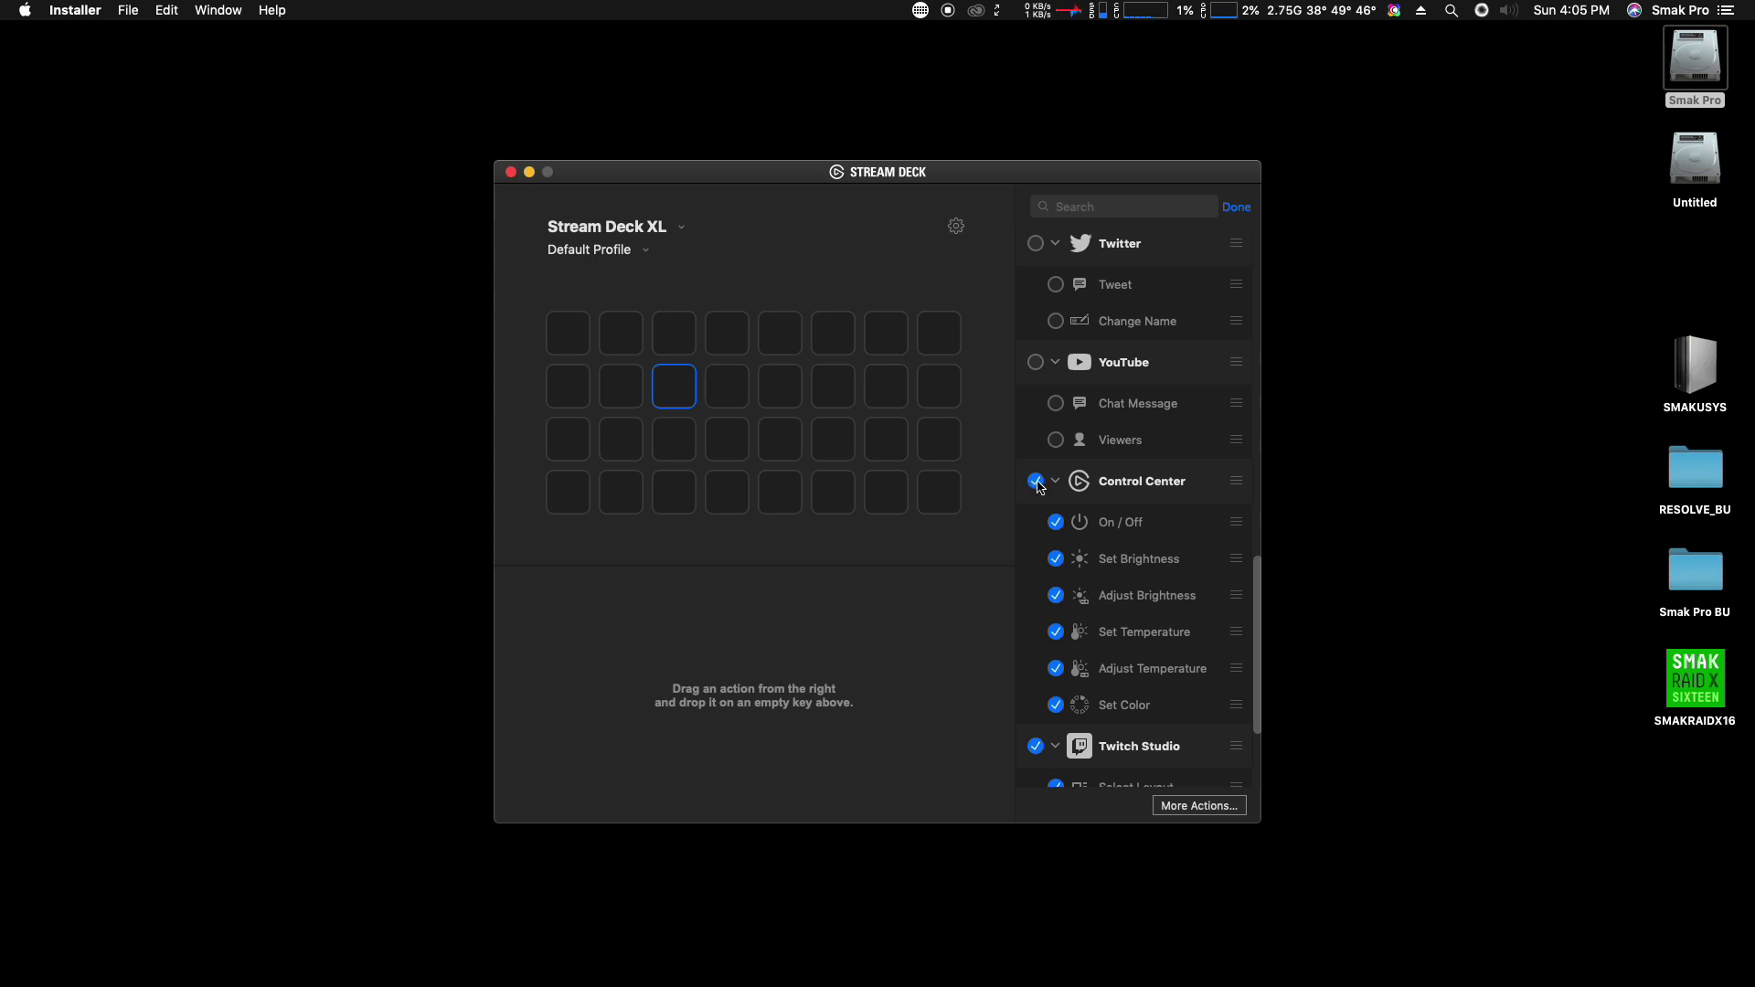
pyautogui.click(1036, 482)
pyautogui.click(1057, 482)
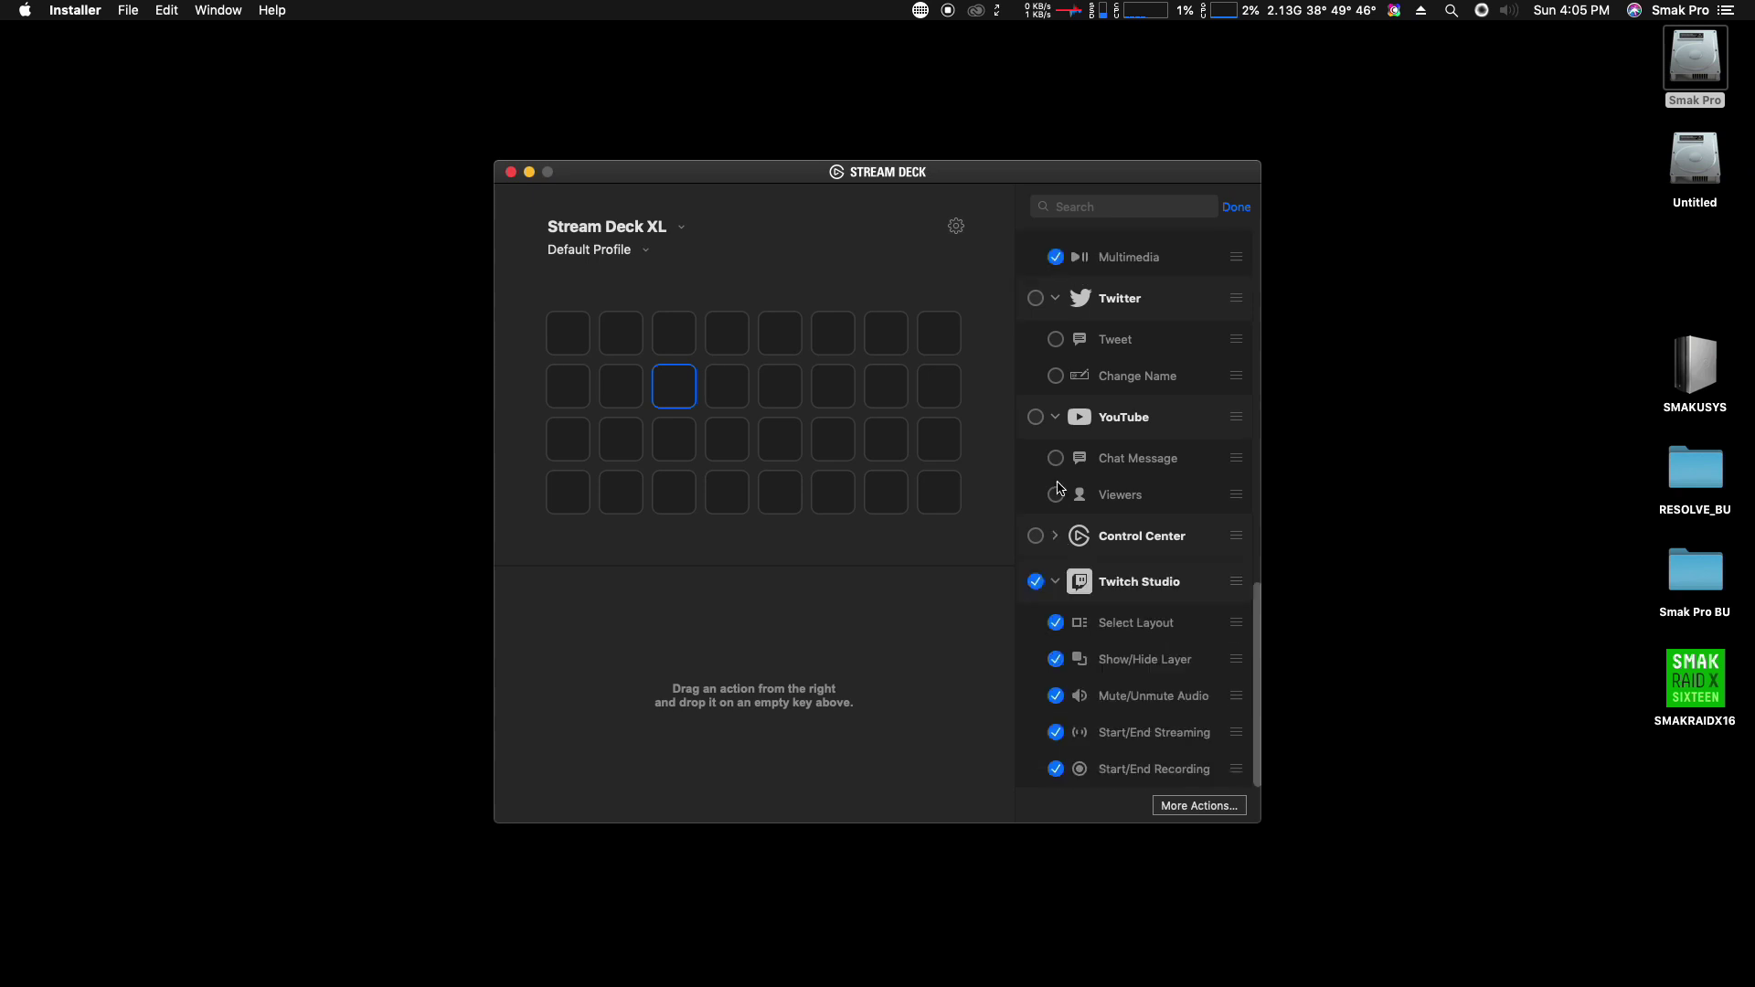
pyautogui.click(1036, 582)
pyautogui.click(1237, 208)
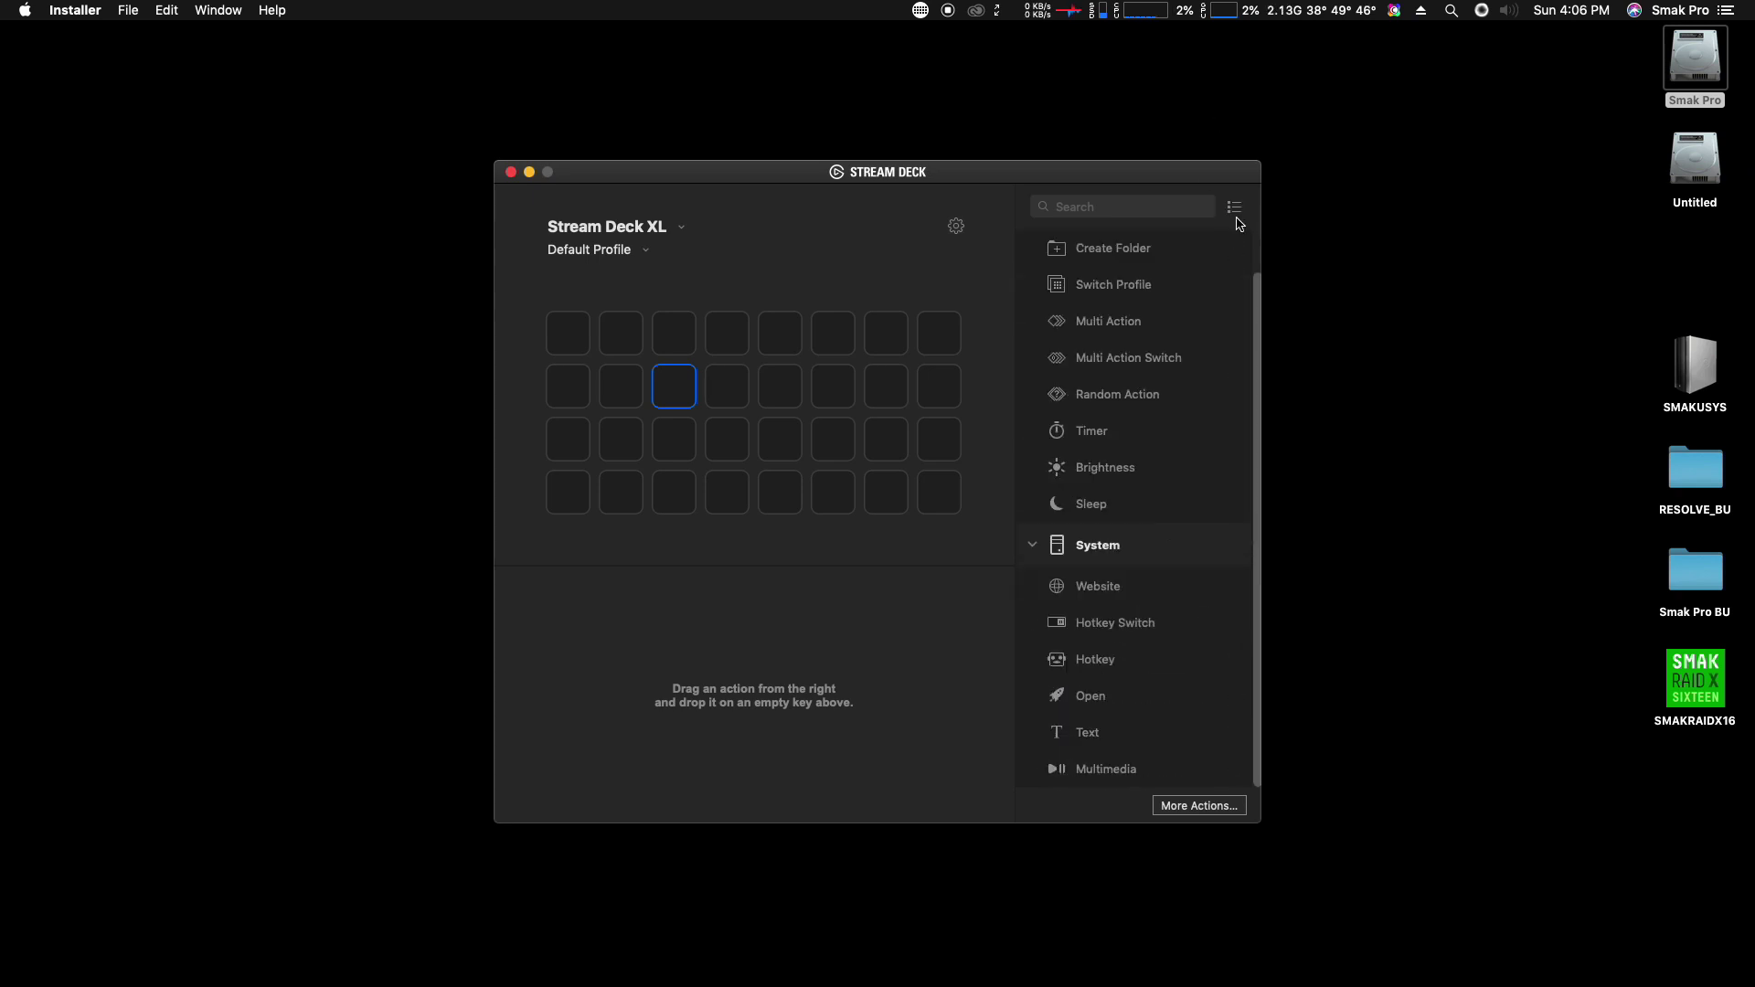
# - Place a Brightness action with the Brighter option on the seventh key of the bottom row
pyautogui.scroll(1, 1255, 274)
pyautogui.scroll(-1, 1256, 249)
pyautogui.scroll(1, 1235, 465)
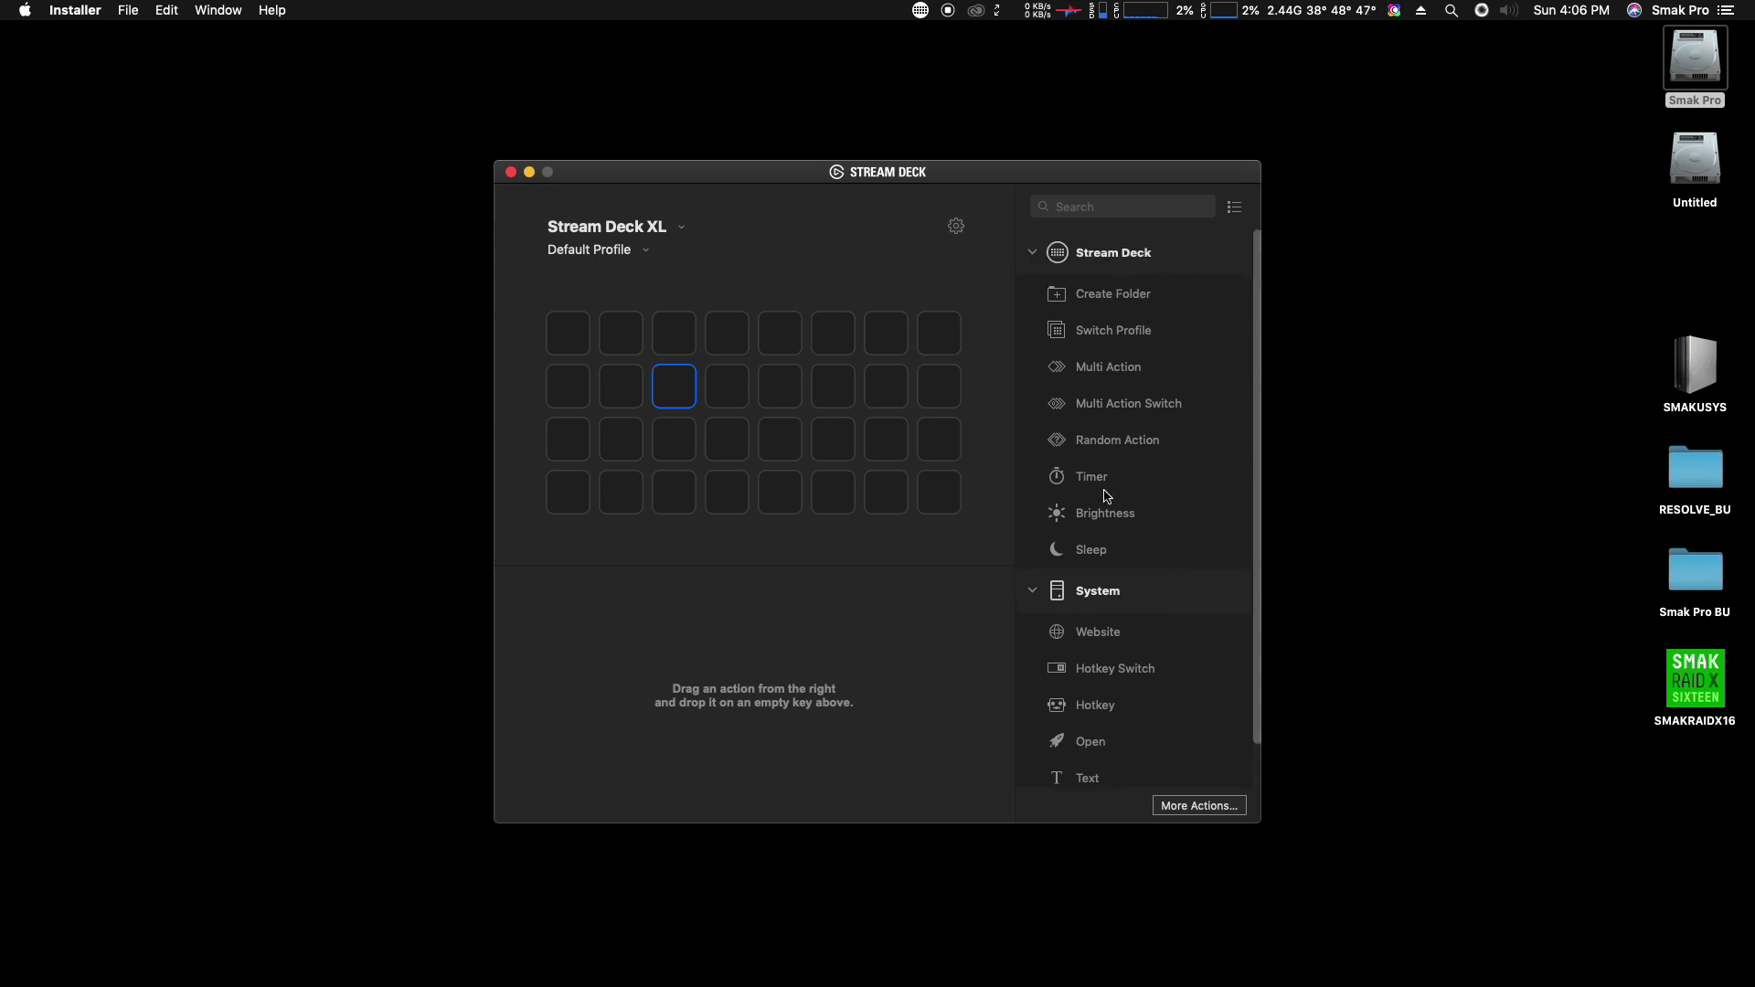
pyautogui.moveTo(1121, 518); pyautogui.dragTo(833, 492)
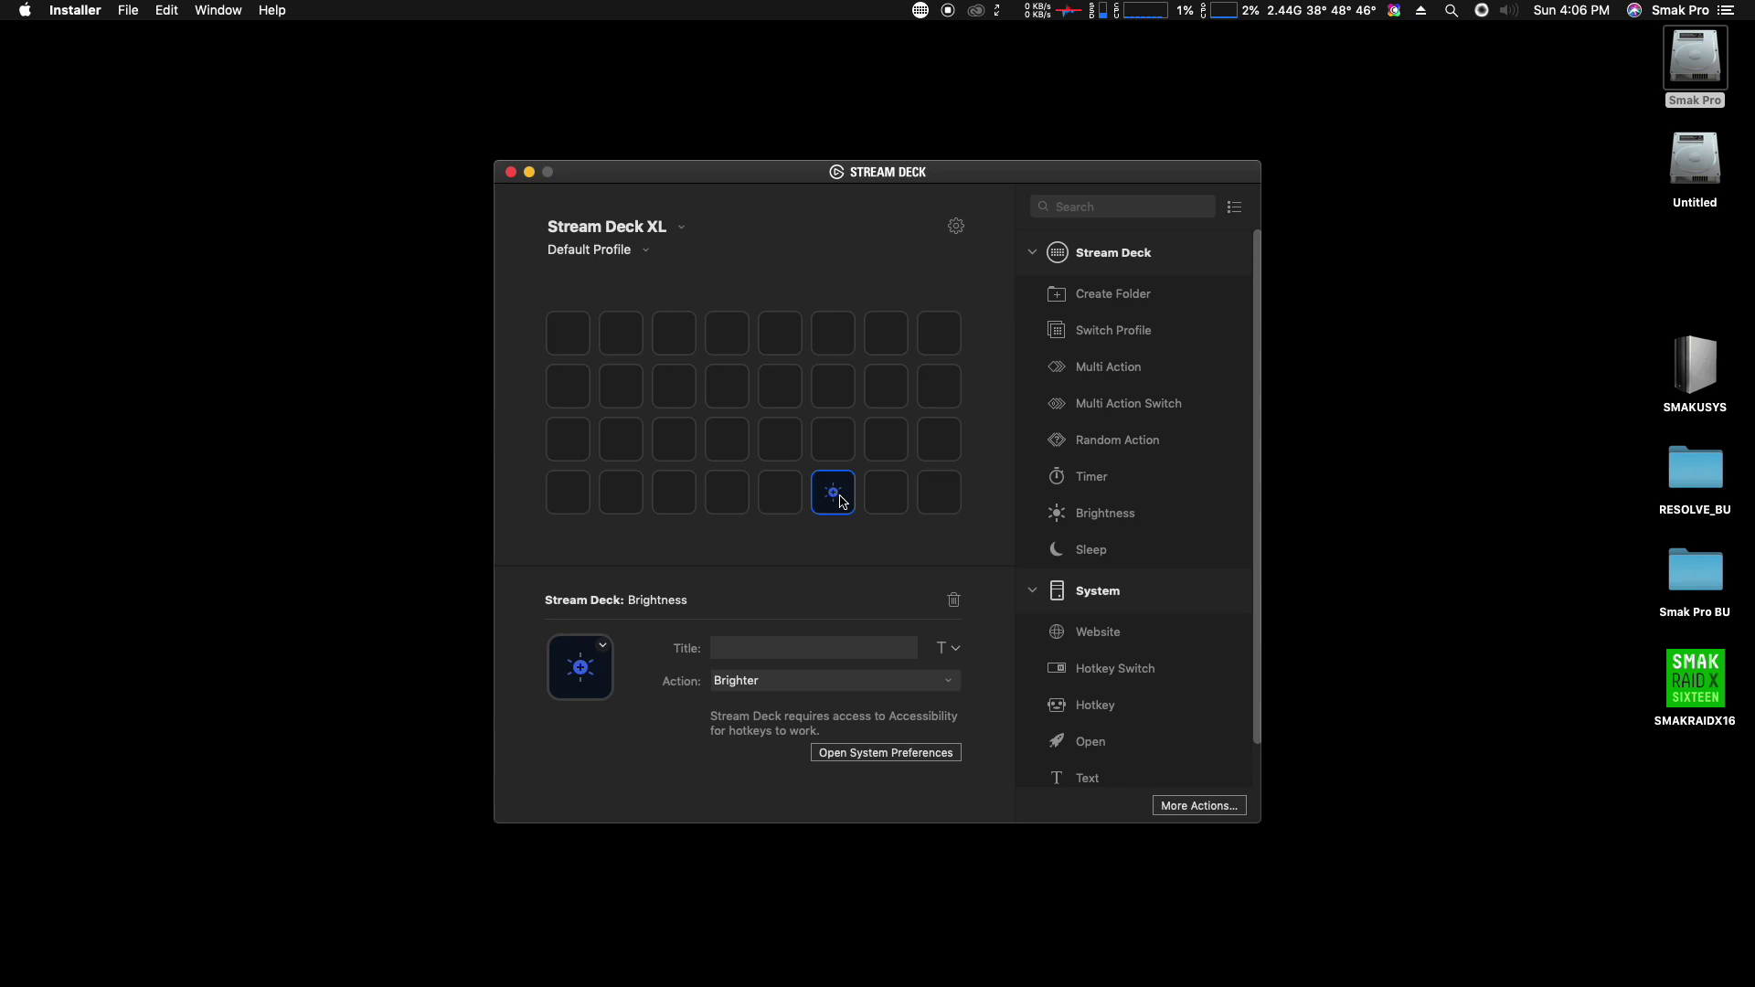
pyautogui.click(949, 681)
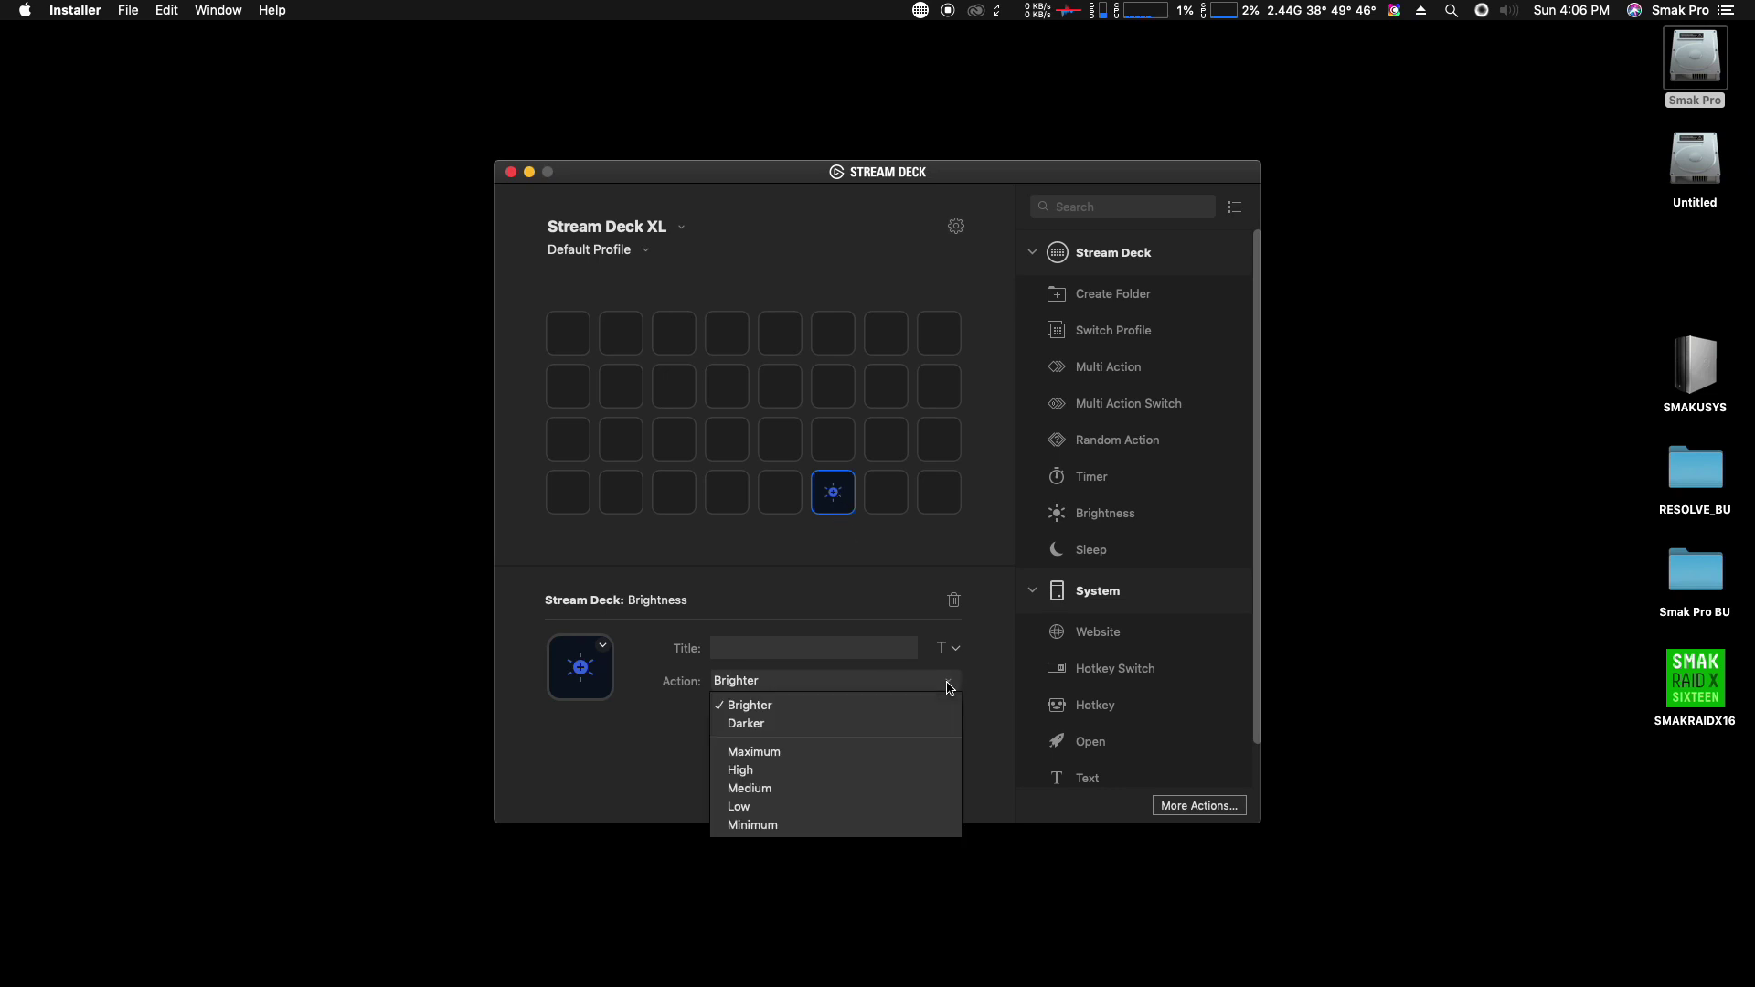
pyautogui.click(826, 497)
pyautogui.moveTo(837, 503); pyautogui.dragTo(873, 519)
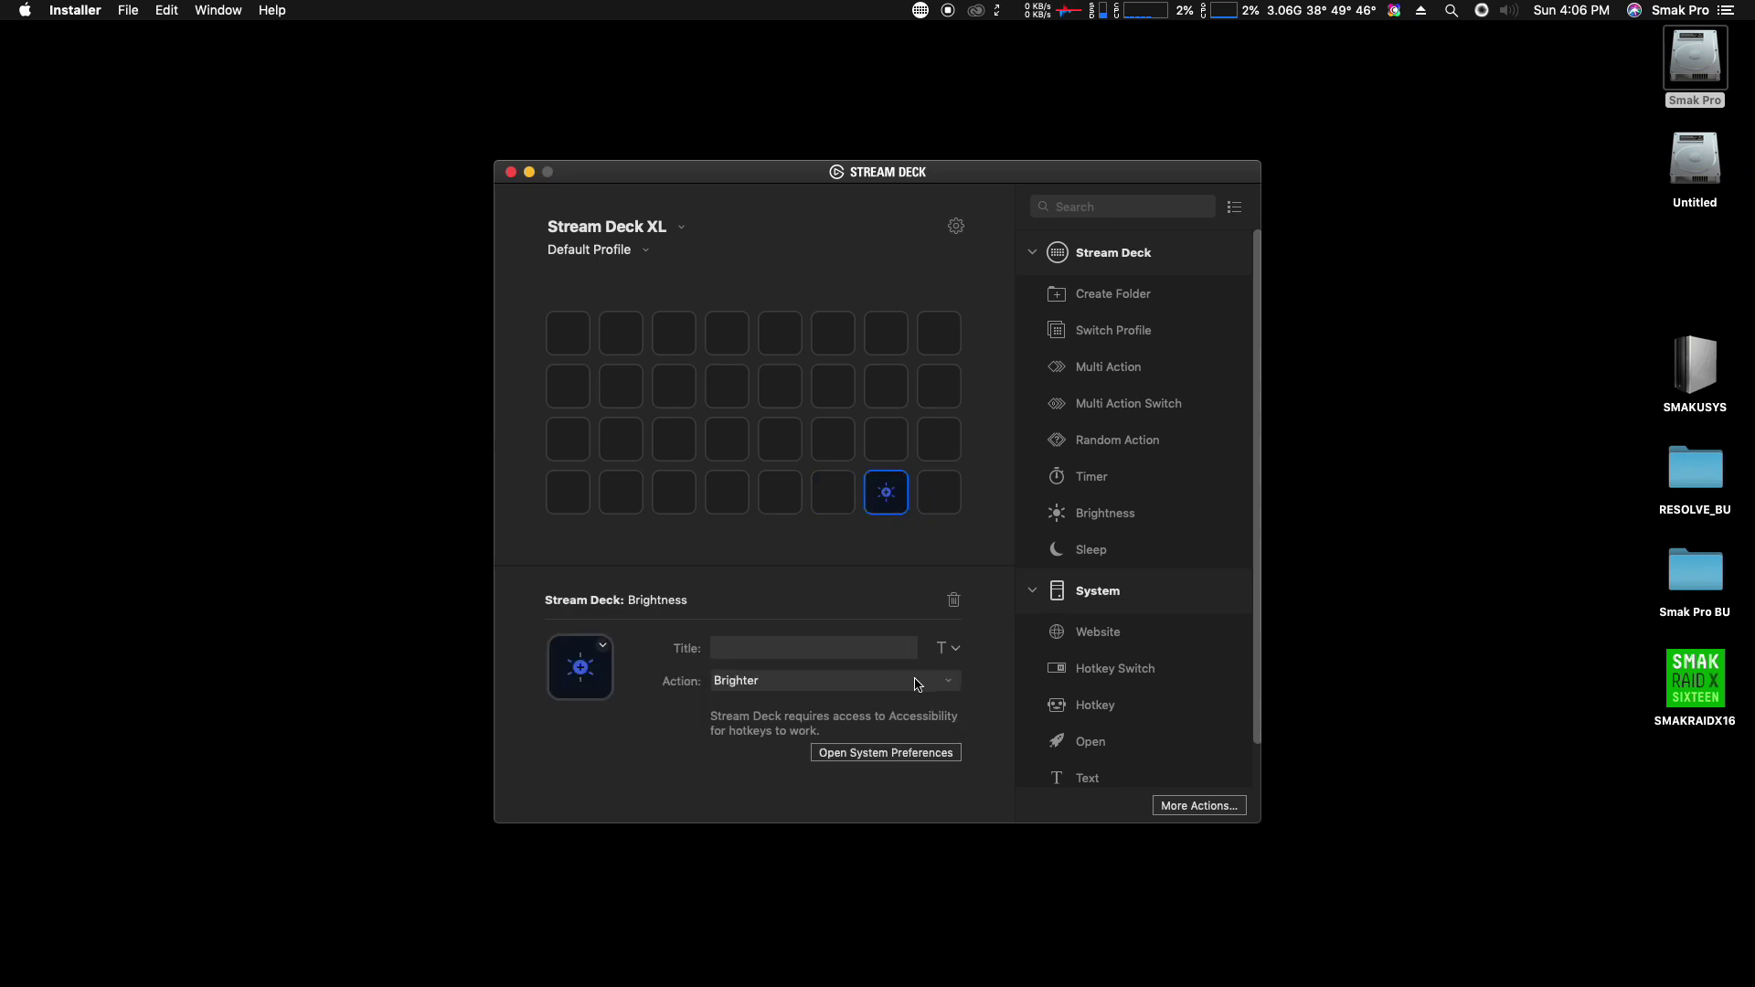
# - Add a Brightness action set to Darker on the sixth key of the bottom row and a Switch Profile action on the eighth
pyautogui.moveTo(1107, 514); pyautogui.dragTo(833, 502)
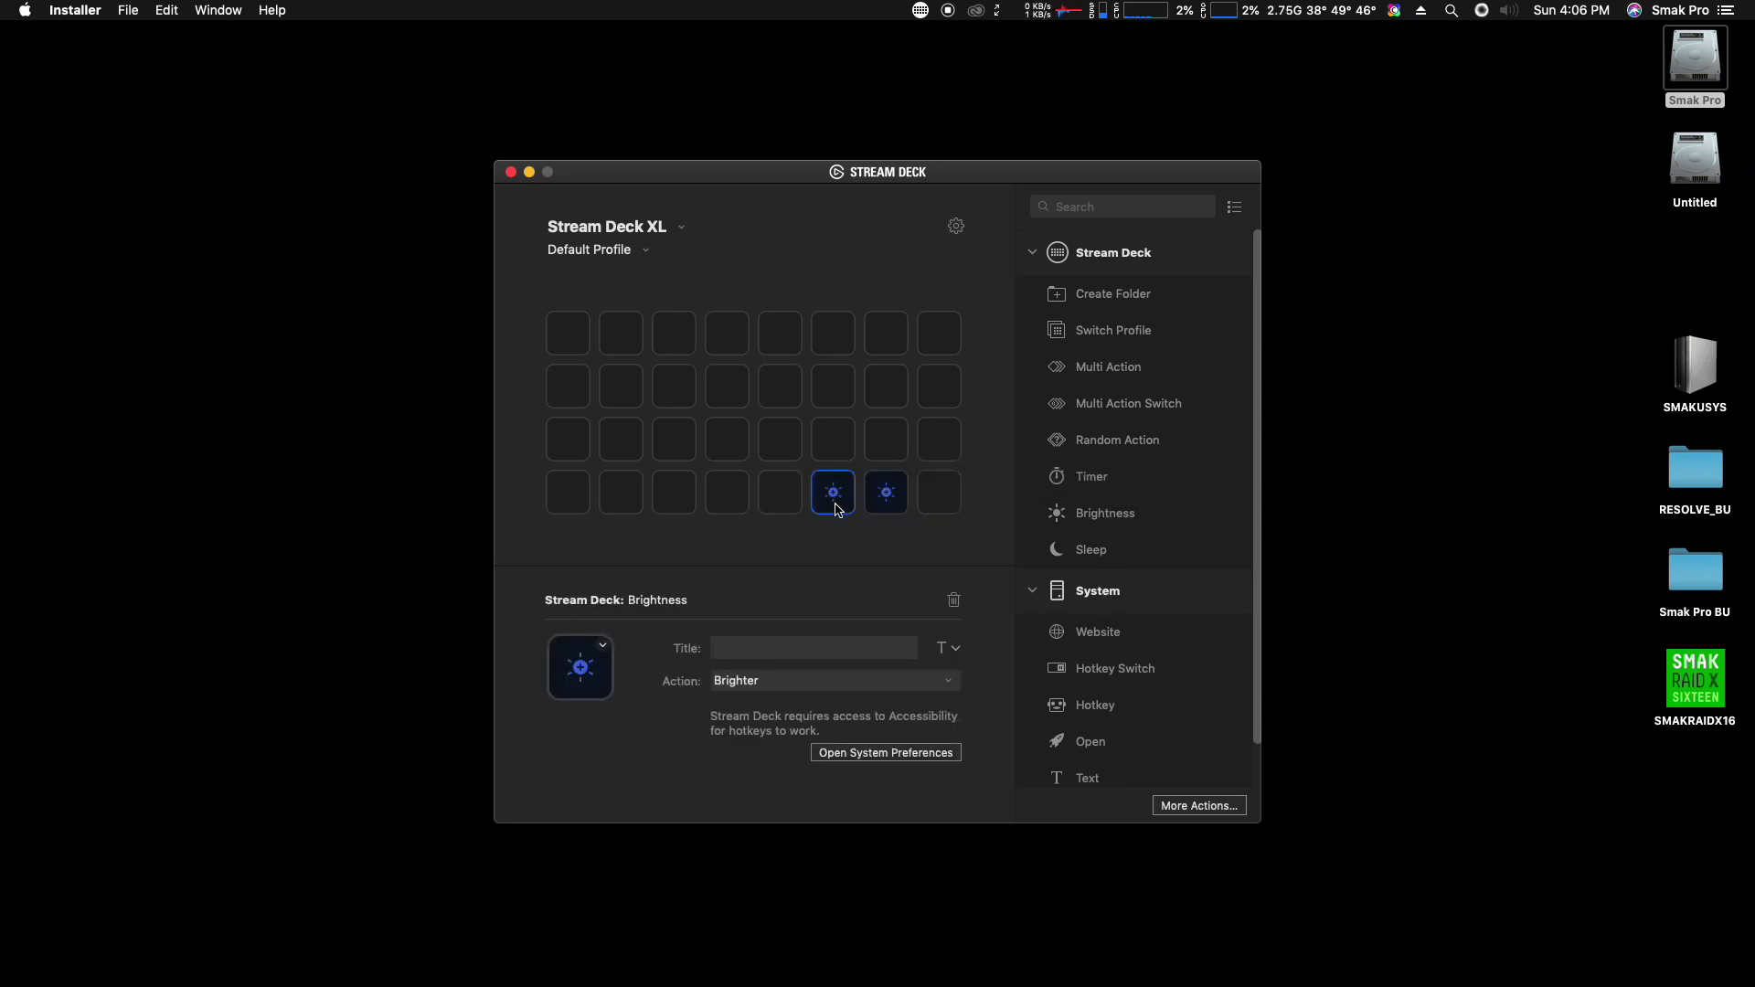
pyautogui.click(757, 681)
pyautogui.click(759, 723)
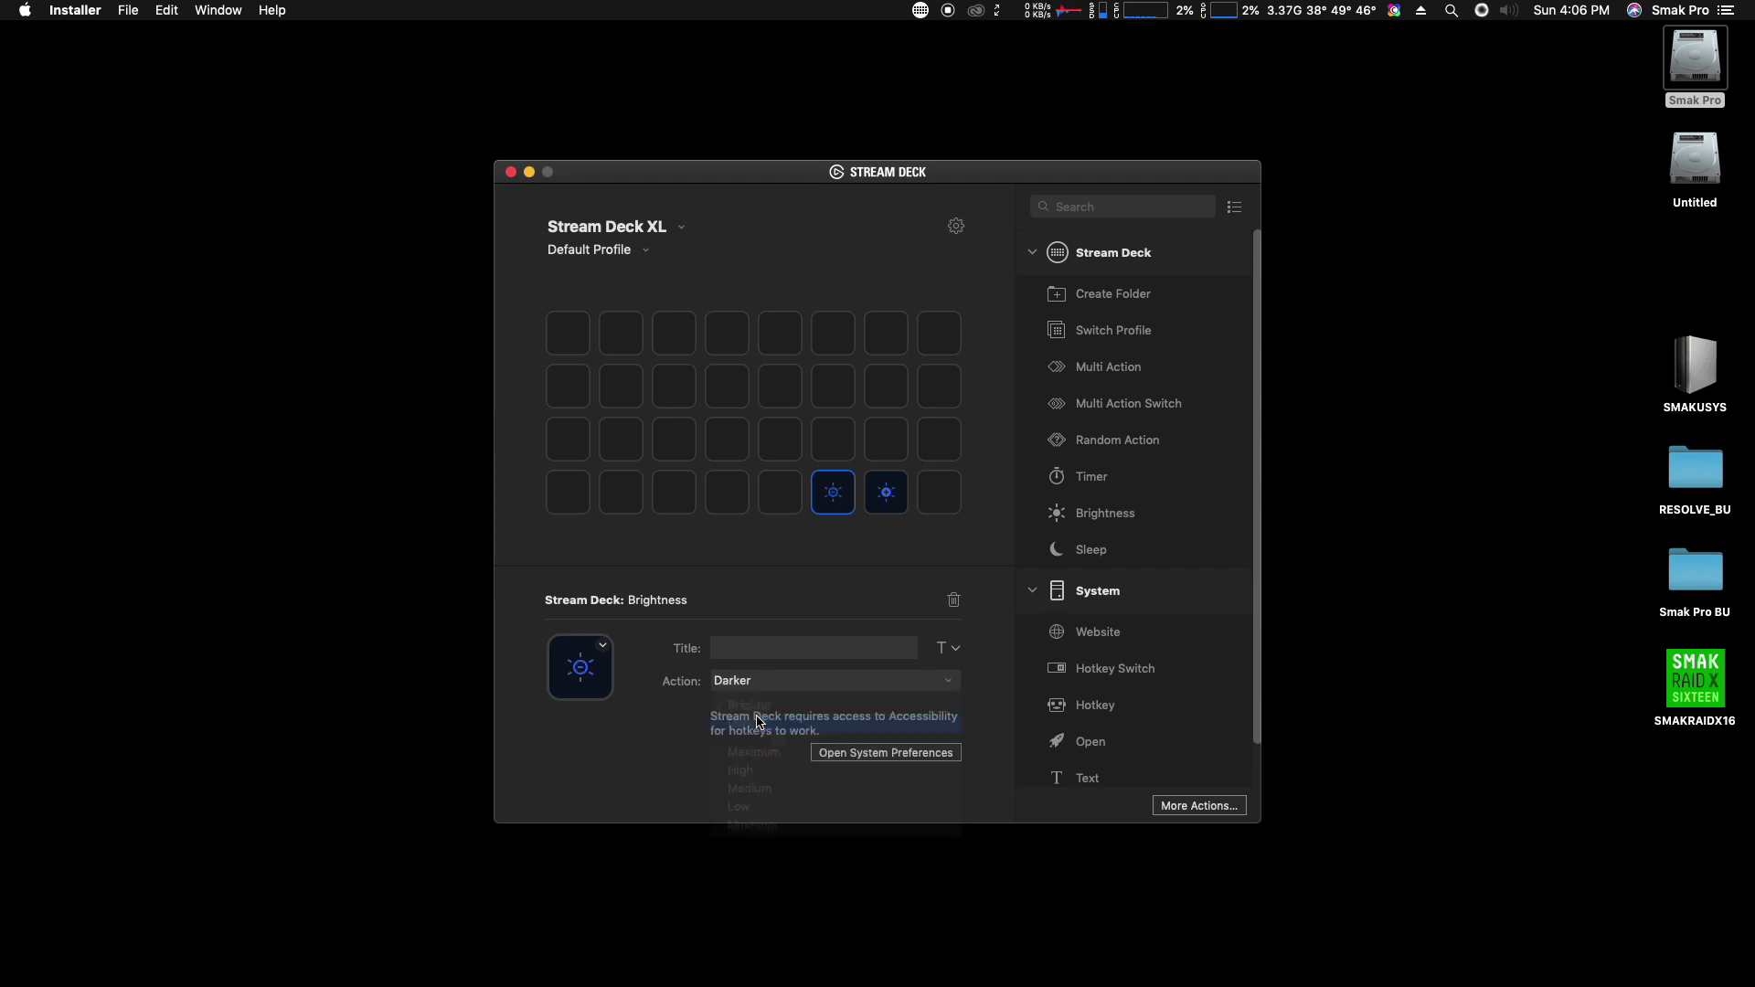
pyautogui.click(956, 505)
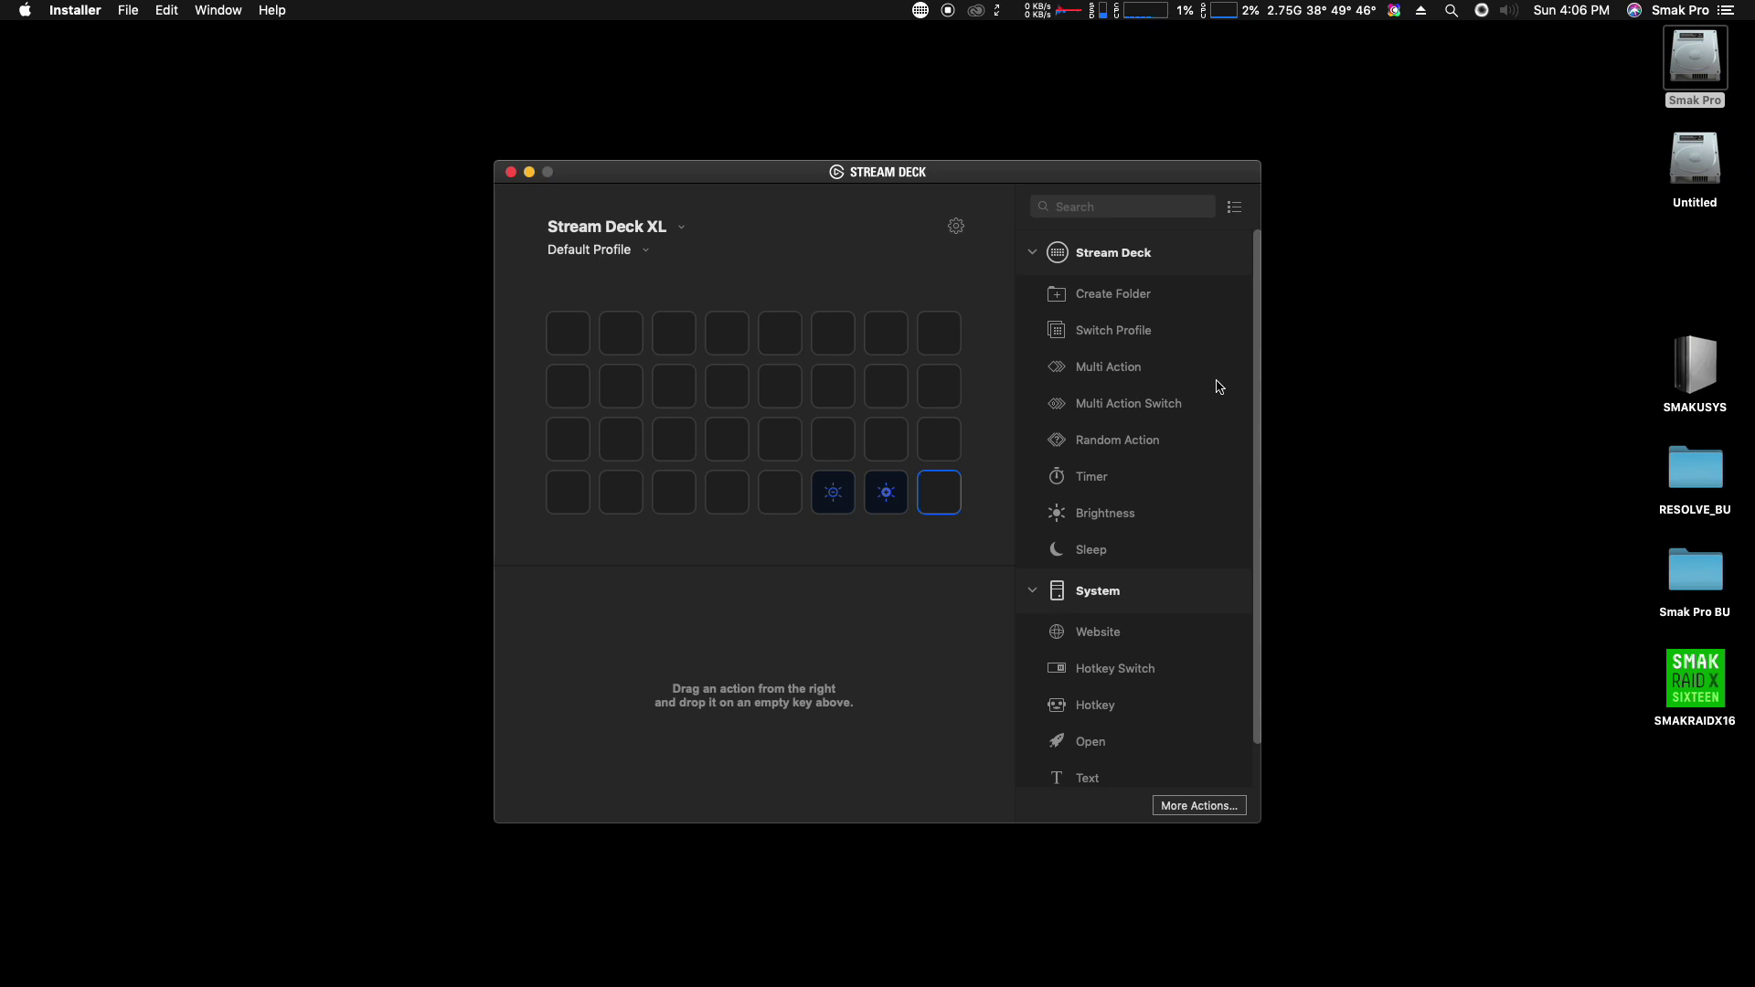
pyautogui.moveTo(1109, 335); pyautogui.dragTo(946, 507)
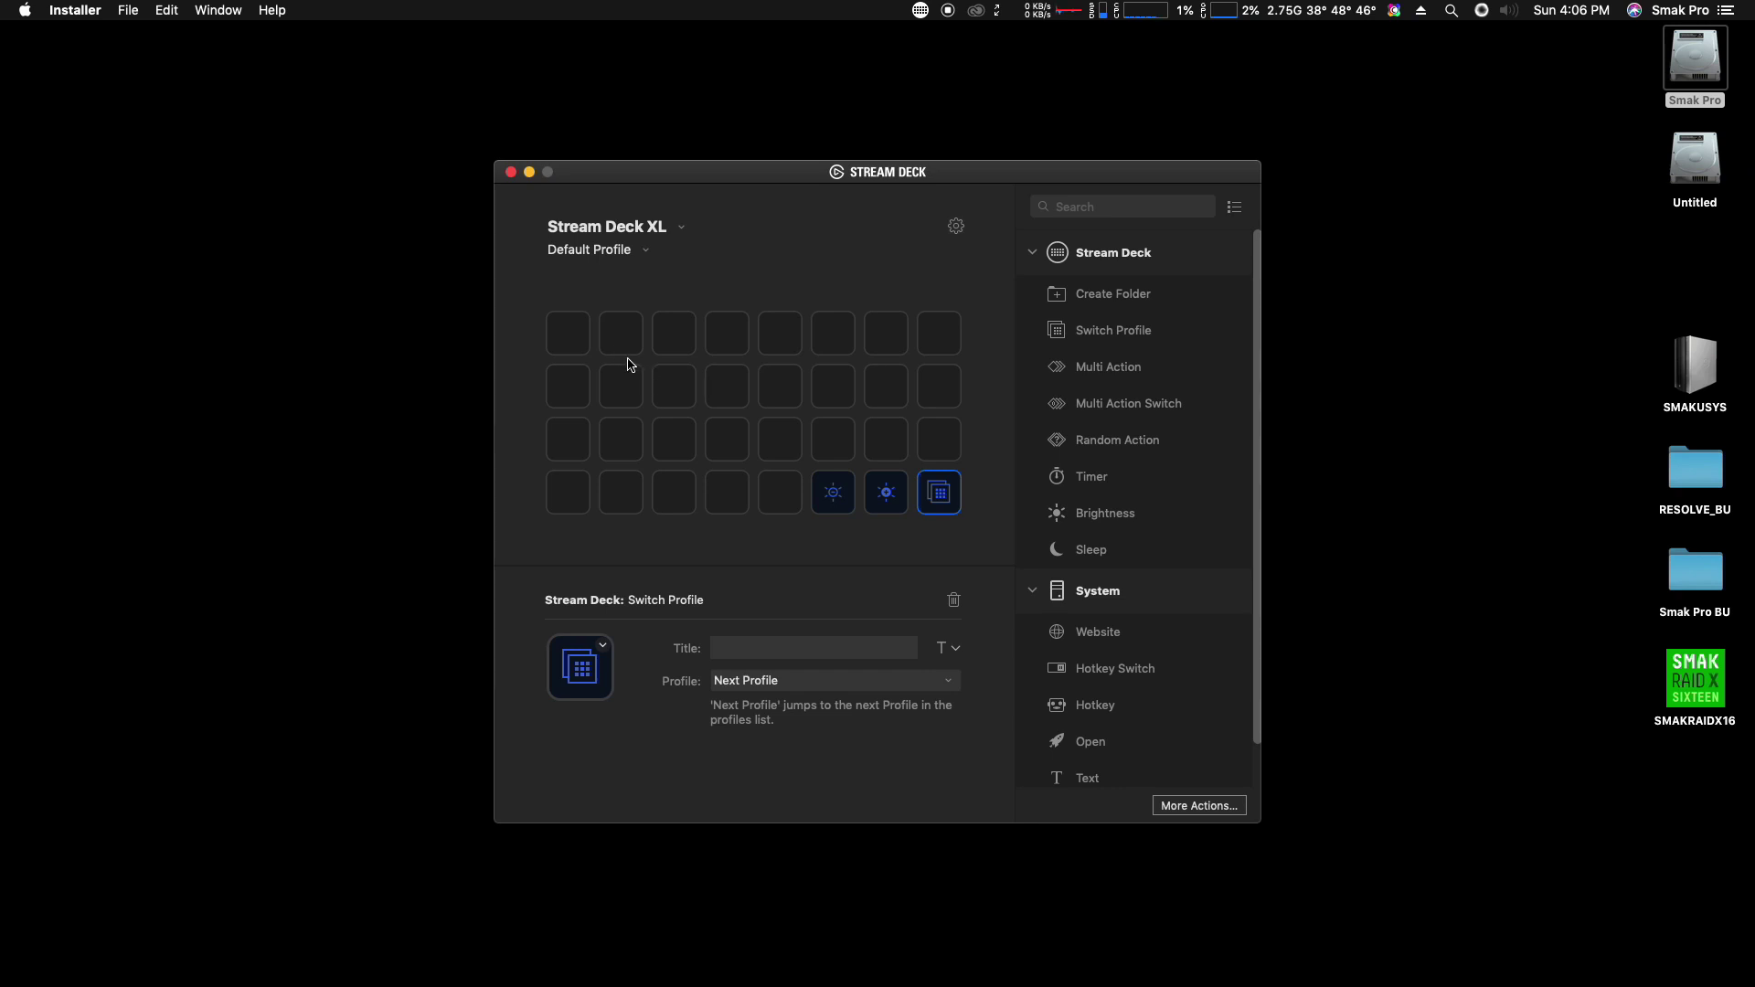
# - Switch to Finder, show the Applications folder as a list and move its window so the first key columns stay uncovered
pyautogui.click(1701, 78)
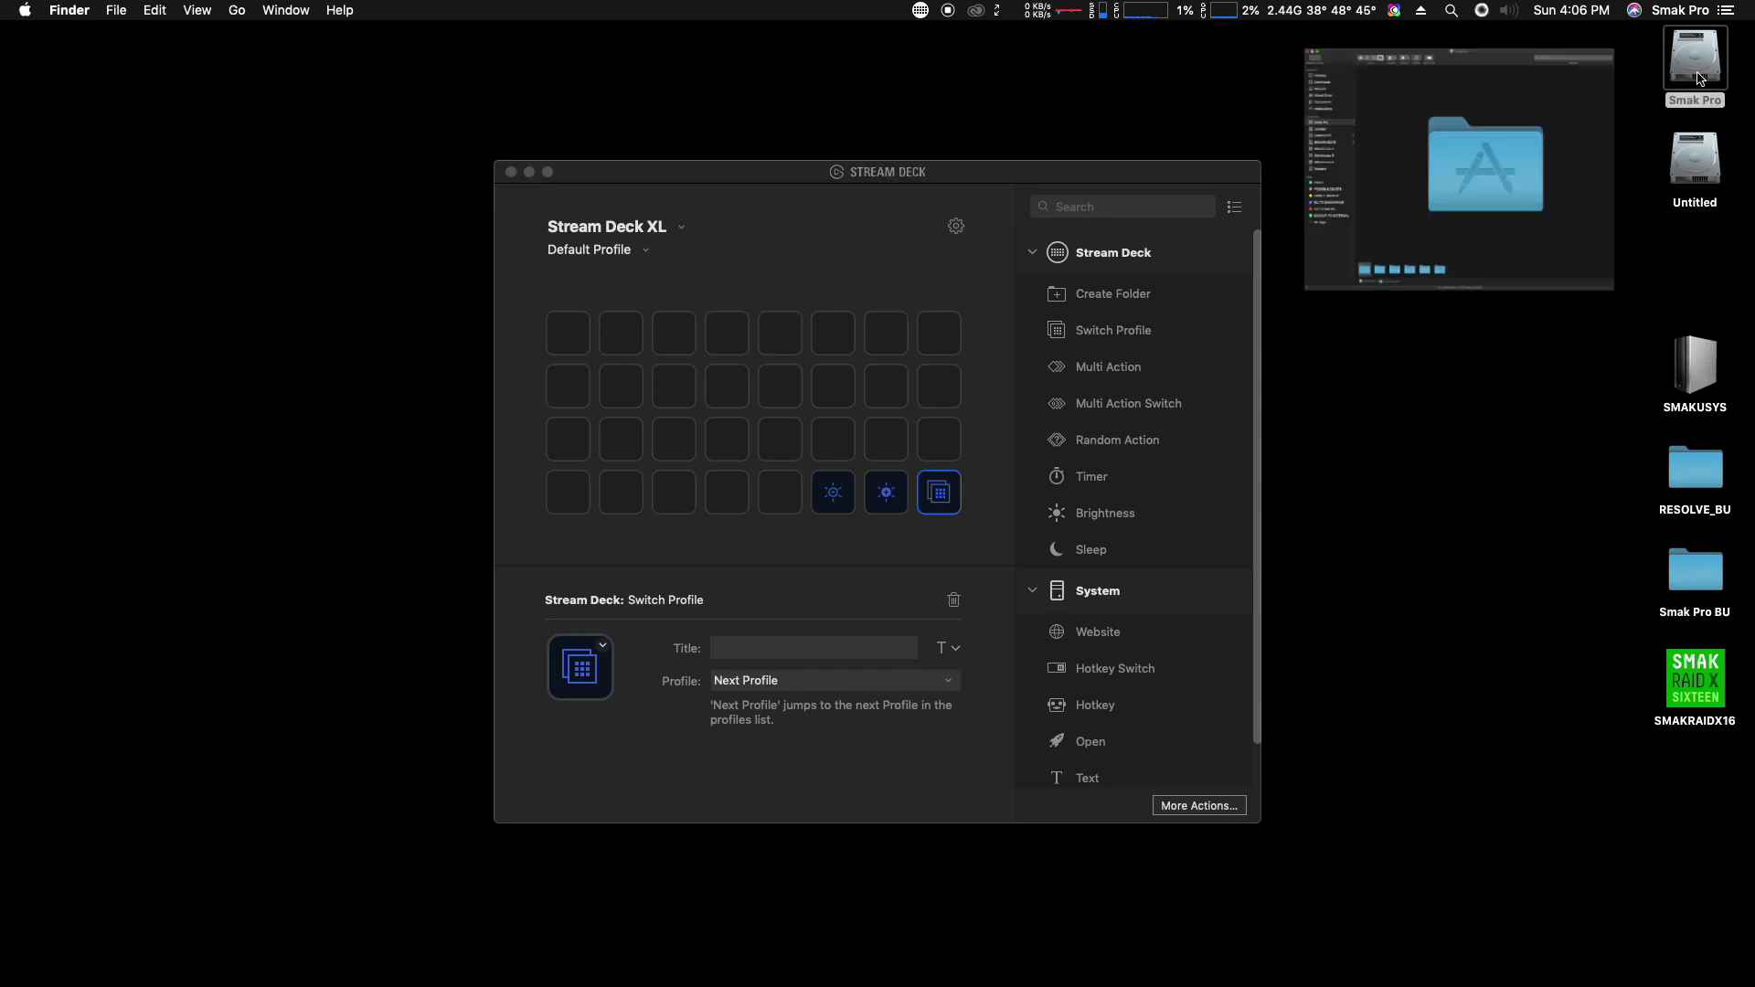
pyautogui.doubleClick(1701, 78)
pyautogui.click(117, 334)
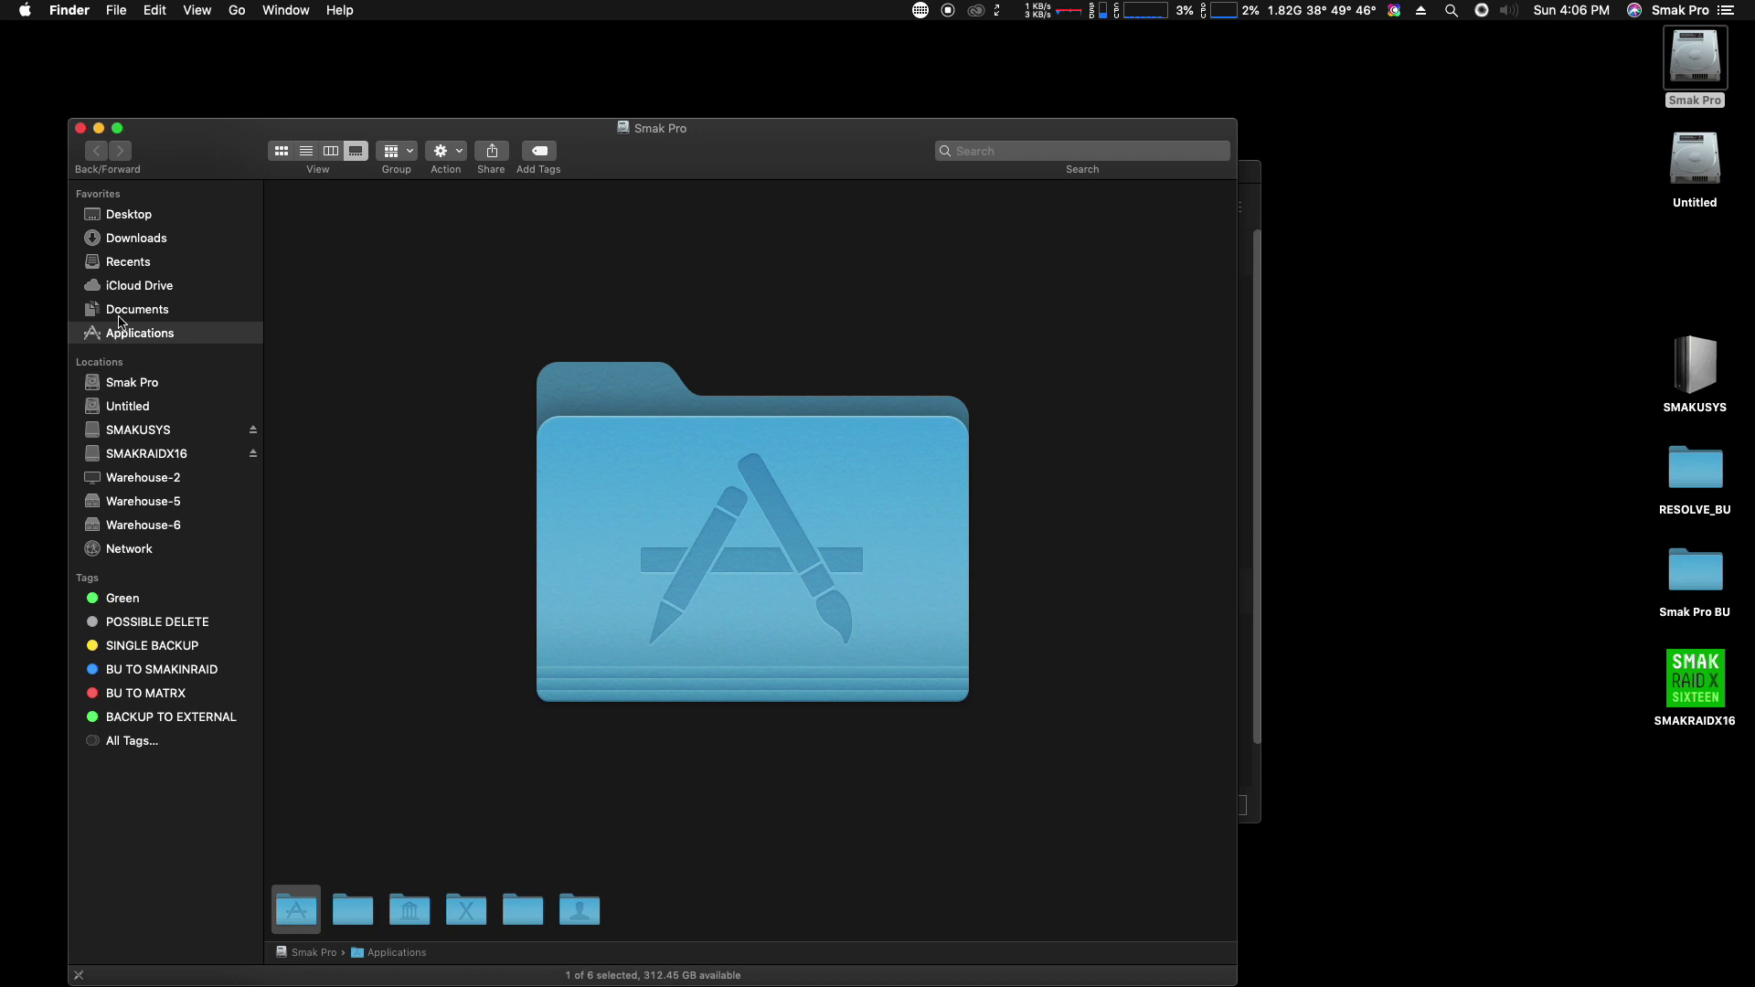
pyautogui.press('cmd+2')
pyautogui.moveTo(165, 128); pyautogui.dragTo(966, 123)
pyautogui.scroll(15, 1134, 343)
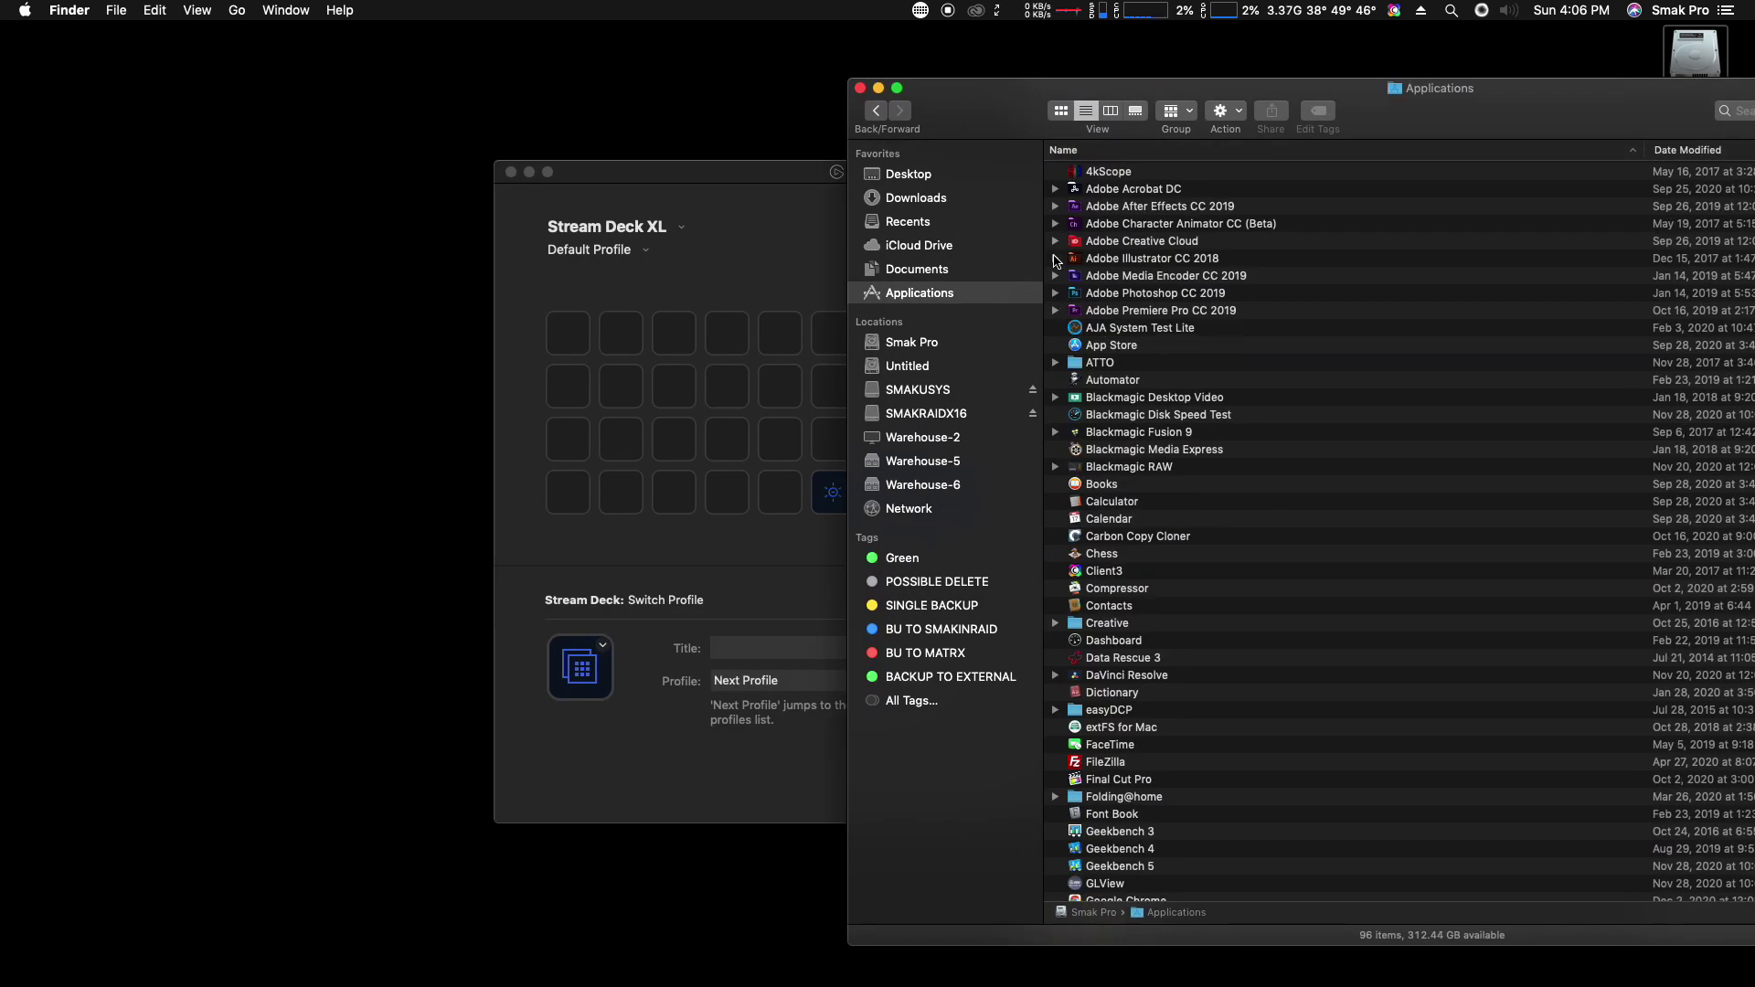
# - Assign the Adobe Premiere Pro CC 2019 application to the first key of the third row
pyautogui.click(1055, 311)
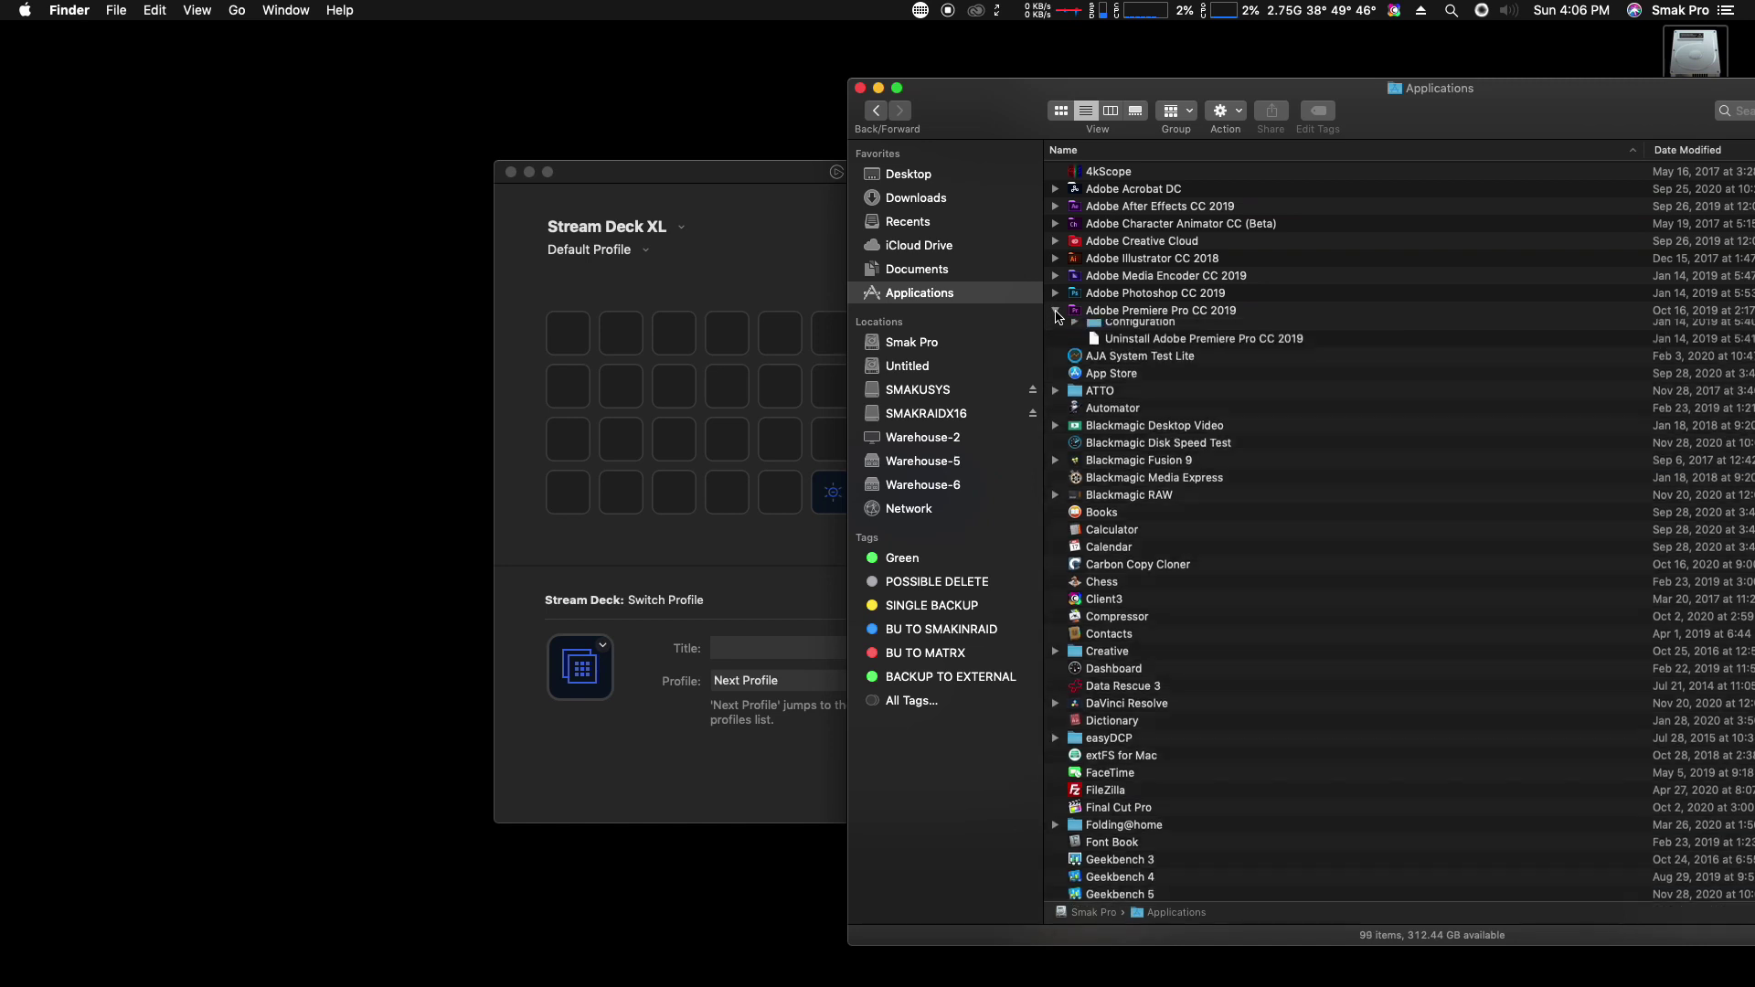
pyautogui.moveTo(1094, 328); pyautogui.dragTo(572, 444)
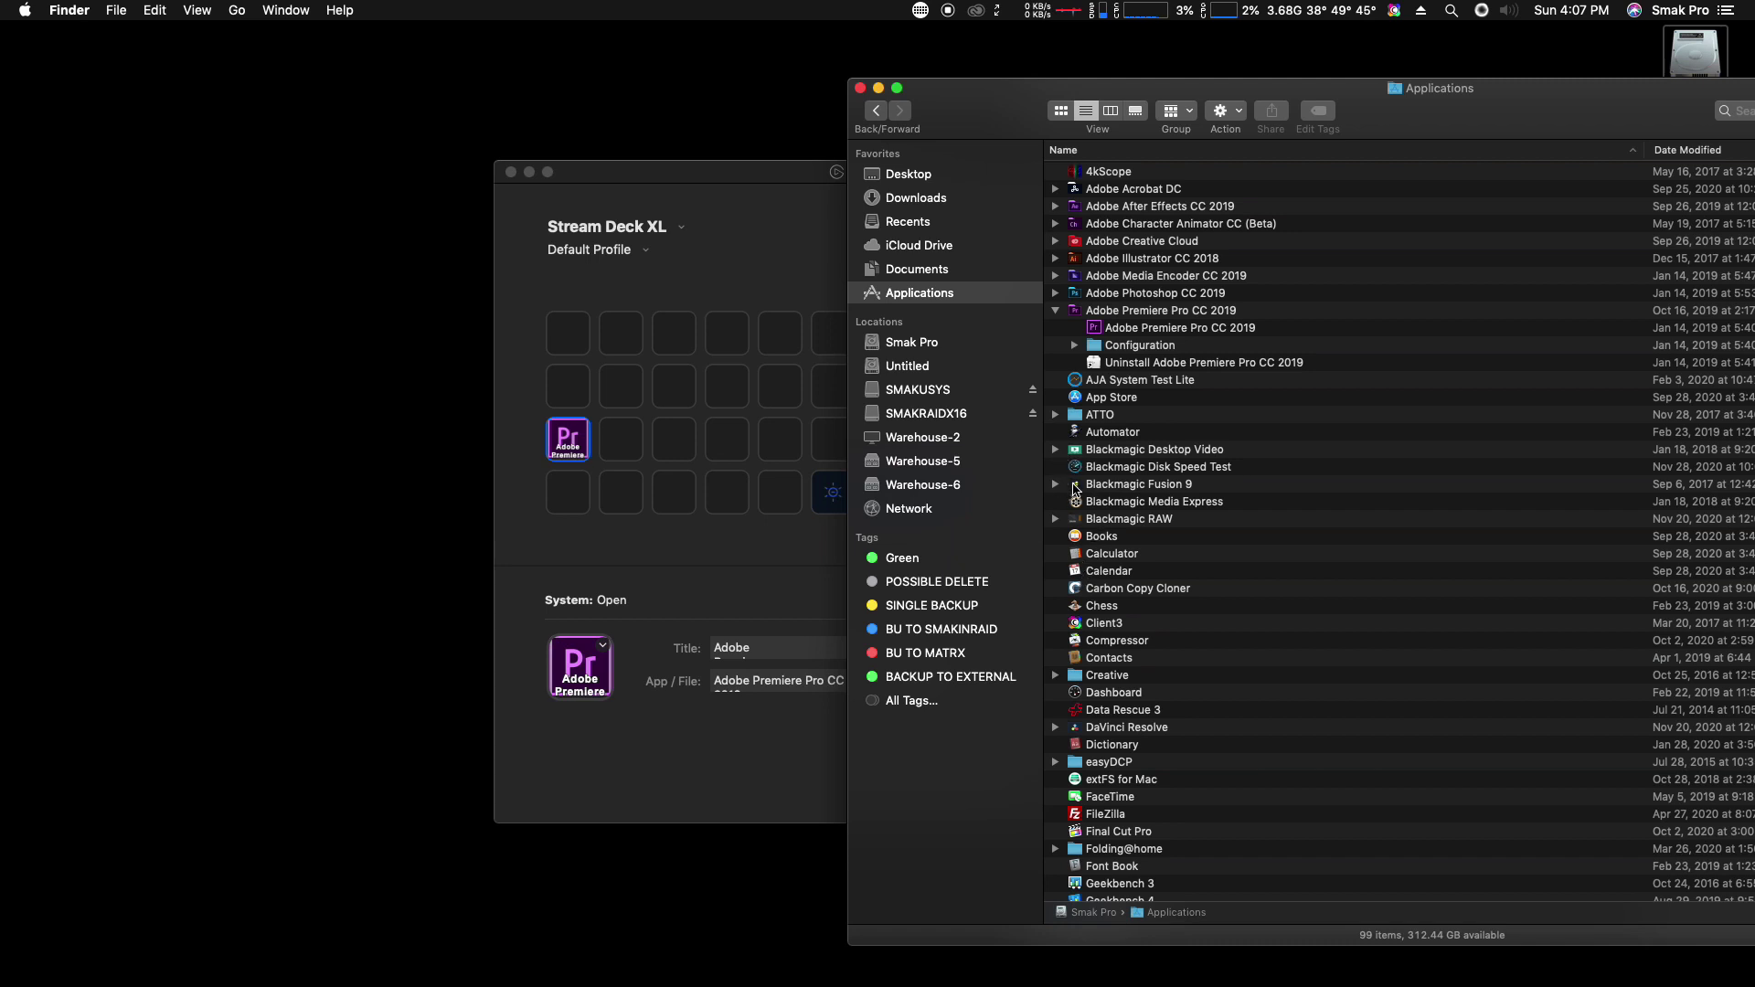
# - Assign Blackmagic Disk Speed Test to the second key of the third row and DaVinci Resolve to the first key of the top row
pyautogui.moveTo(1108, 468); pyautogui.dragTo(620, 445)
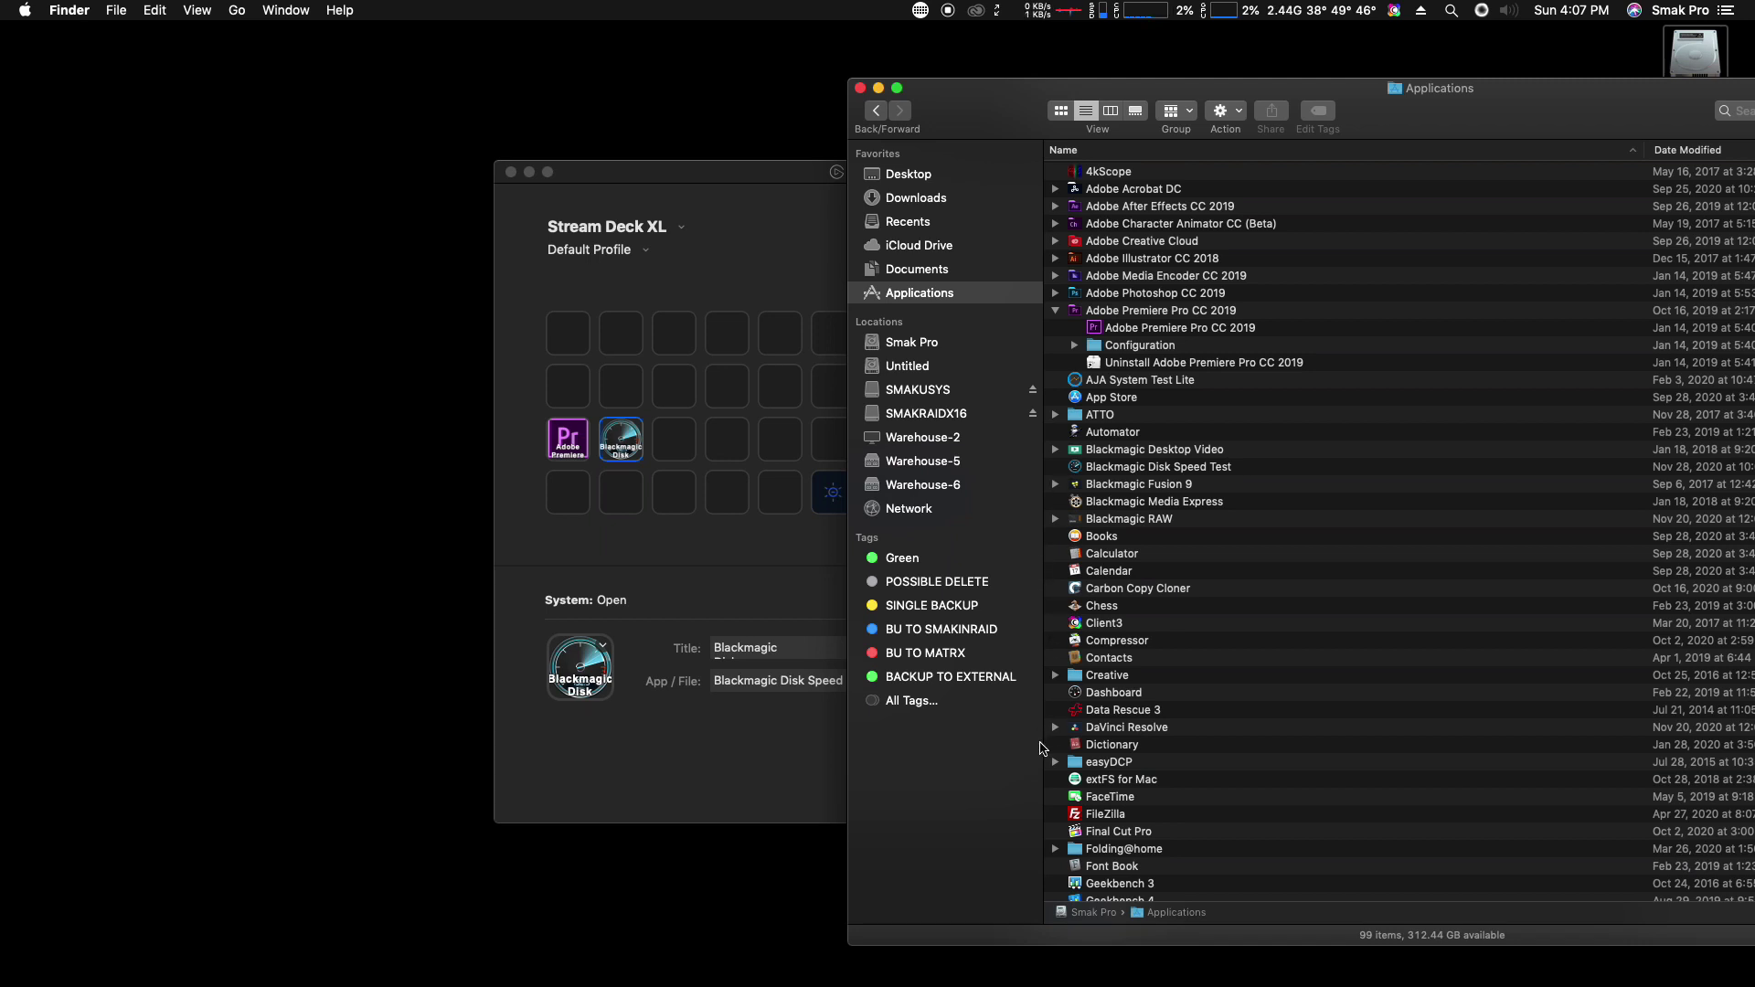
pyautogui.click(1056, 728)
pyautogui.moveTo(1128, 748); pyautogui.dragTo(568, 335)
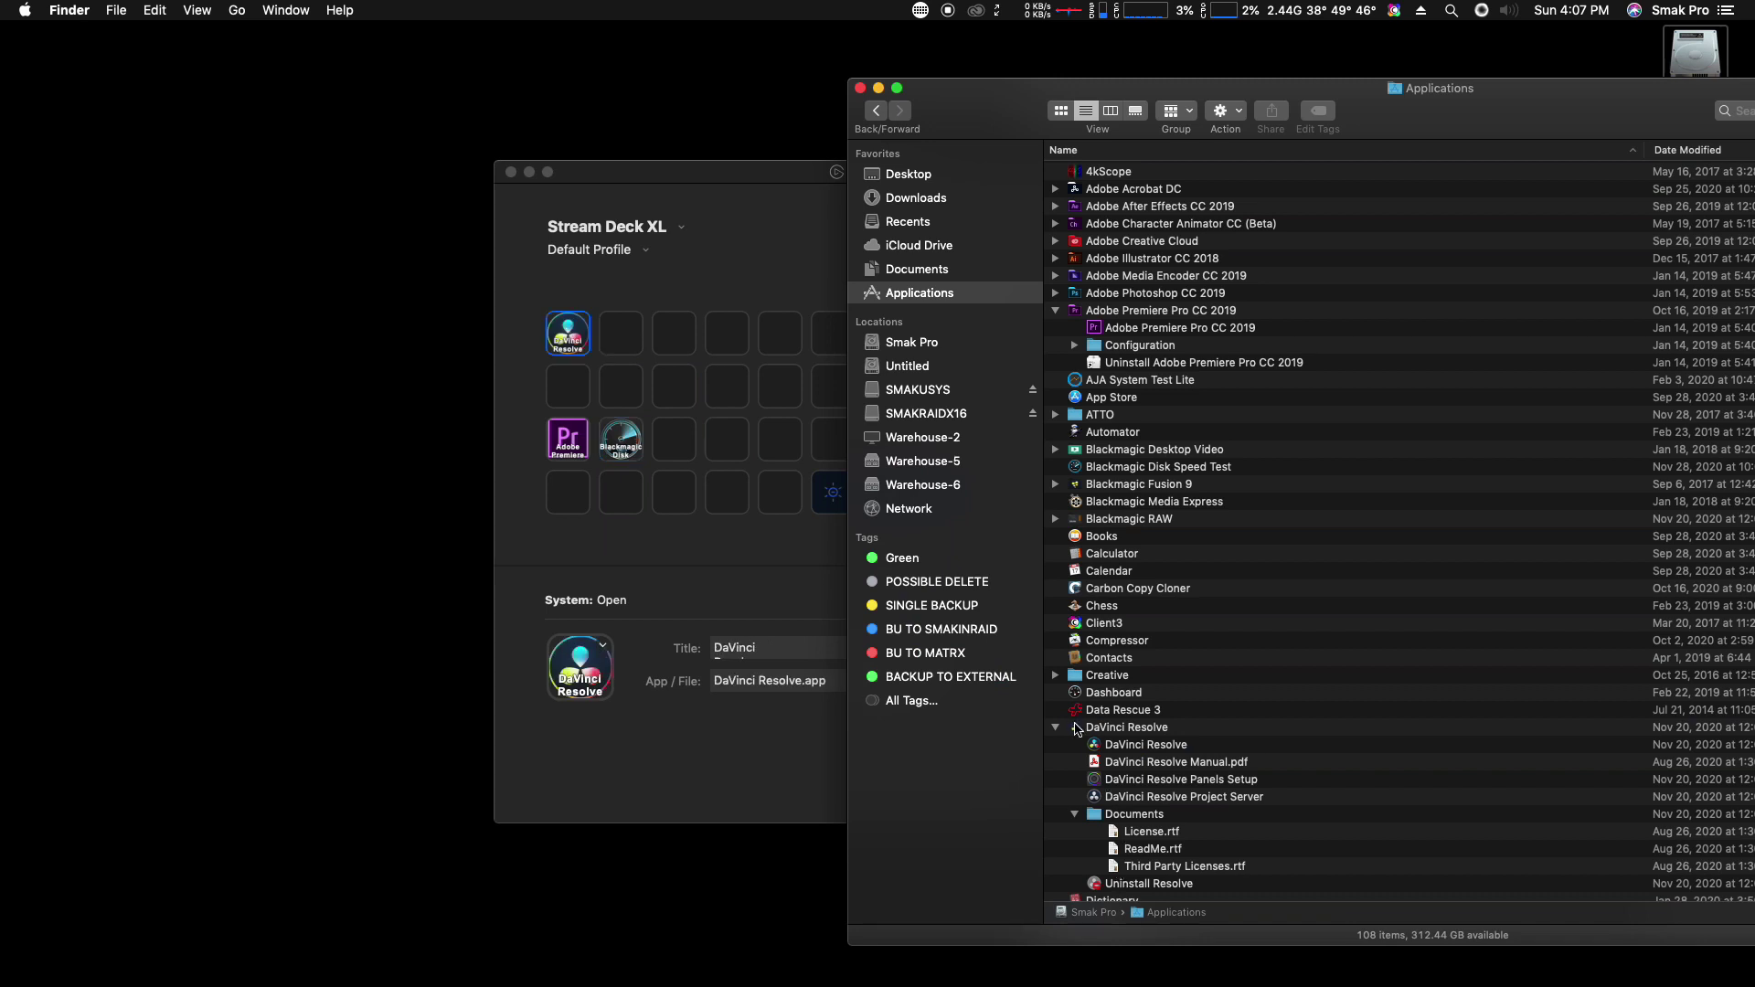
pyautogui.click(1056, 727)
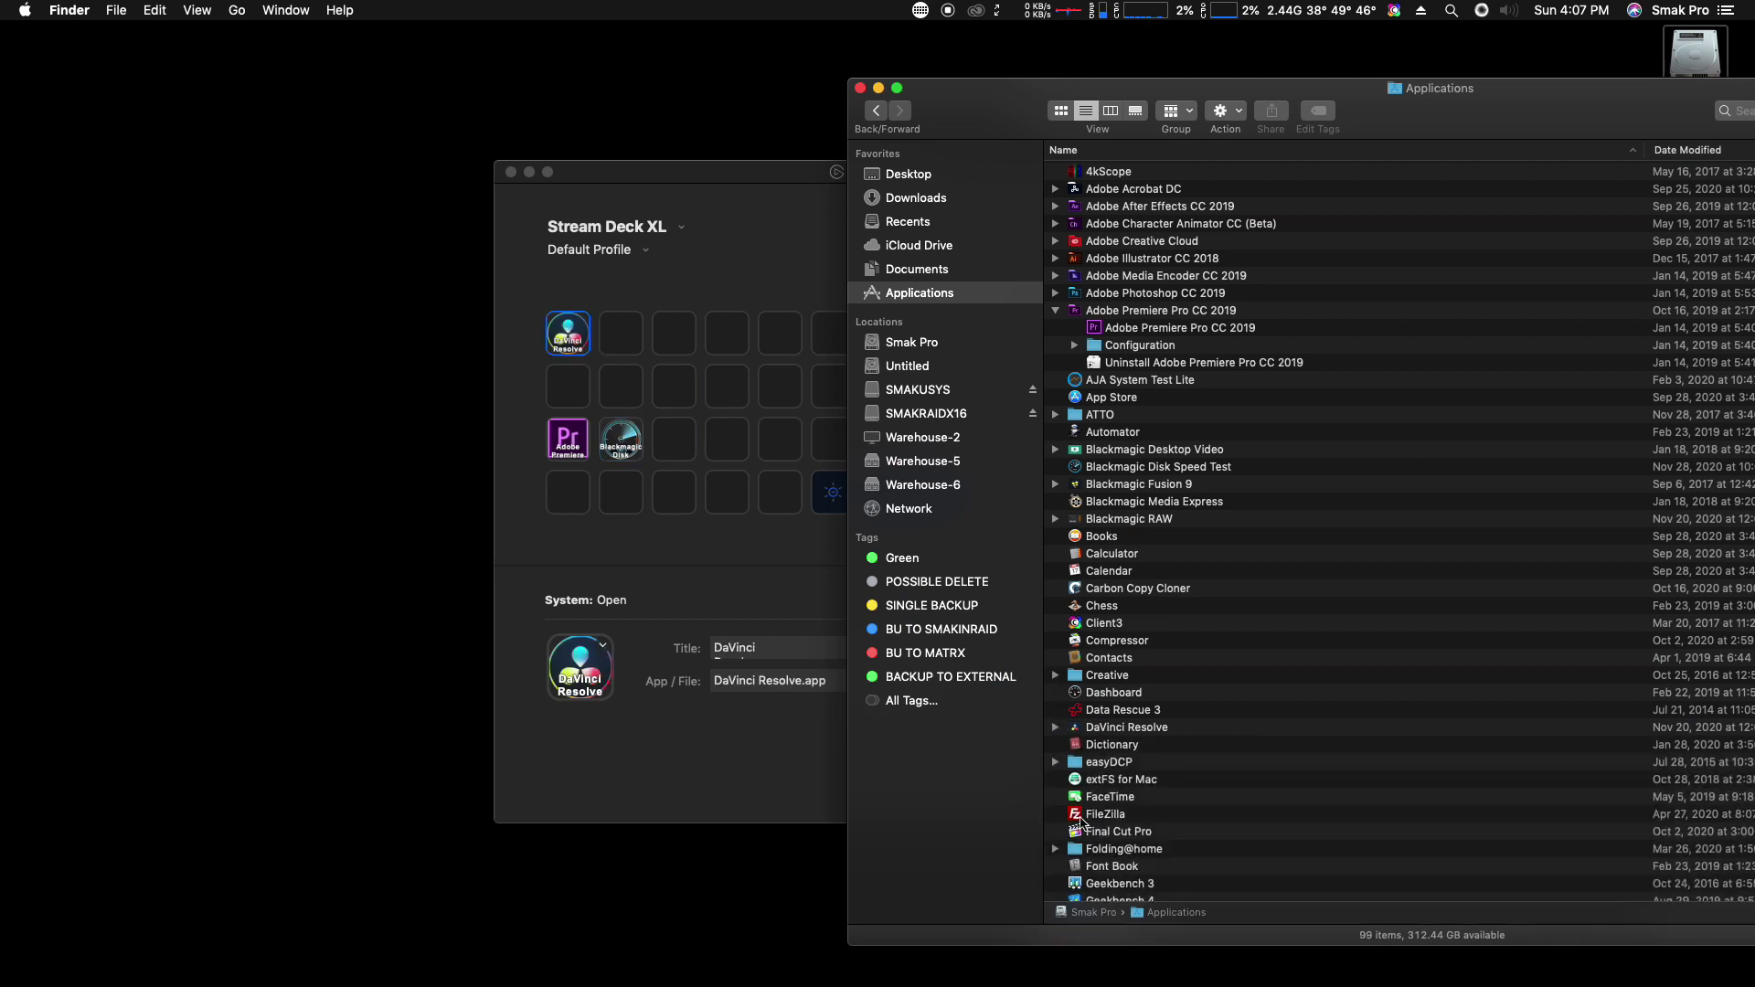
# - Assign the Final Cut Pro application to the first key of the second row and return to the Stream Deck window
pyautogui.click(1121, 833)
pyautogui.moveTo(1122, 840); pyautogui.dragTo(583, 400)
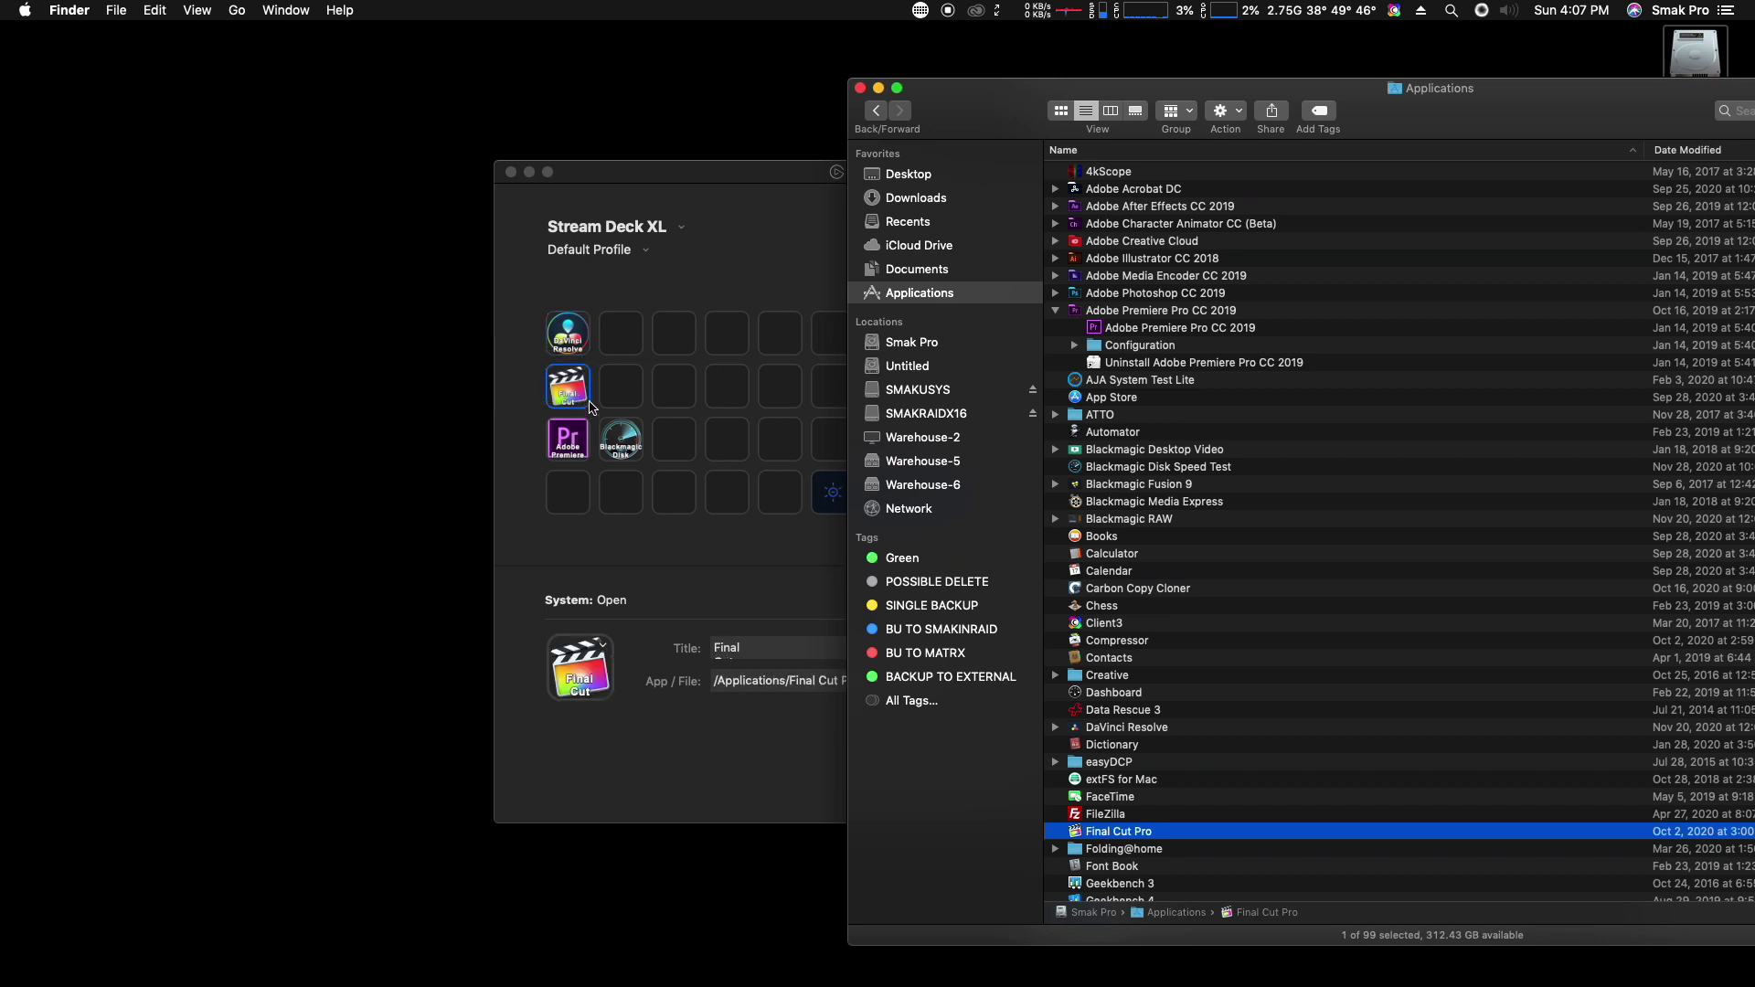
pyautogui.click(693, 230)
# - Clear the title text of the DaVinci Resolve key and open its title display options
pyautogui.click(569, 336)
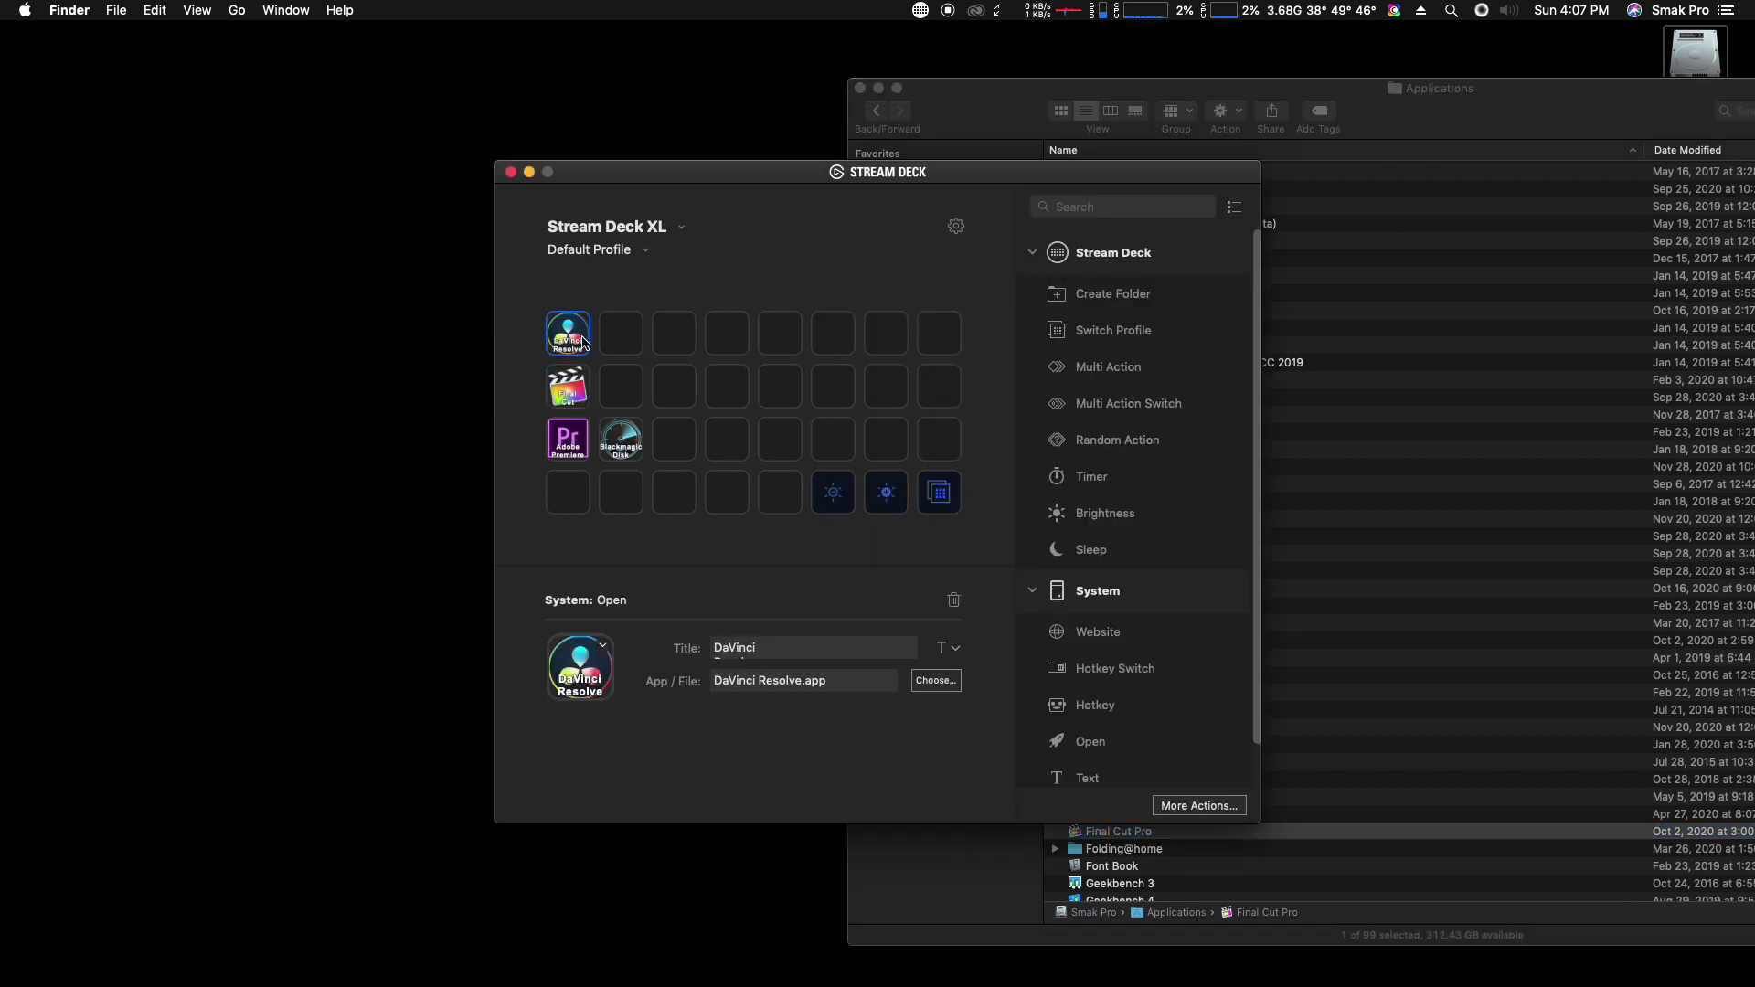
pyautogui.doubleClick(780, 651)
pyautogui.press('BackSpace')
pyautogui.doubleClick(745, 648)
pyautogui.press('BackSpace')
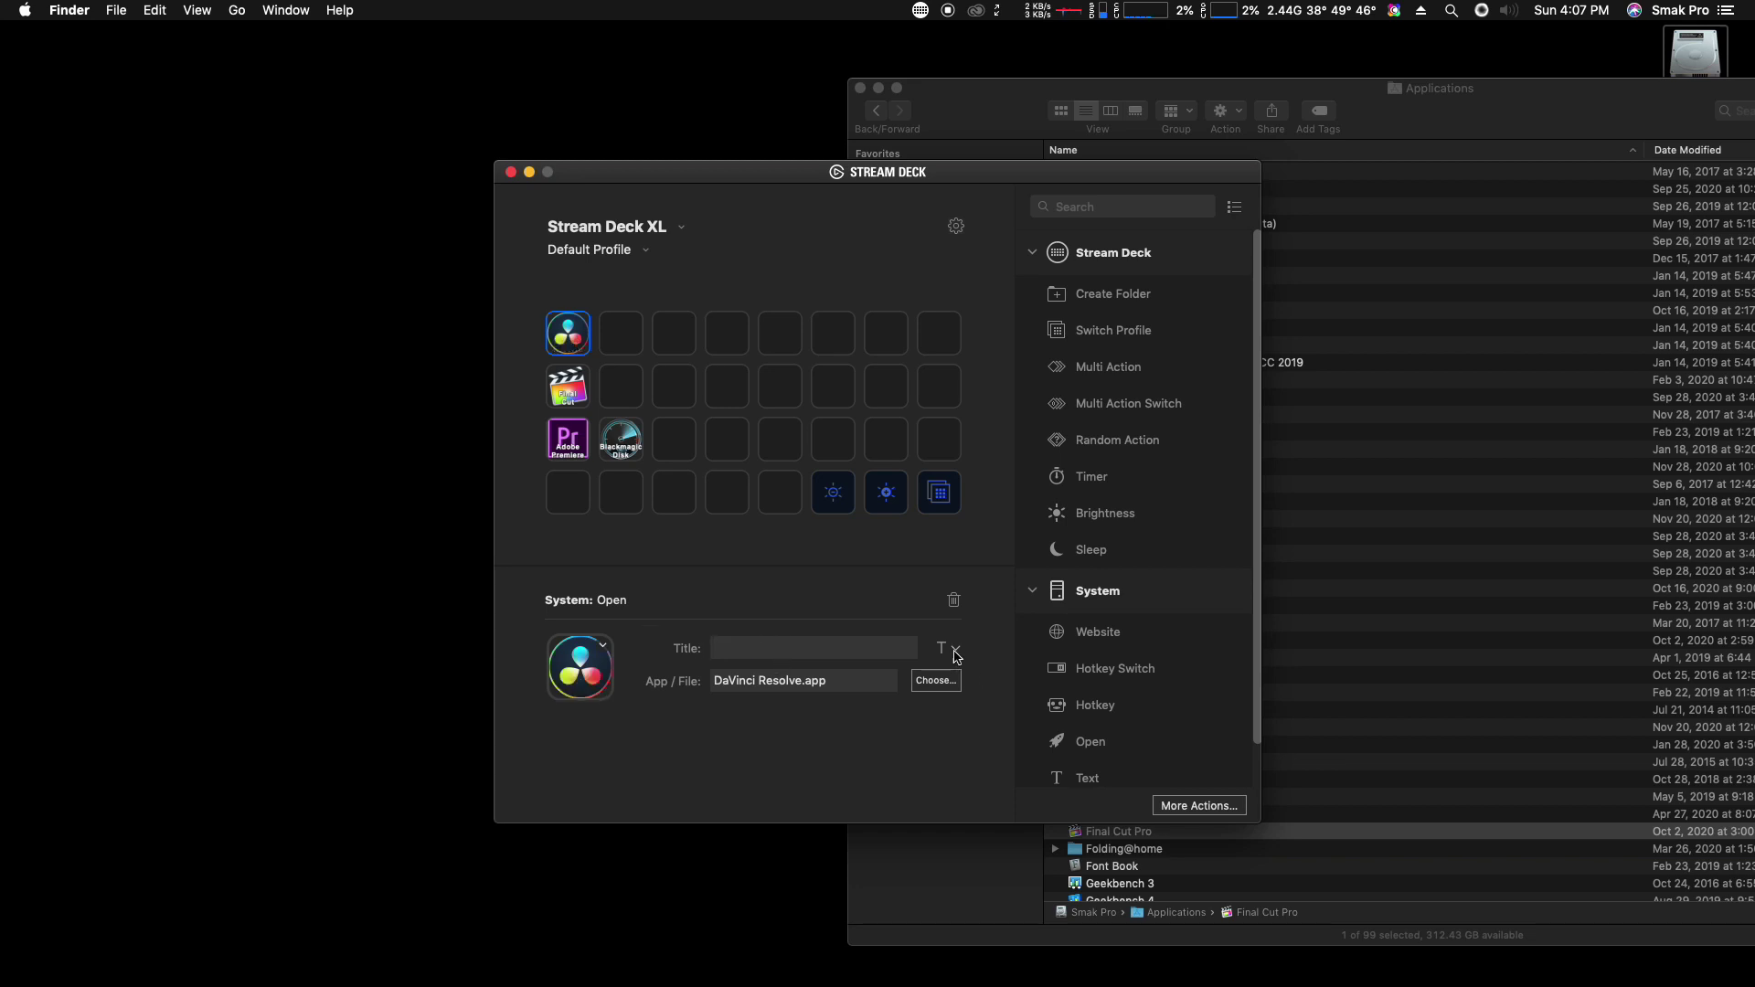
pyautogui.click(956, 648)
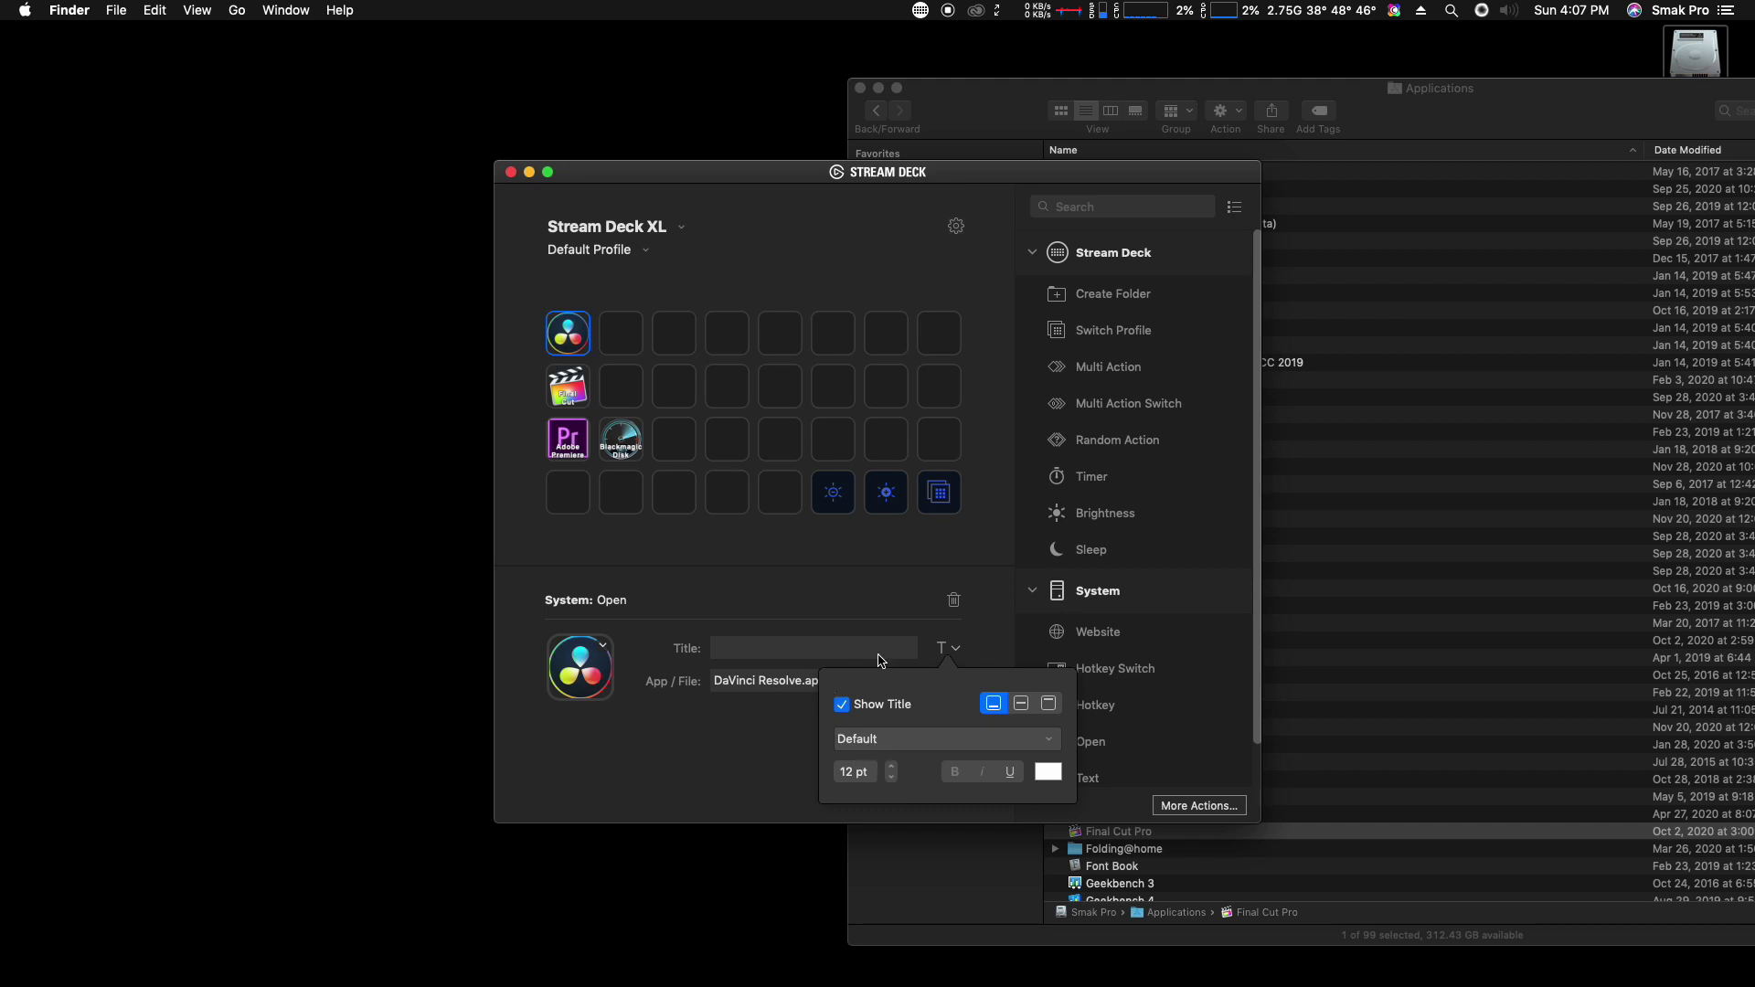
# - Turn off Show Title for the Final Cut Pro key and the Adobe Premiere Pro key
pyautogui.click(568, 387)
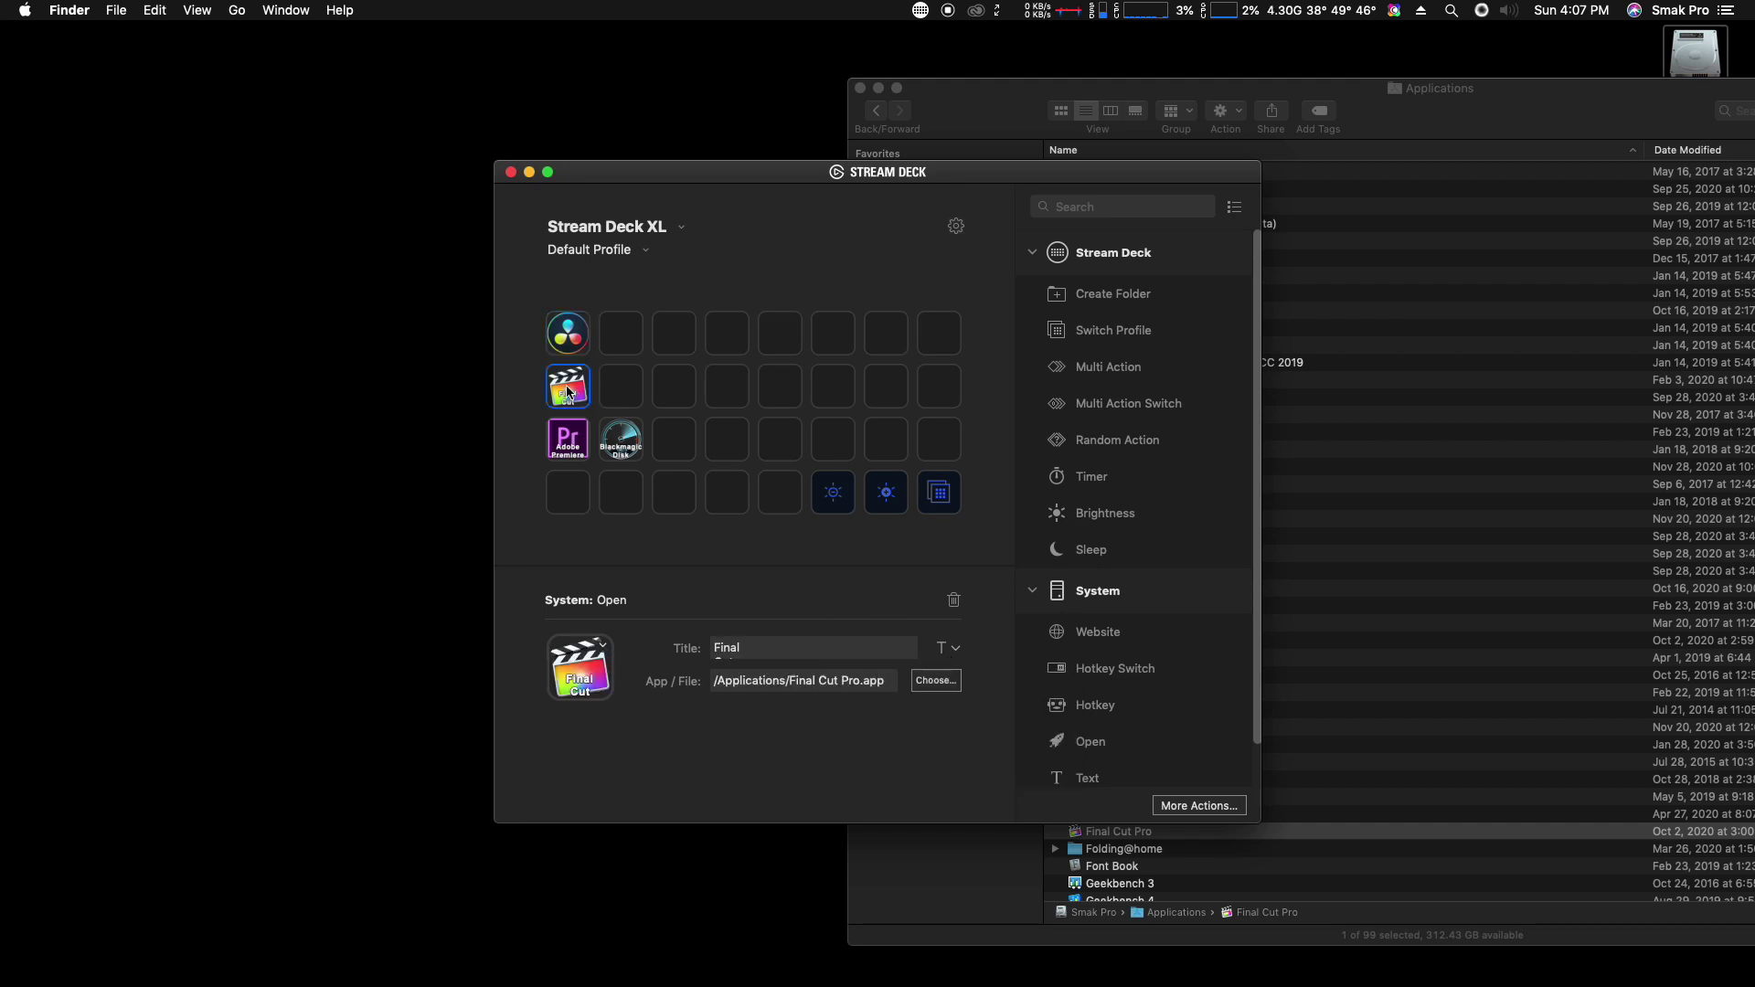
pyautogui.click(954, 648)
pyautogui.click(841, 704)
pyautogui.click(569, 440)
pyautogui.click(569, 440)
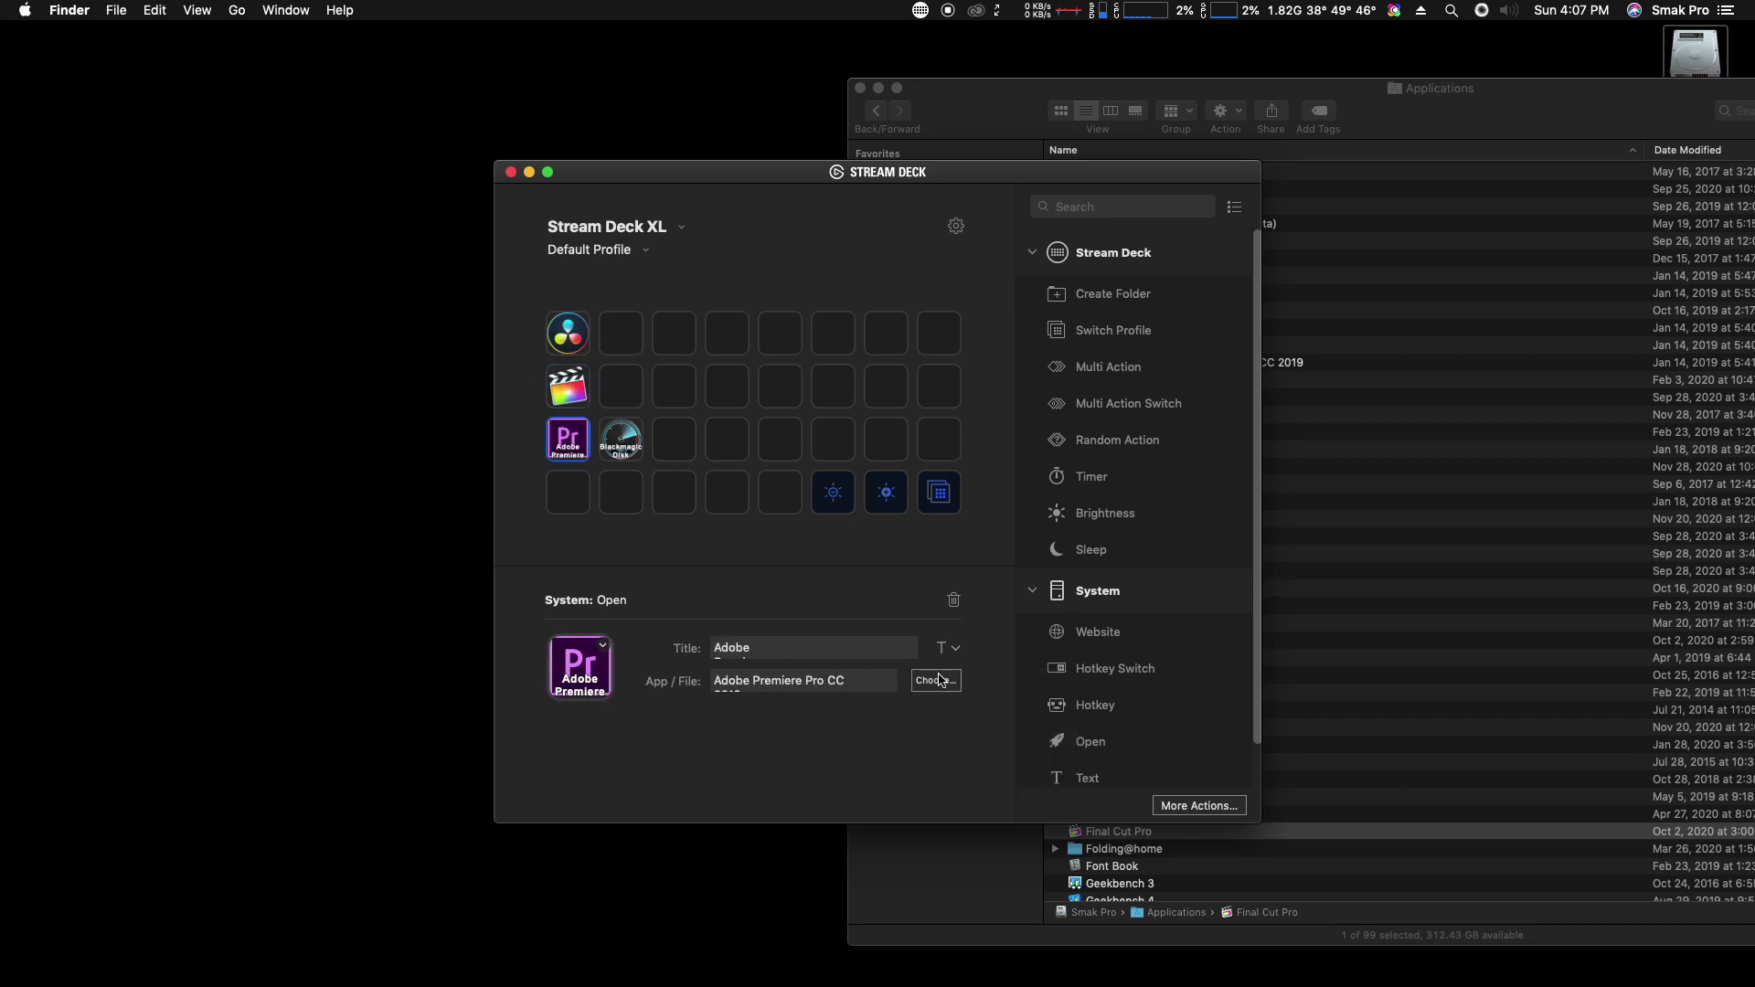
pyautogui.click(957, 650)
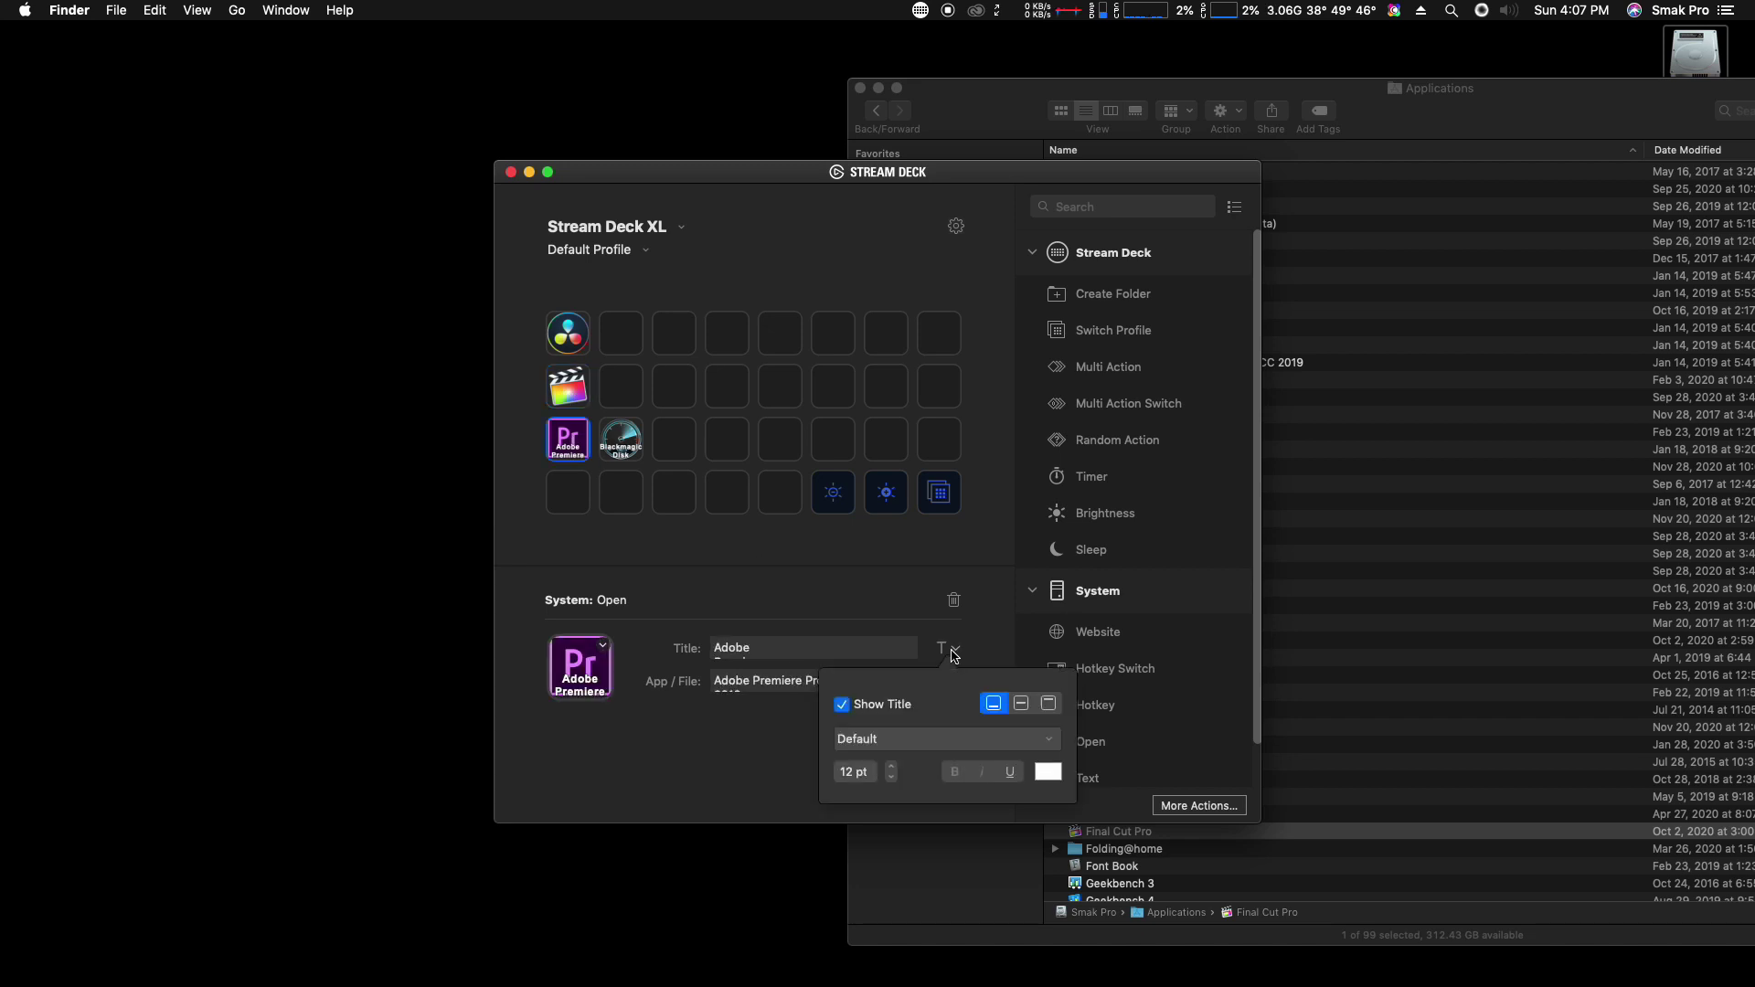
pyautogui.click(841, 704)
# - Turn off Show Title for the Blackmagic Disk Speed Test key
pyautogui.click(622, 449)
pyautogui.click(622, 450)
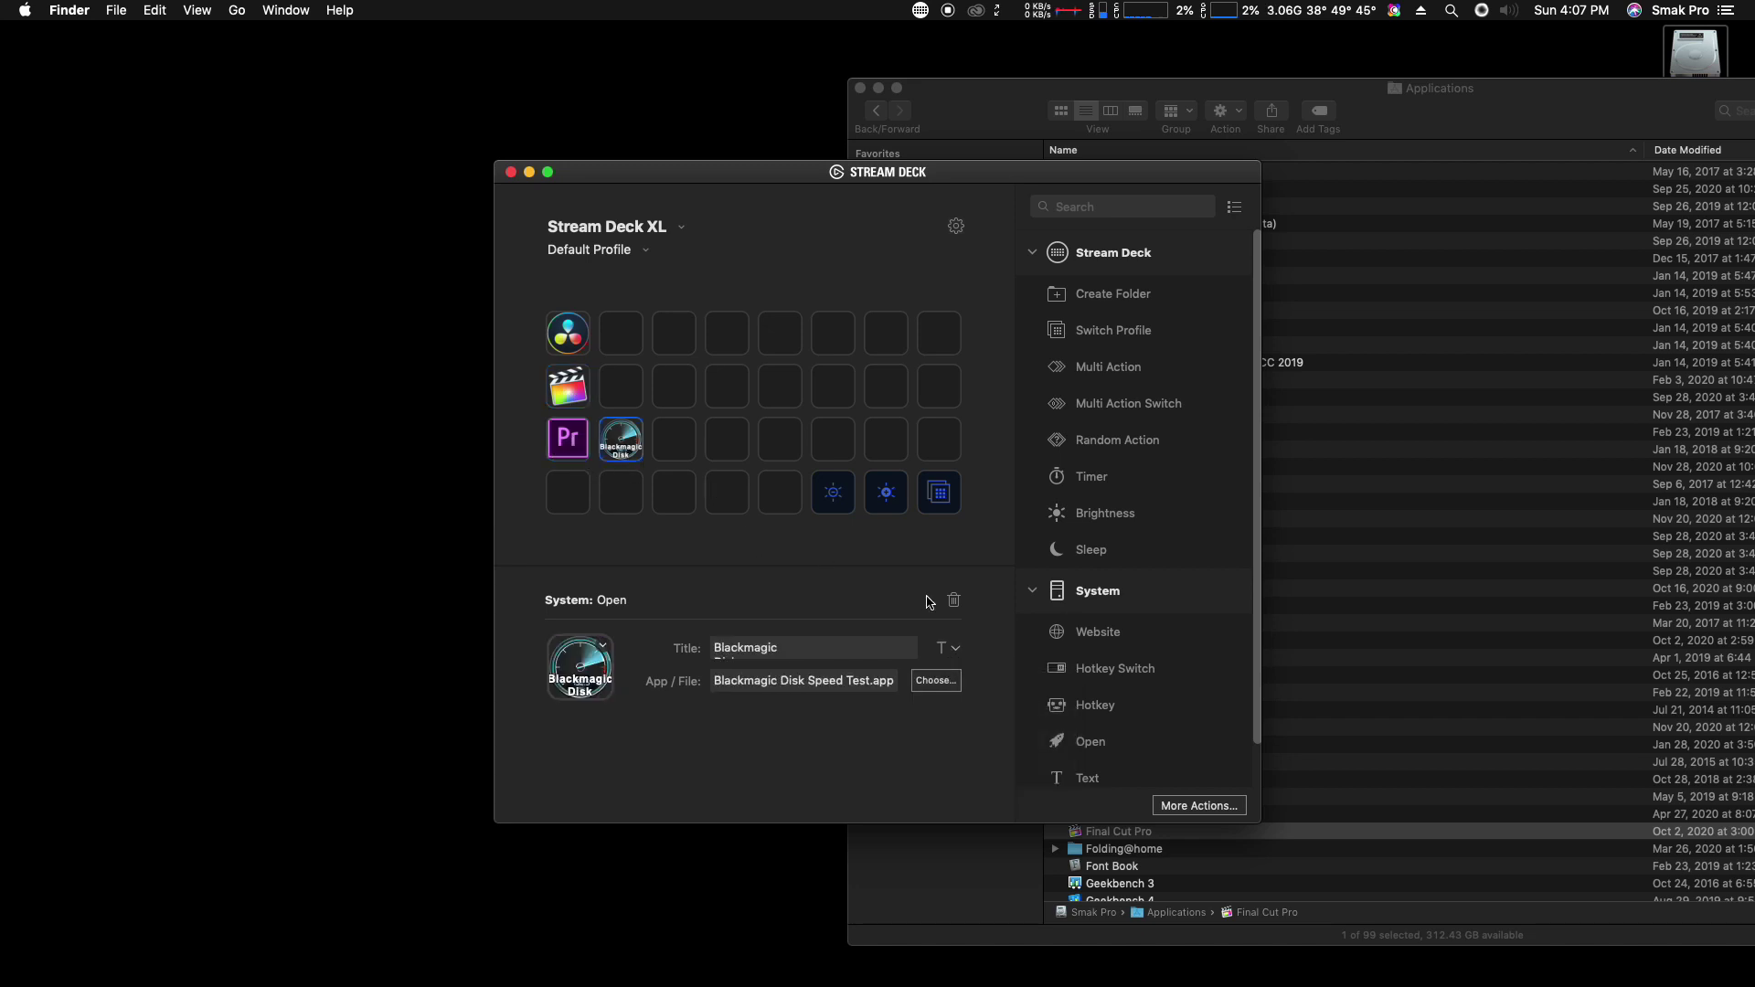
pyautogui.click(957, 652)
pyautogui.click(865, 708)
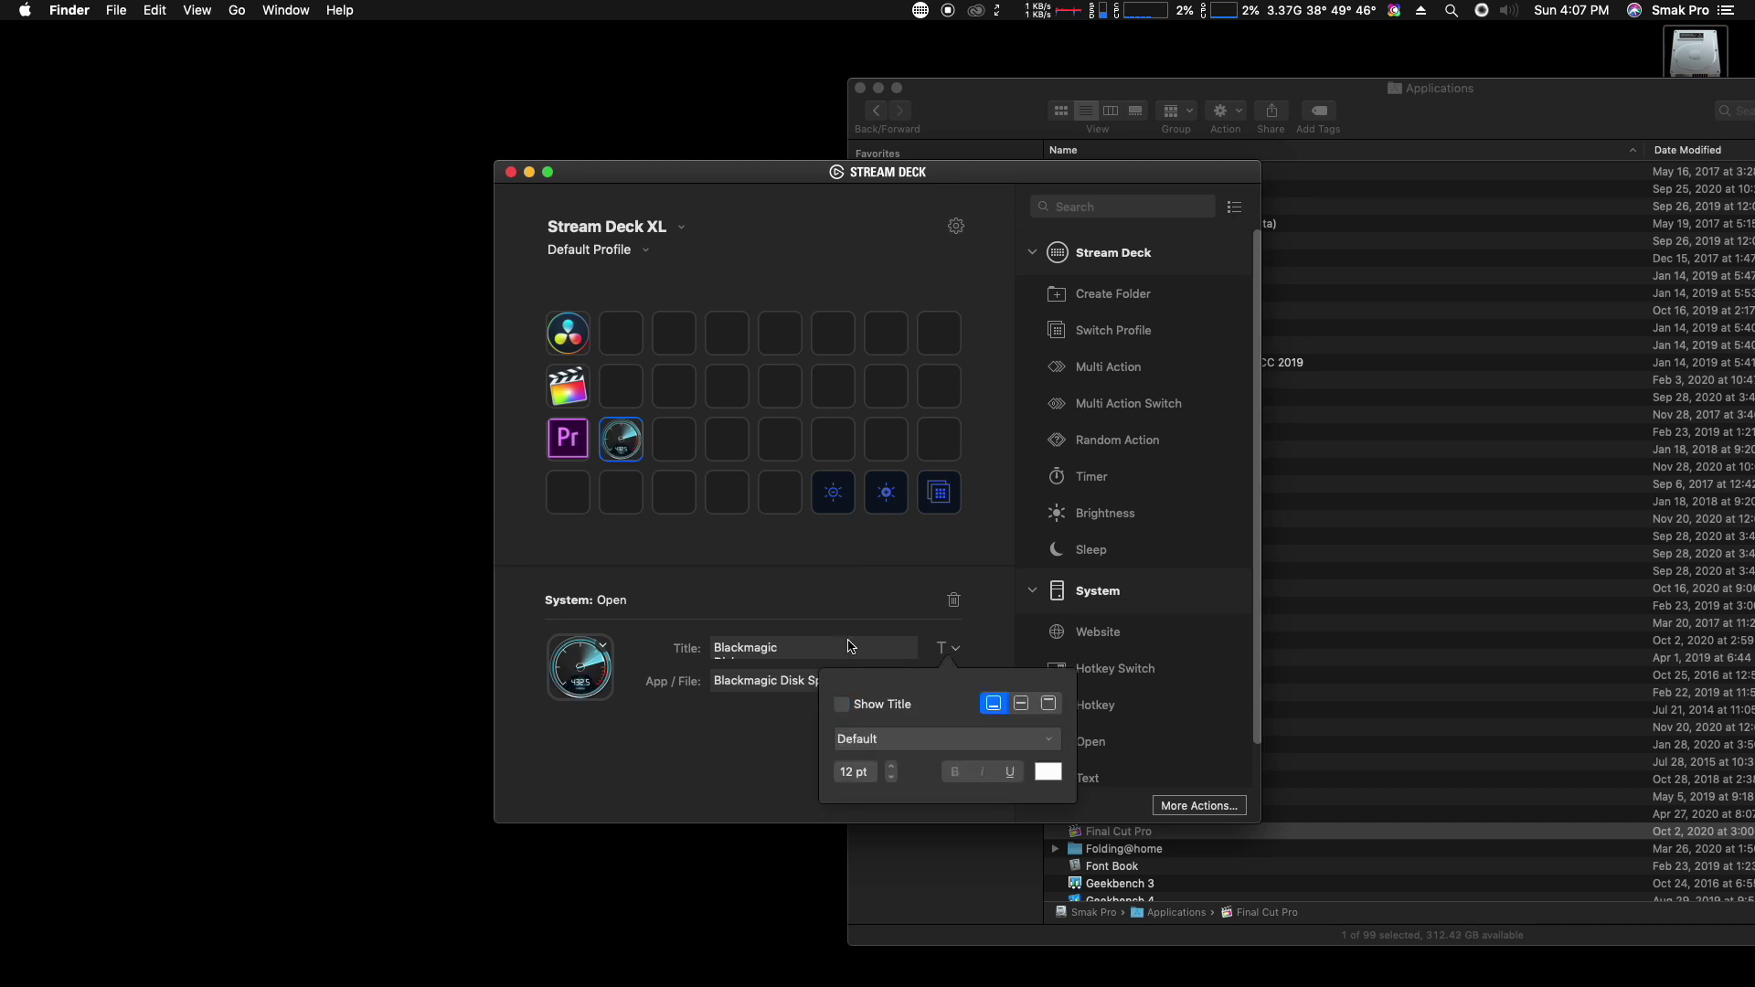
pyautogui.click(751, 259)
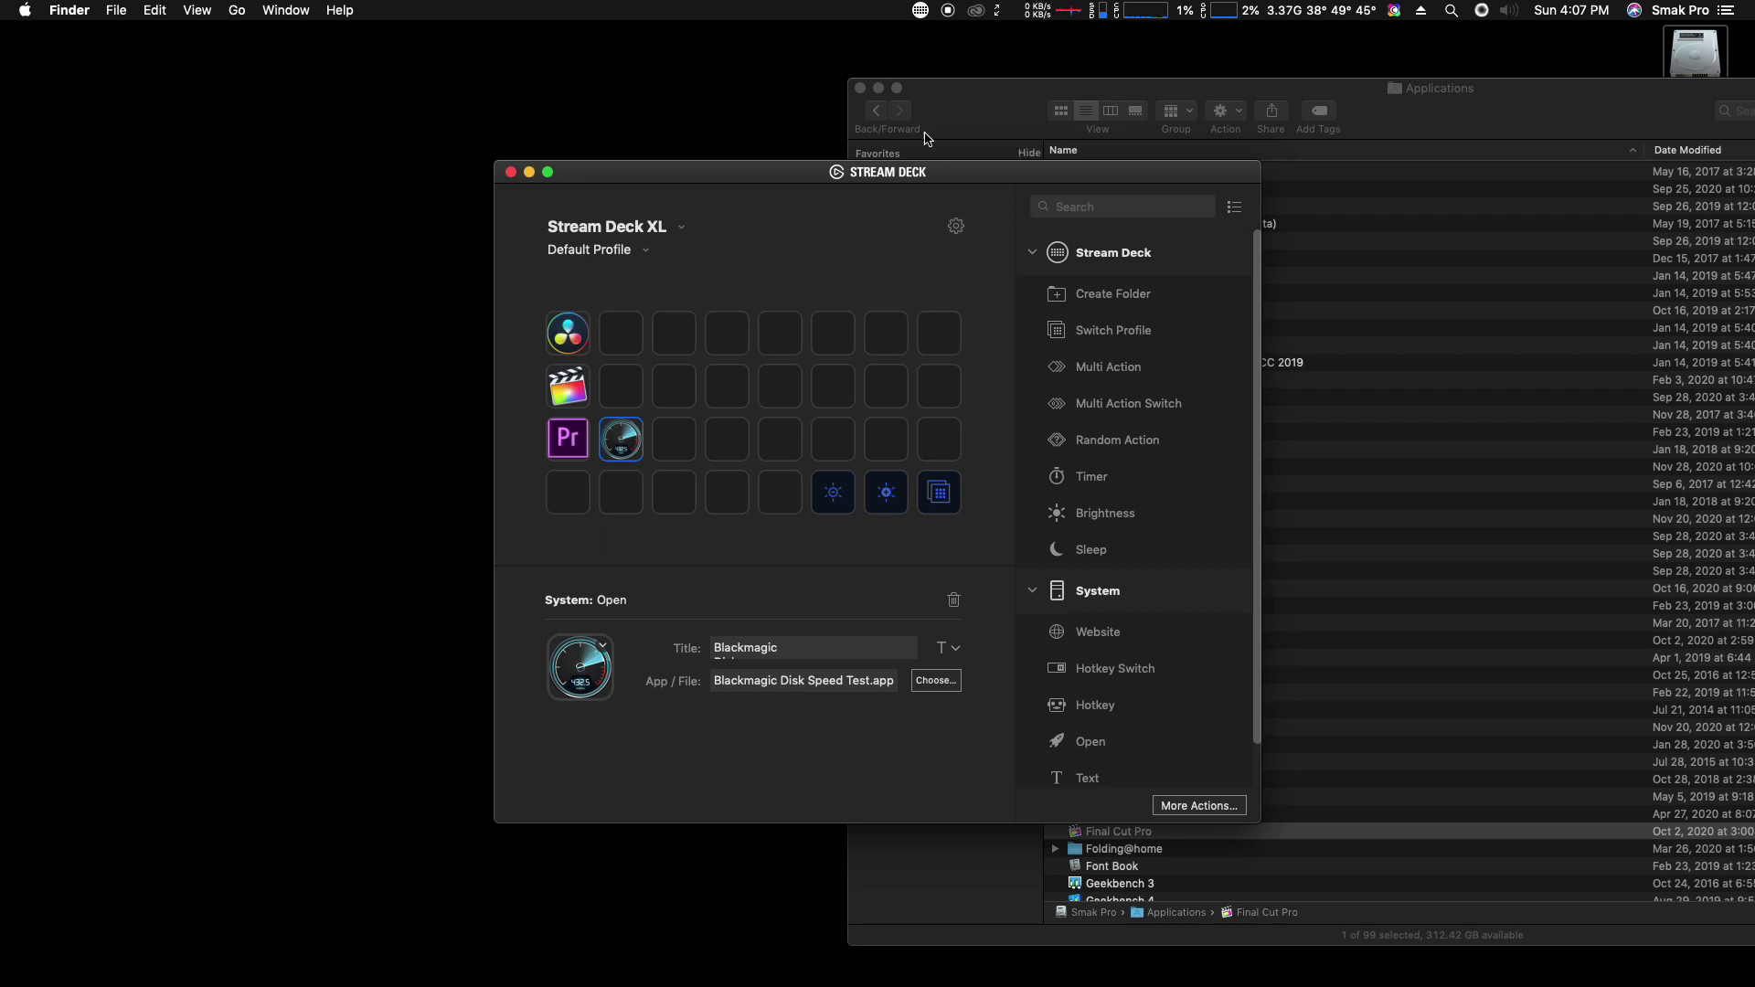
# - Add an Open action to the third key of the top row and set the SMAKUSYS drive as its target
pyautogui.moveTo(1258, 722); pyautogui.dragTo(1254, 783)
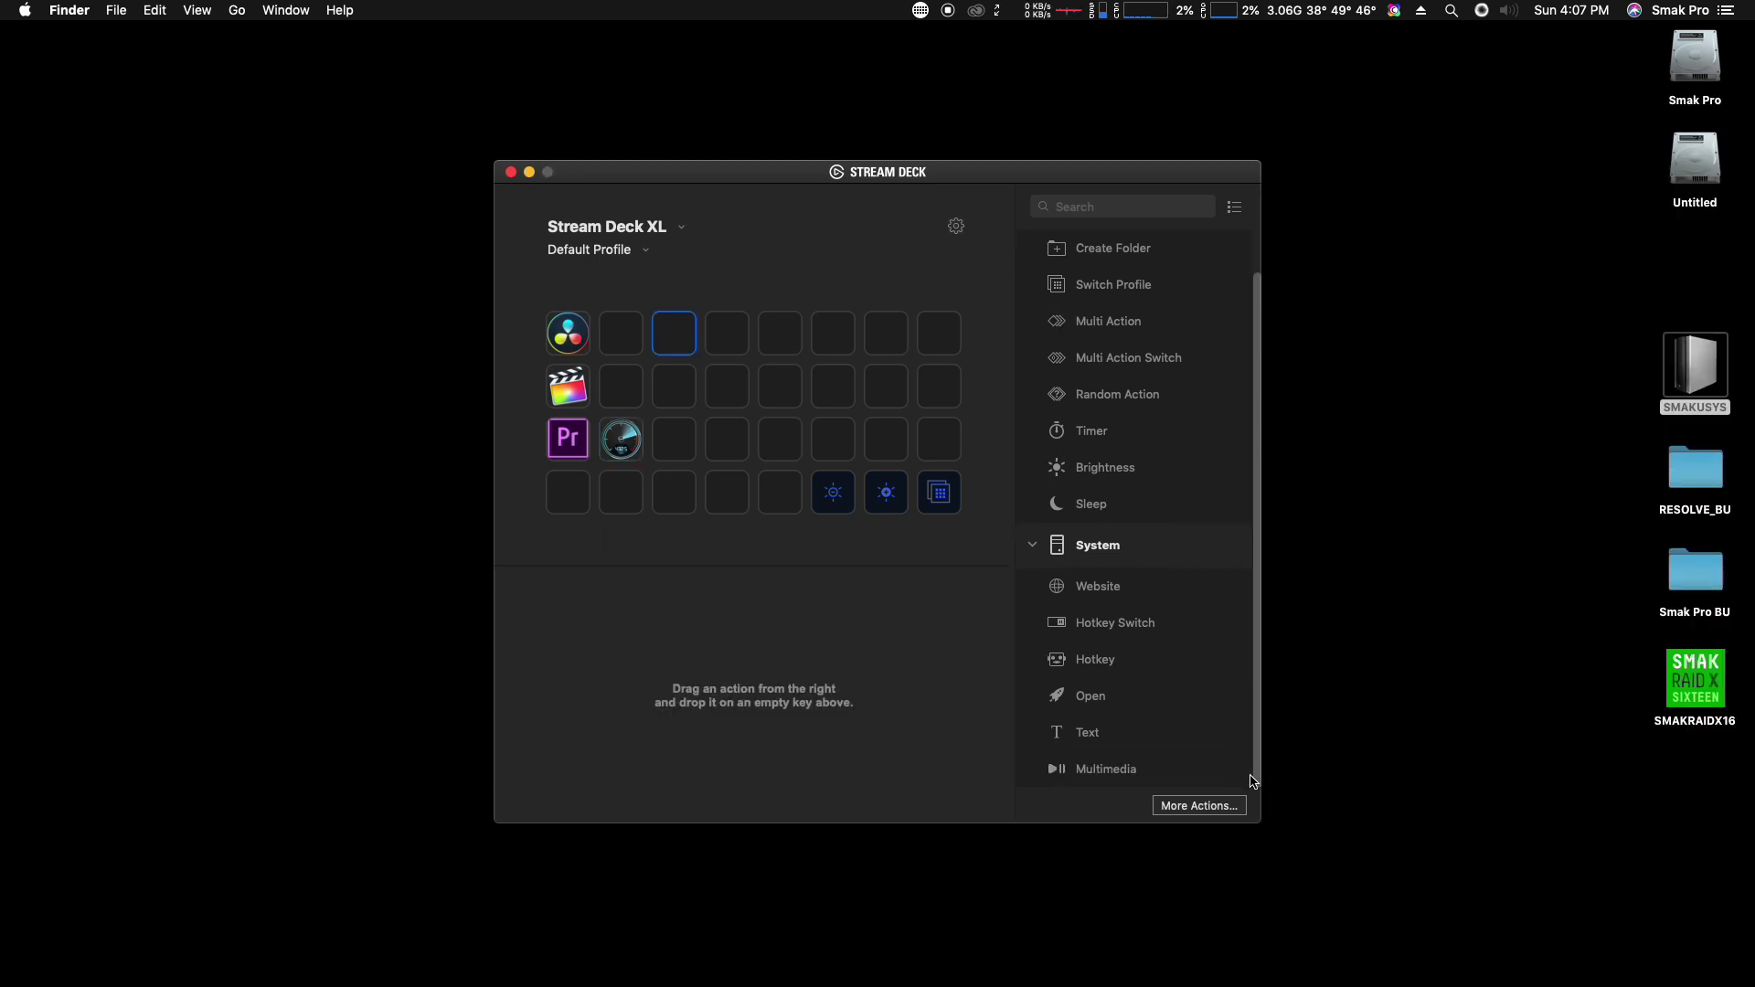
pyautogui.moveTo(1090, 702); pyautogui.dragTo(674, 333)
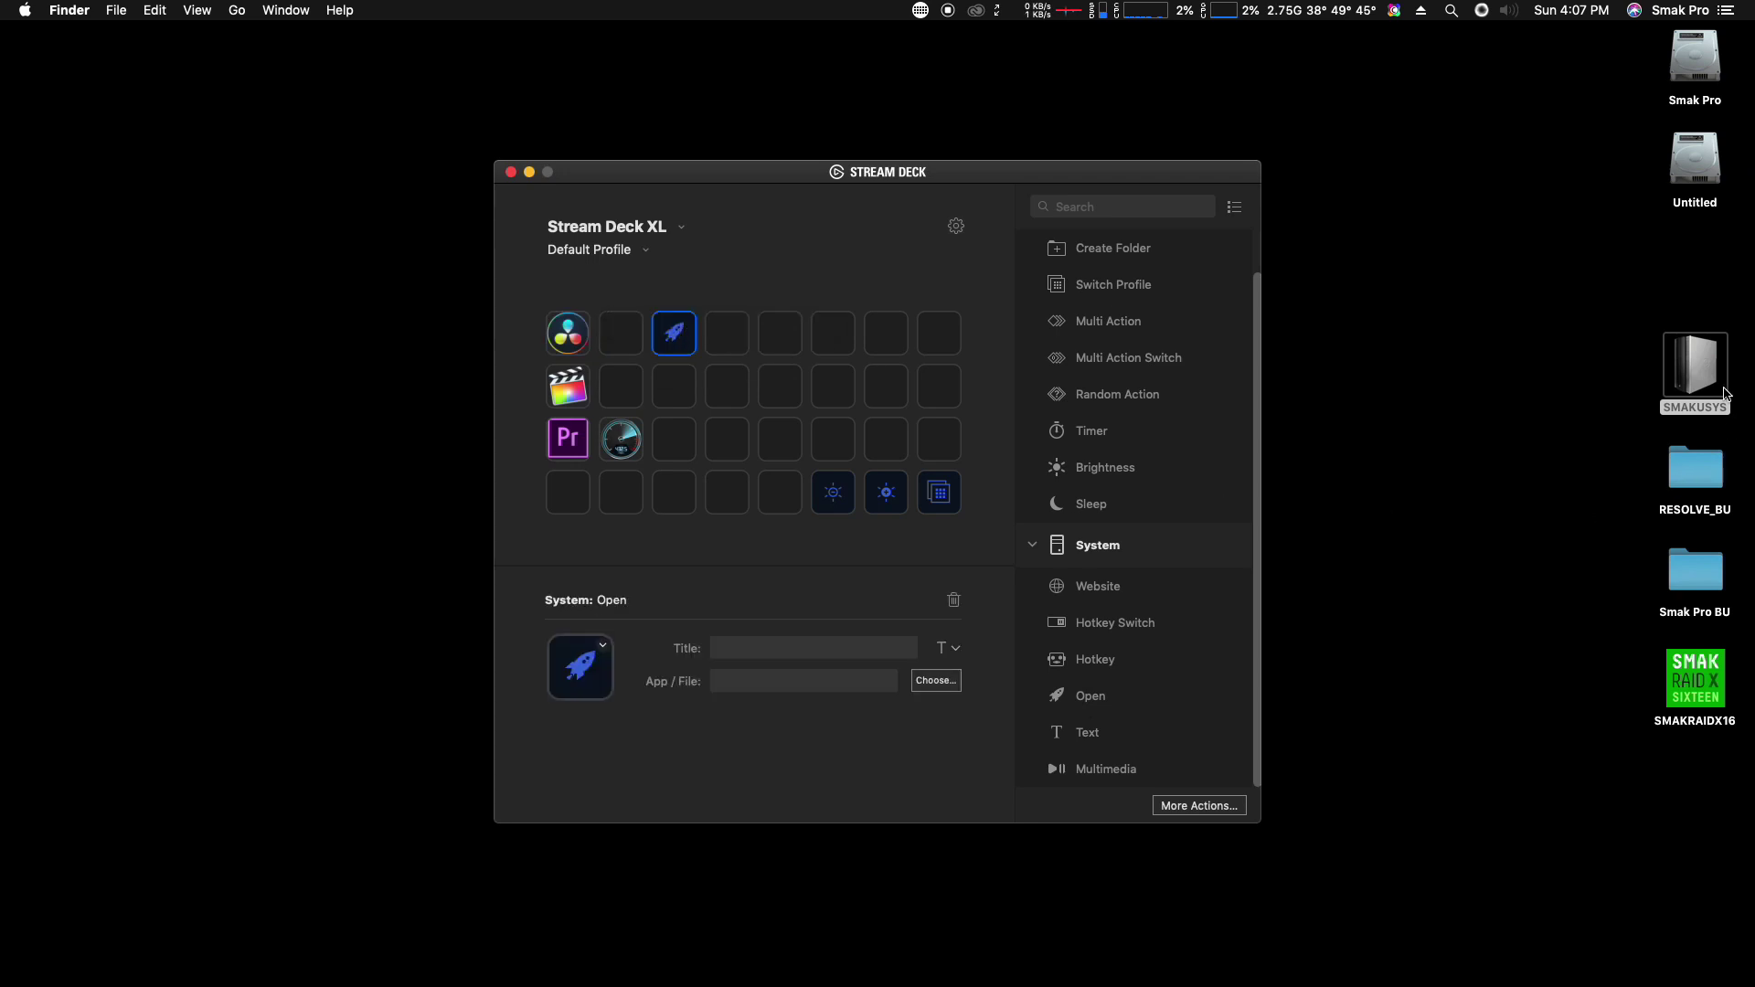
pyautogui.moveTo(1707, 371); pyautogui.dragTo(743, 688)
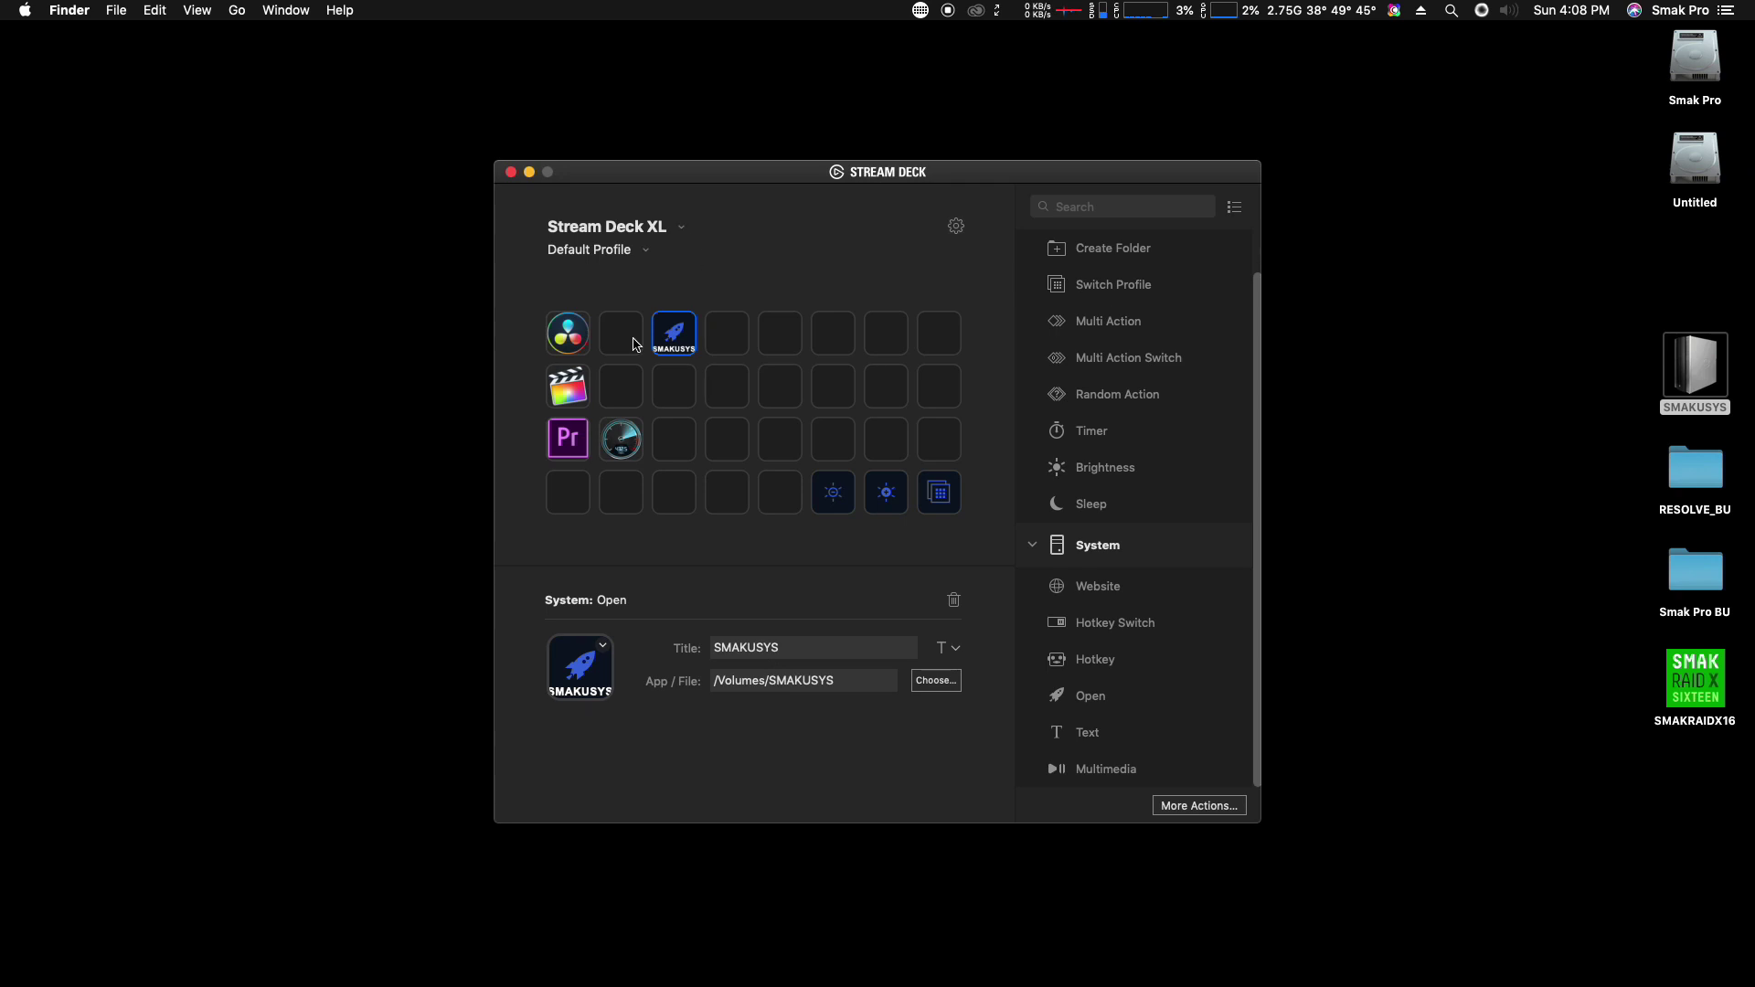
# - Open the online Key Creator to create a new icon for the SMAKUSYS key and dismiss its tutorial
pyautogui.click(602, 647)
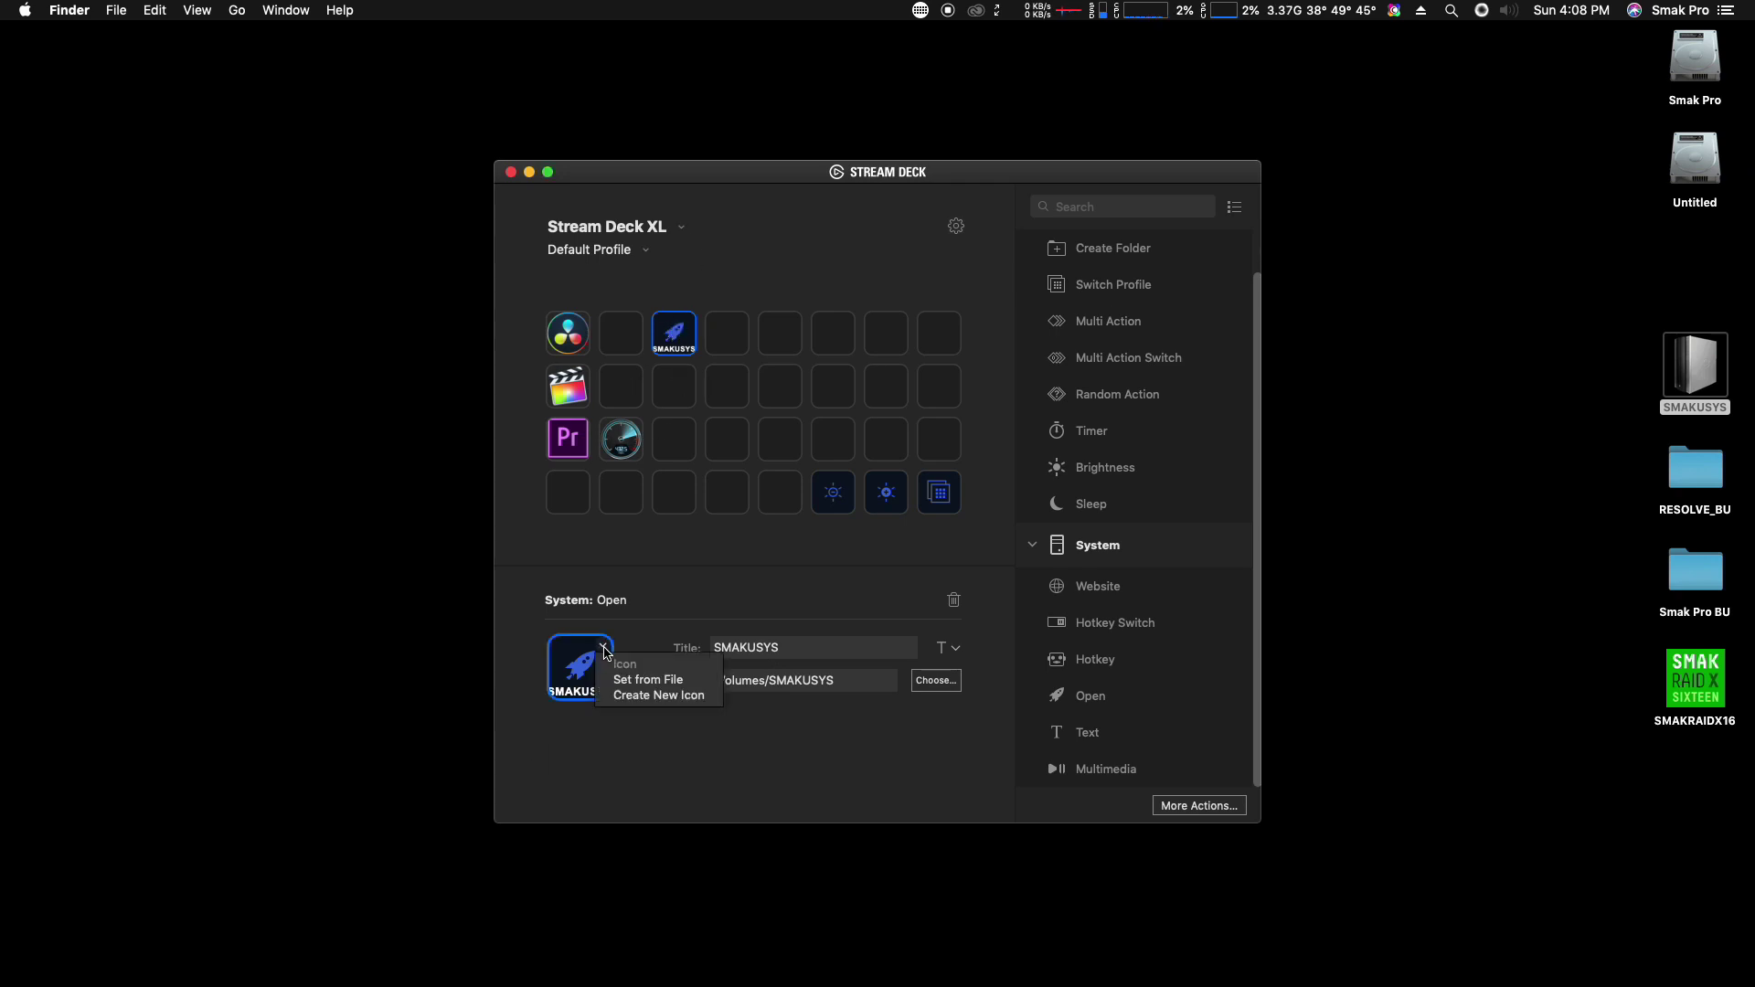
pyautogui.click(637, 703)
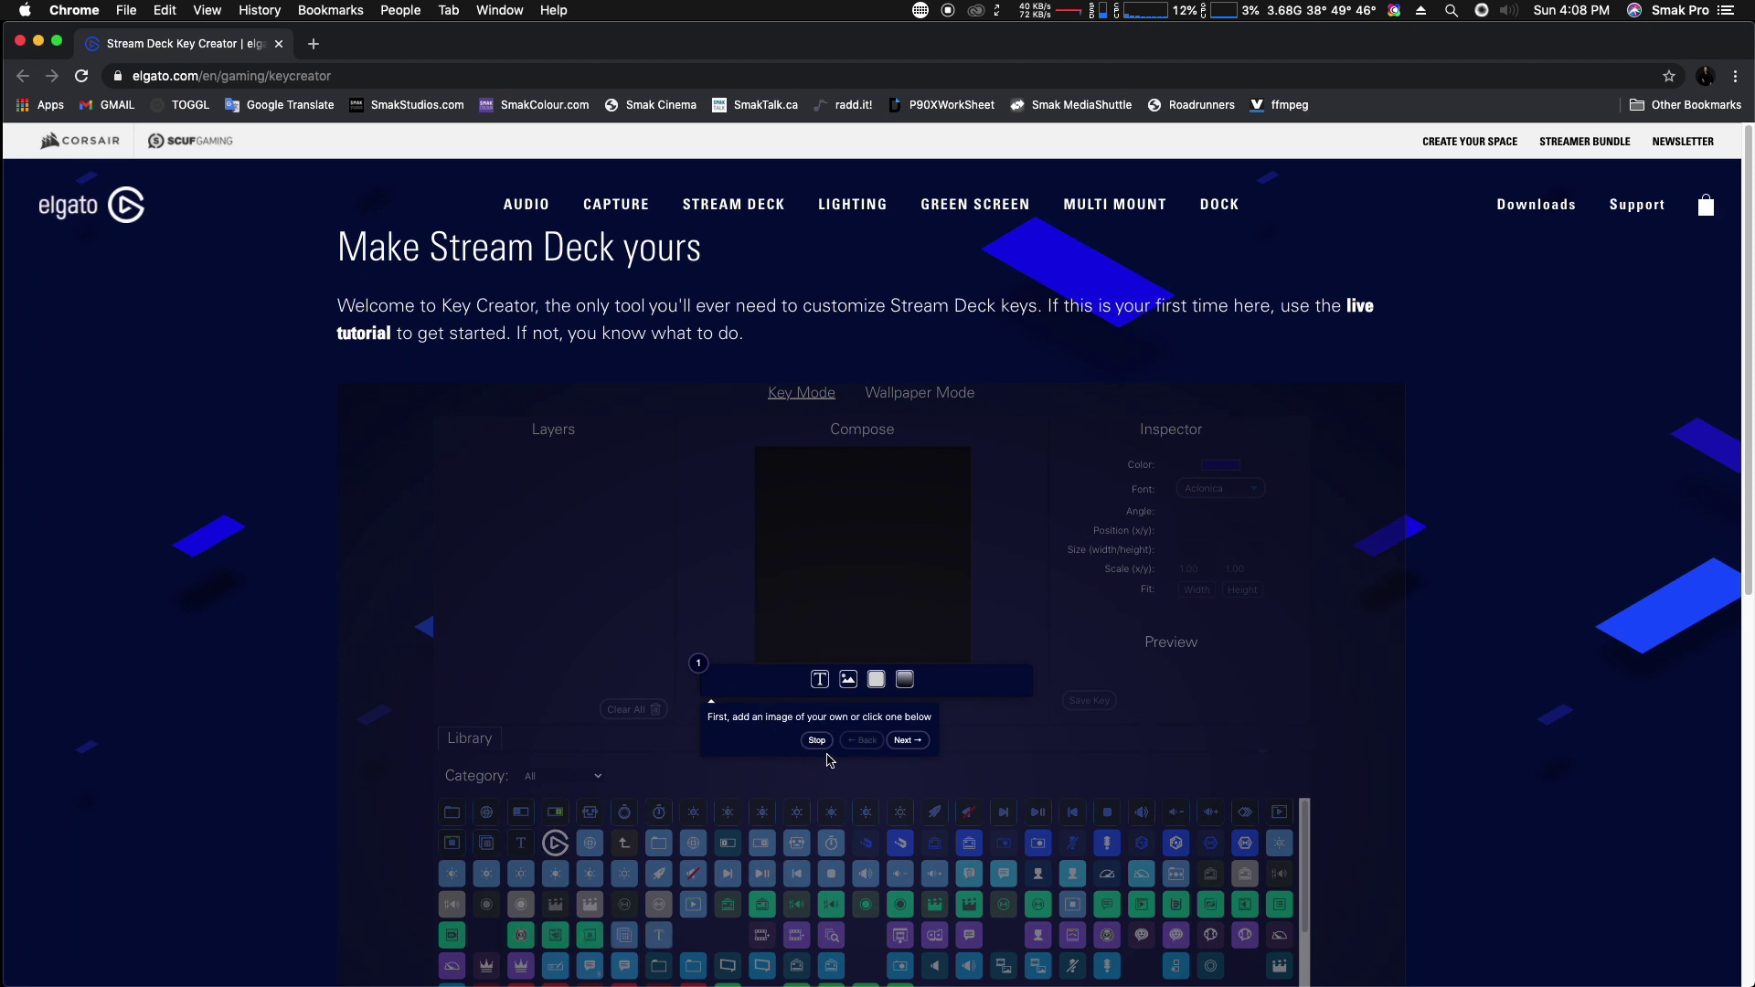
pyautogui.click(864, 556)
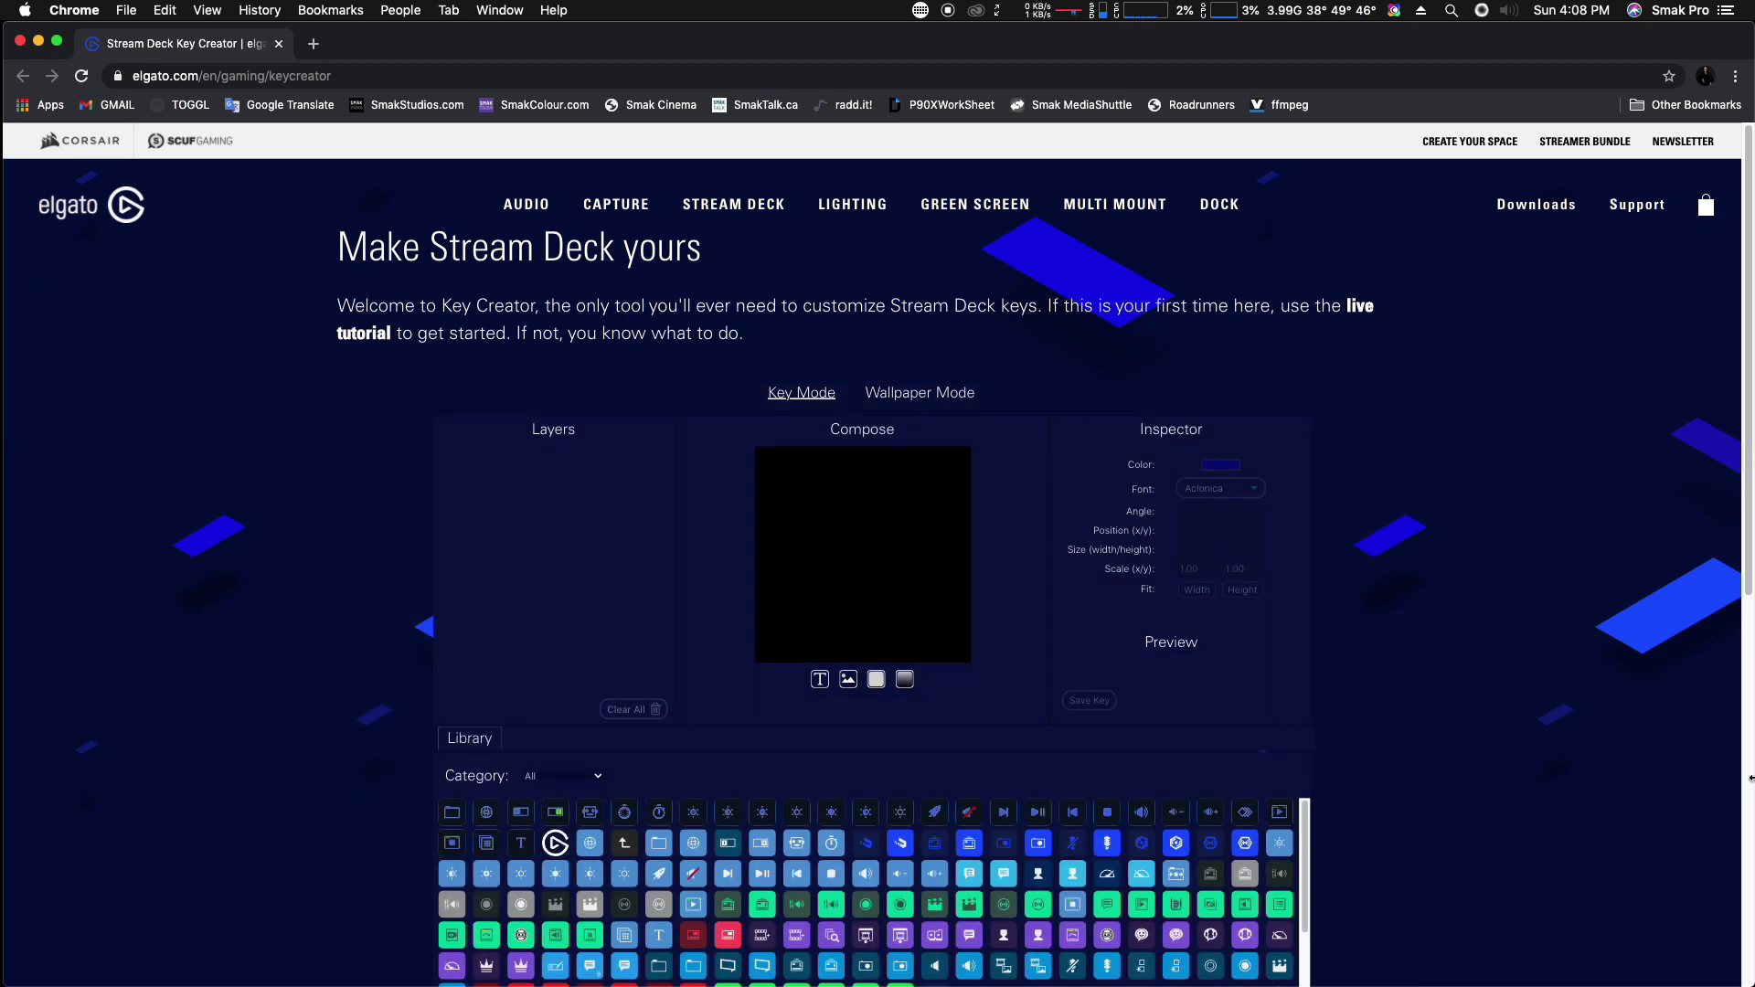
# - Examine the Key Creator's icon library and the file chooser for adding a custom image
pyautogui.moveTo(1751, 559); pyautogui.dragTo(1708, 701)
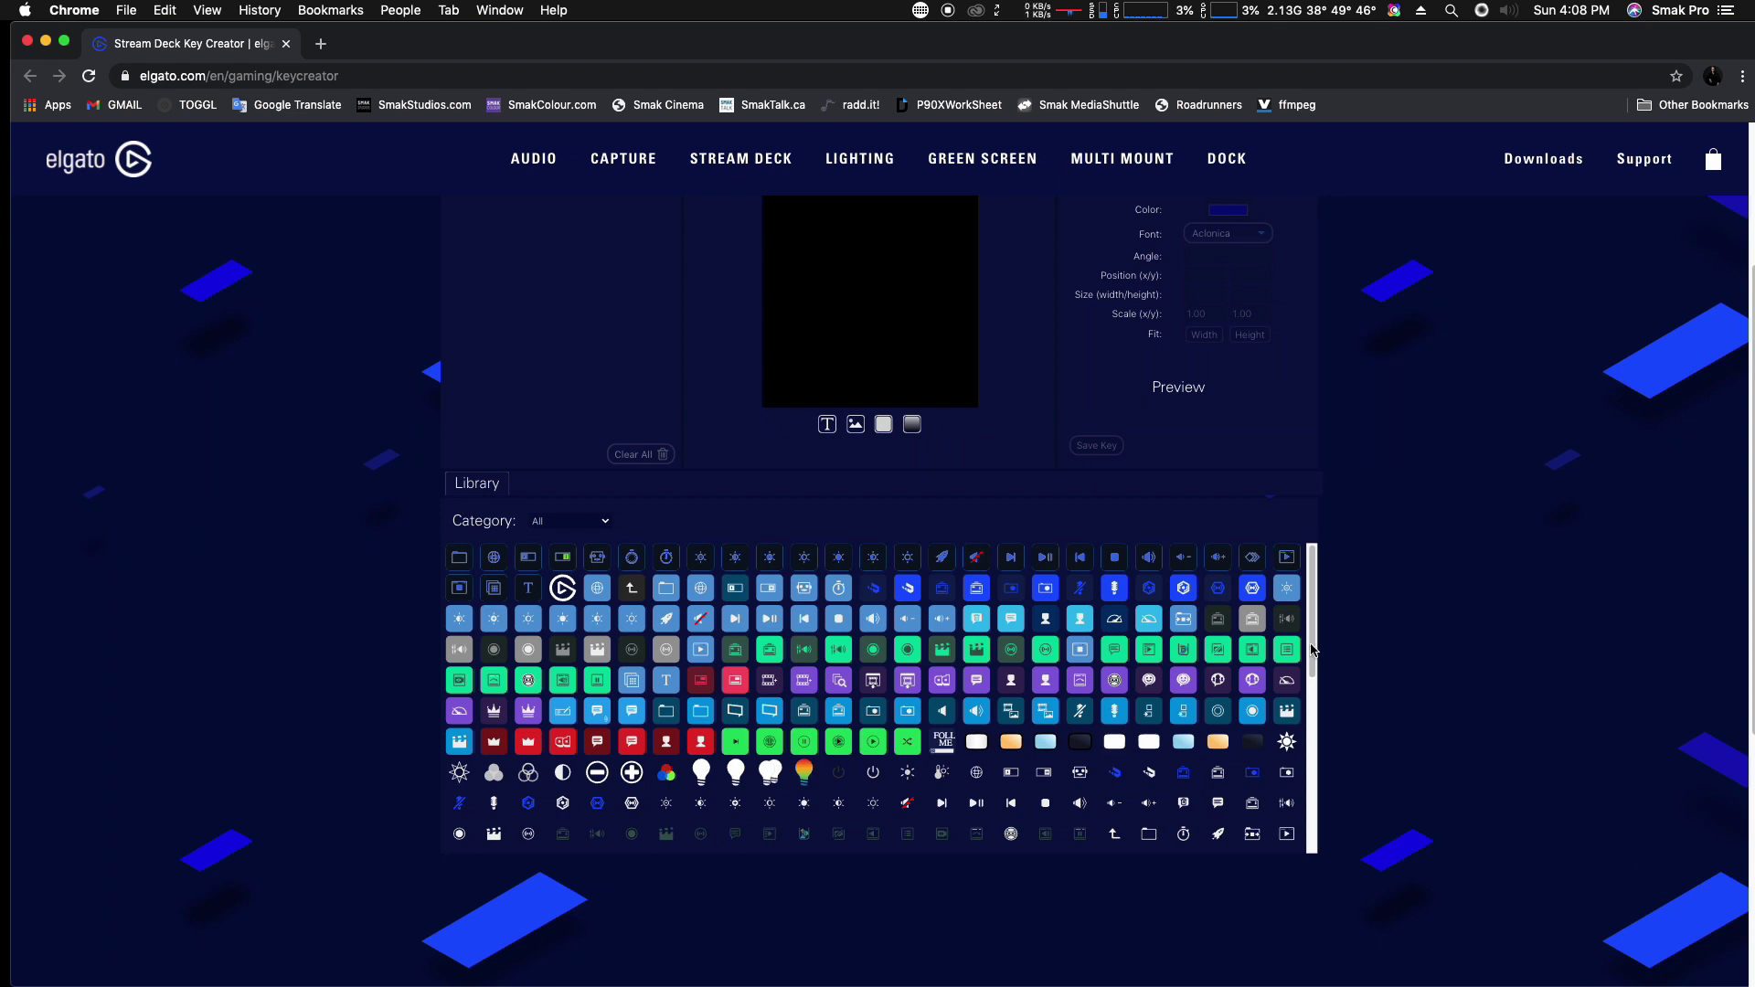
pyautogui.moveTo(1311, 650)
pyautogui.mouseDown()
pyautogui.moveTo(1302, 856)
pyautogui.moveTo(1358, 625)
pyautogui.moveTo(1341, 773)
pyautogui.moveTo(1351, 628)
pyautogui.moveTo(1304, 629)
pyautogui.mouseUp()
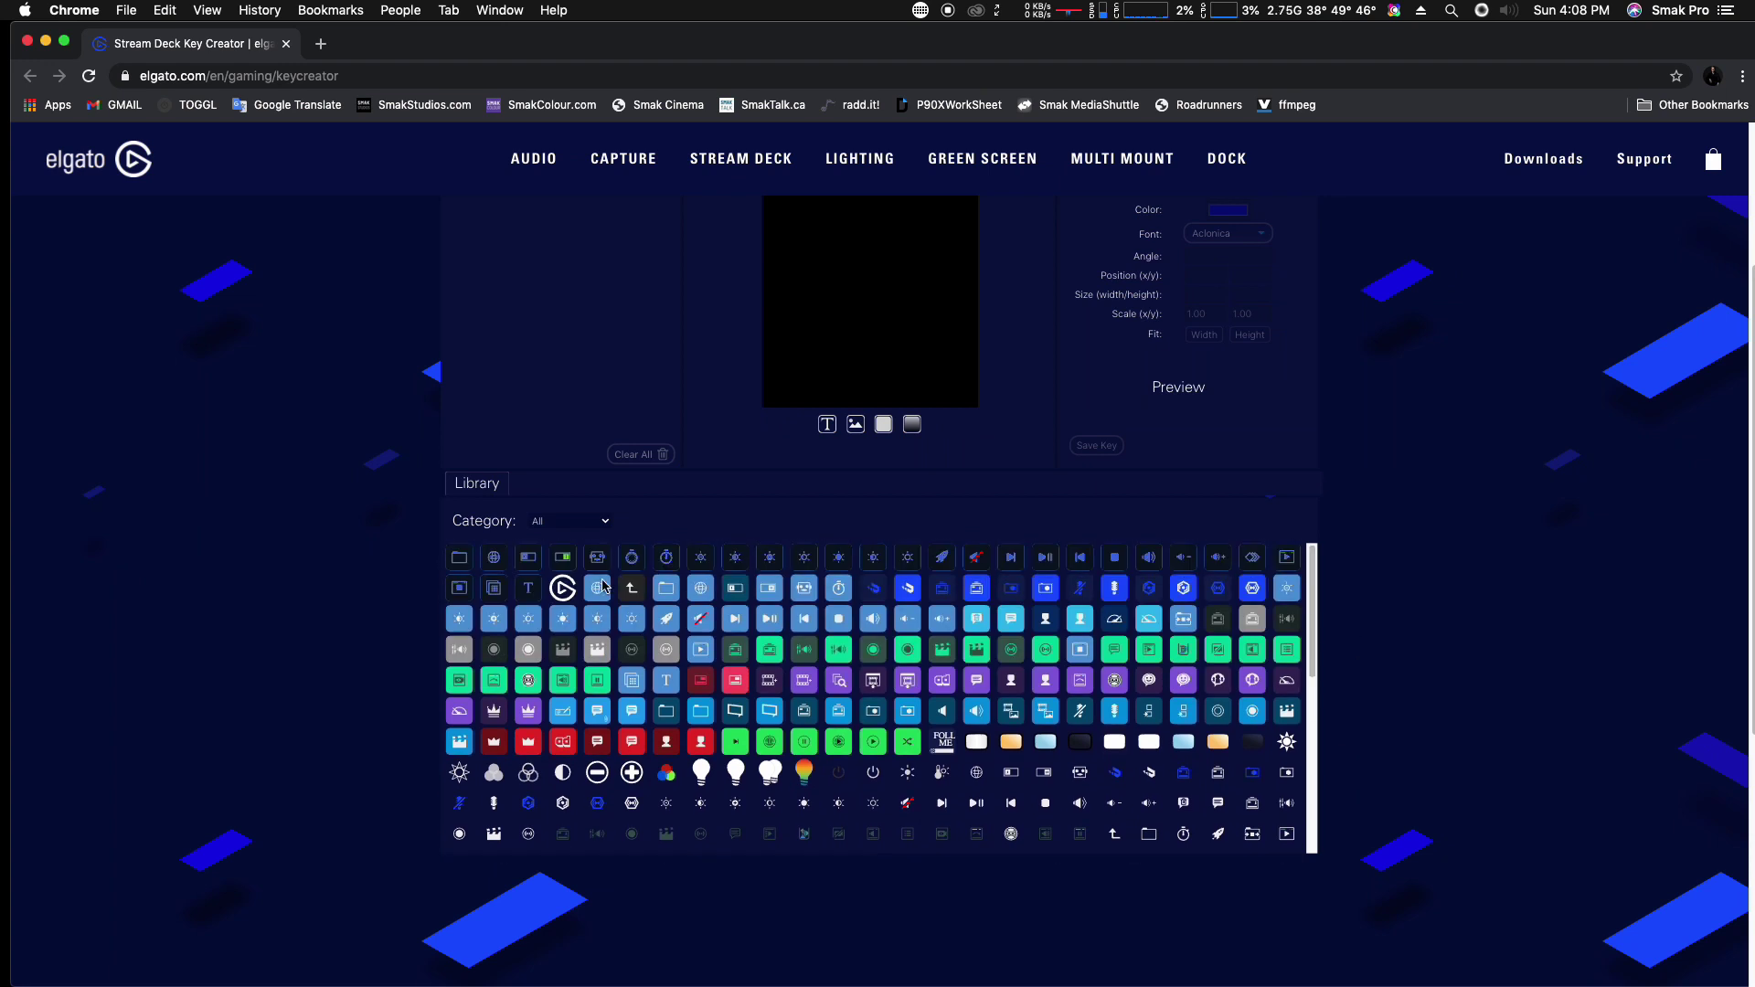
pyautogui.click(856, 426)
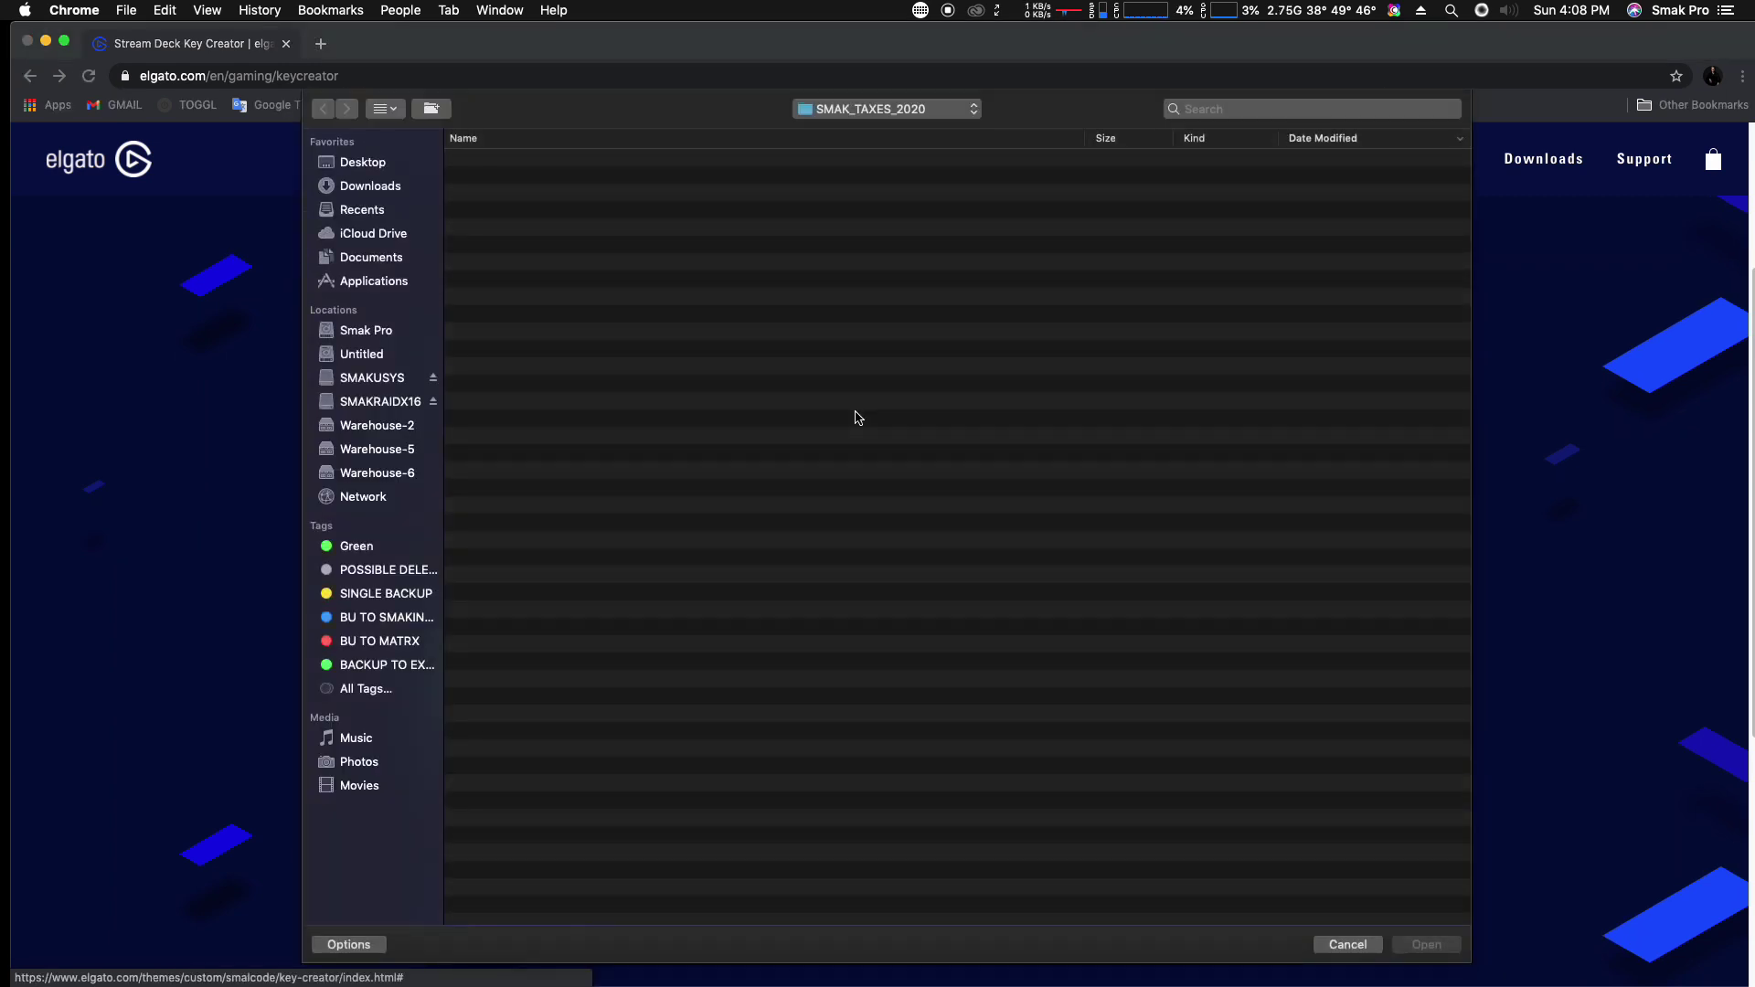
pyautogui.click(1348, 945)
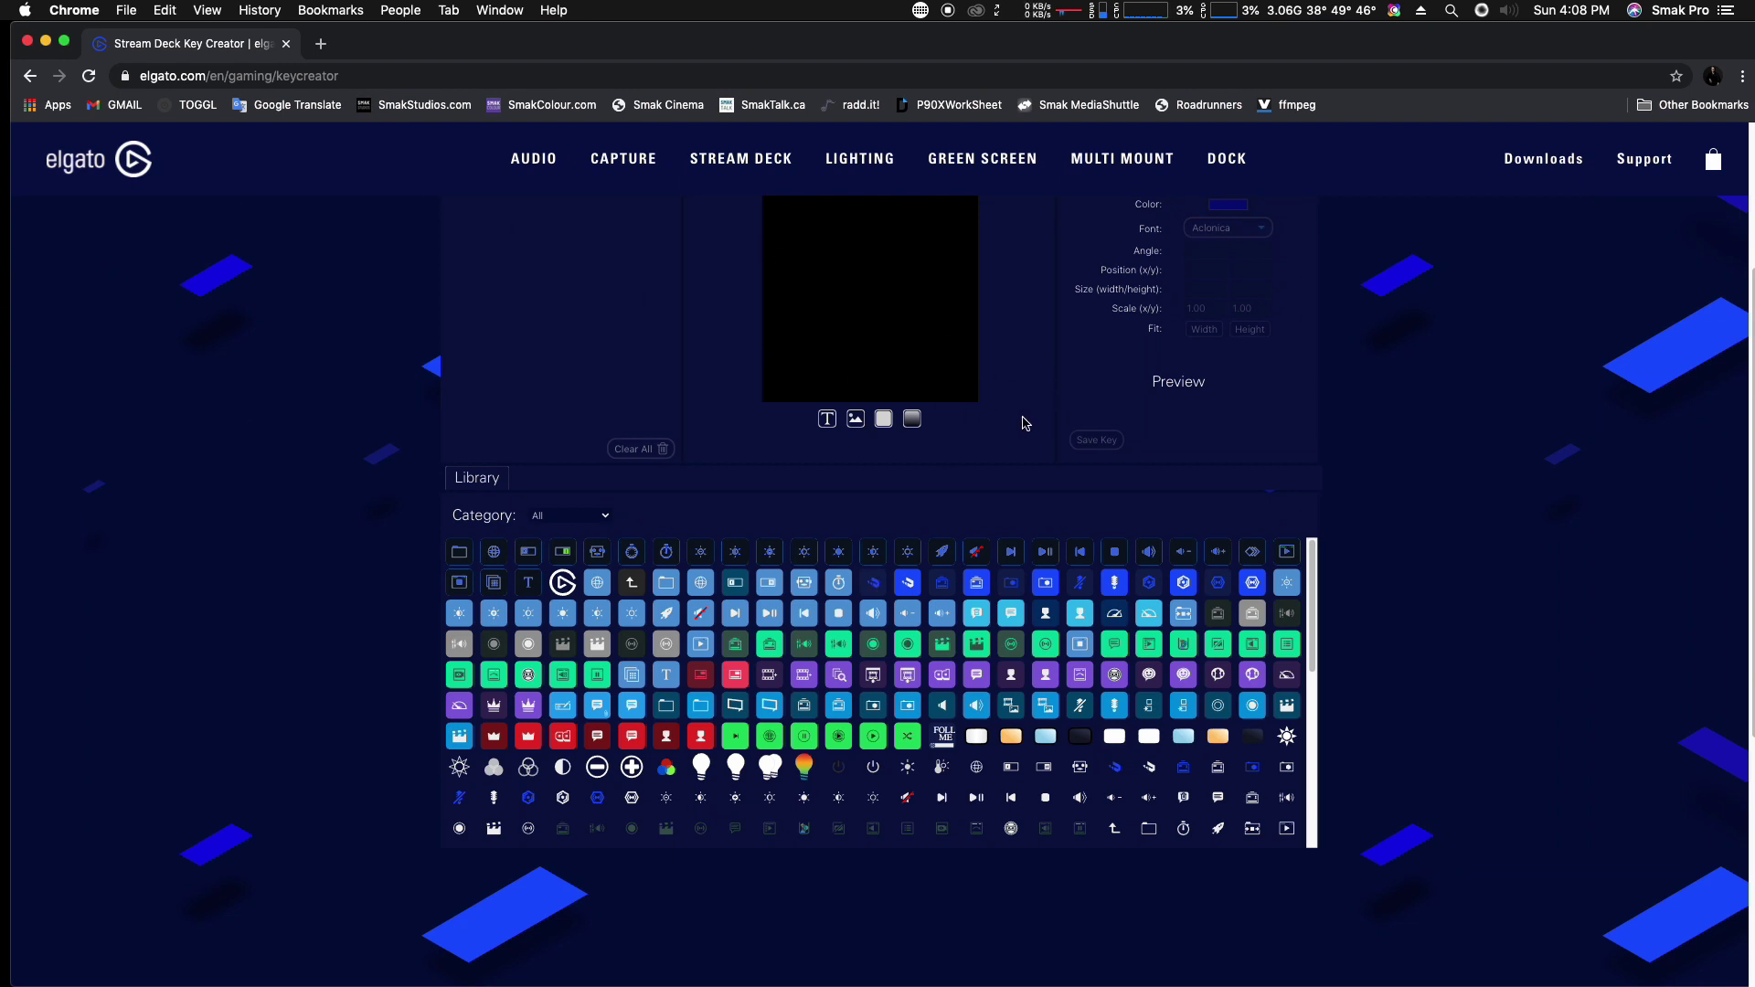
# - Add a text layer in black (RGB 0, 0, 0) to the key design and save the key as streamdeck_key.png
pyautogui.click(828, 421)
pyautogui.click(829, 424)
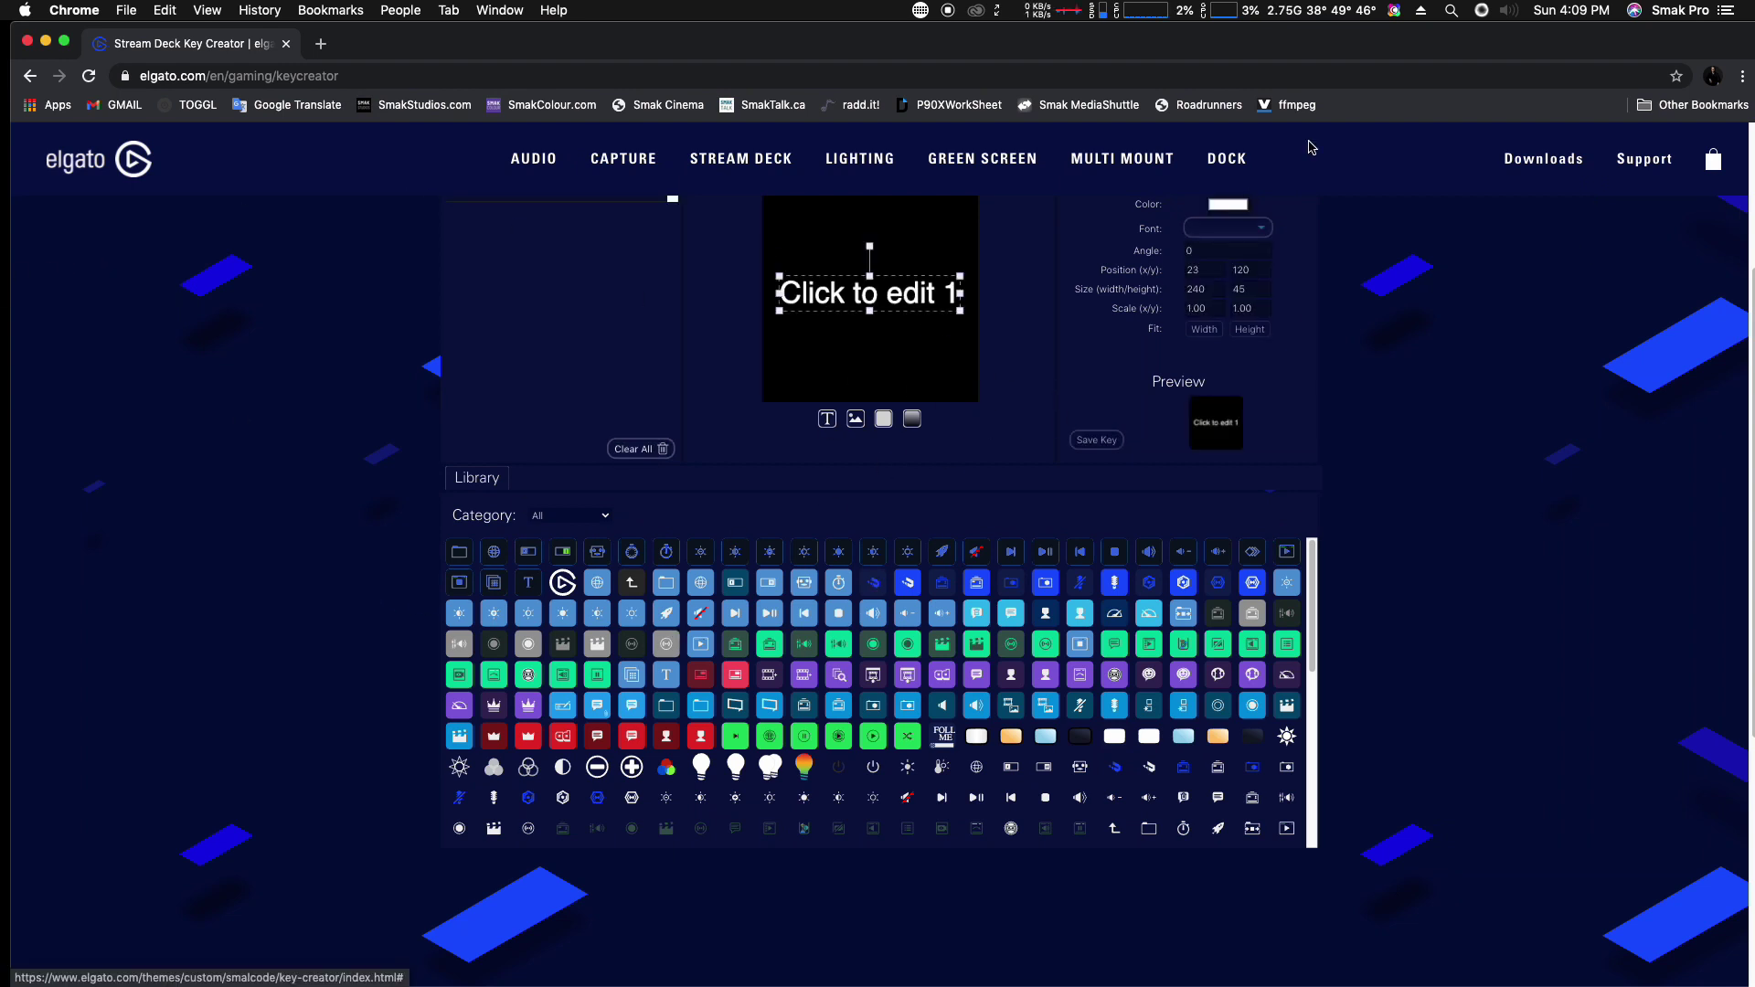
pyautogui.click(1229, 206)
pyautogui.click(1210, 343)
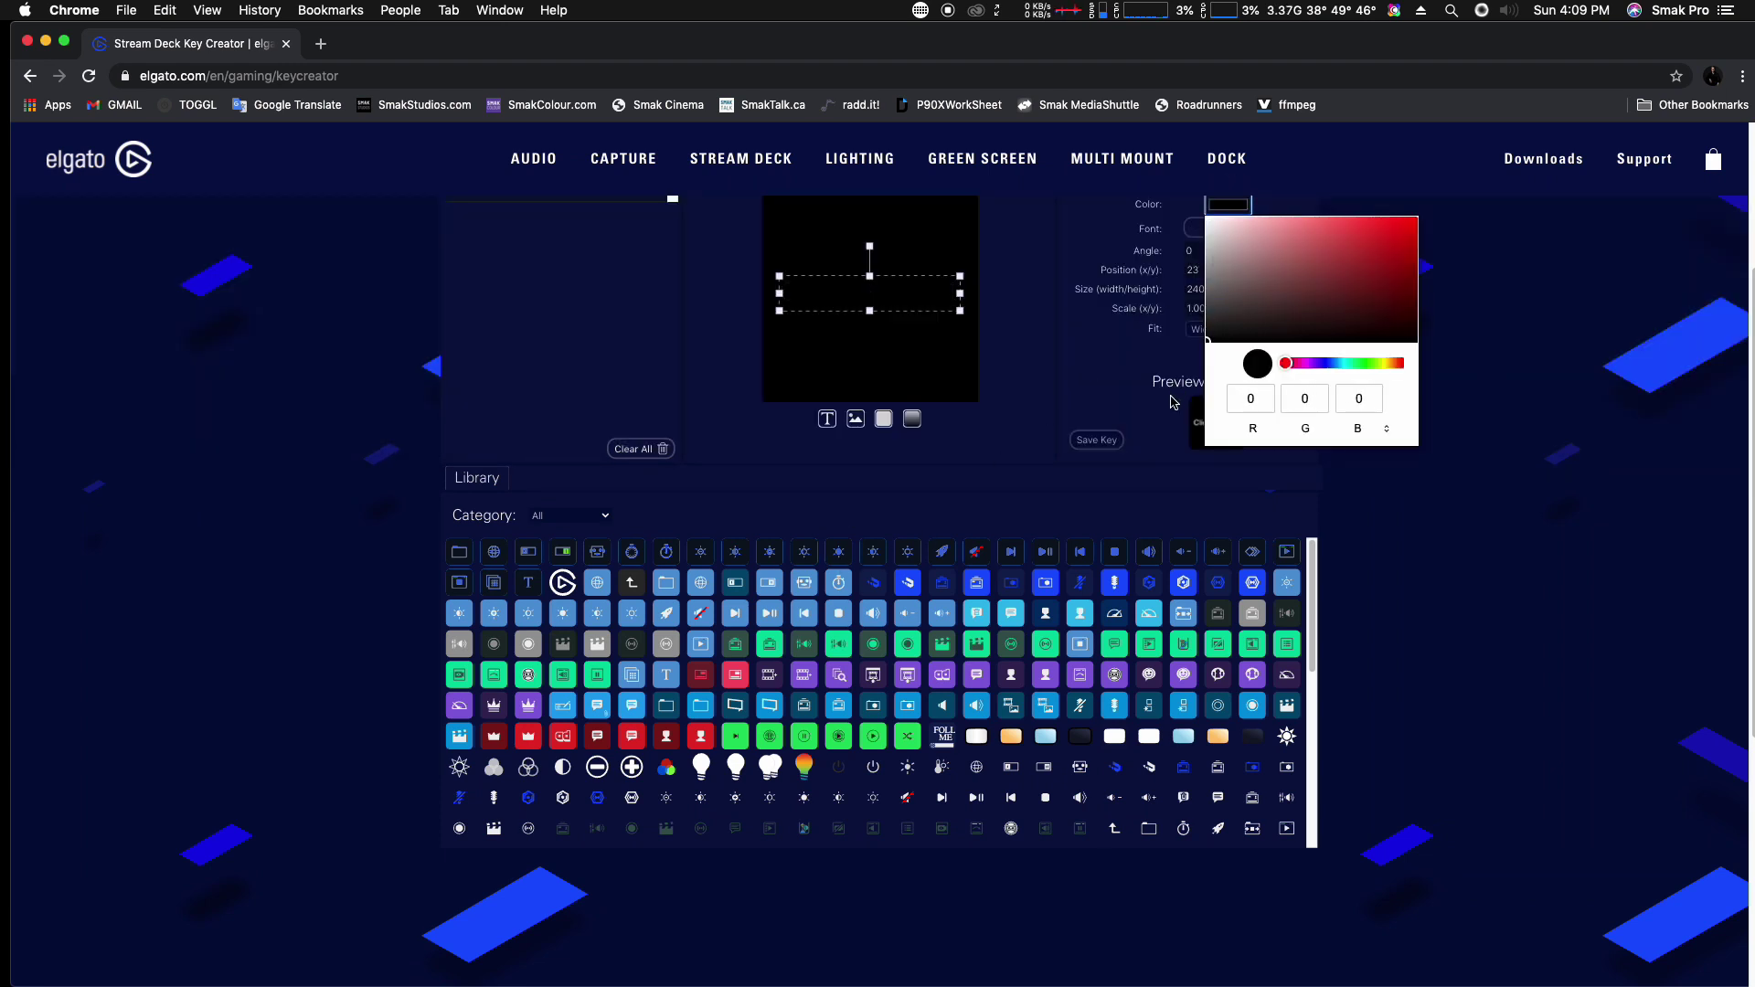
pyautogui.click(1056, 422)
pyautogui.moveTo(10, 983)
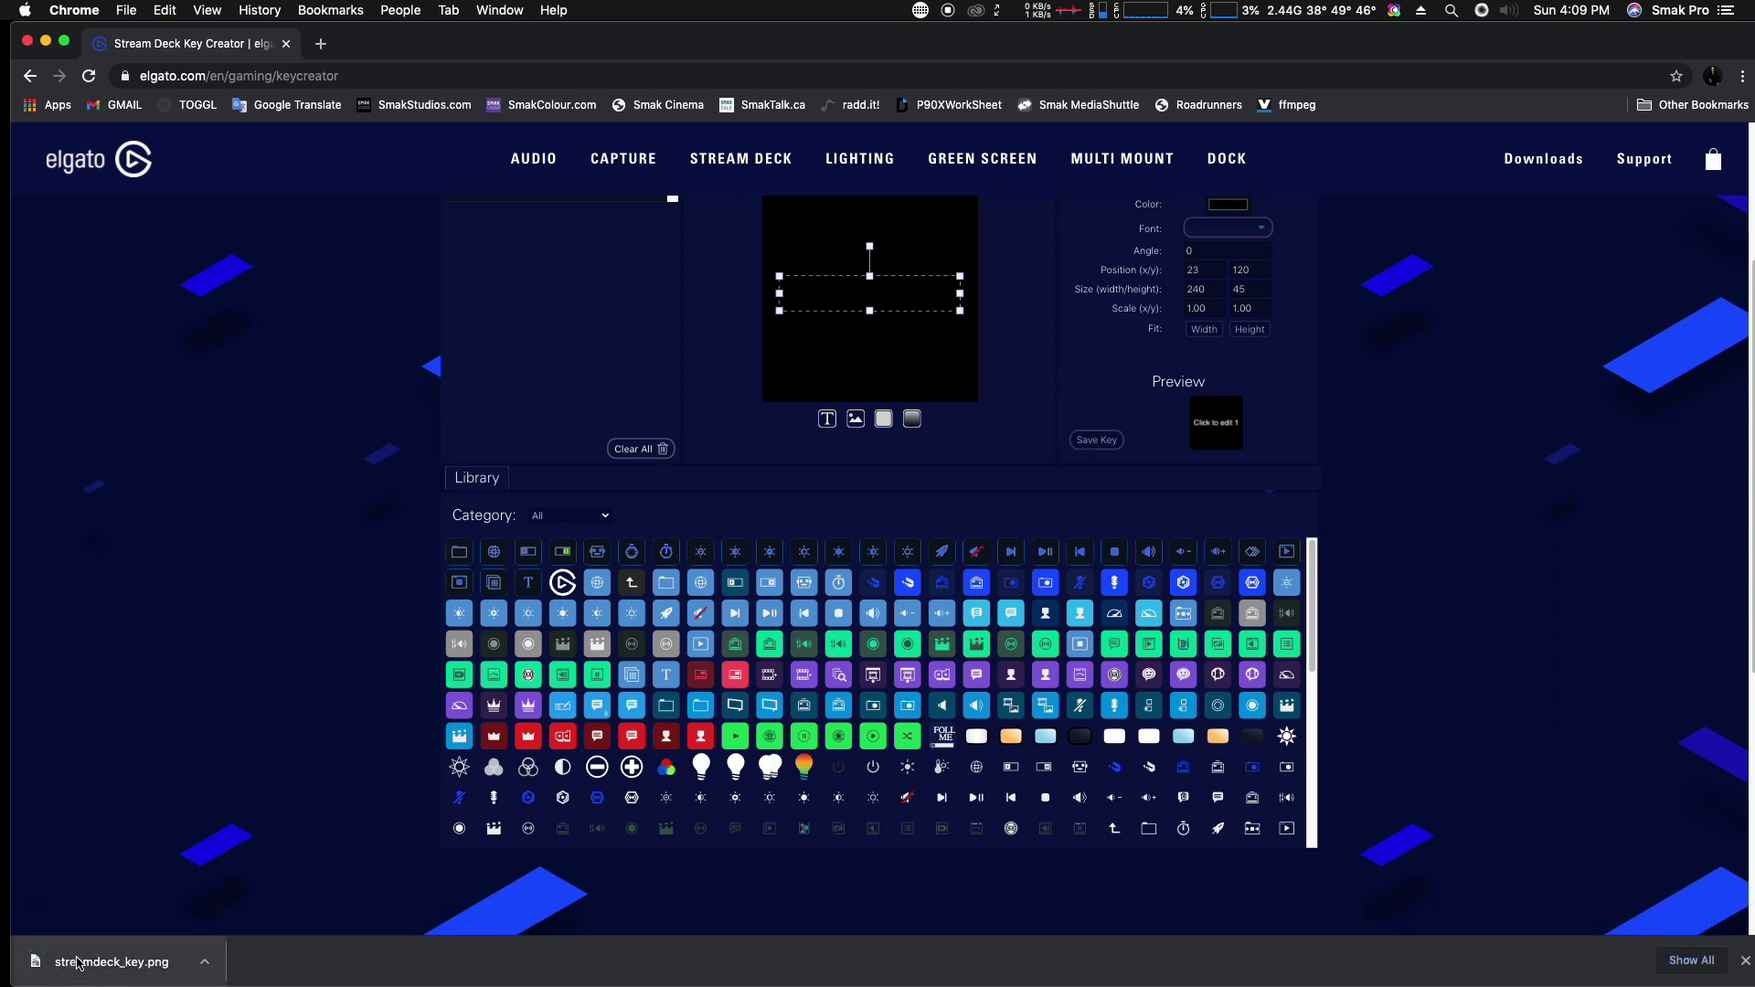
# - Switch to Finder and open the streamdeck folder in iCloud Drive in a new window
pyautogui.press('super+Tab')
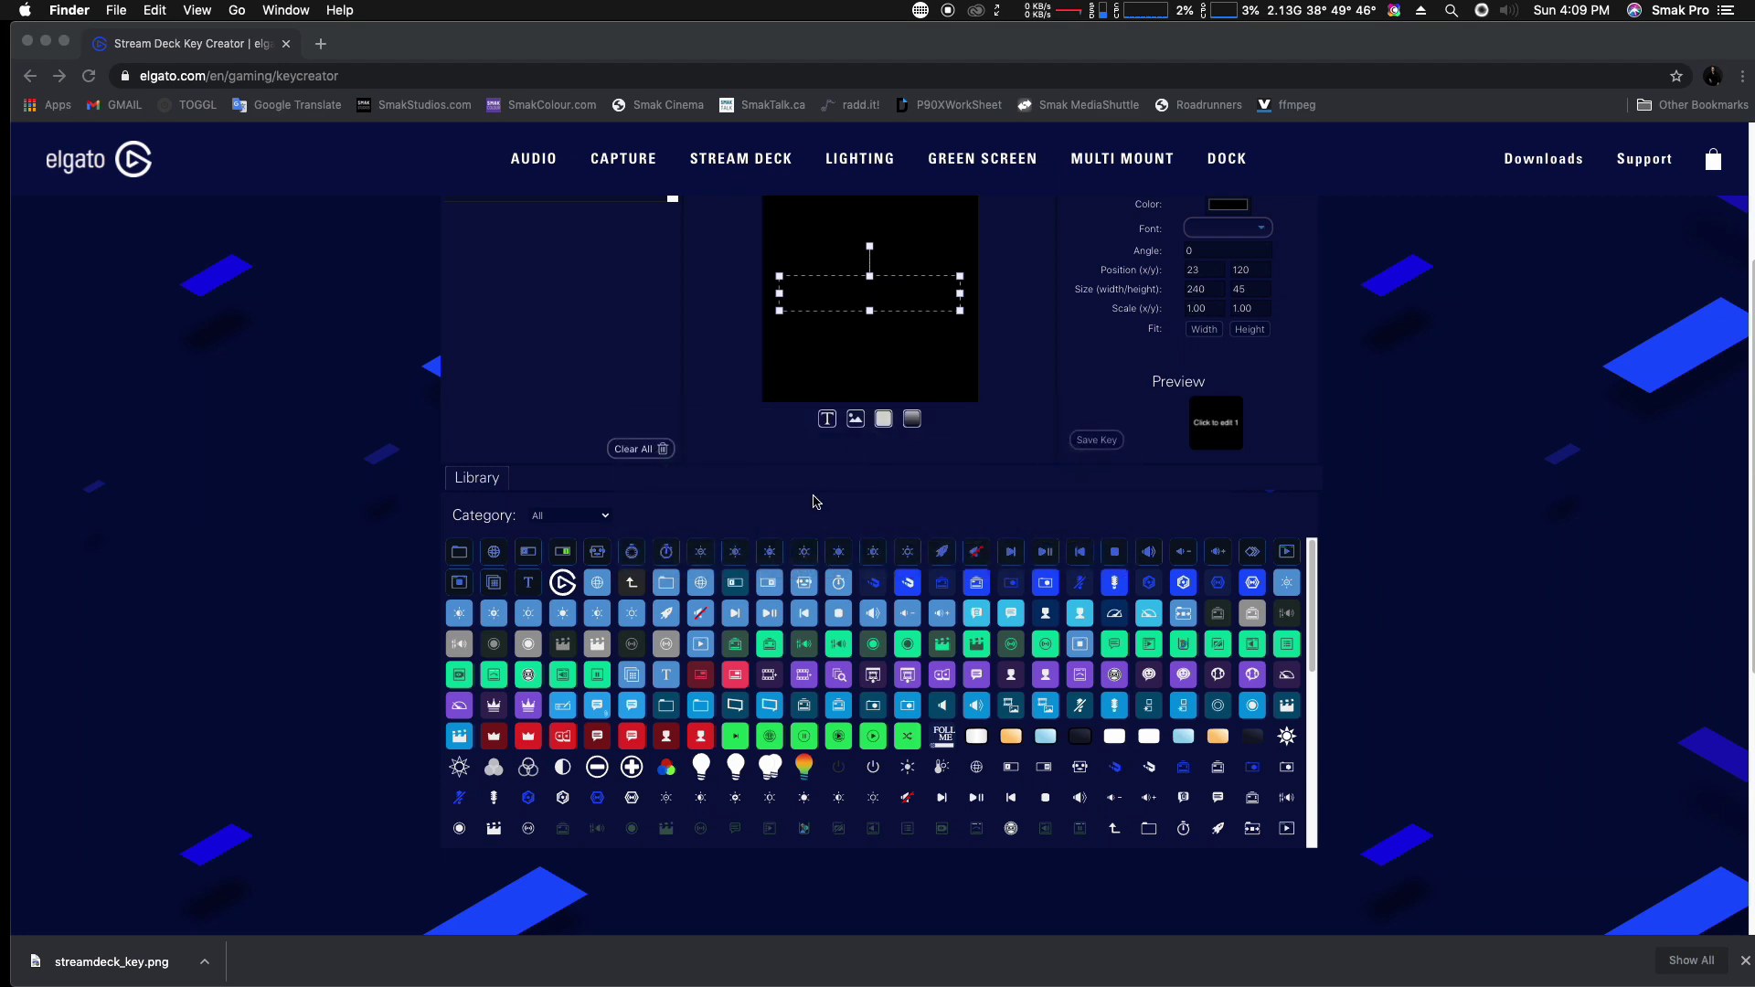
pyautogui.press('super+n')
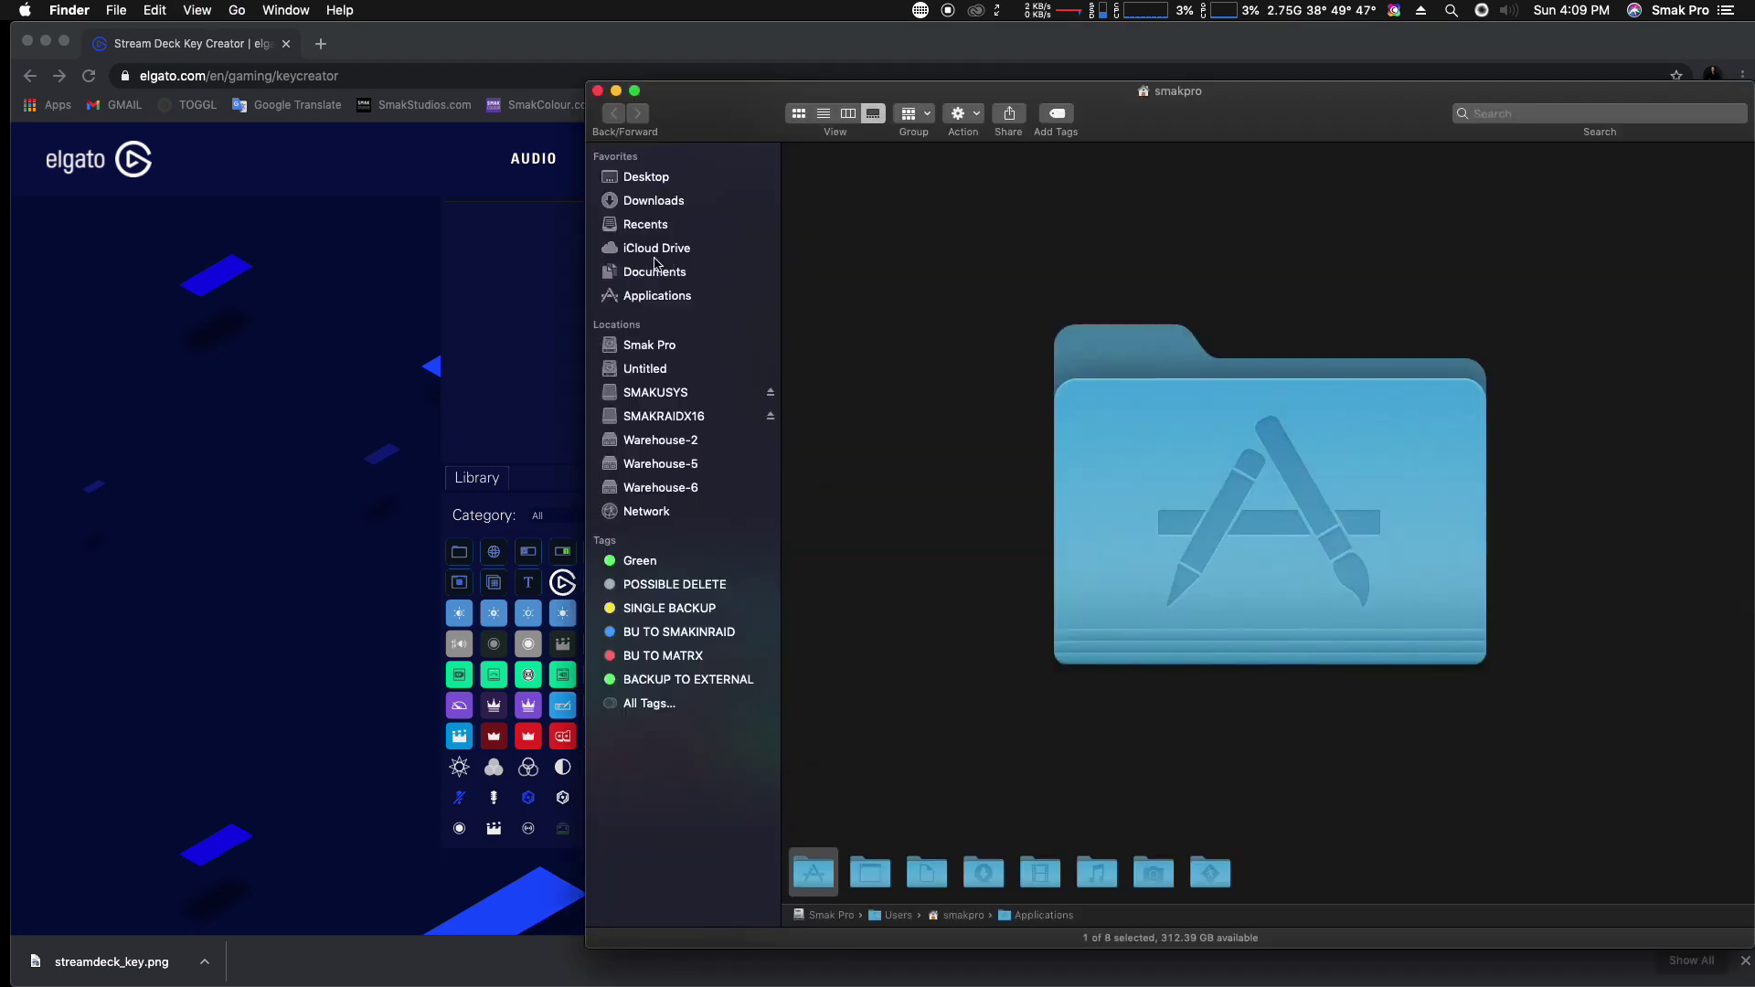
pyautogui.click(650, 251)
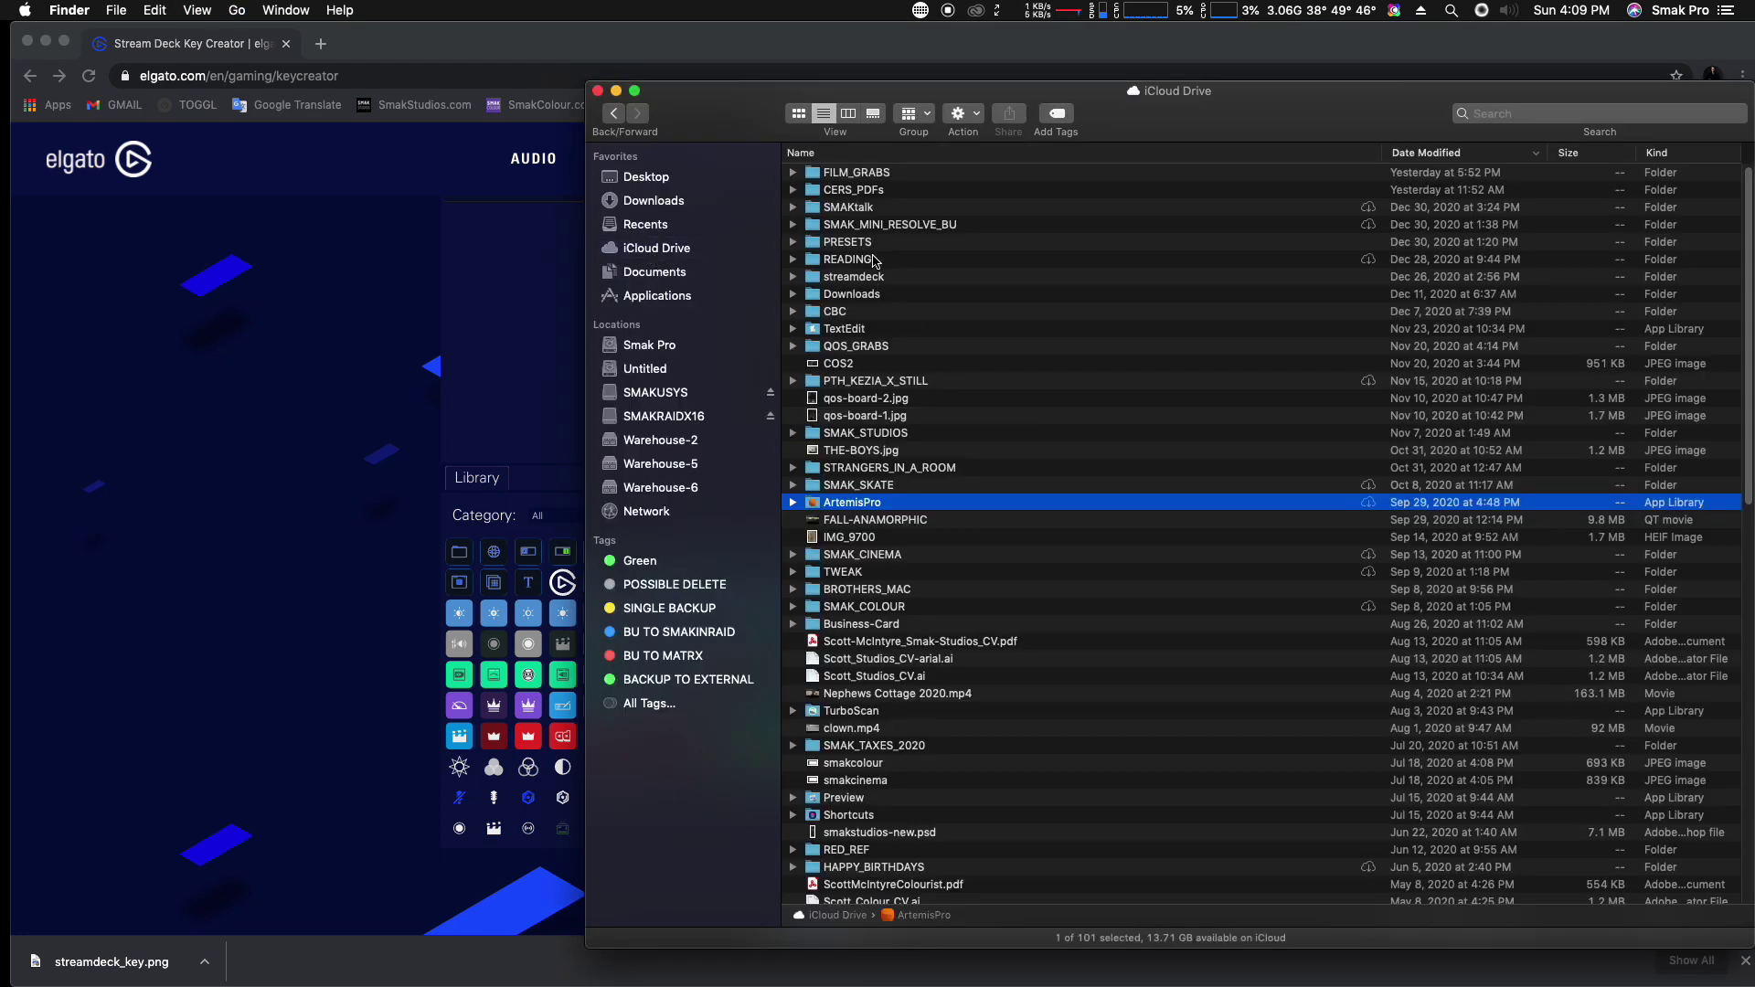
pyautogui.doubleClick(877, 277)
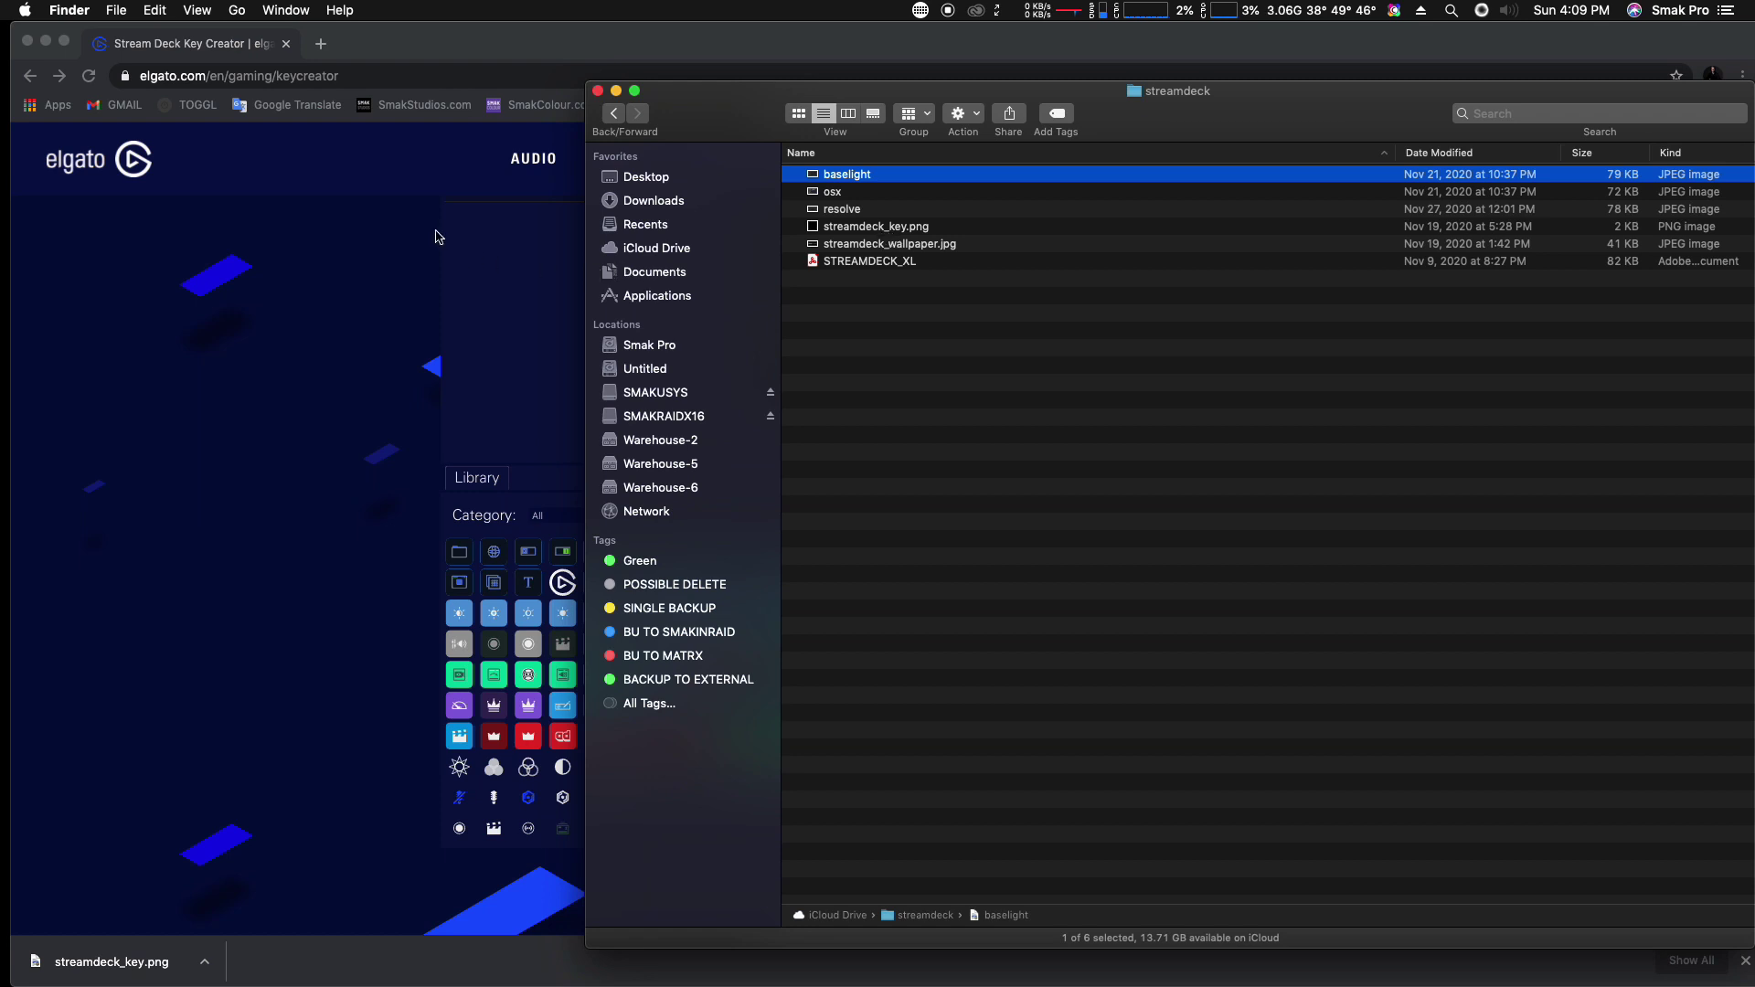
# - Switch back to Google Chrome and quit it
pyautogui.click(441, 48)
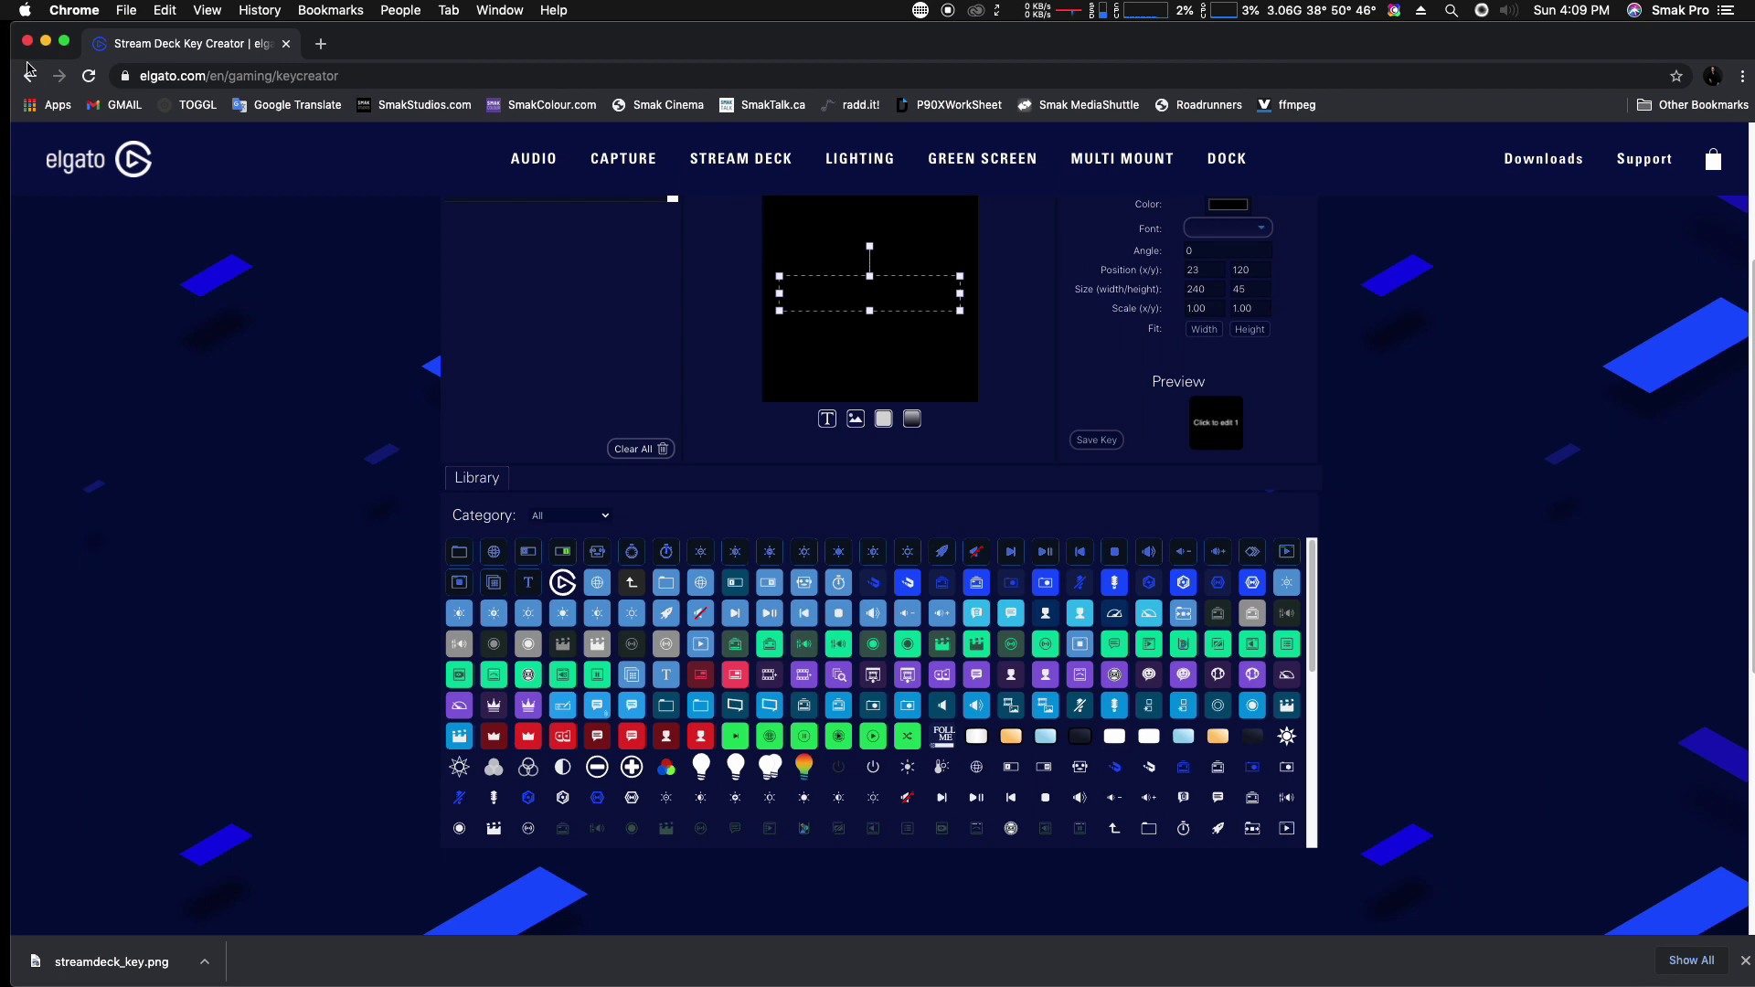
pyautogui.click(80, 12)
pyautogui.click(103, 245)
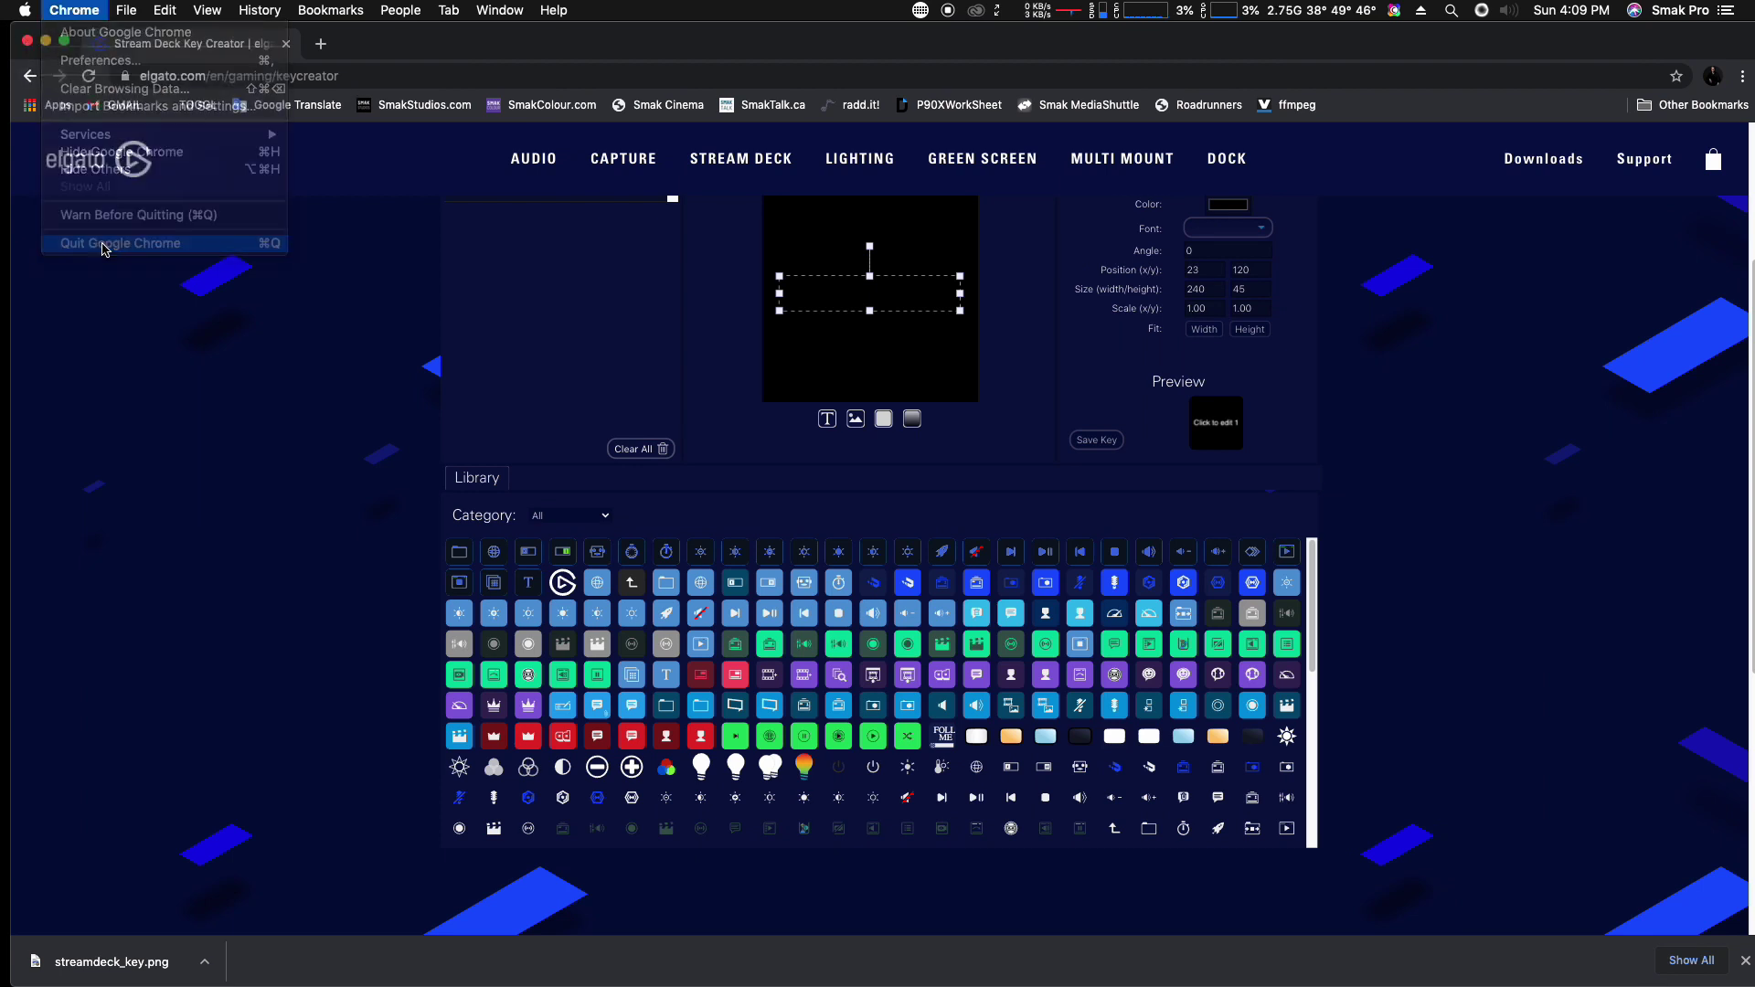
# - Set the SMAKUSYS key's icon from streamdeck_key.png in the iCloud Drive streamdeck folder
pyautogui.click(523, 273)
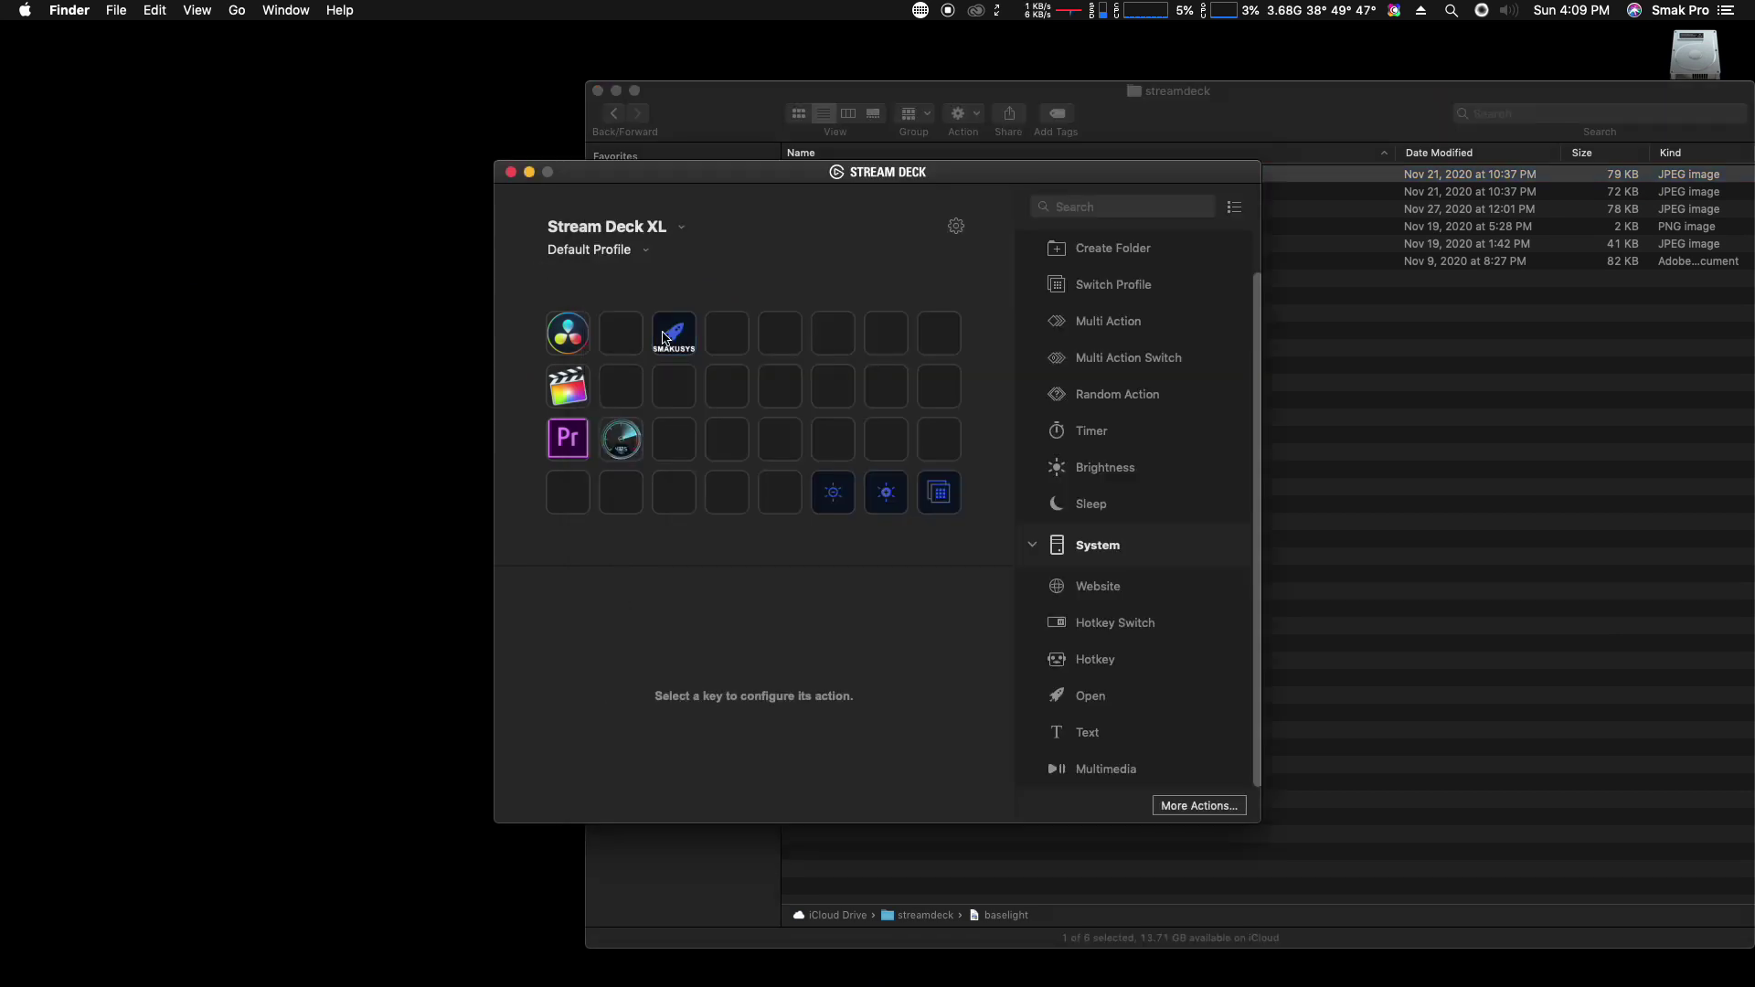
pyautogui.click(674, 334)
pyautogui.click(603, 646)
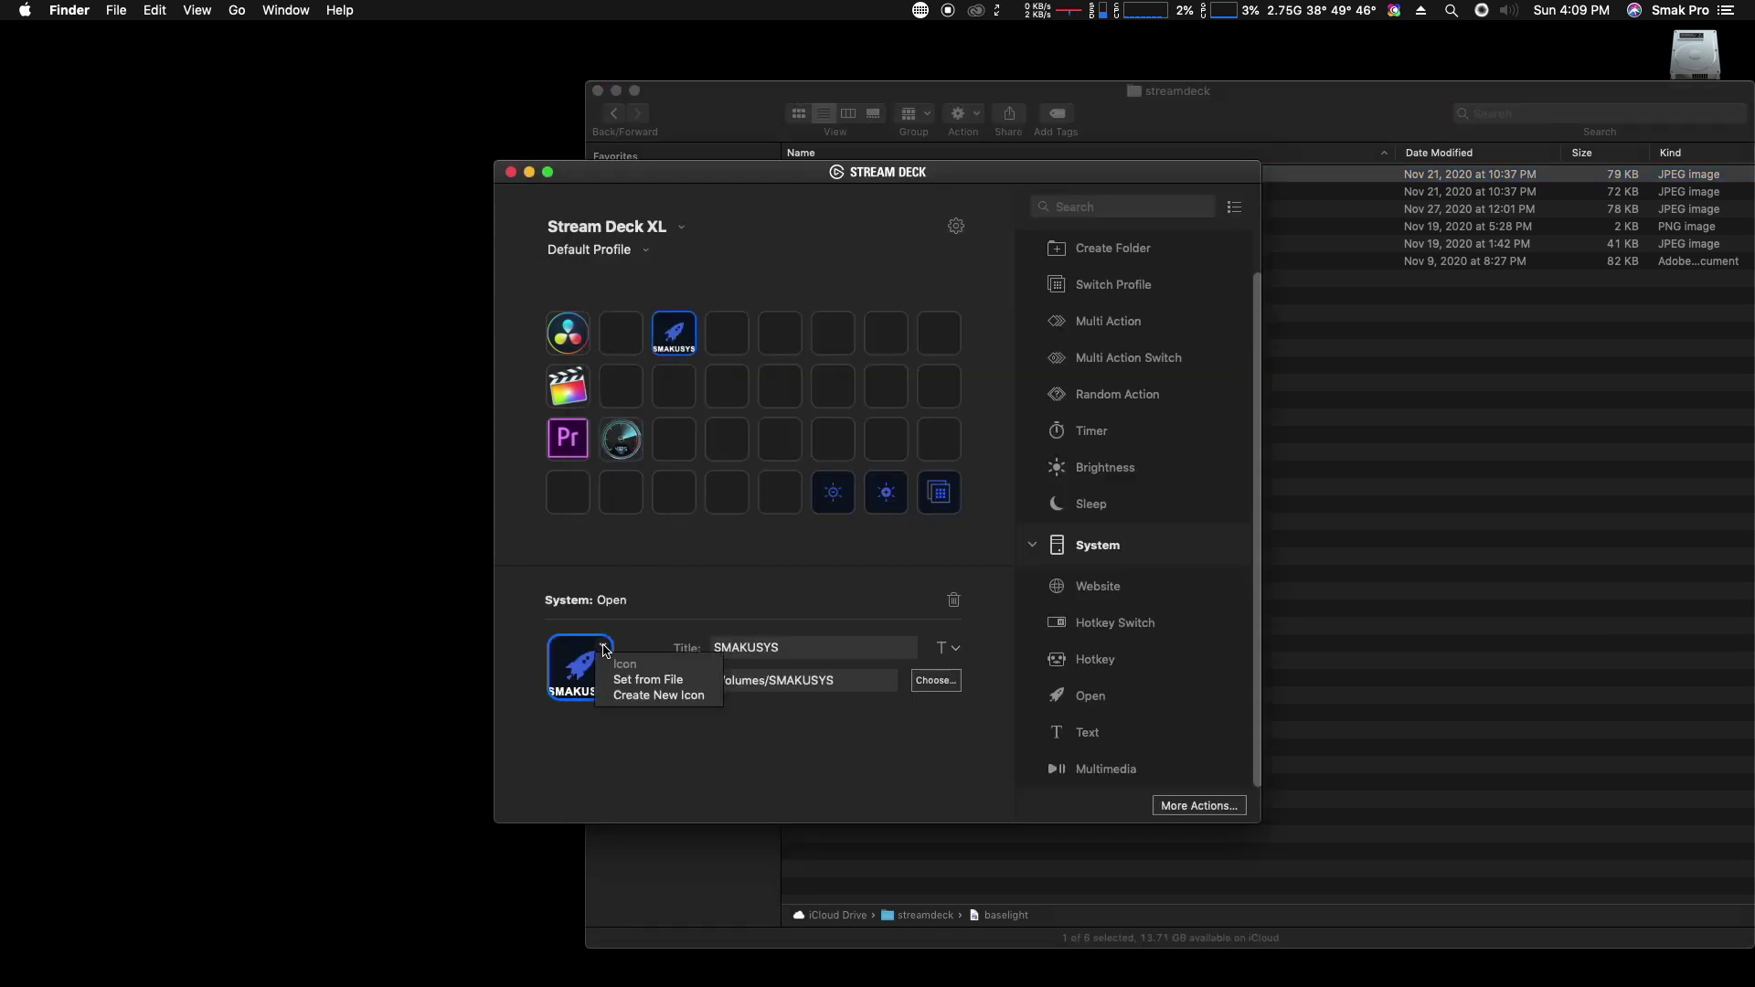
pyautogui.click(648, 688)
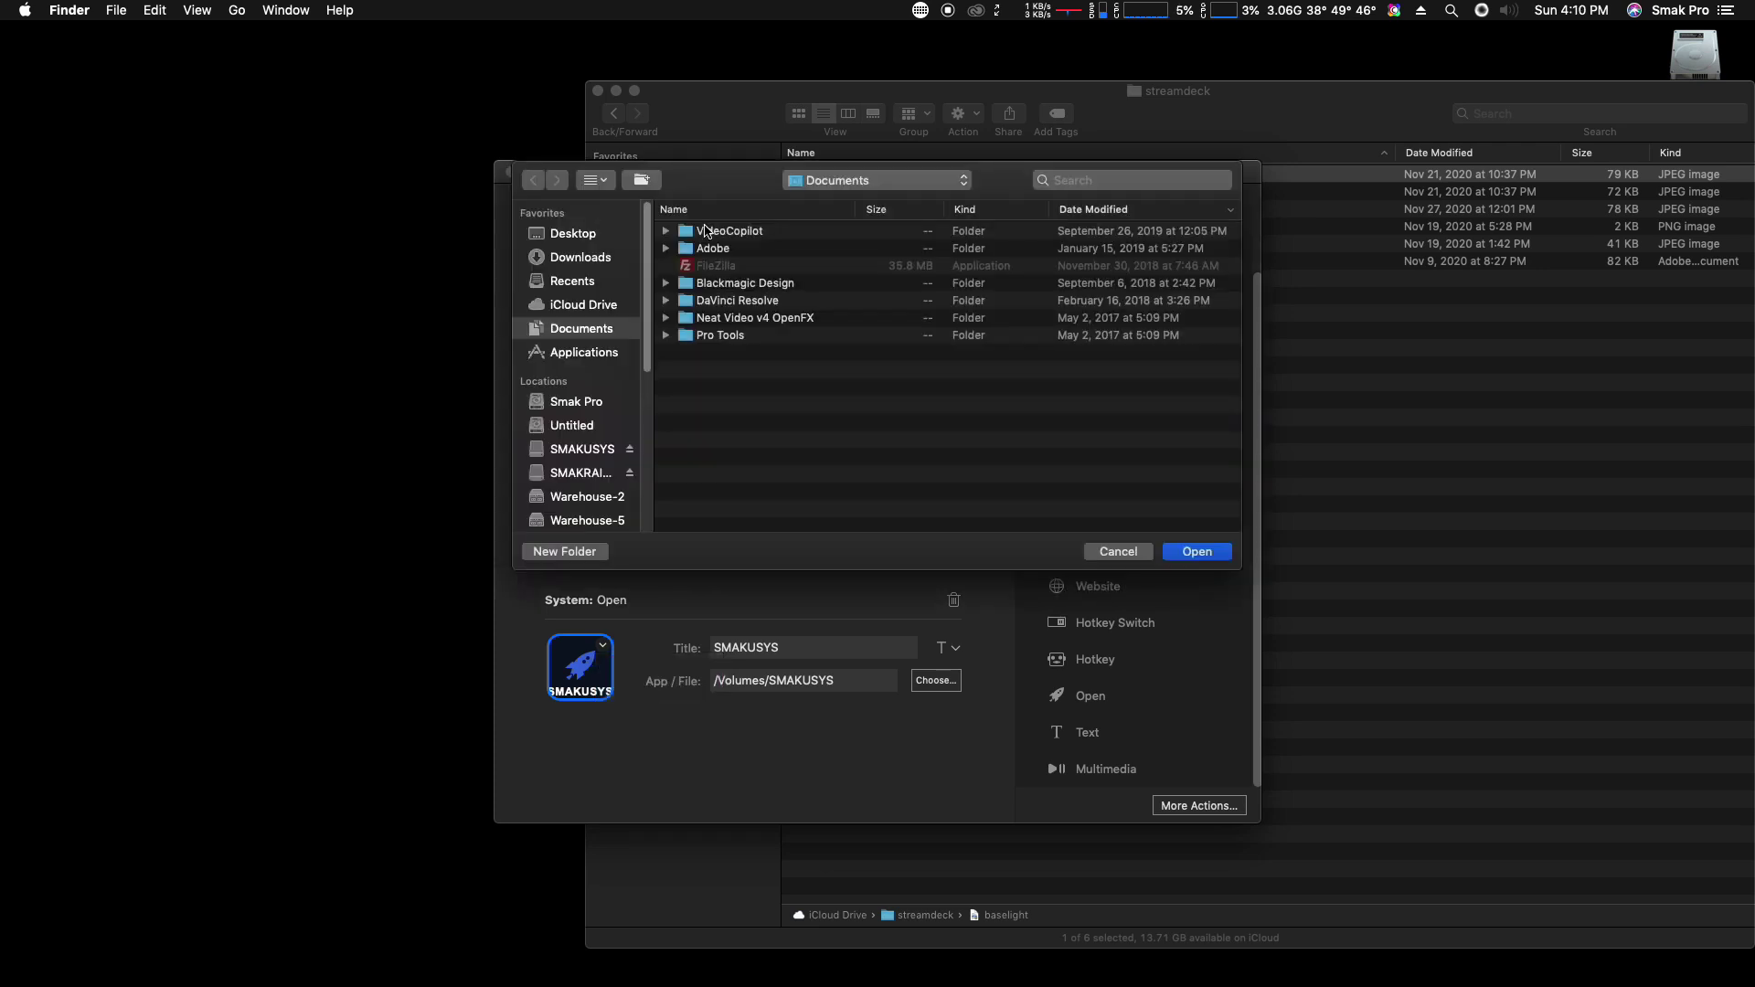
pyautogui.click(590, 304)
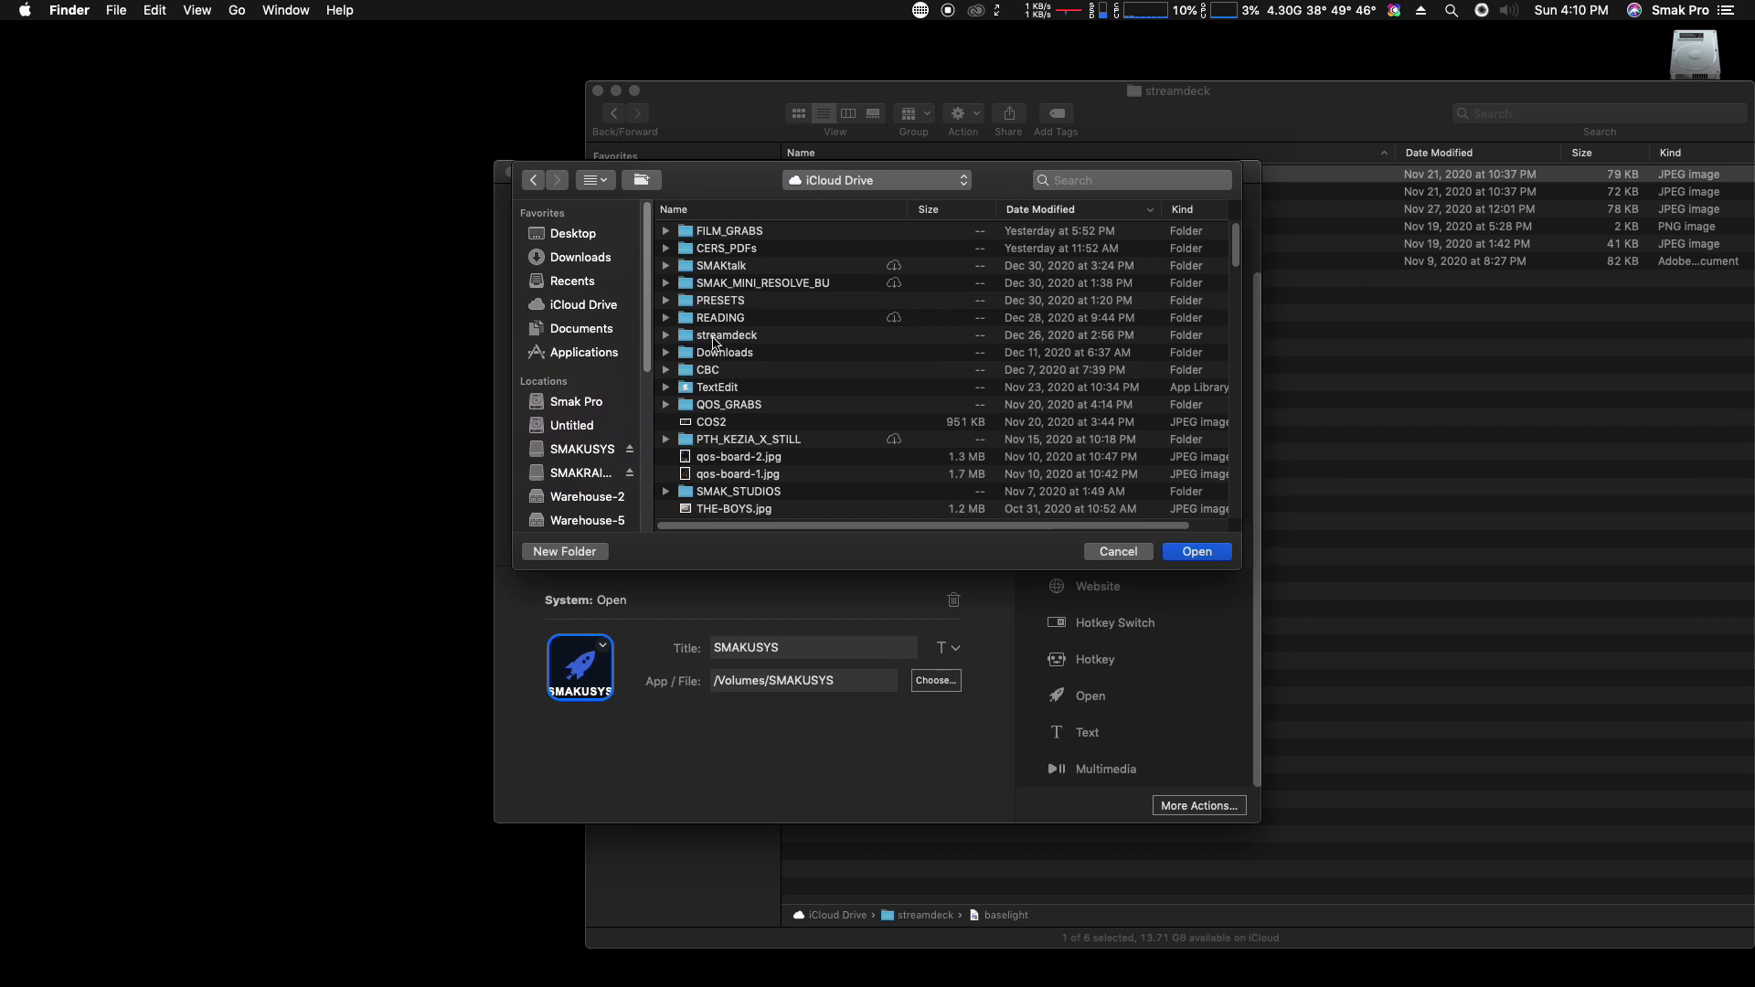
pyautogui.doubleClick(722, 335)
pyautogui.click(740, 284)
pyautogui.click(1192, 555)
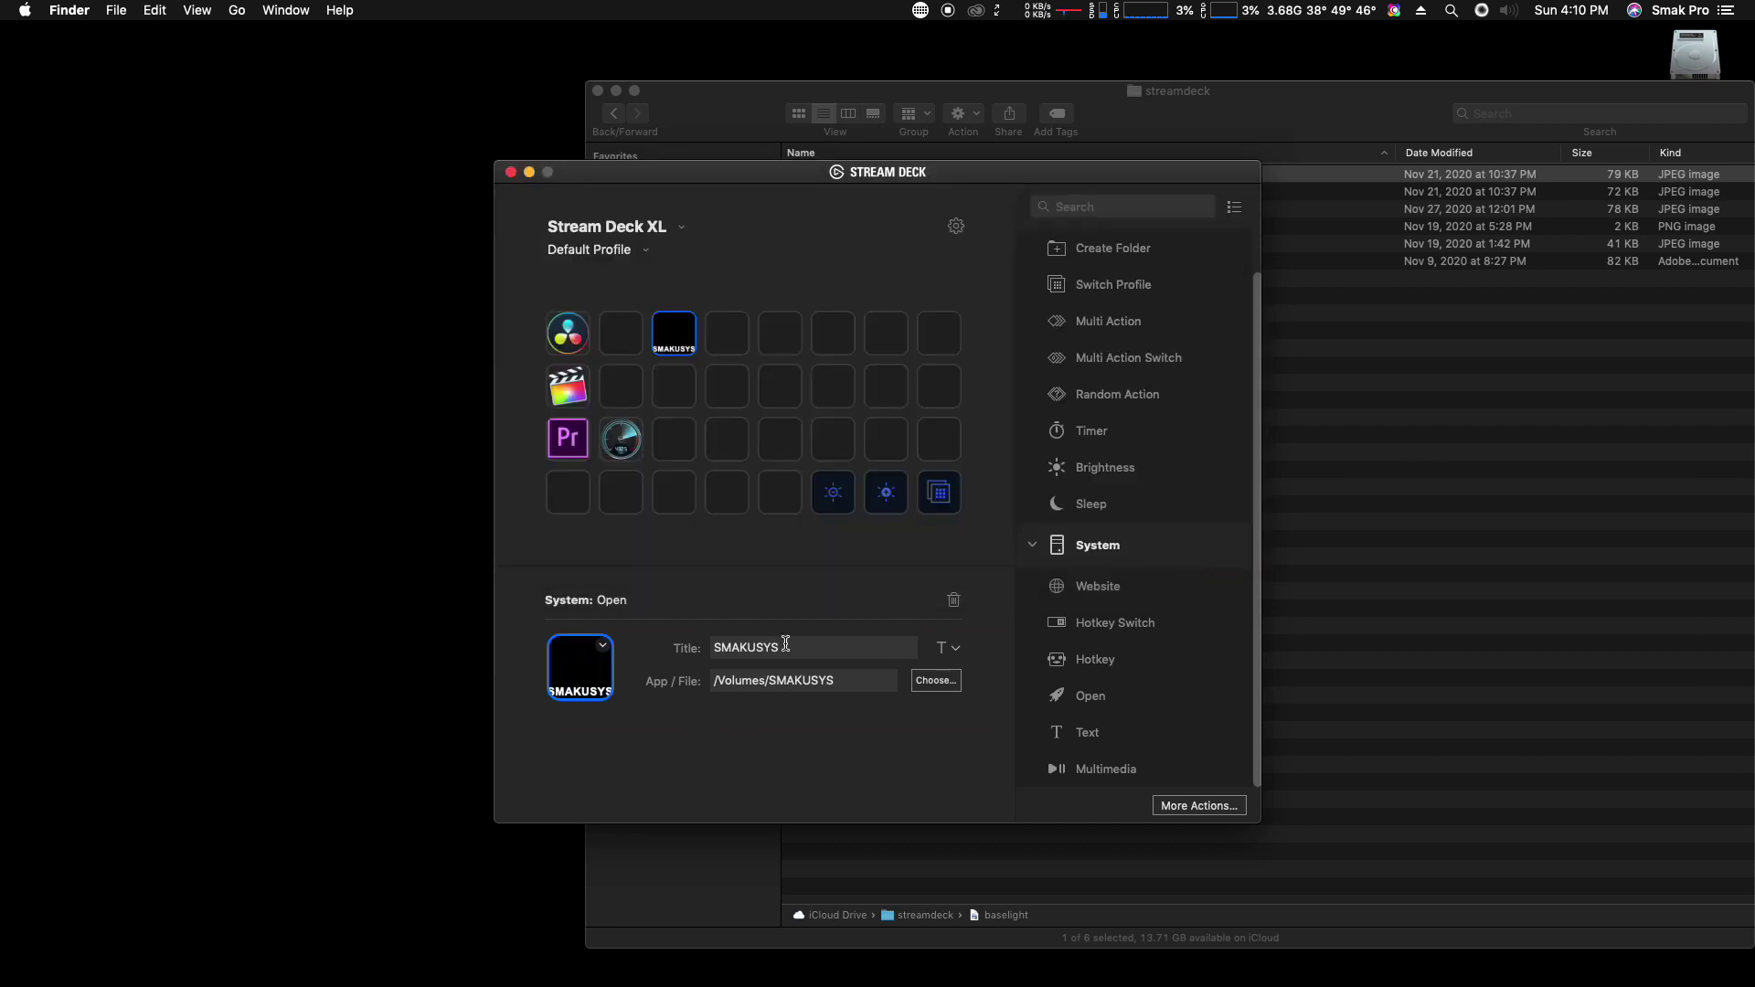
# - Centre the SMAKUSYS title vertically on its key and set the title size to 9 pt
pyautogui.click(953, 653)
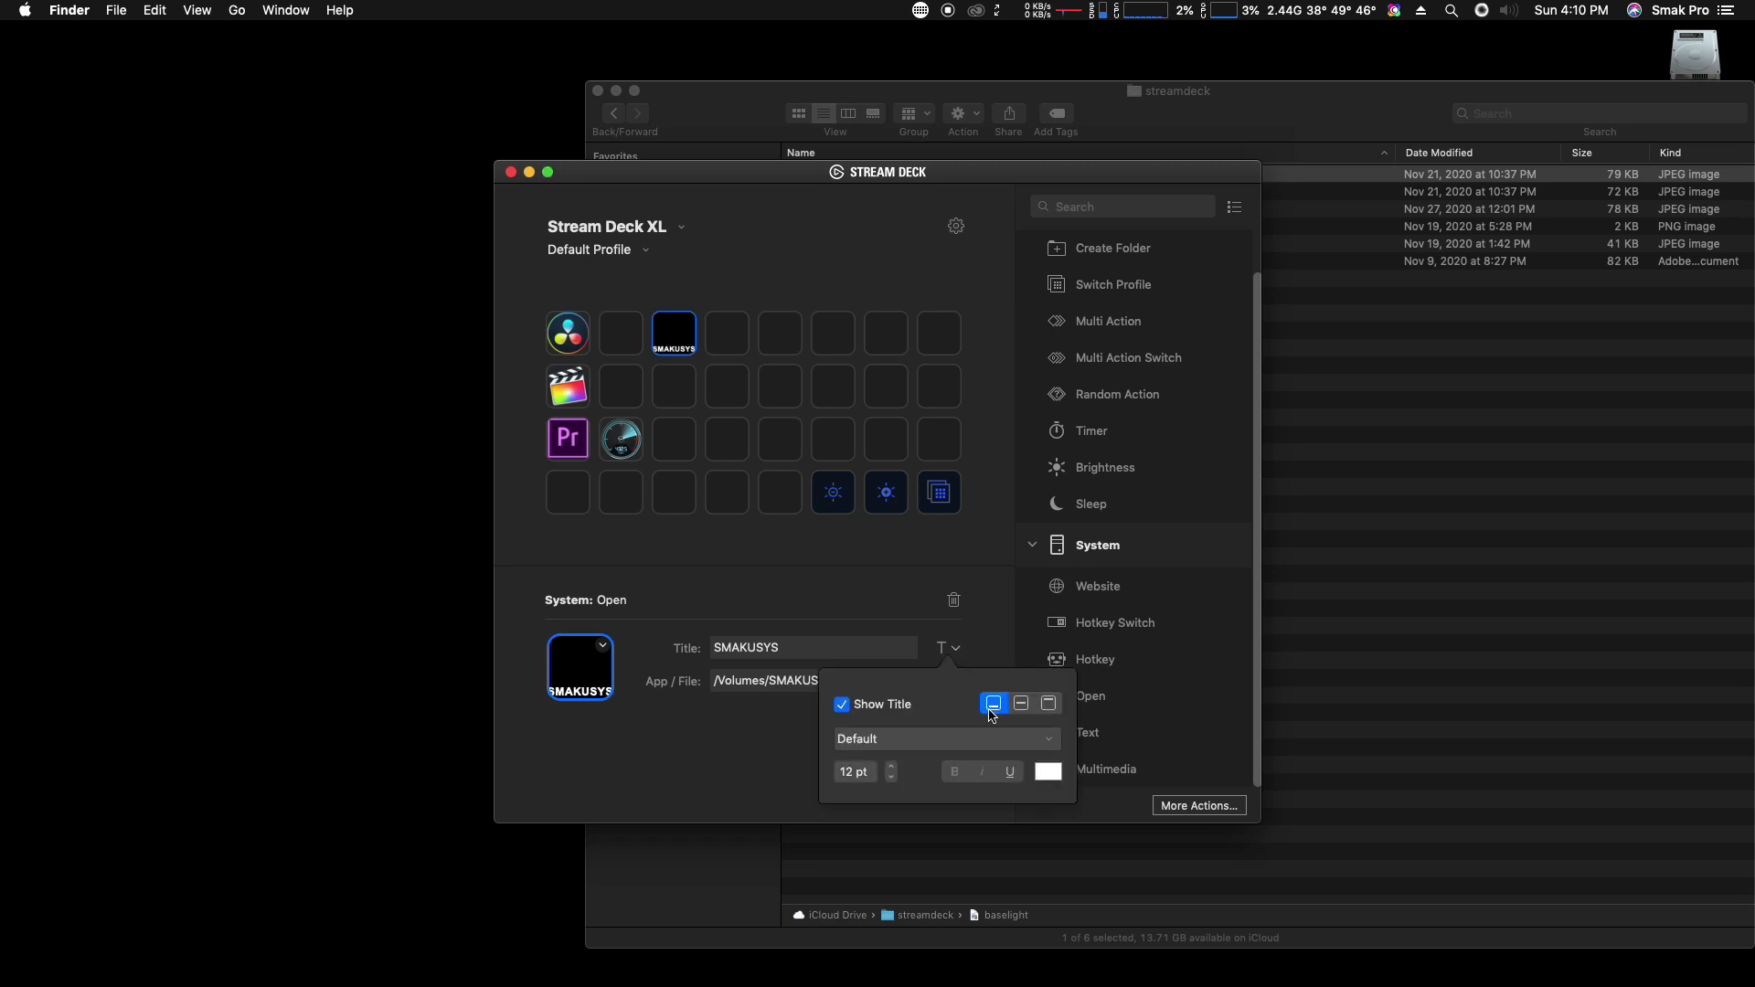
pyautogui.click(1021, 704)
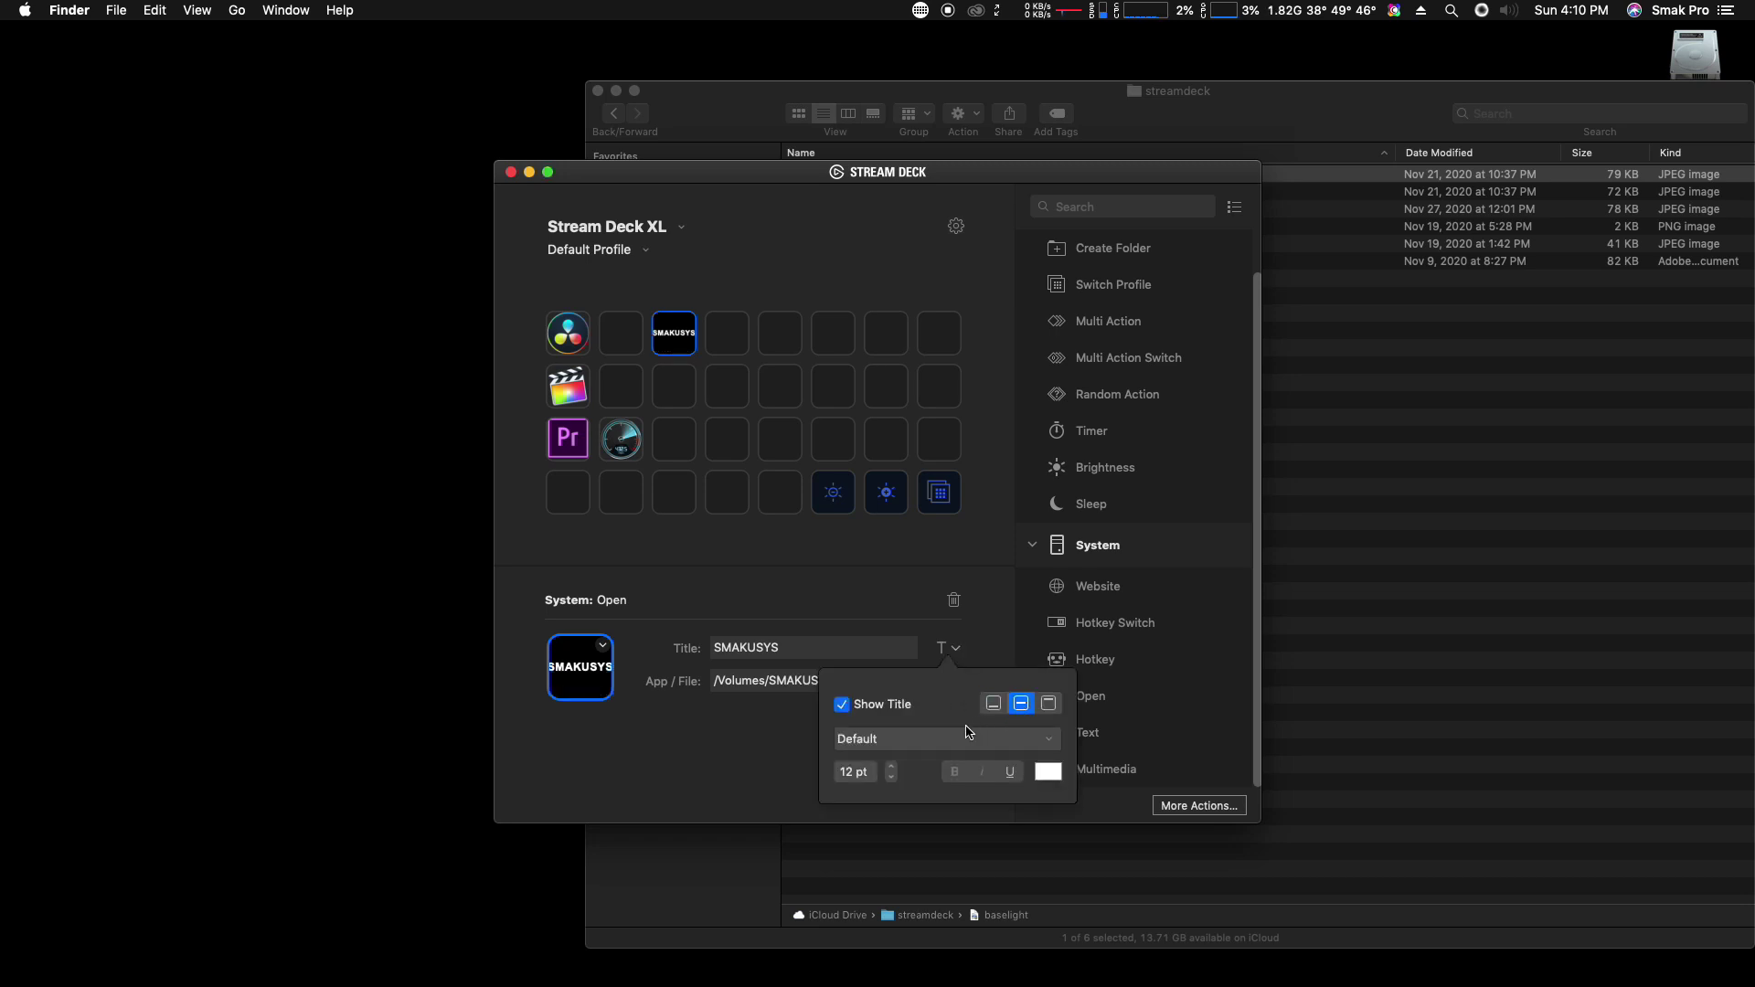
pyautogui.click(895, 778)
pyautogui.click(895, 779)
pyautogui.click(894, 778)
# - Style the SMAKUSYS title in bold Tahoma at a size slightly under 12 pt
pyautogui.click(905, 741)
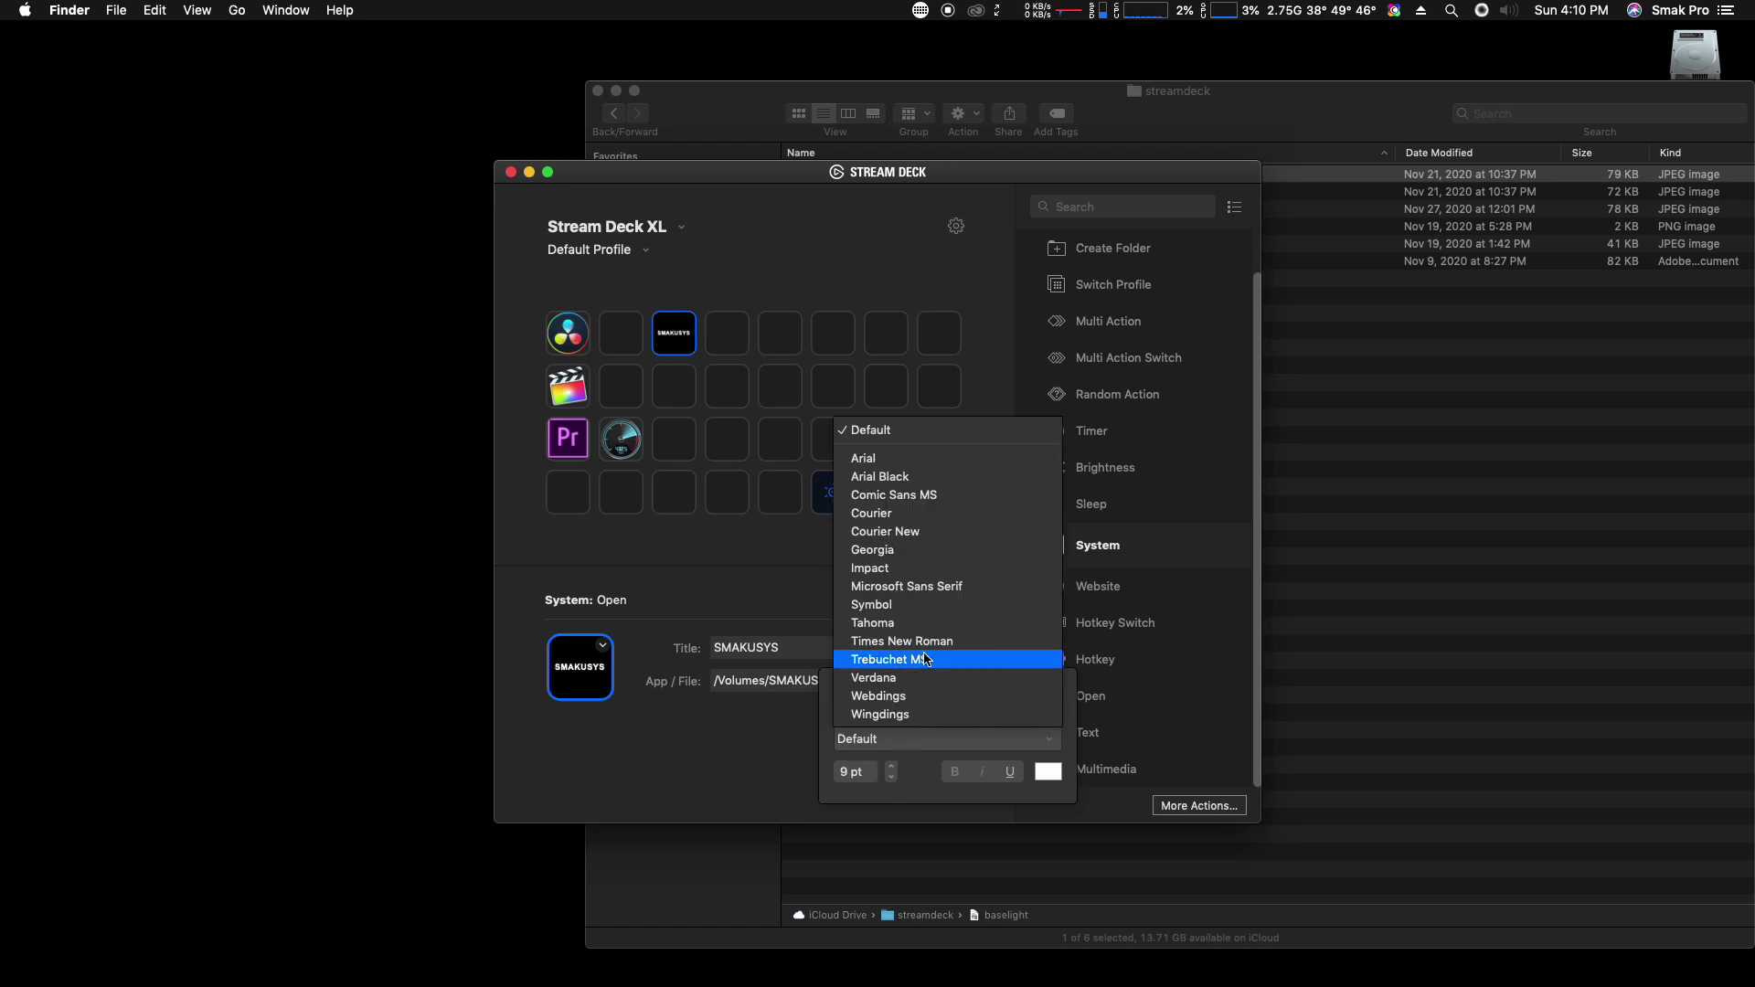
pyautogui.click(917, 631)
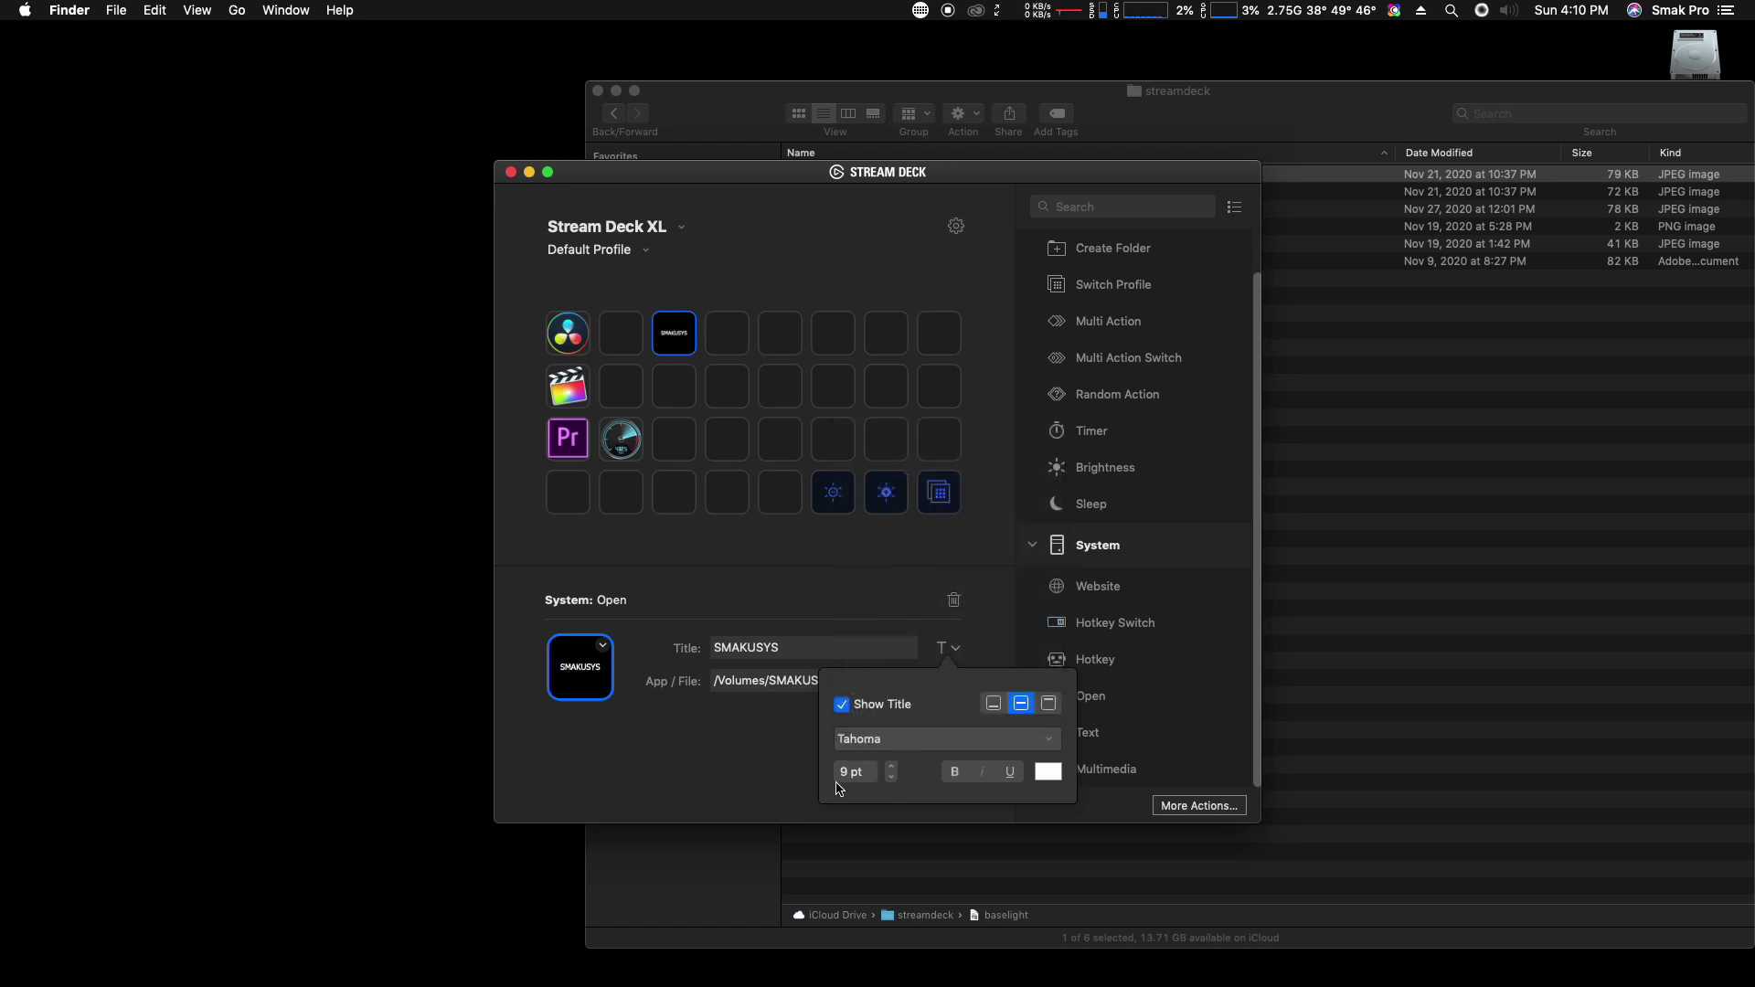
pyautogui.click(894, 772)
pyautogui.click(894, 773)
pyautogui.click(894, 773)
pyautogui.click(955, 773)
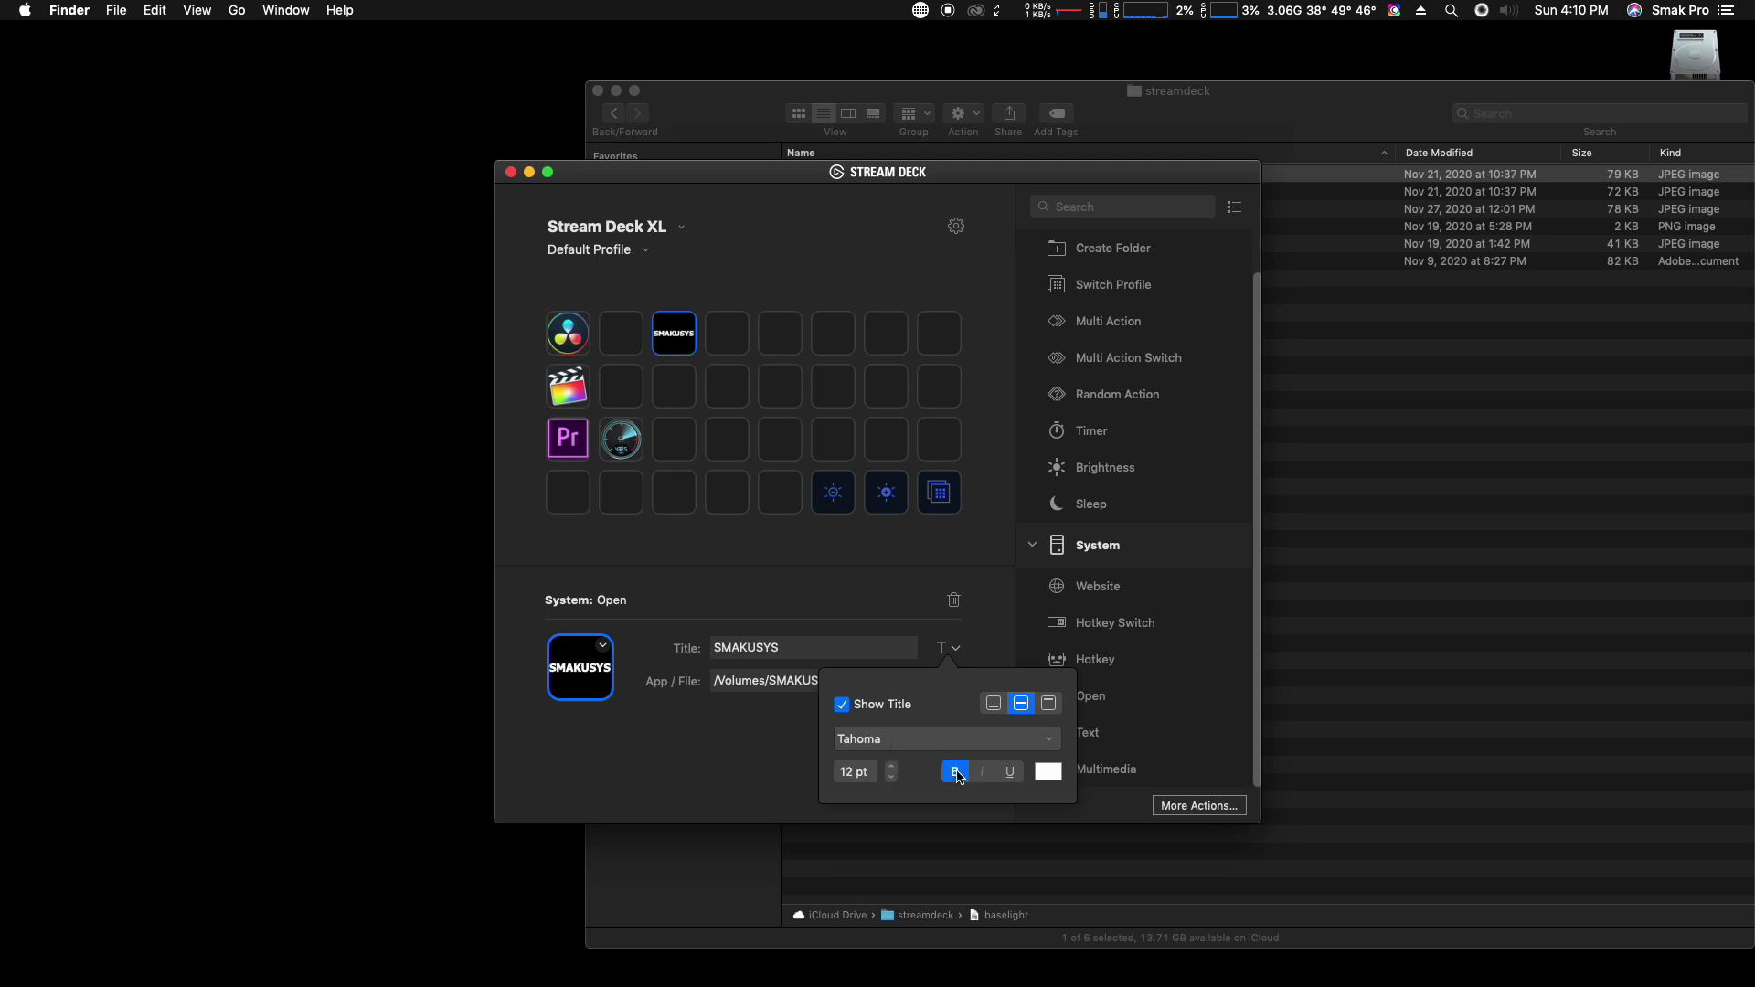
pyautogui.click(893, 779)
pyautogui.click(894, 781)
pyautogui.click(809, 268)
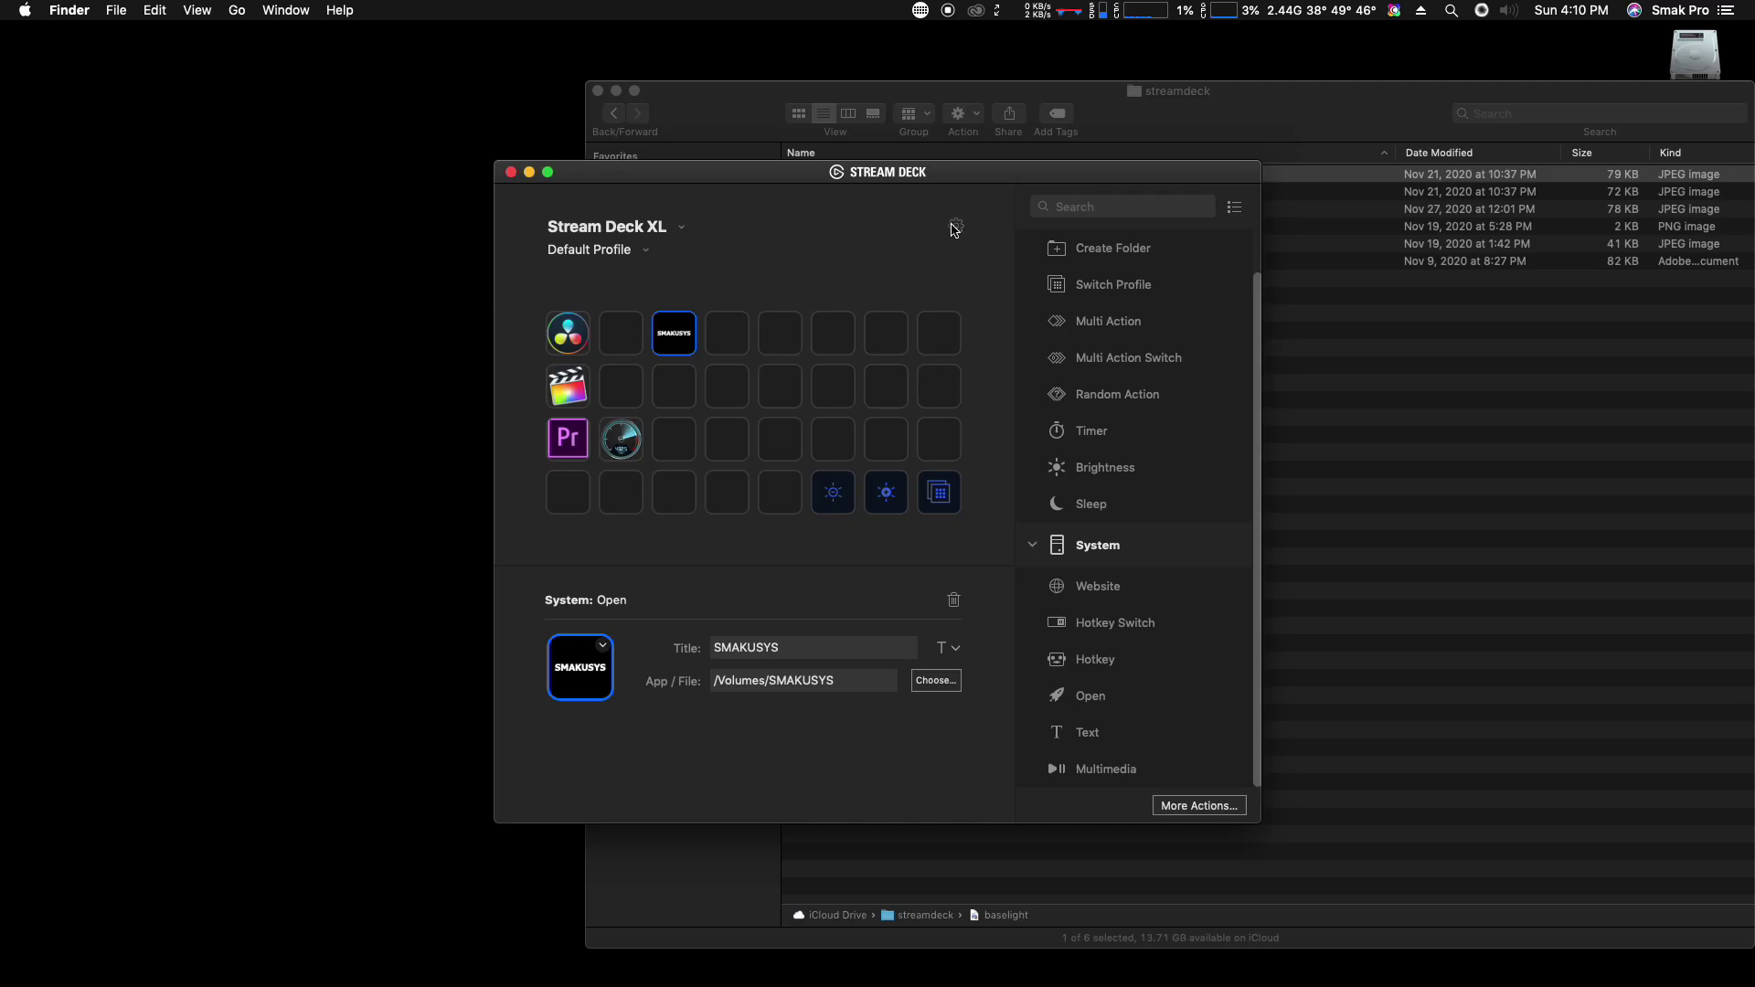
# - Open the preferences and check for a software update
pyautogui.click(955, 228)
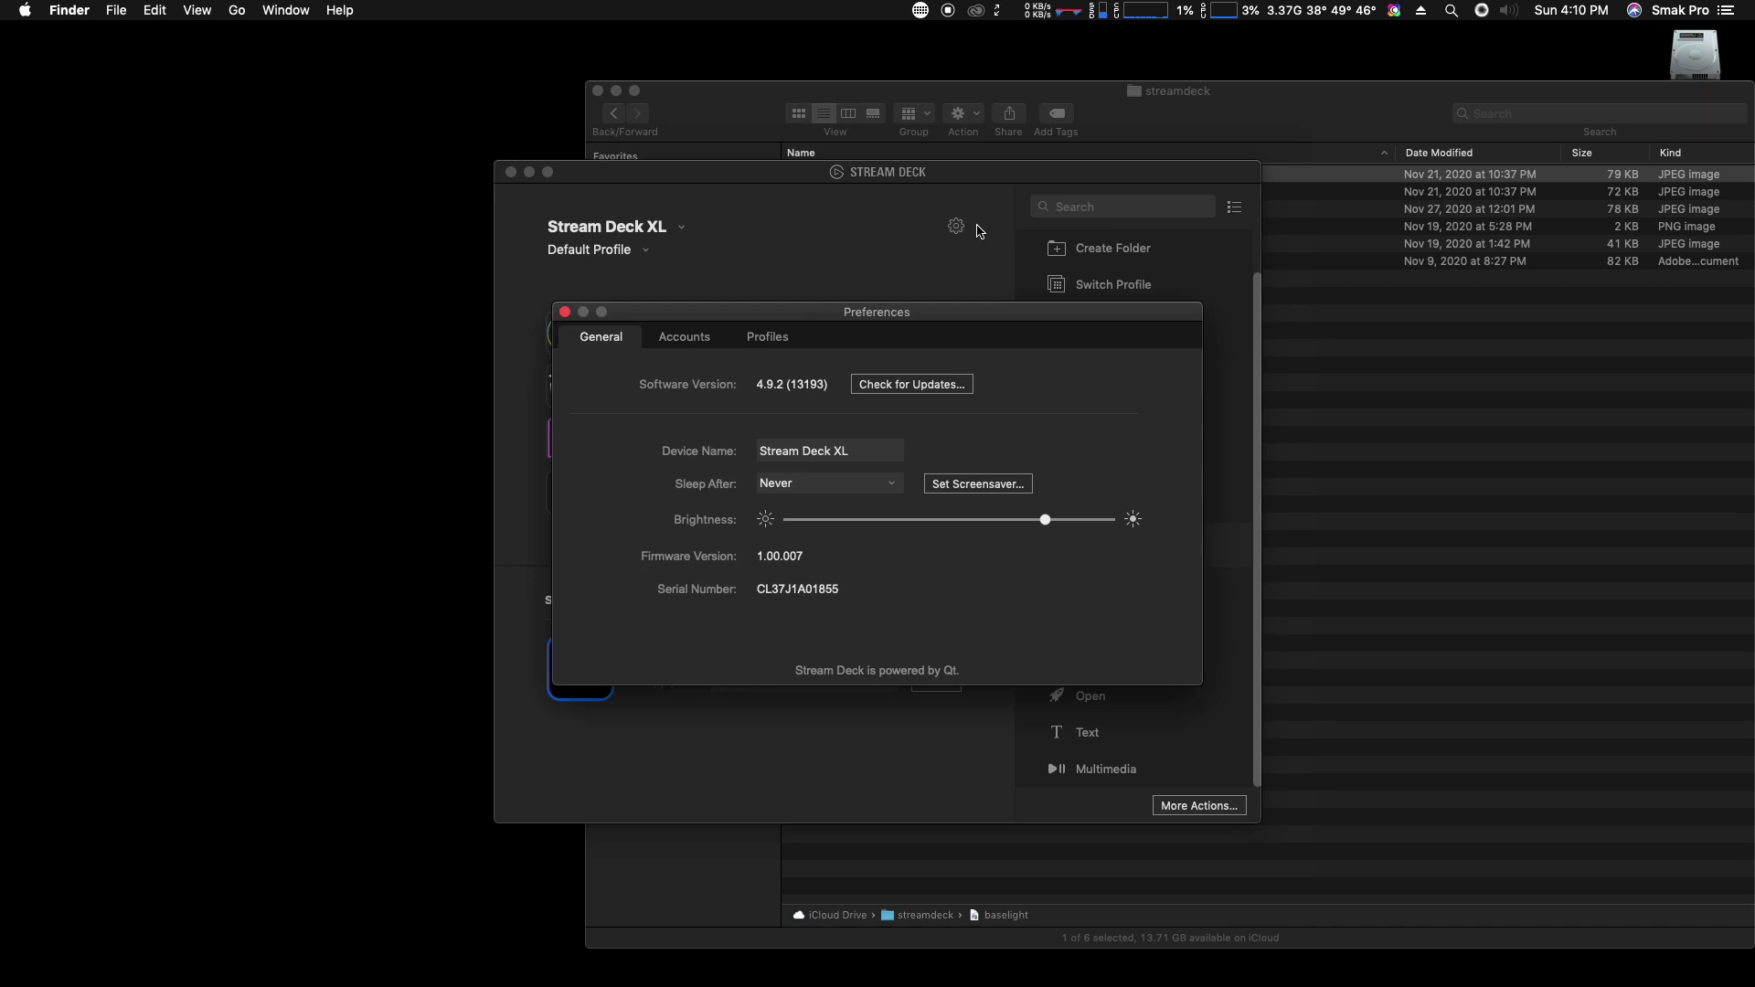
pyautogui.click(917, 389)
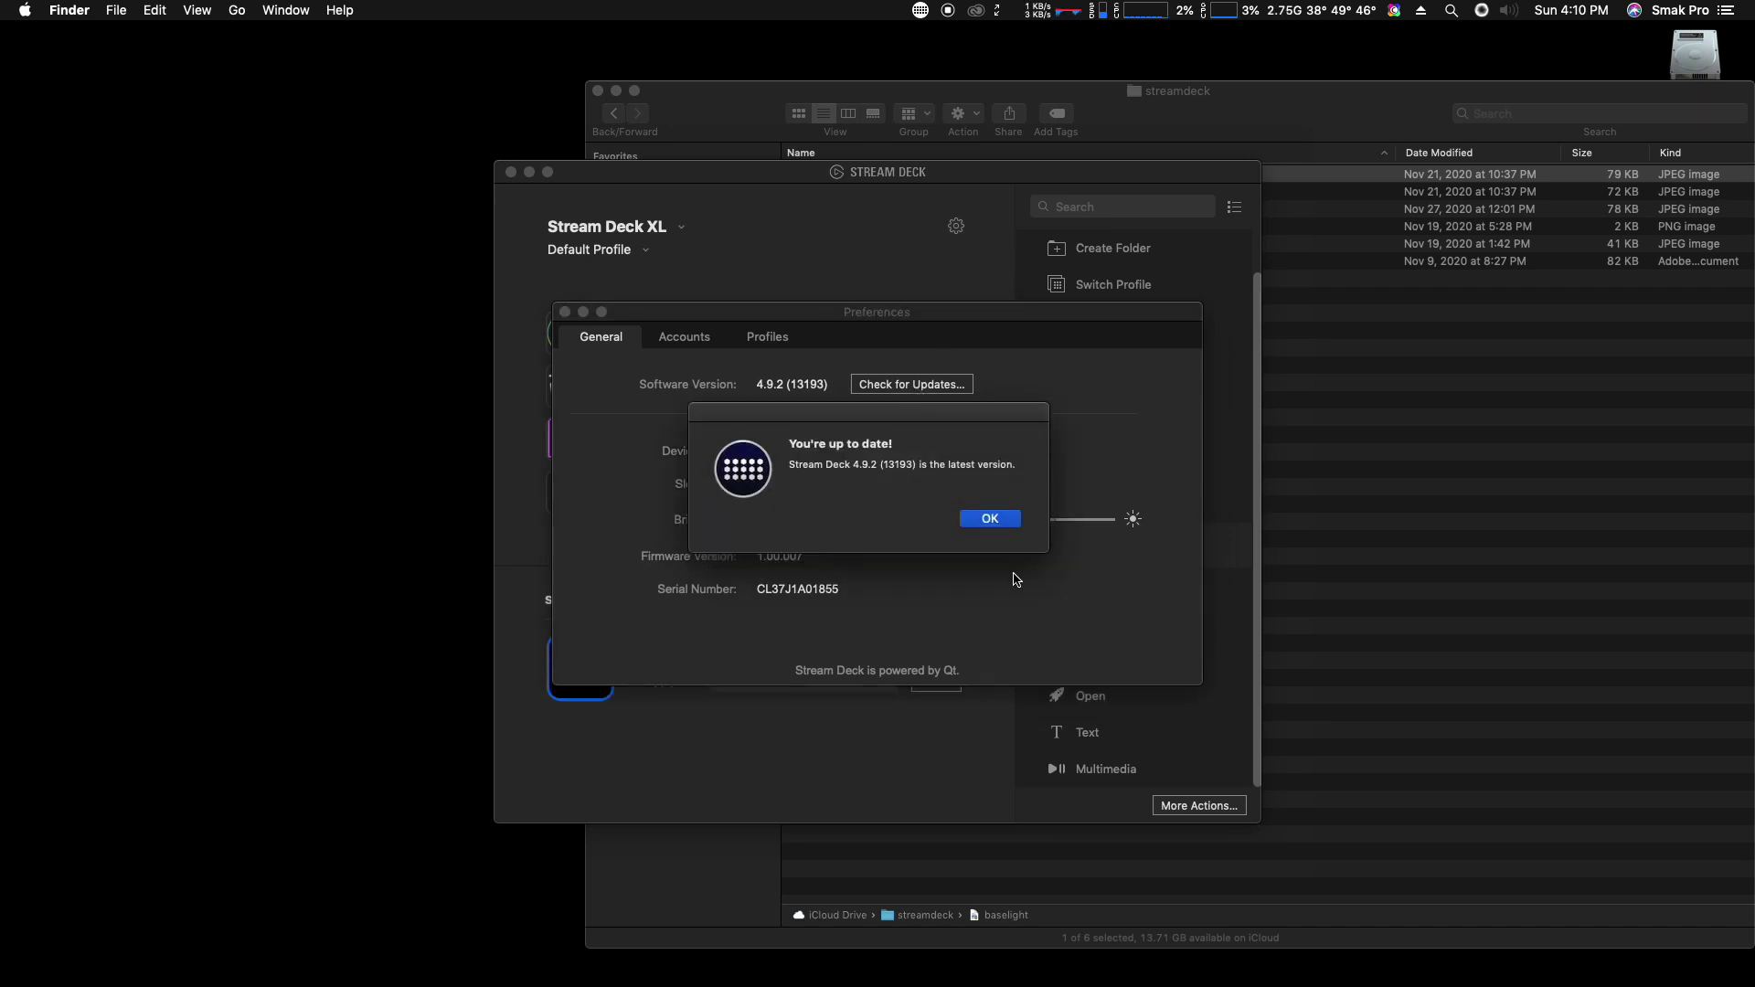
pyautogui.click(997, 520)
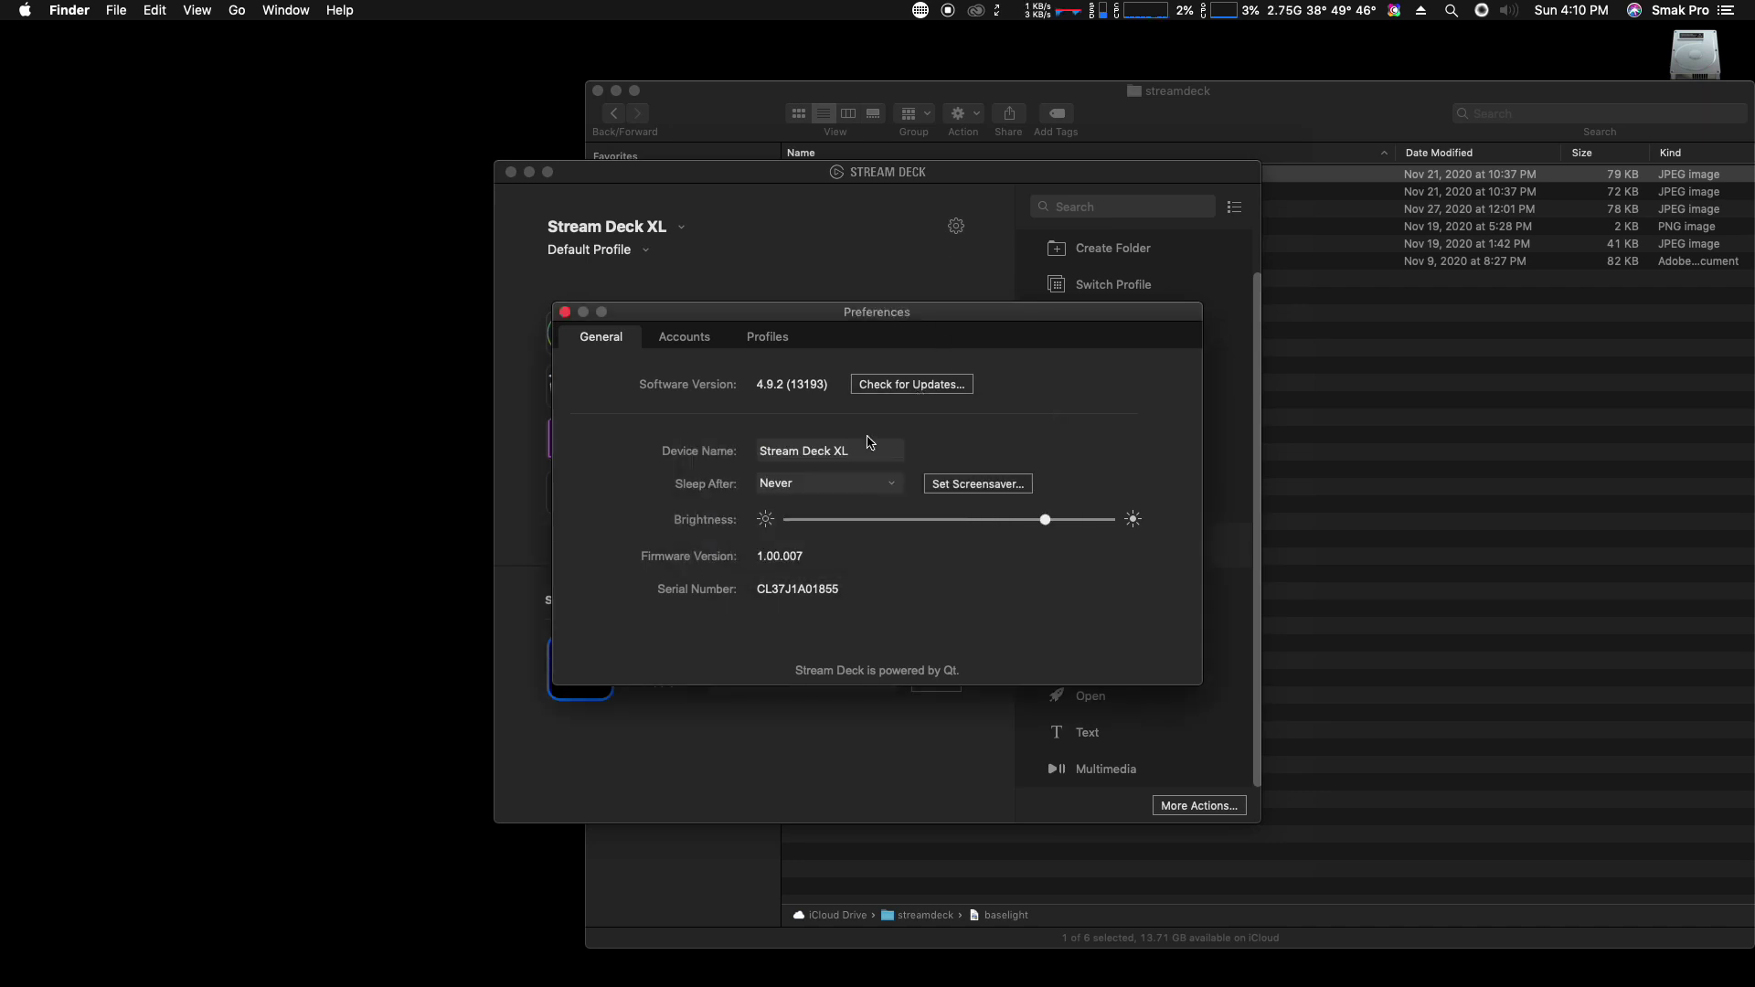
# - Rename the device as Smak Deck and have it sleep after 15 minutes
pyautogui.moveTo(869, 442); pyautogui.dragTo(539, 402)
pyautogui.write('S')
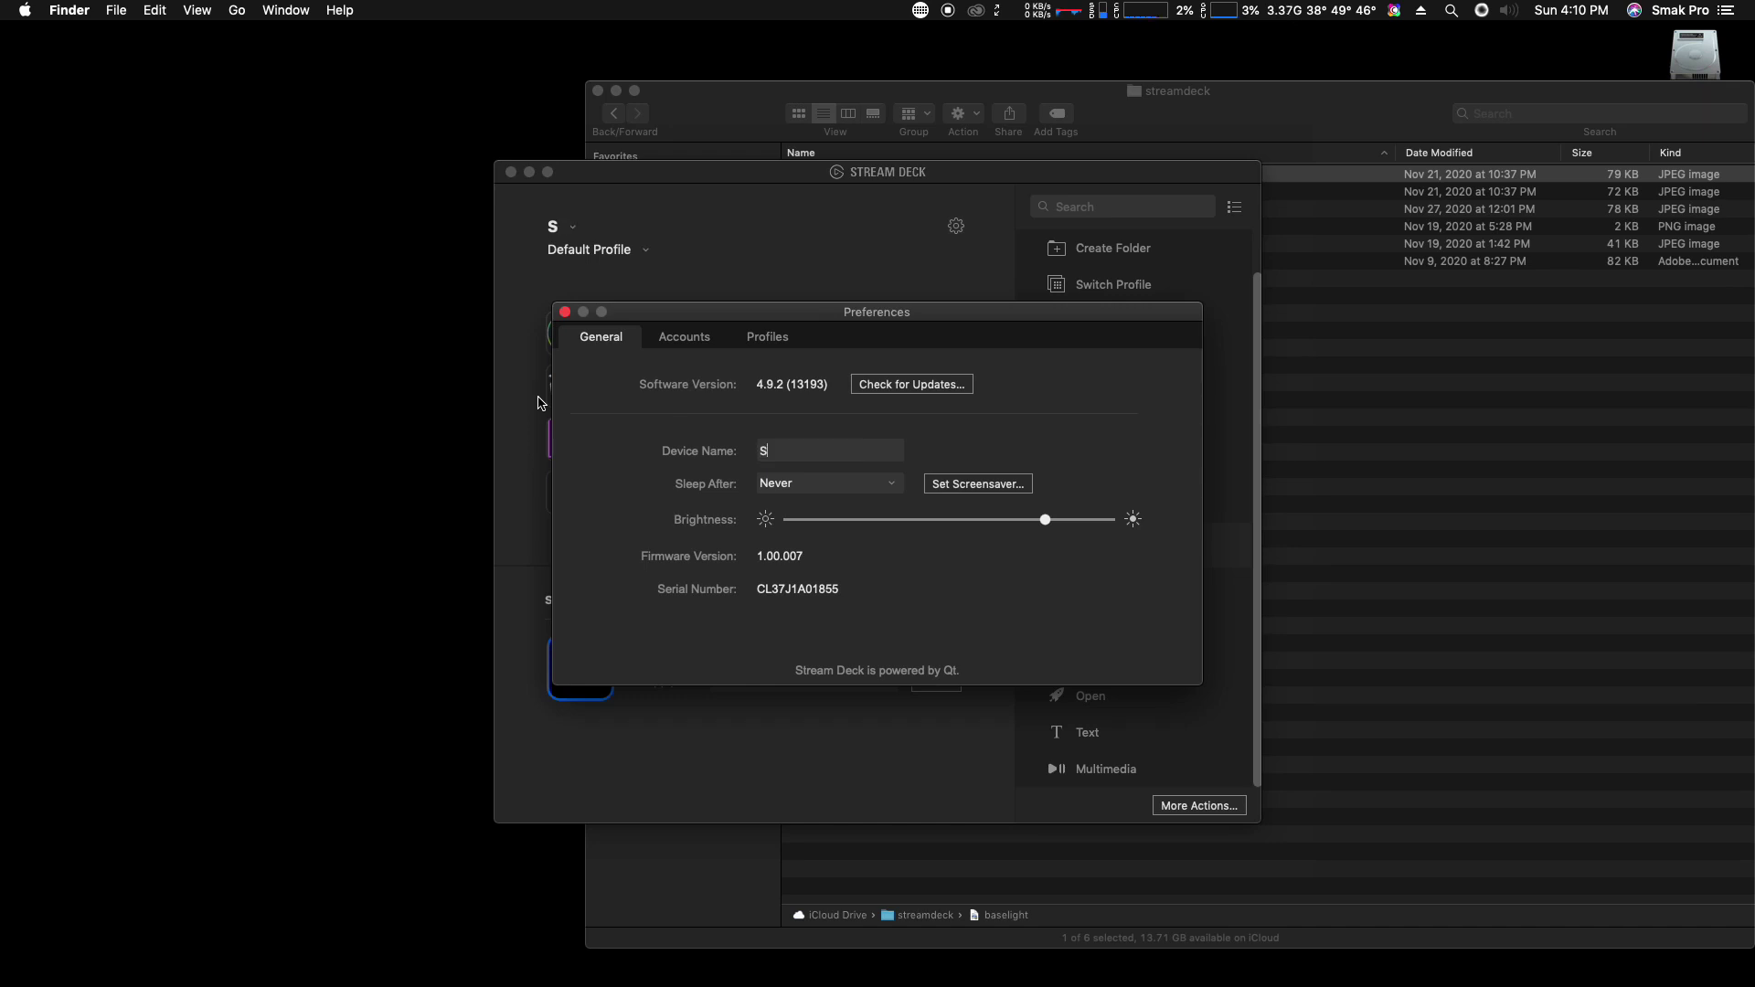
pyautogui.write('mak Defck')
pyautogui.click(867, 483)
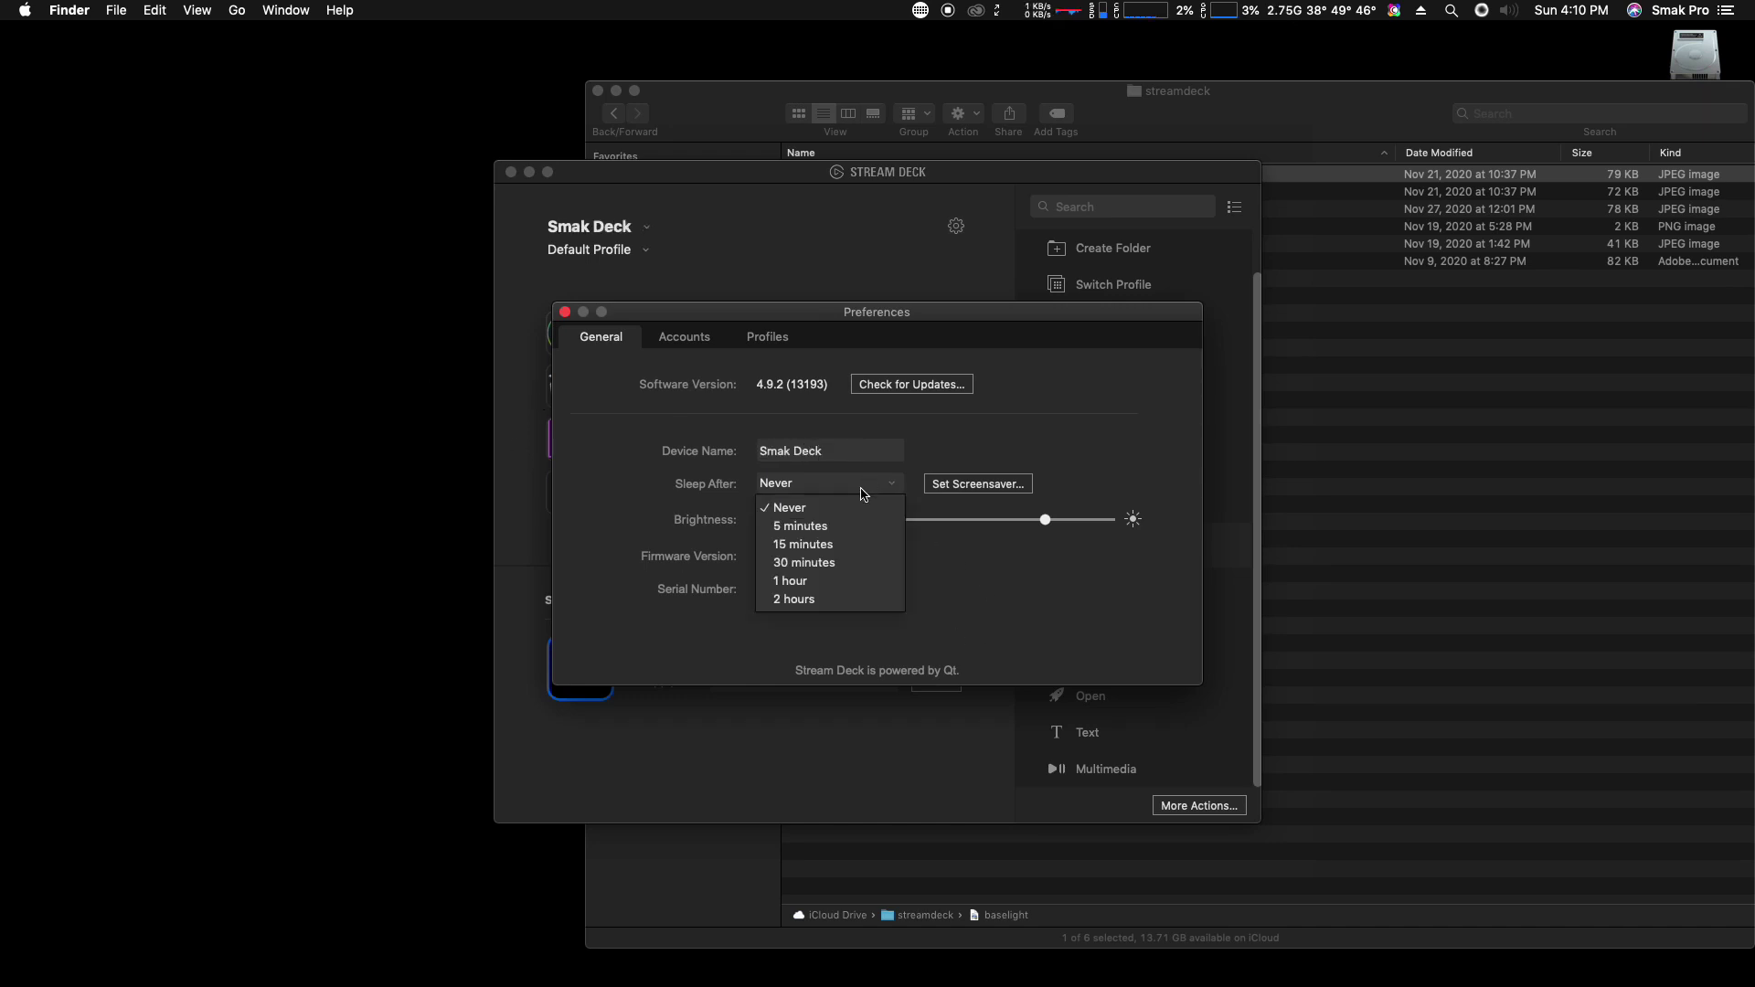
pyautogui.click(836, 545)
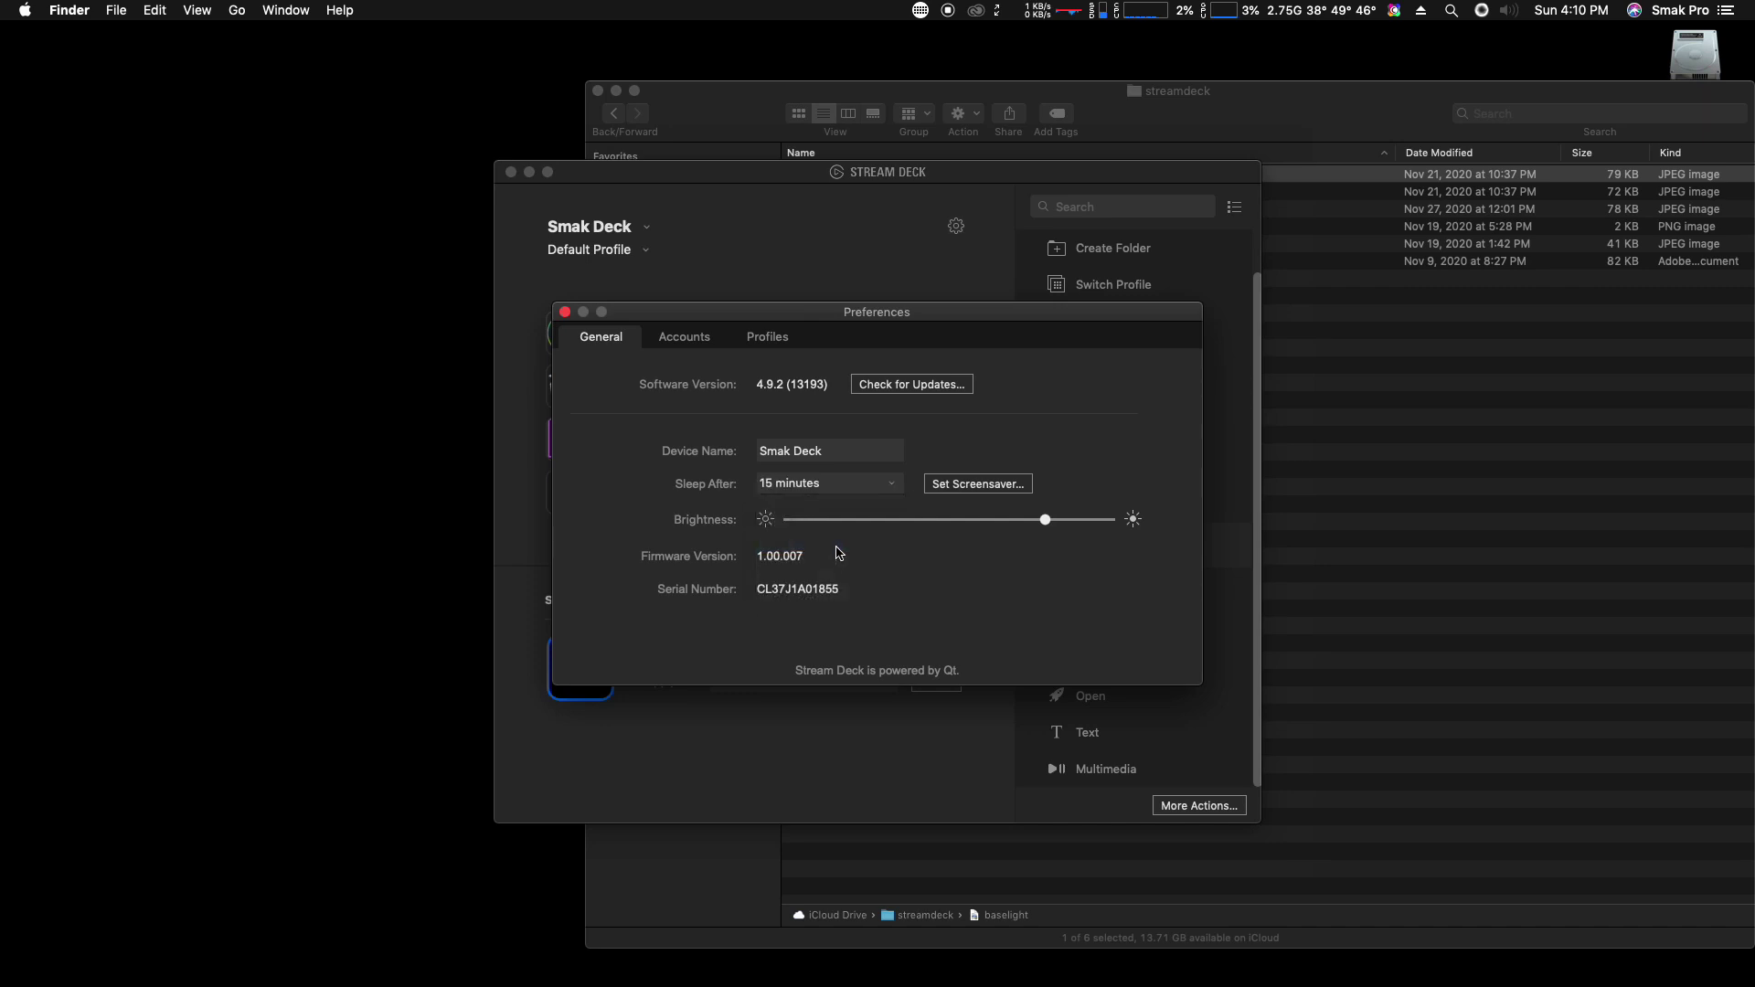
# - Set streamdeck_wallpaper.jpg from the streamdeck folder as the device's screensaver
pyautogui.click(999, 483)
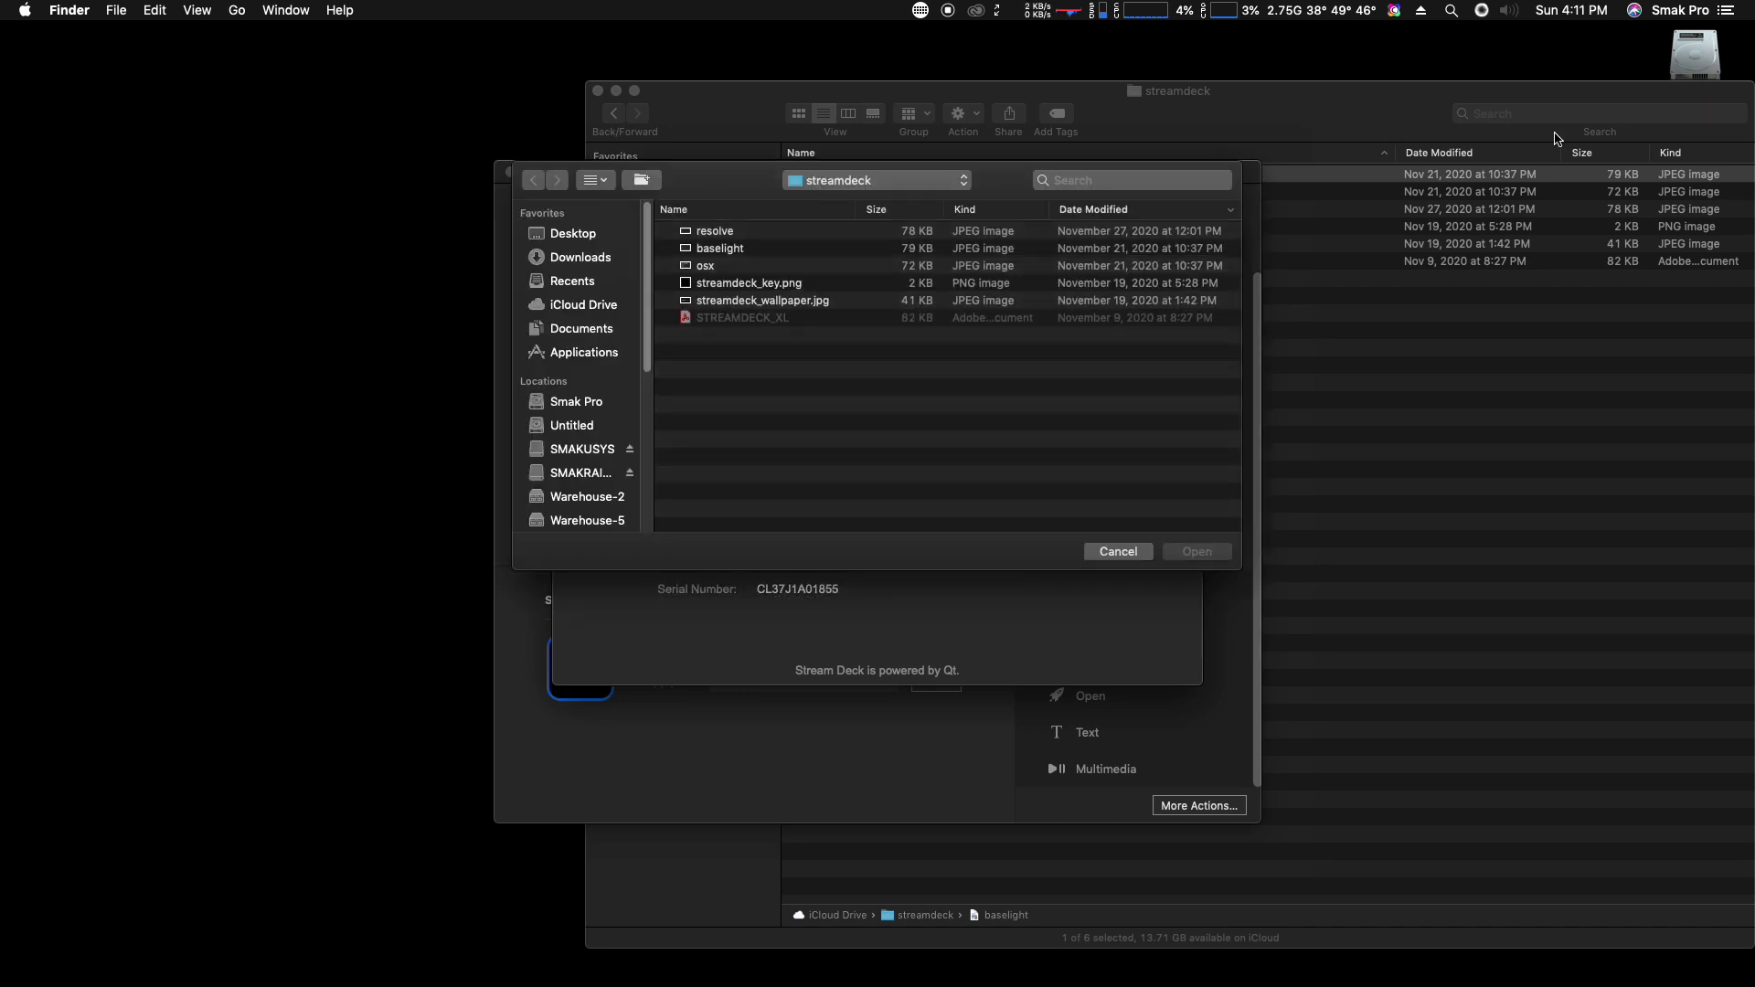
pyautogui.click(729, 301)
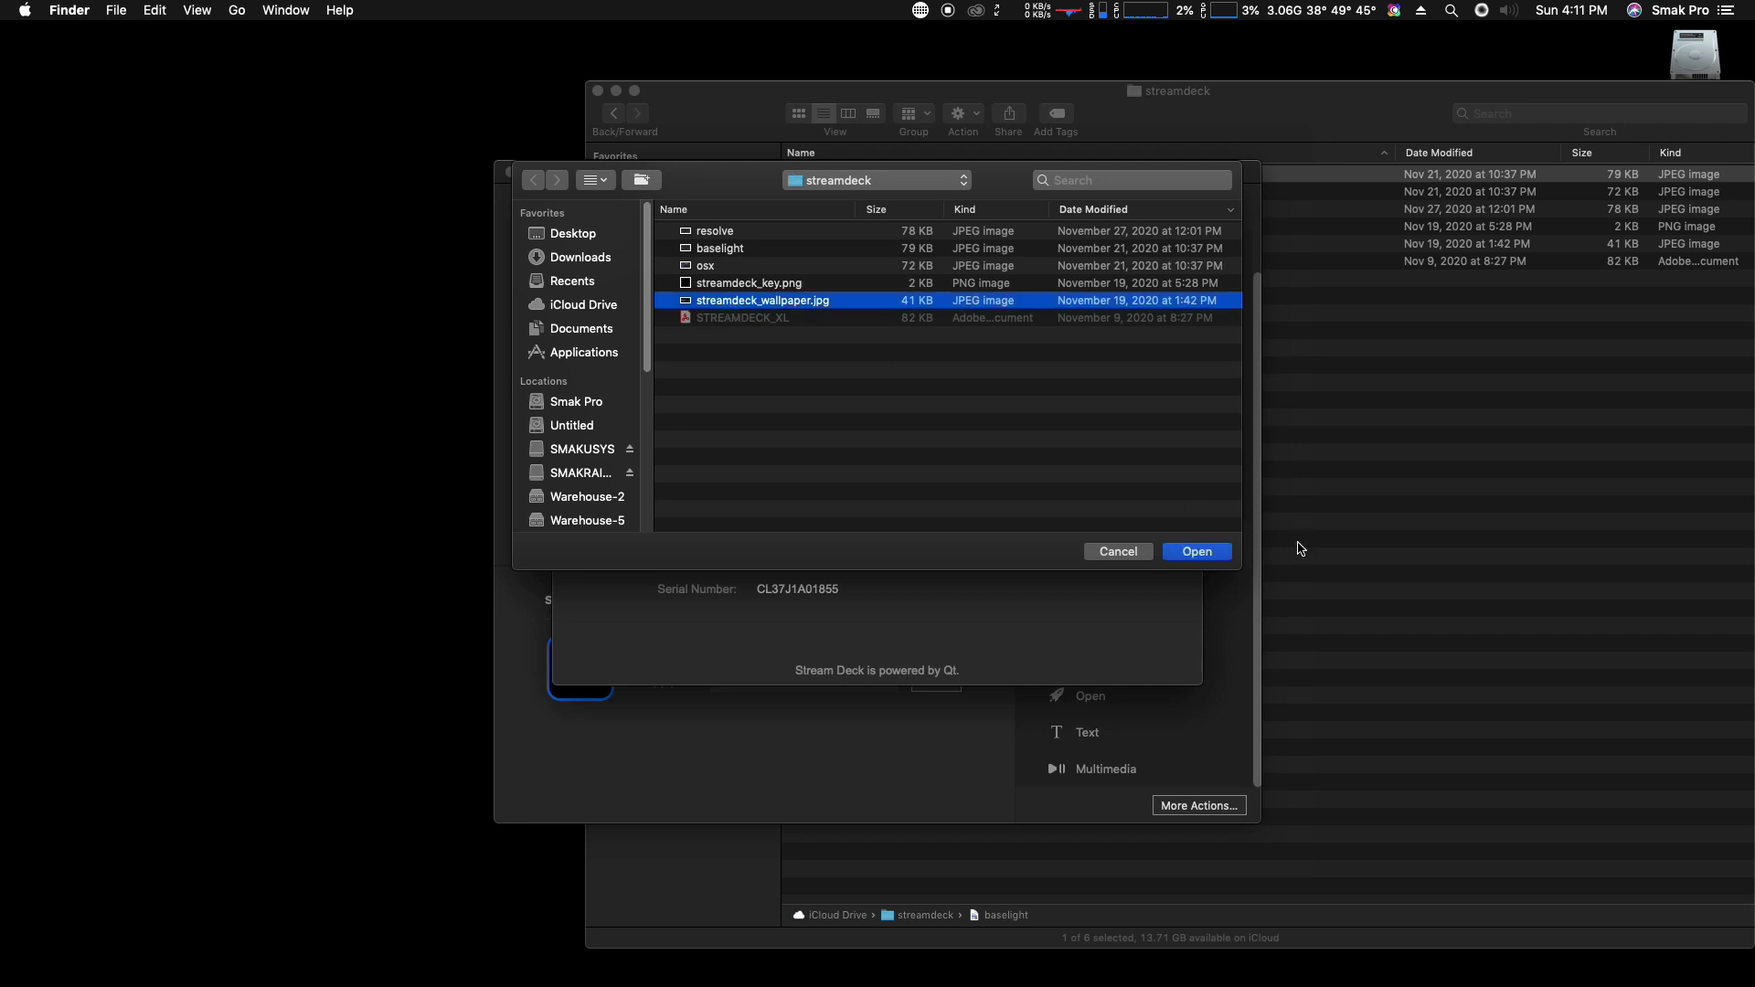
pyautogui.click(1218, 553)
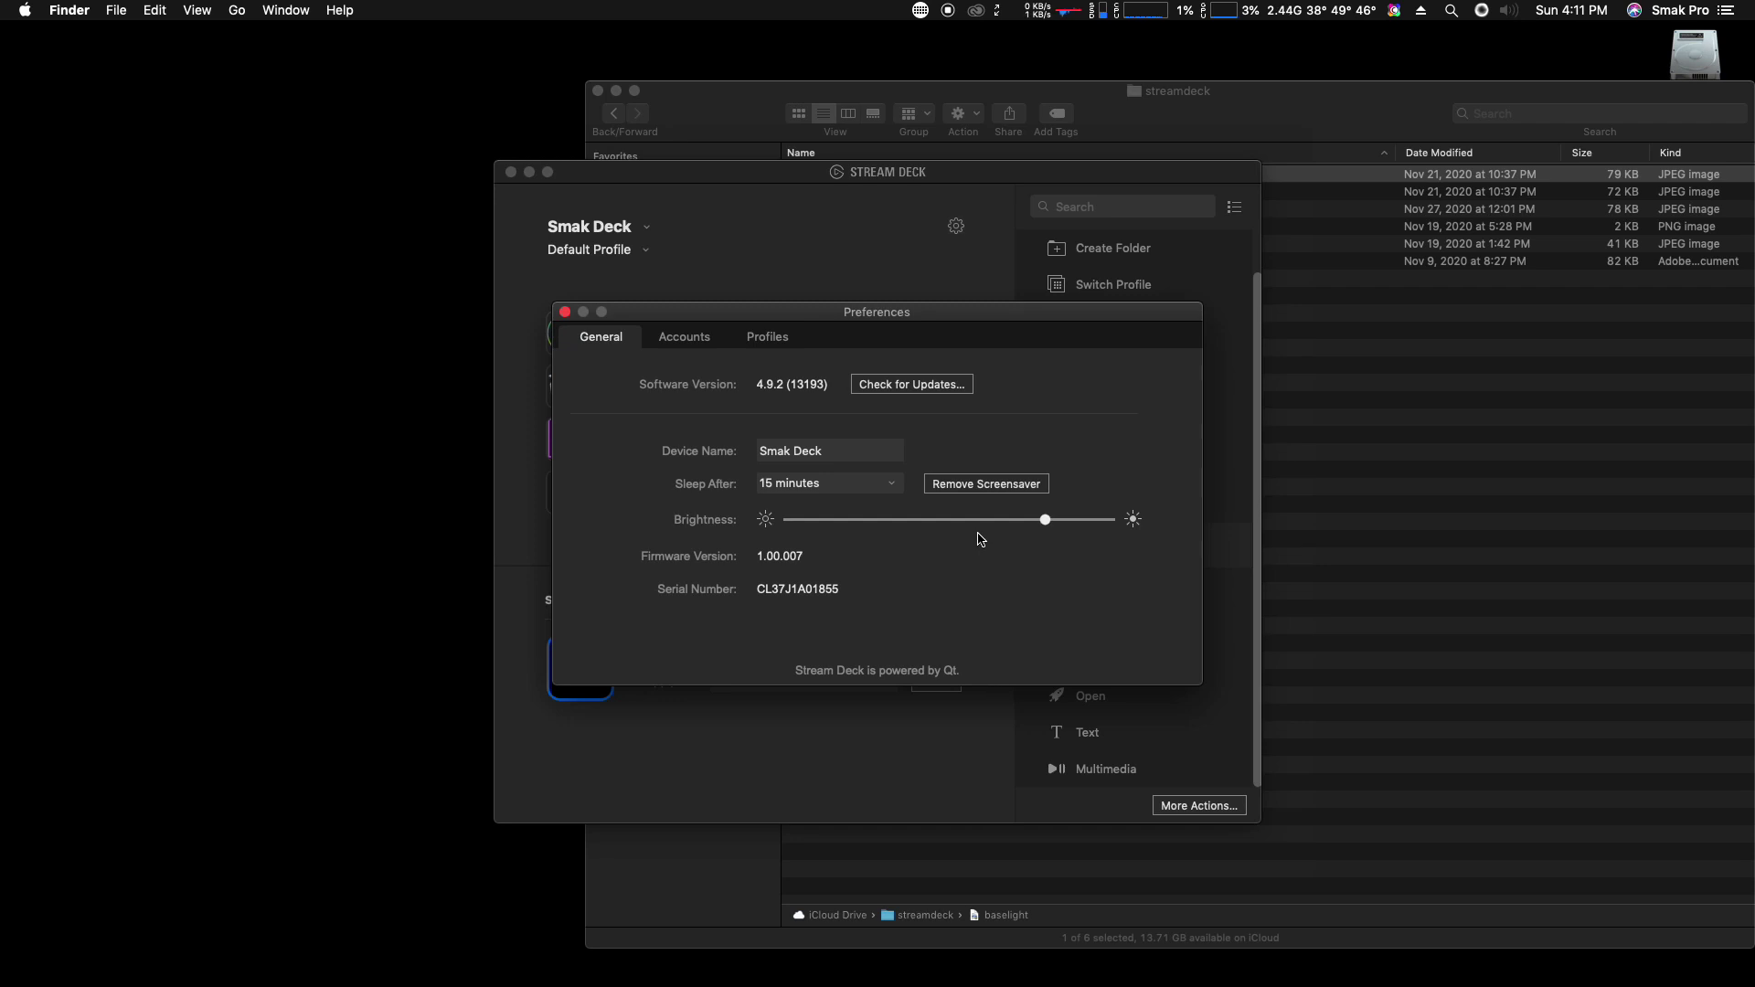
# - Examine which account types can be added in the preferences
pyautogui.click(672, 342)
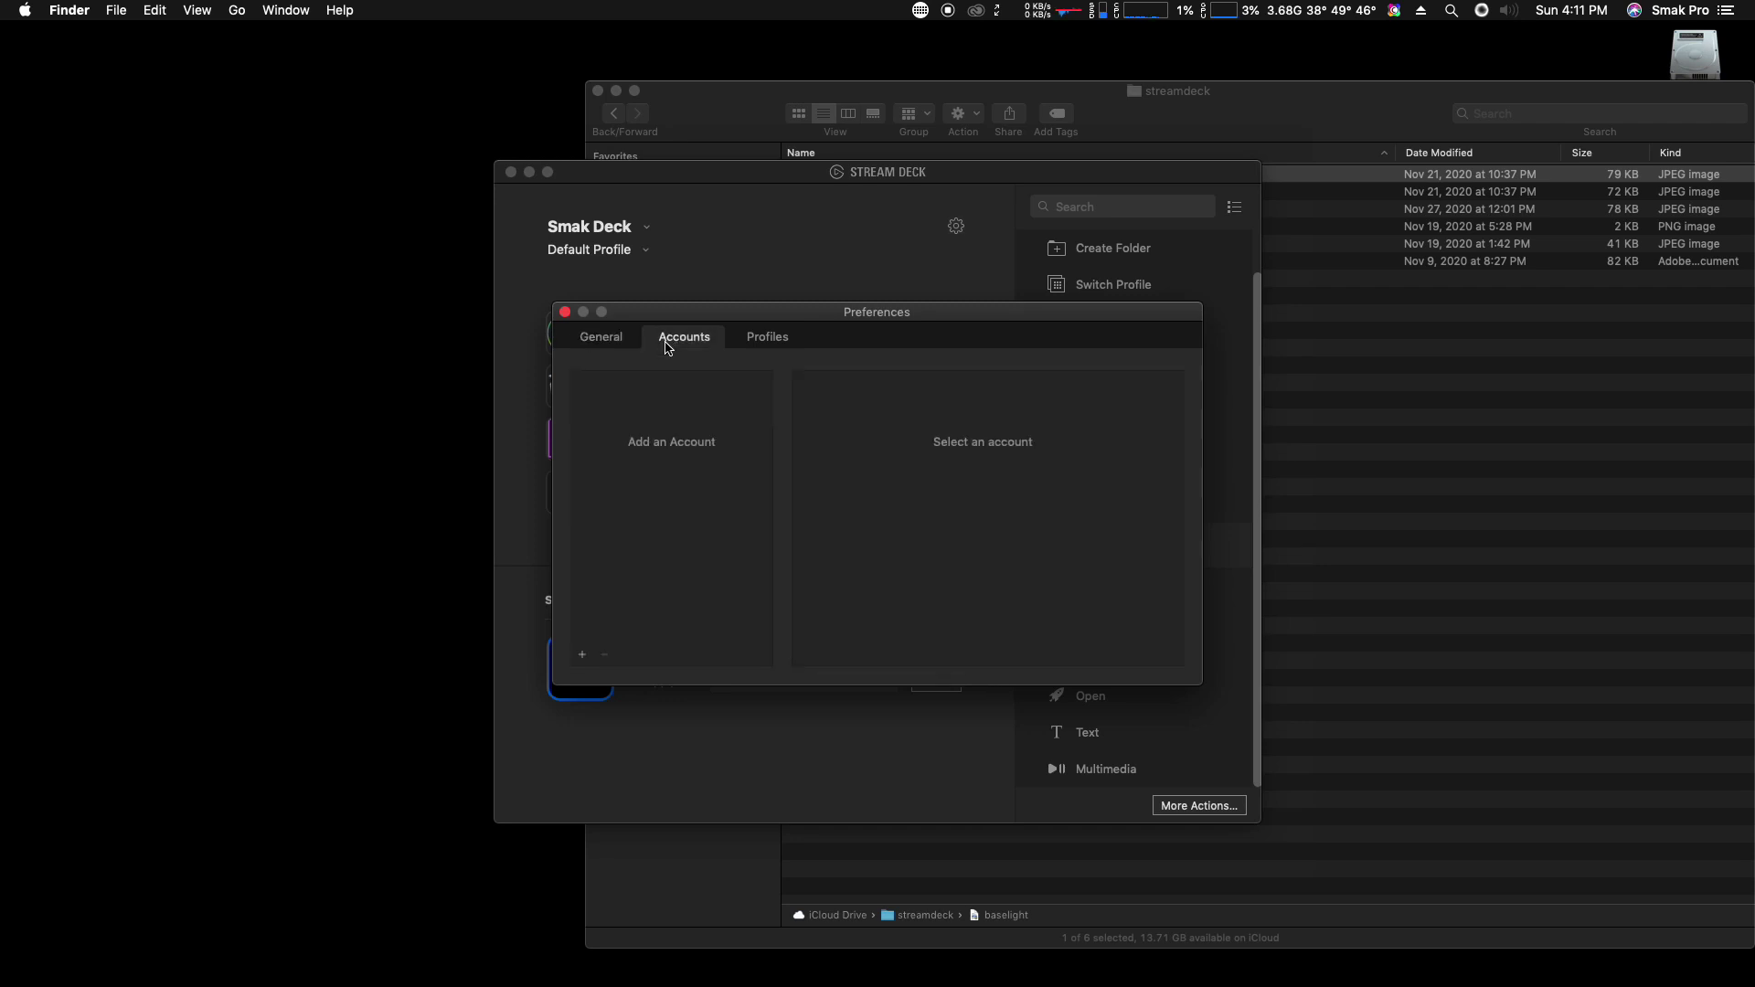
pyautogui.click(583, 655)
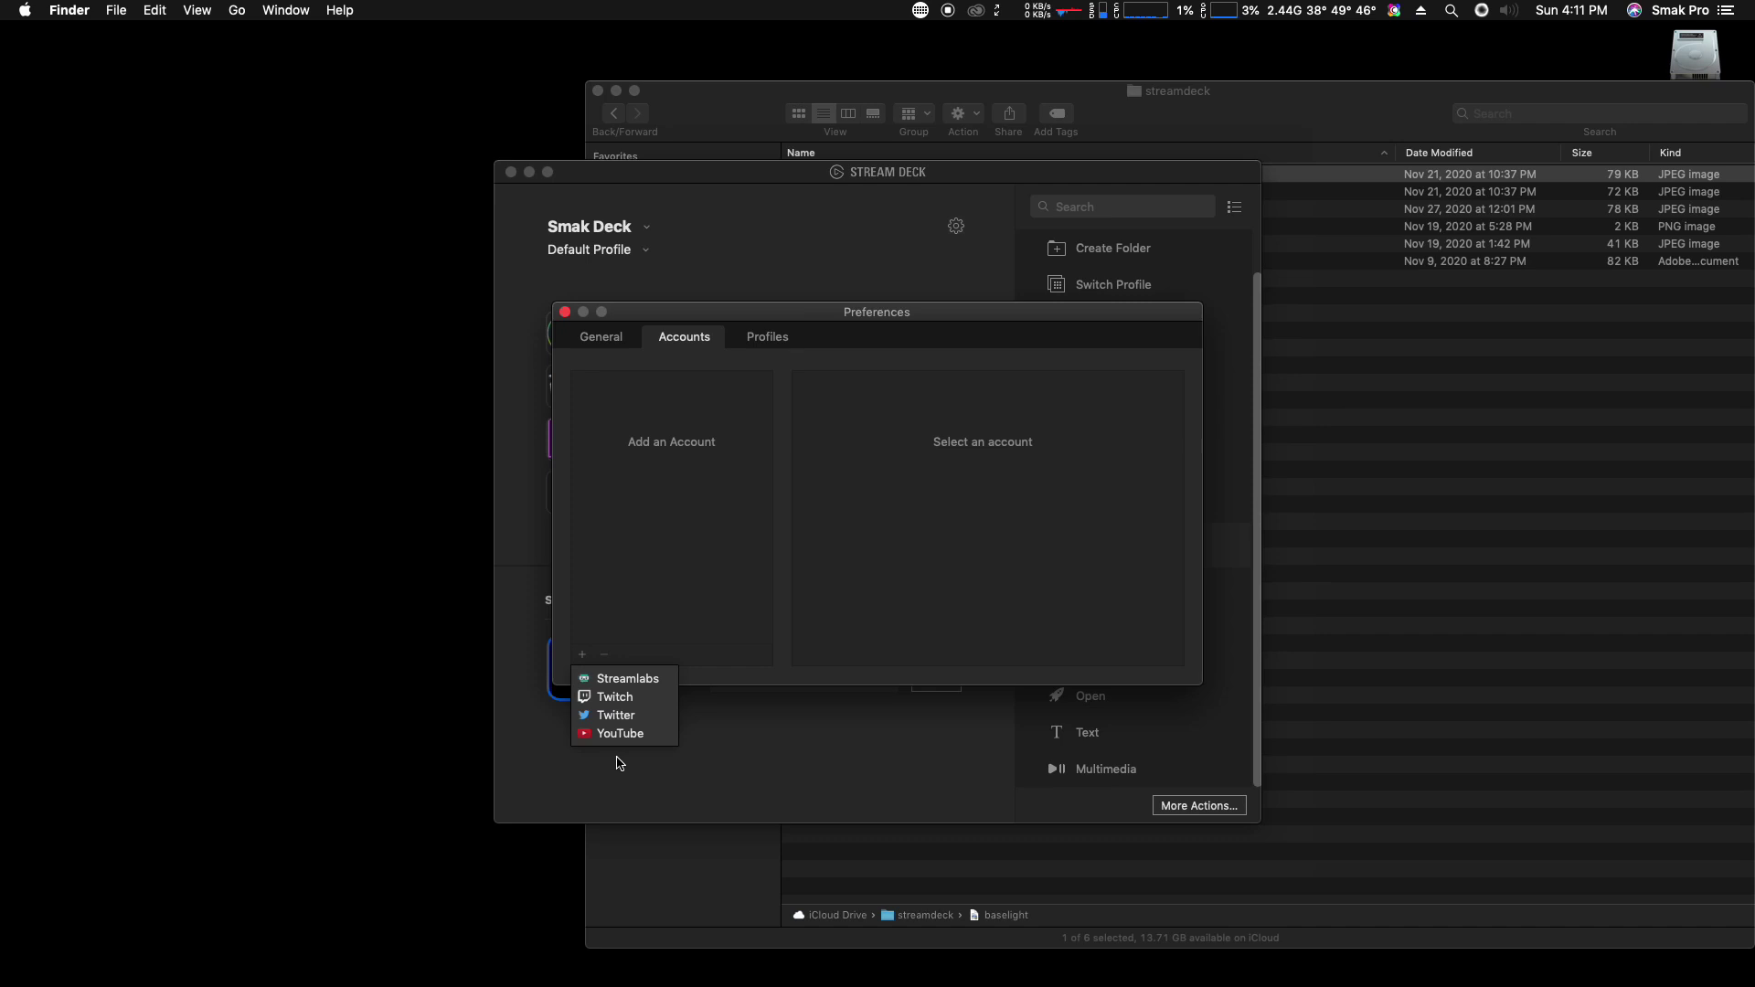
pyautogui.click(799, 334)
# - Rename the Default Profile as OSX in the profile preferences
pyautogui.click(779, 338)
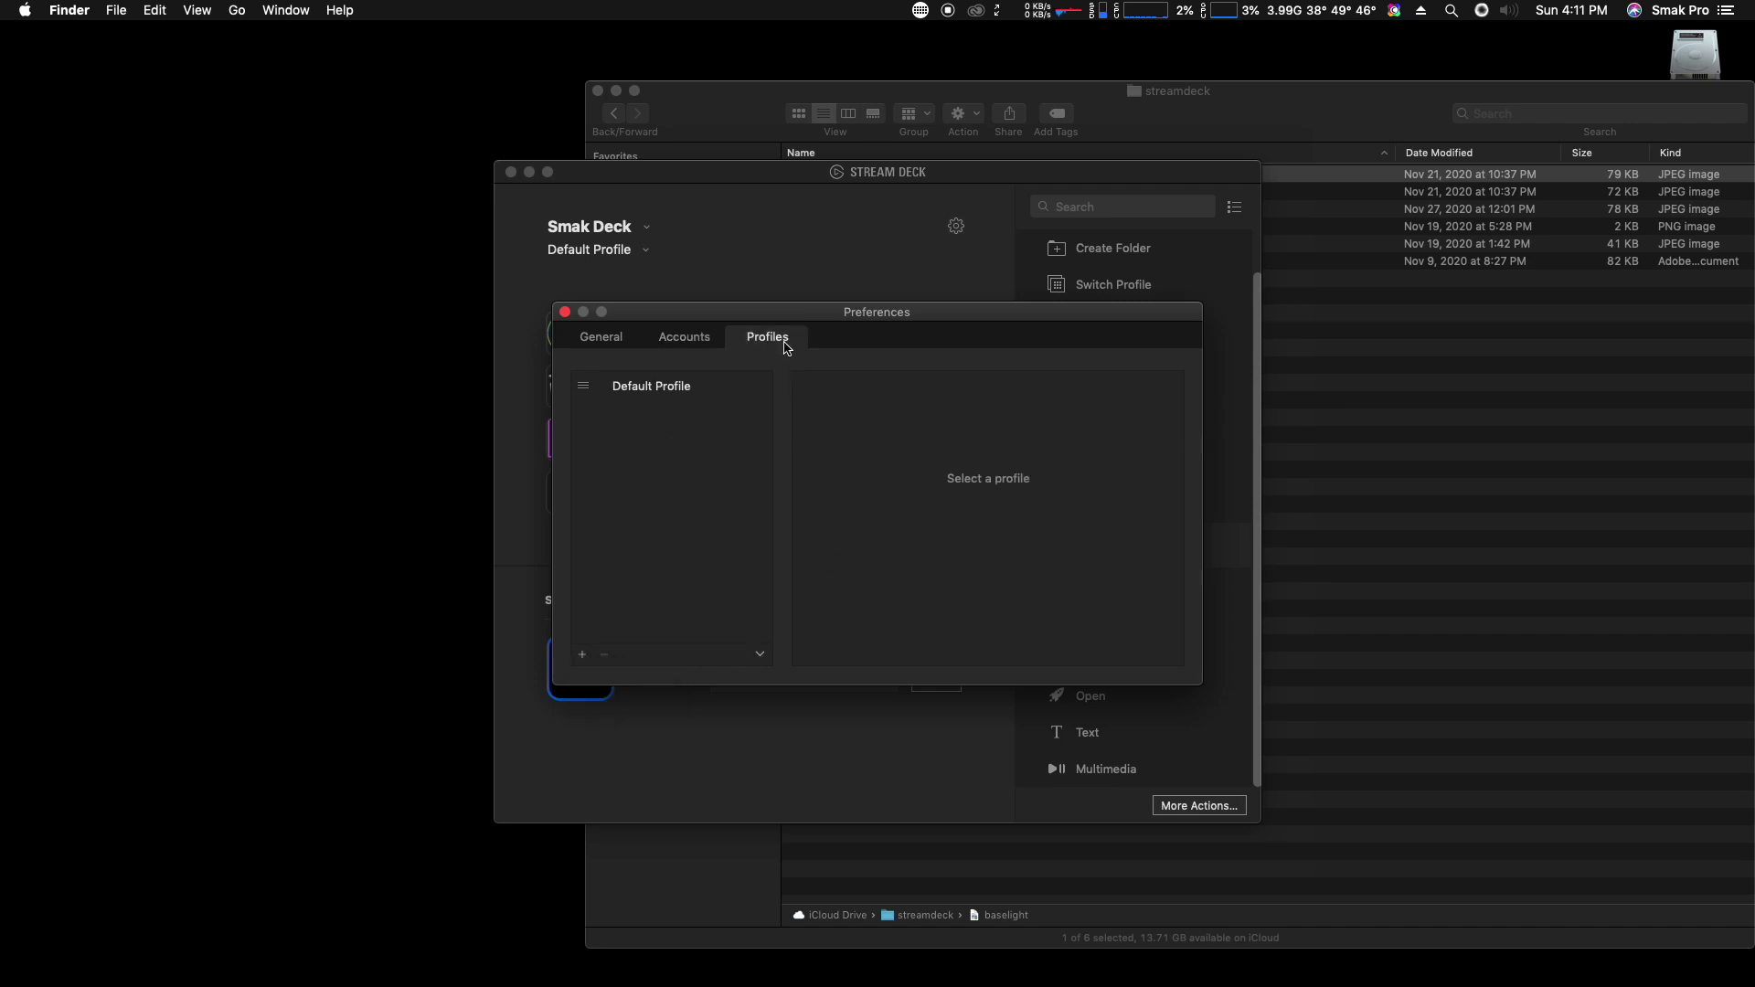
pyautogui.click(624, 385)
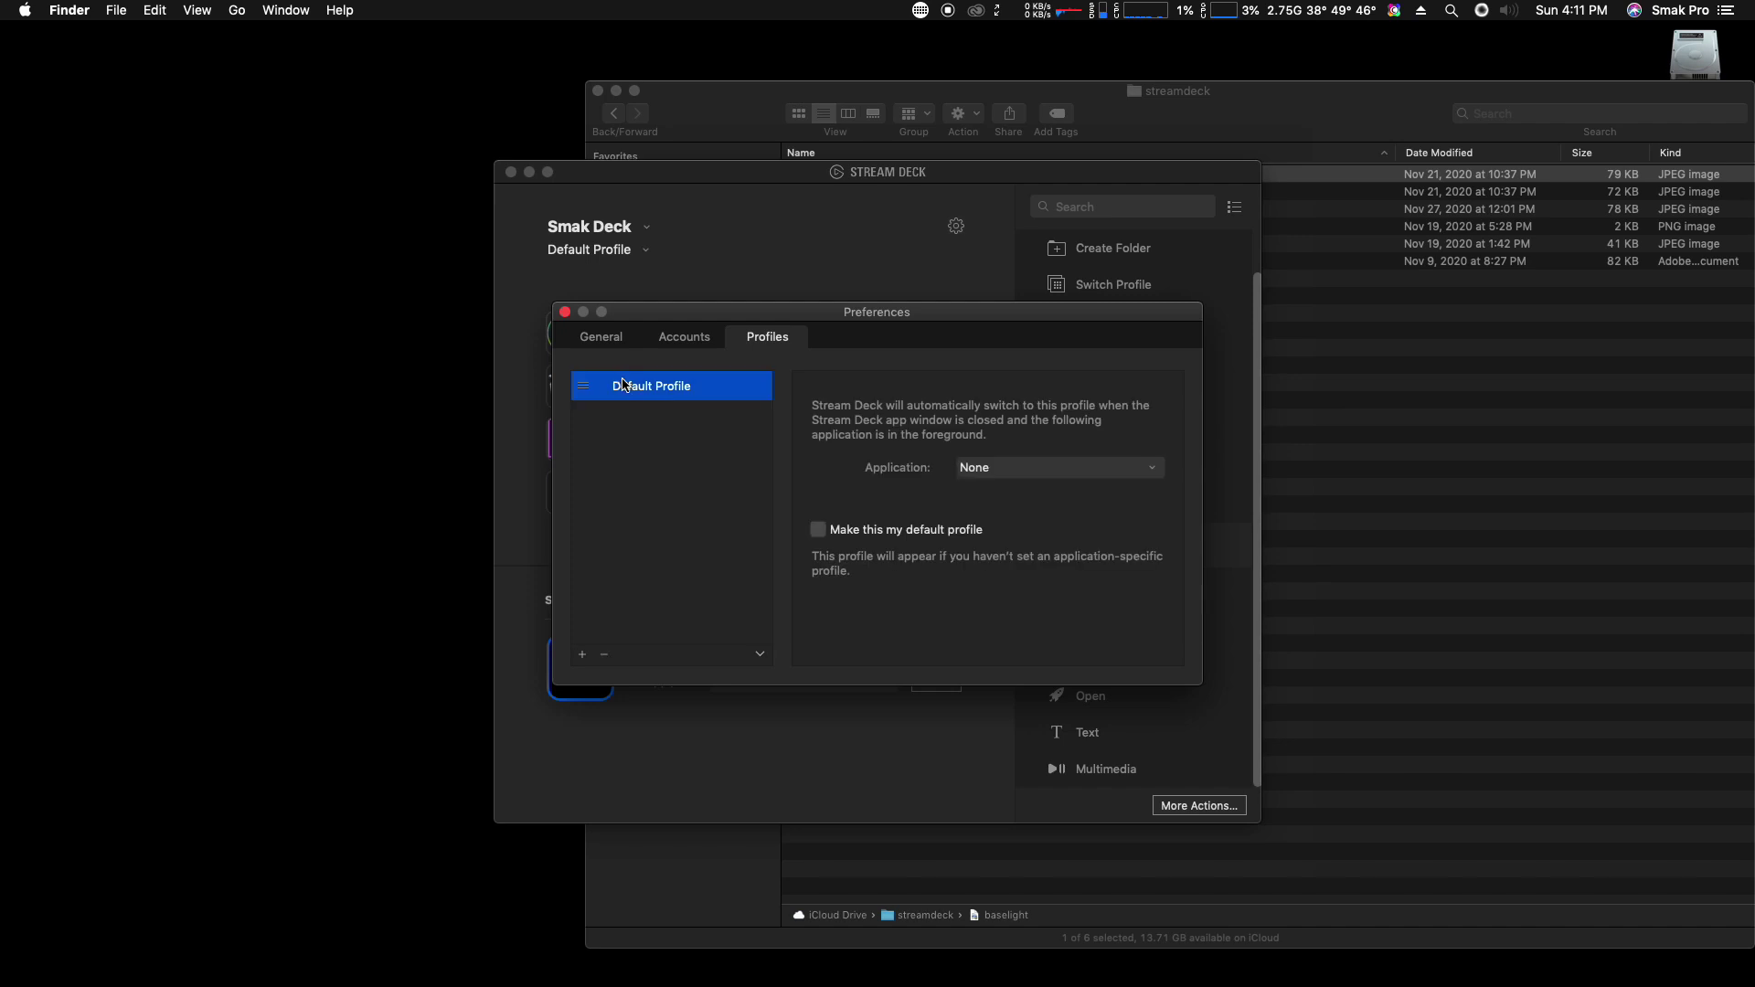
pyautogui.doubleClick(673, 389)
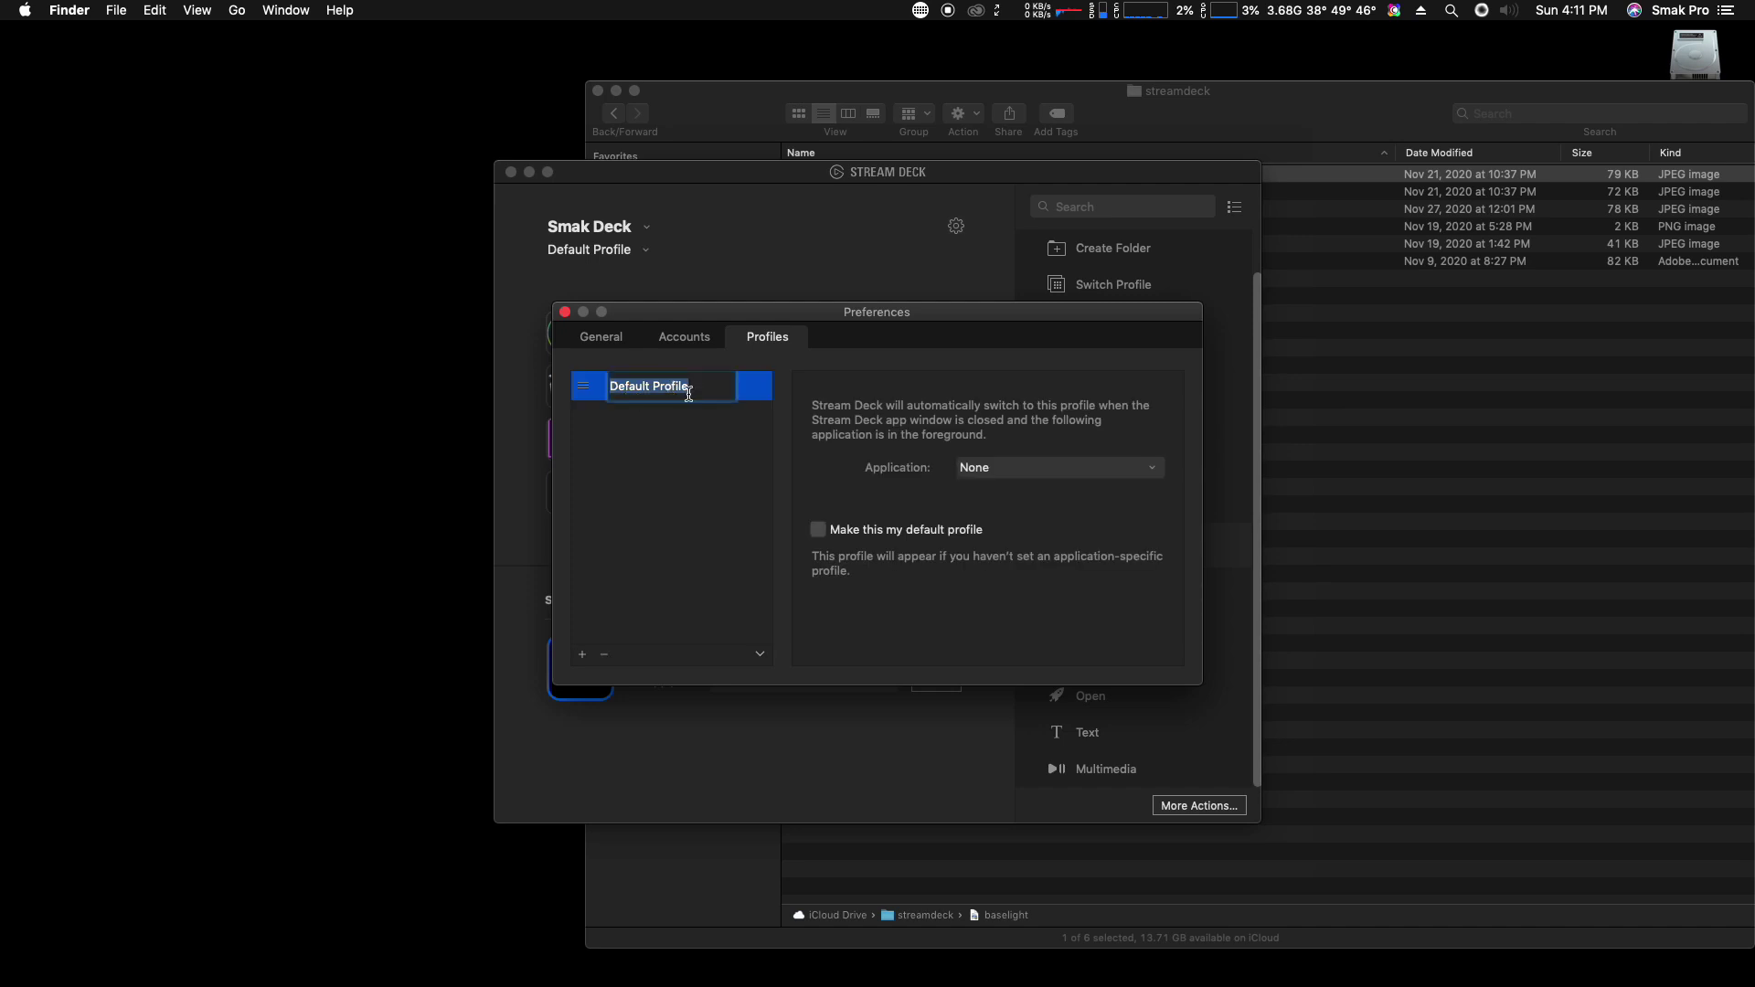
pyautogui.write('OSX')
pyautogui.press('Return')
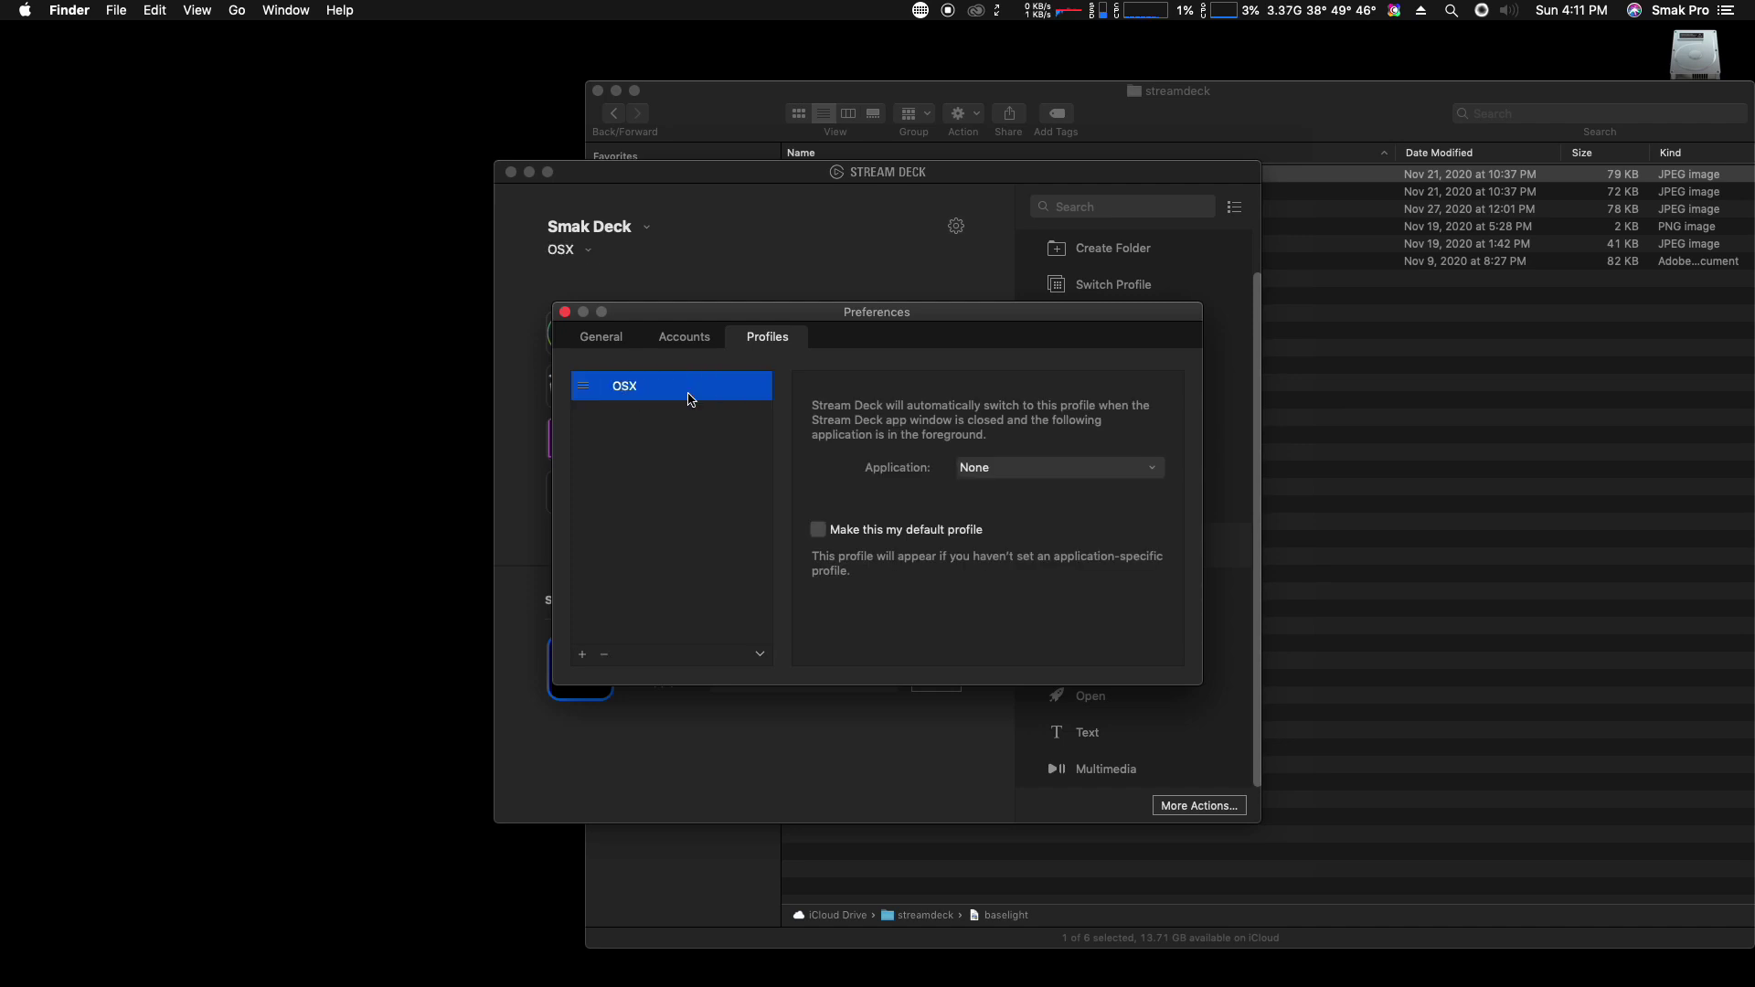
# - Assign Finder to the OSX profile and make it the default profile
pyautogui.click(992, 469)
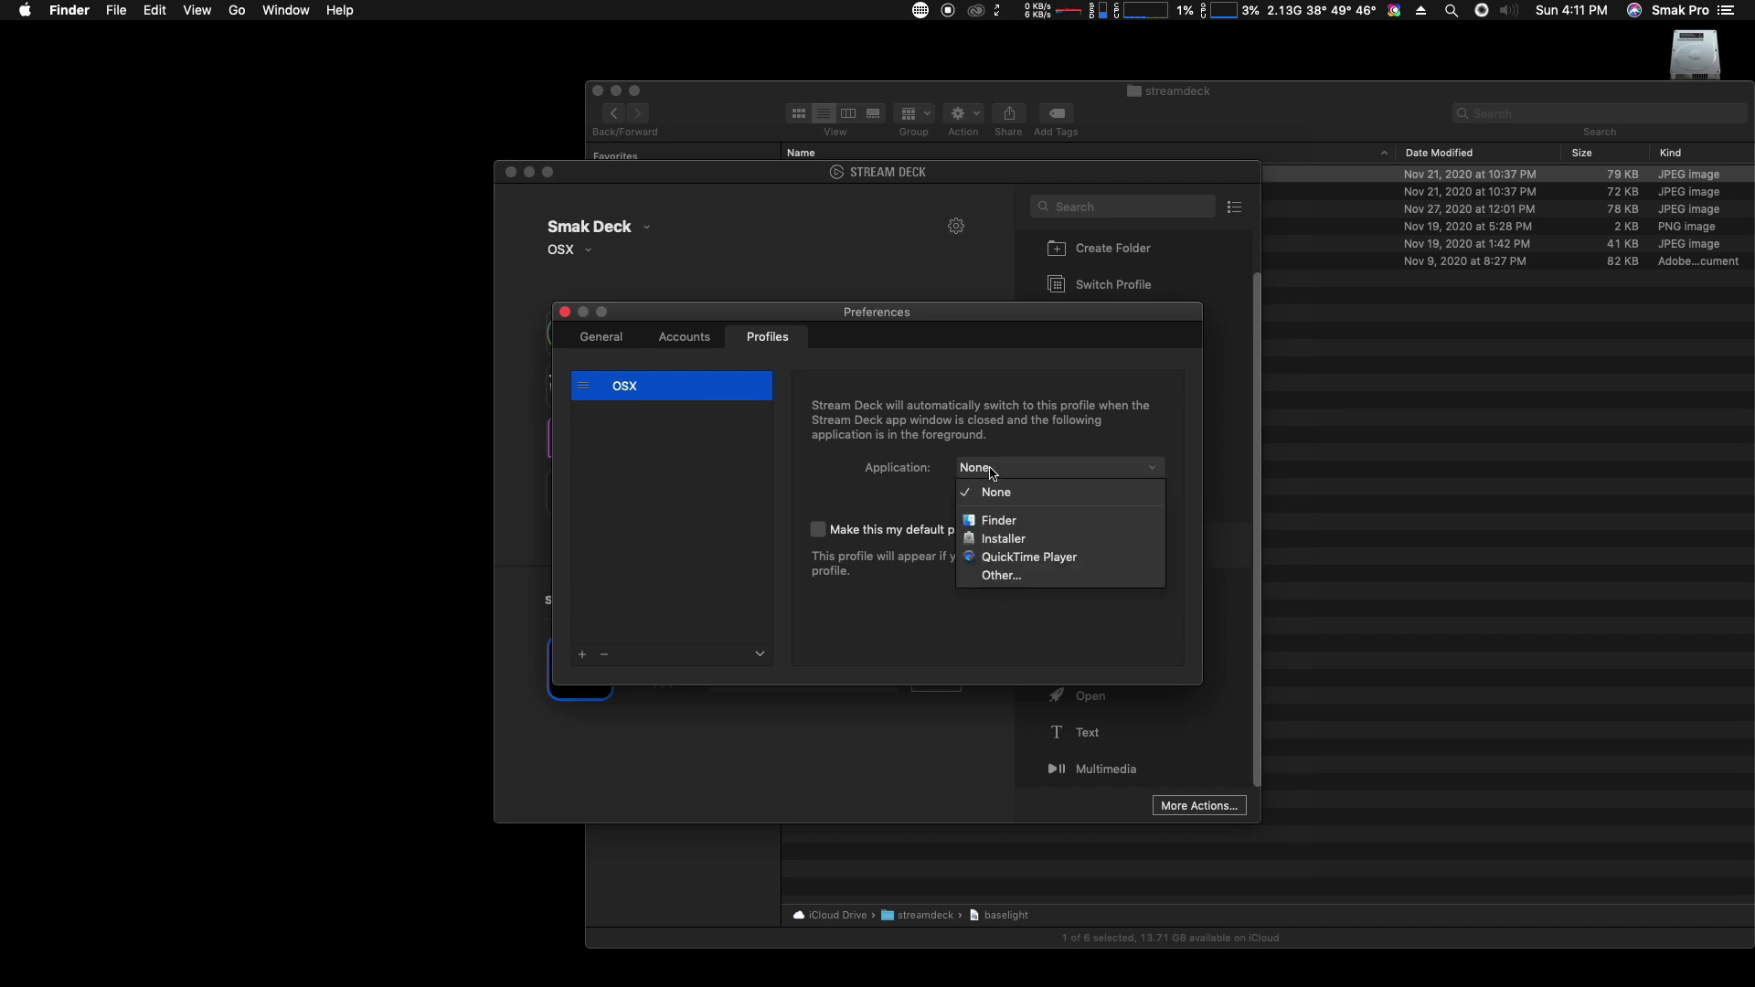
pyautogui.click(1015, 523)
pyautogui.click(820, 532)
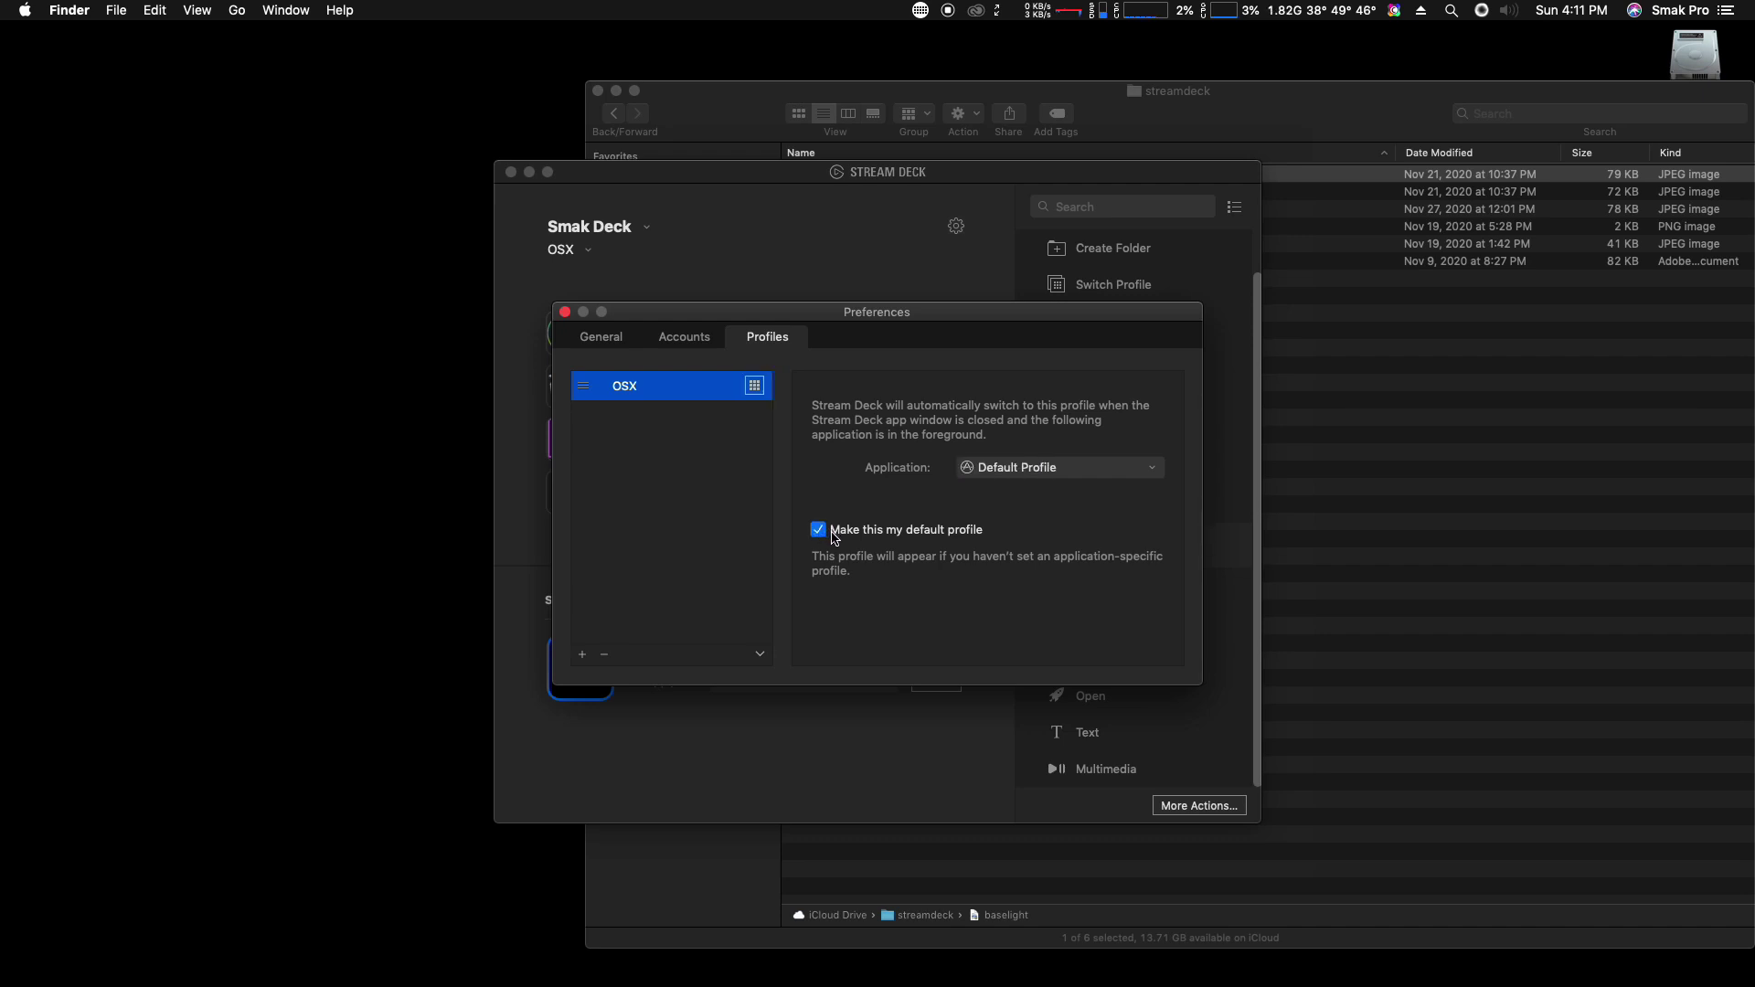
# - Add a second profile named DaVinci Resolve
pyautogui.click(584, 655)
pyautogui.doubleClick(645, 423)
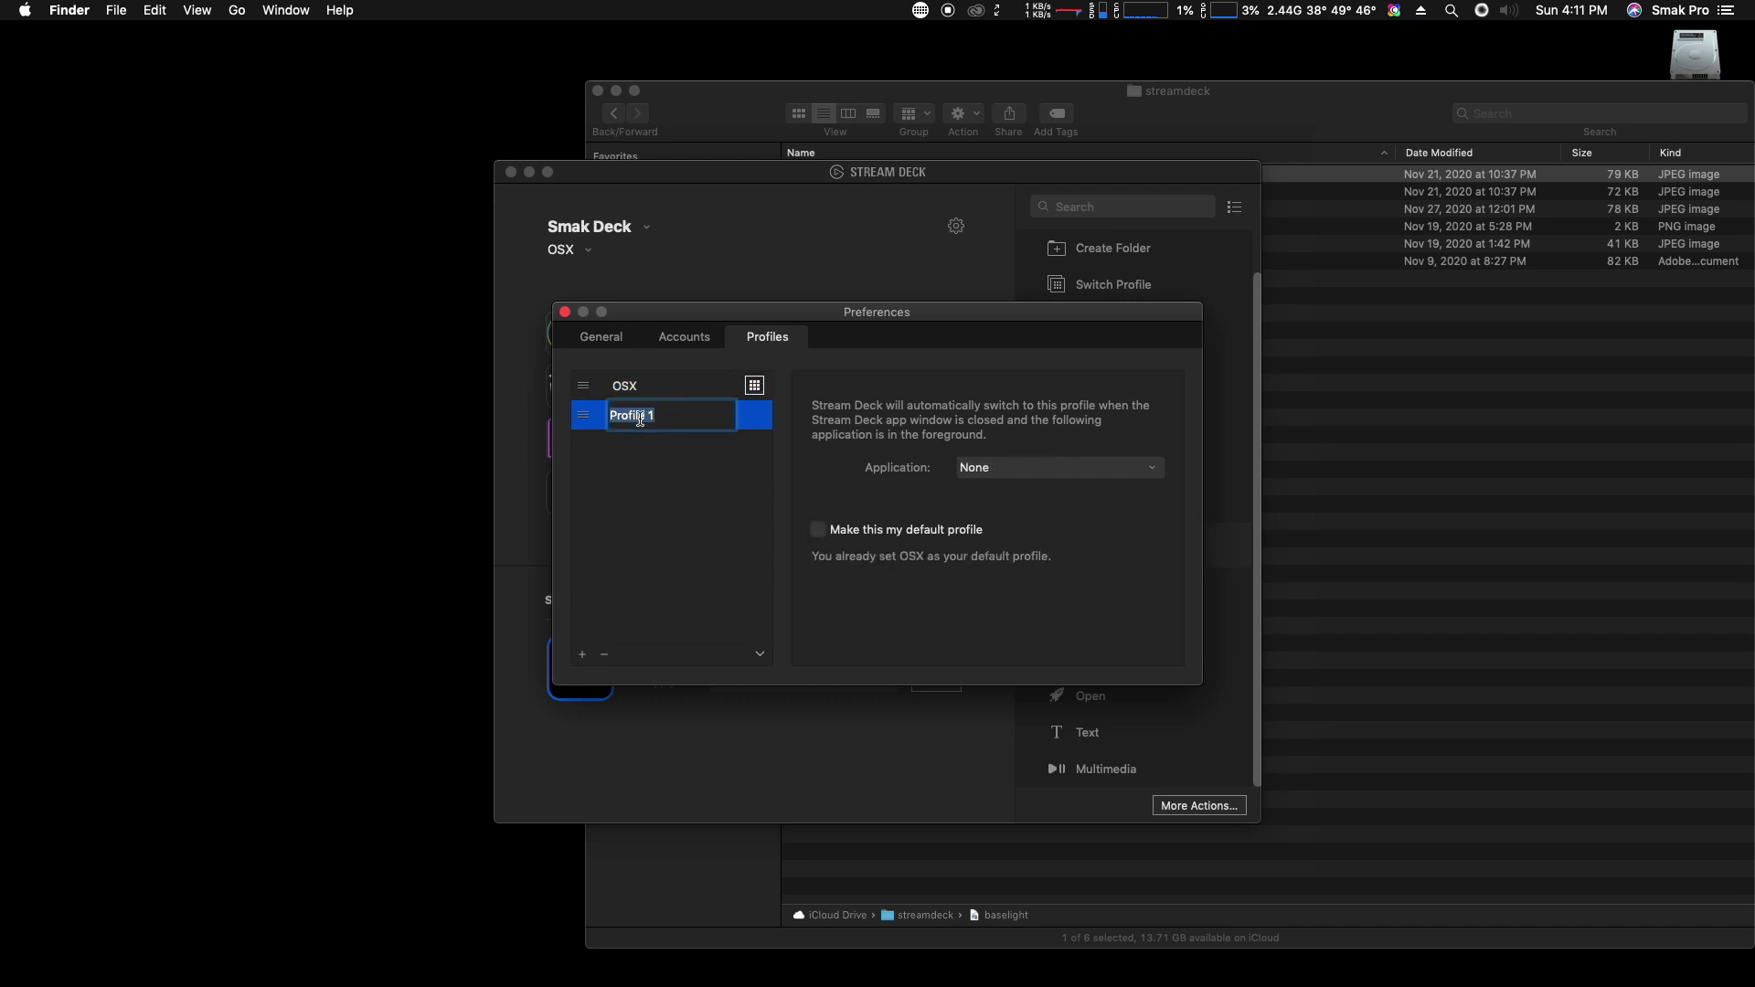
pyautogui.write('DaVinci Resolve')
pyautogui.press('Return')
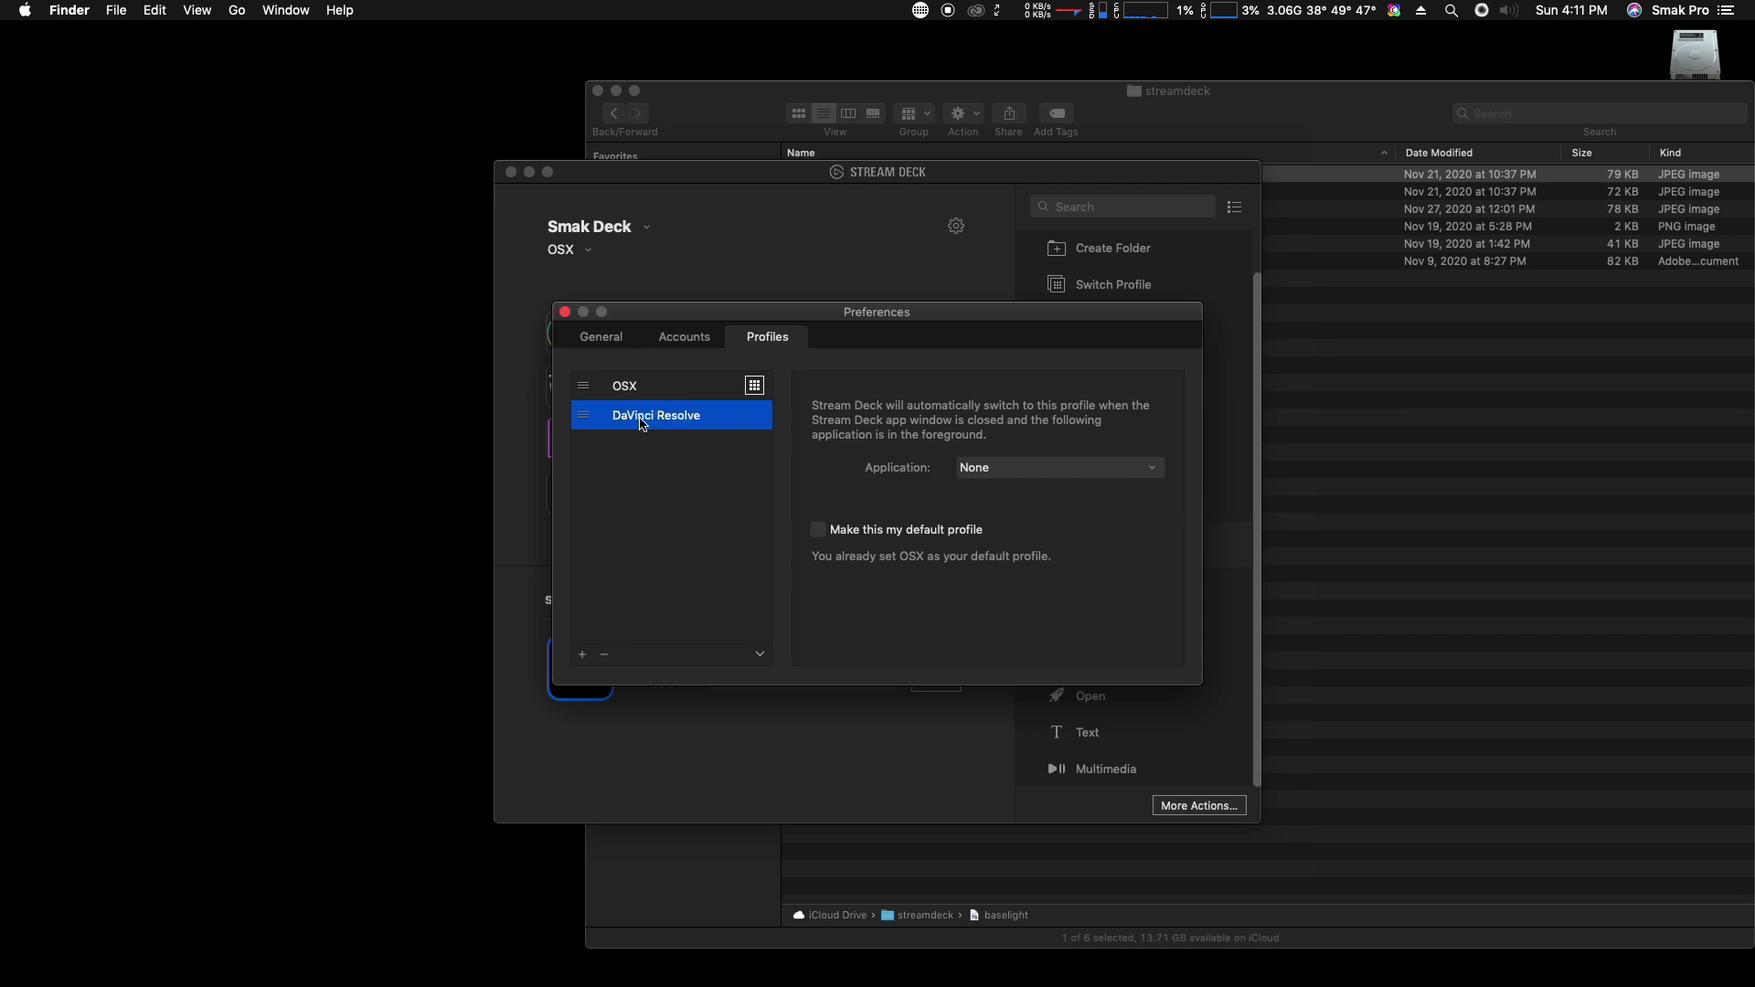
# - Link the DaVinci Resolve profile to the DaVinci Resolve application and close the preferences
pyautogui.click(1033, 466)
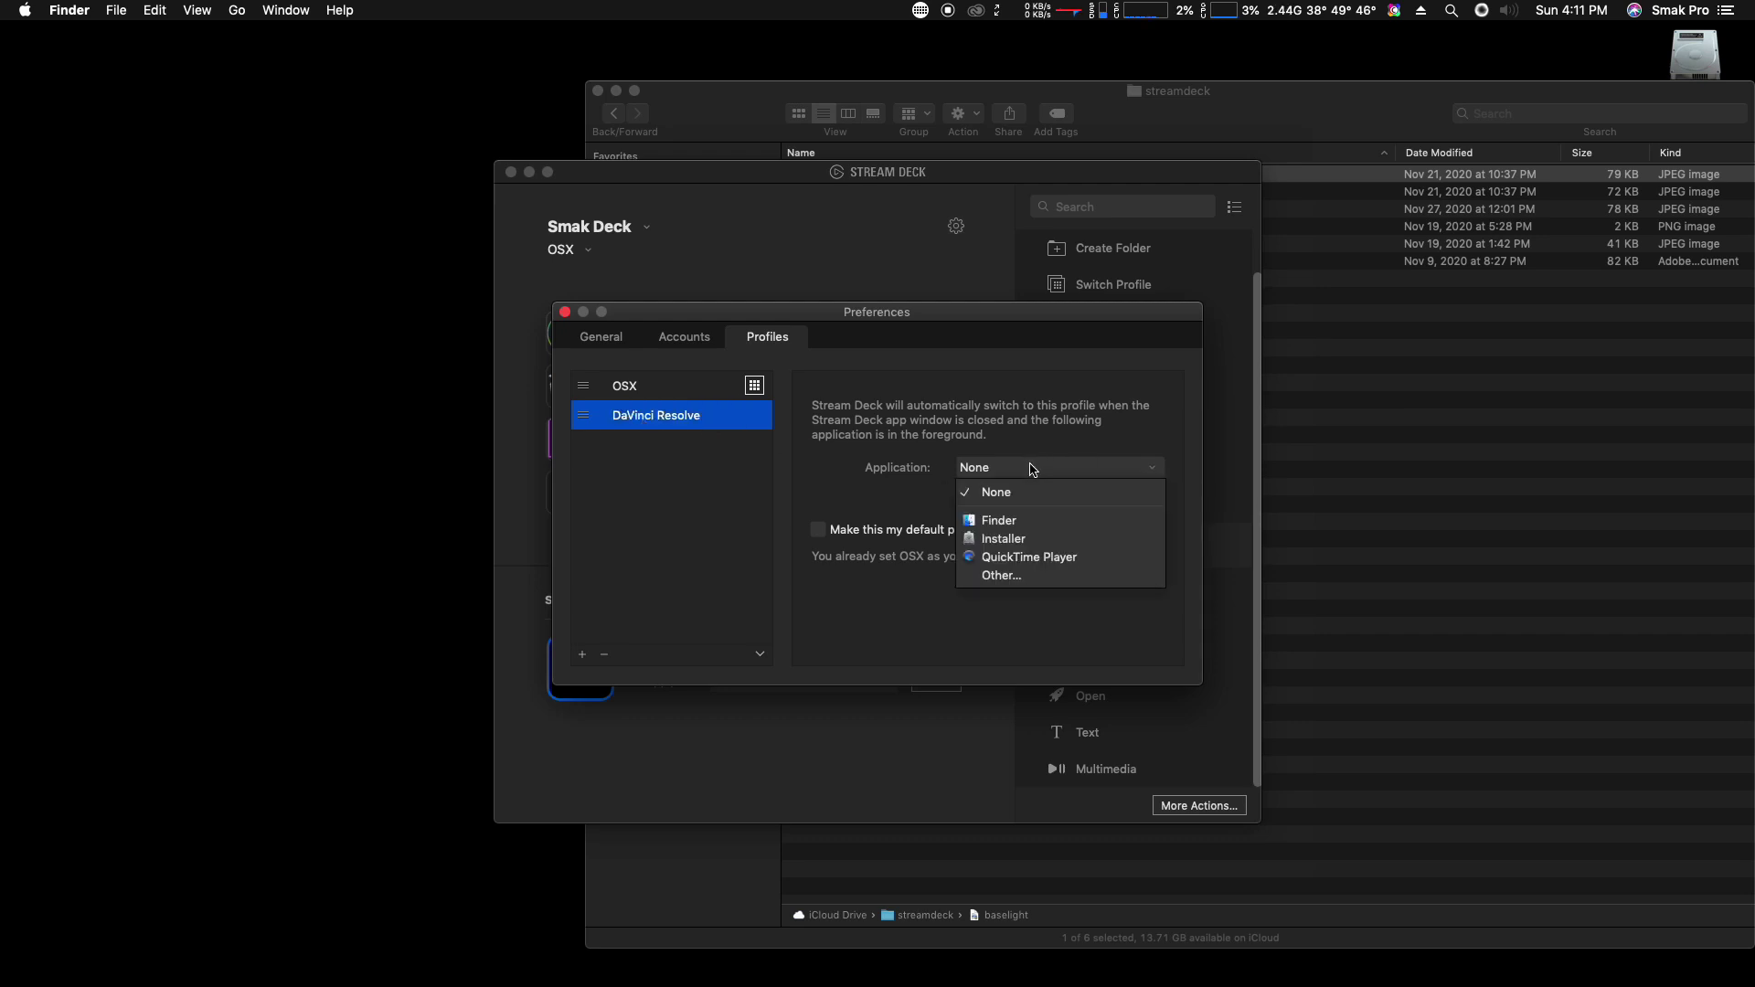
pyautogui.click(1001, 575)
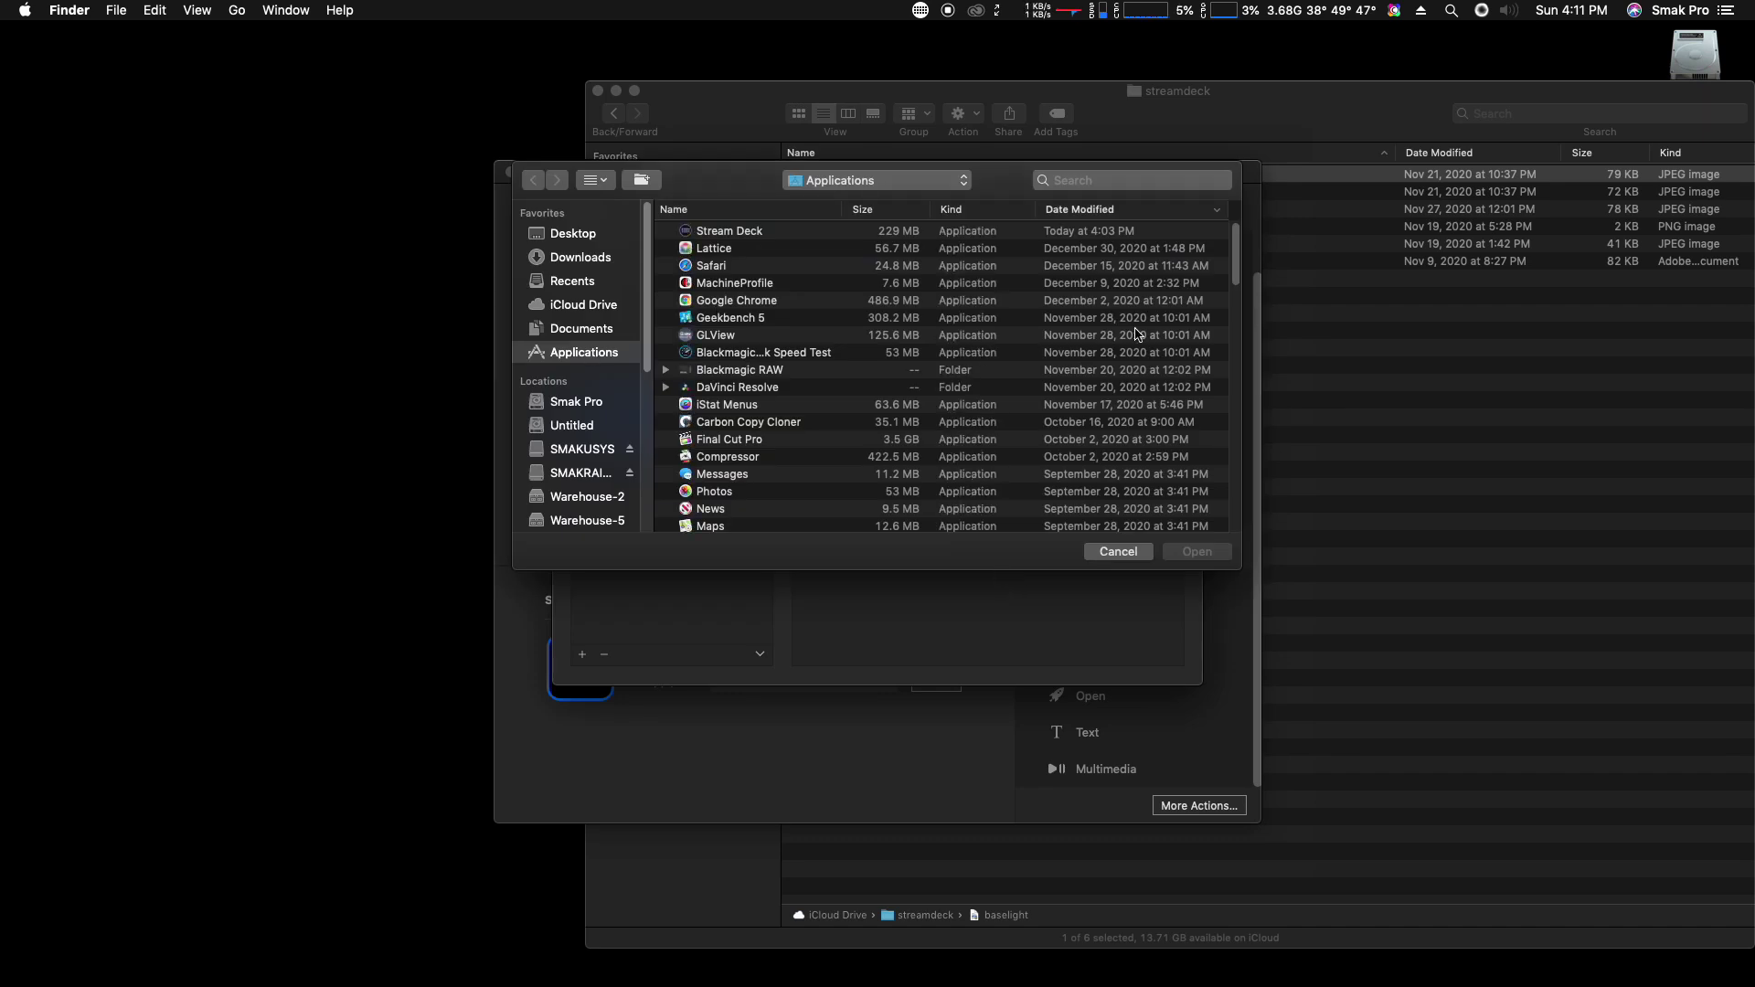
pyautogui.doubleClick(772, 388)
pyautogui.click(745, 248)
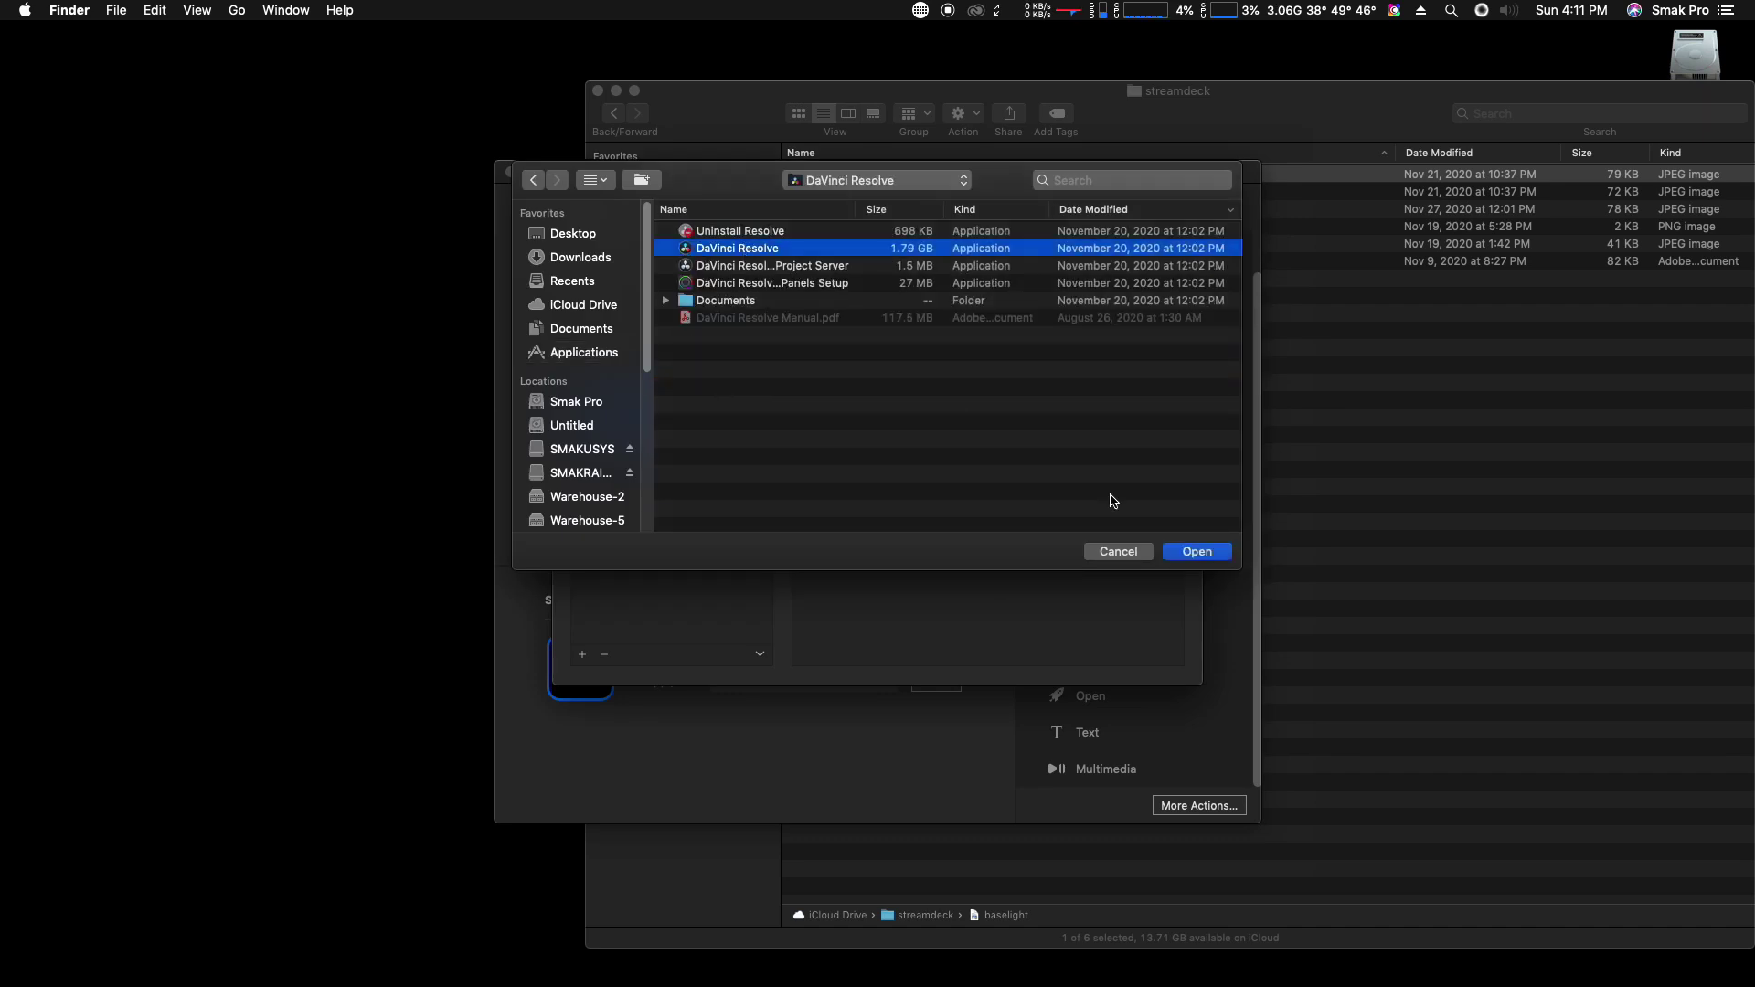
pyautogui.click(1205, 553)
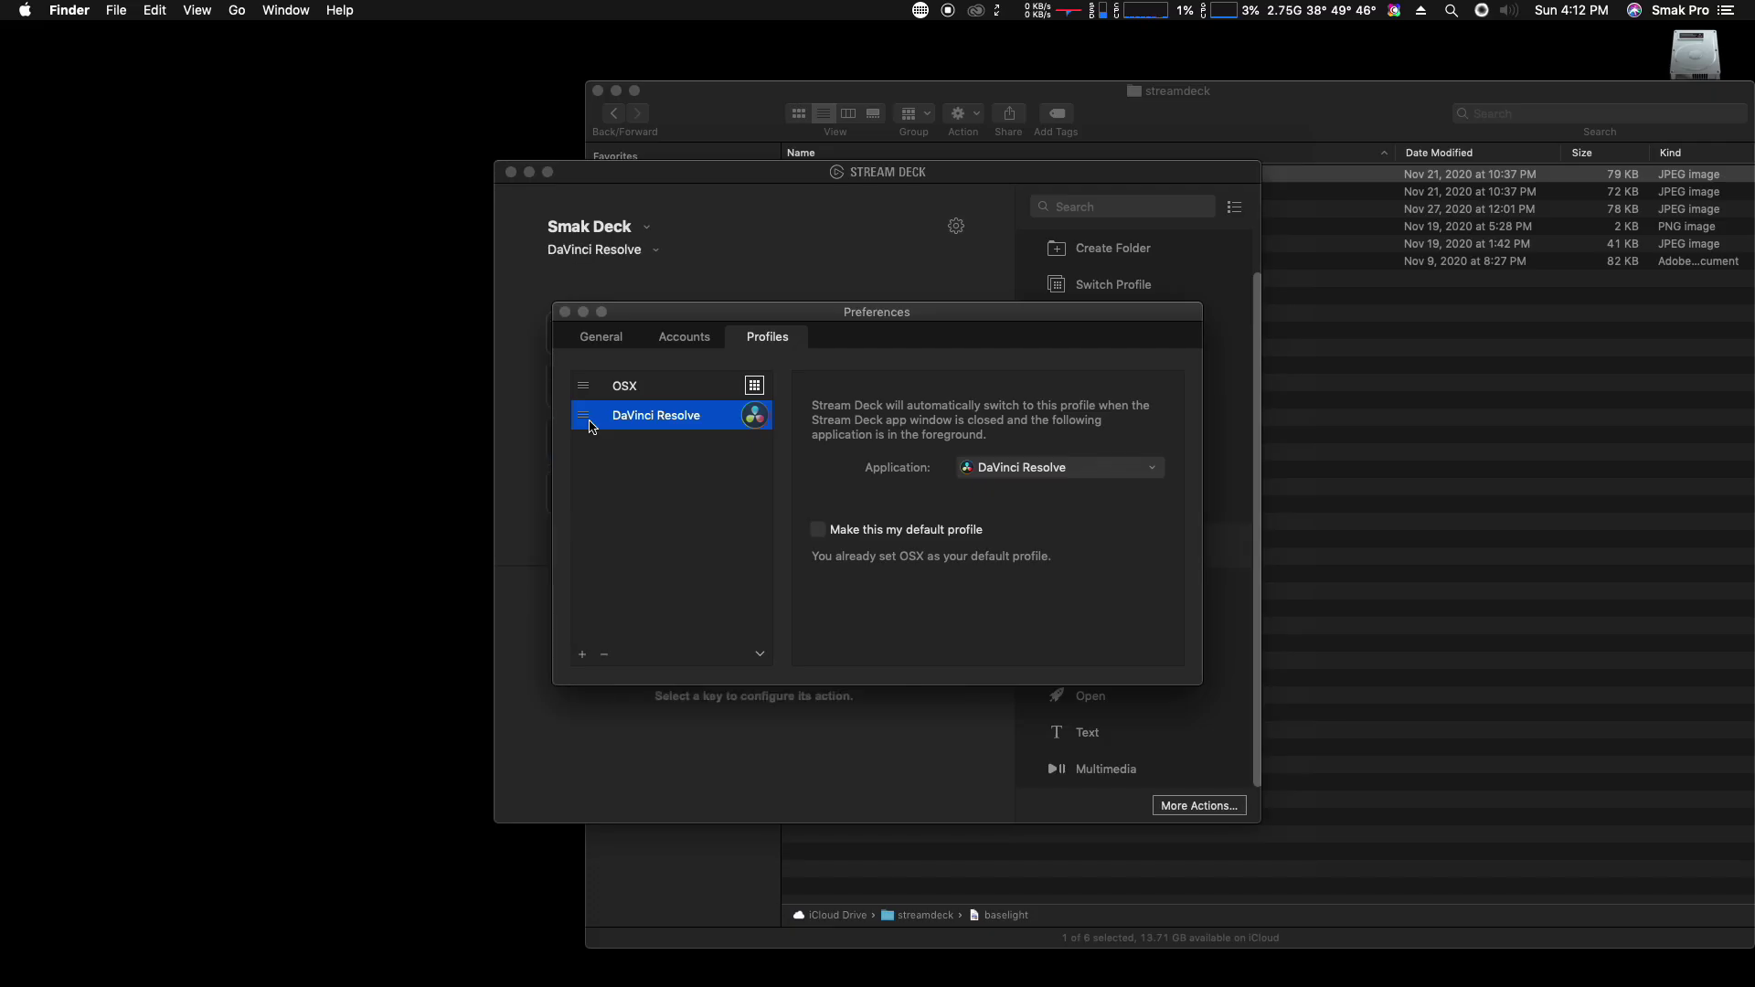
pyautogui.click(565, 313)
# - Delete the WELCOME website key from the DaVinci Resolve profile
pyautogui.click(677, 393)
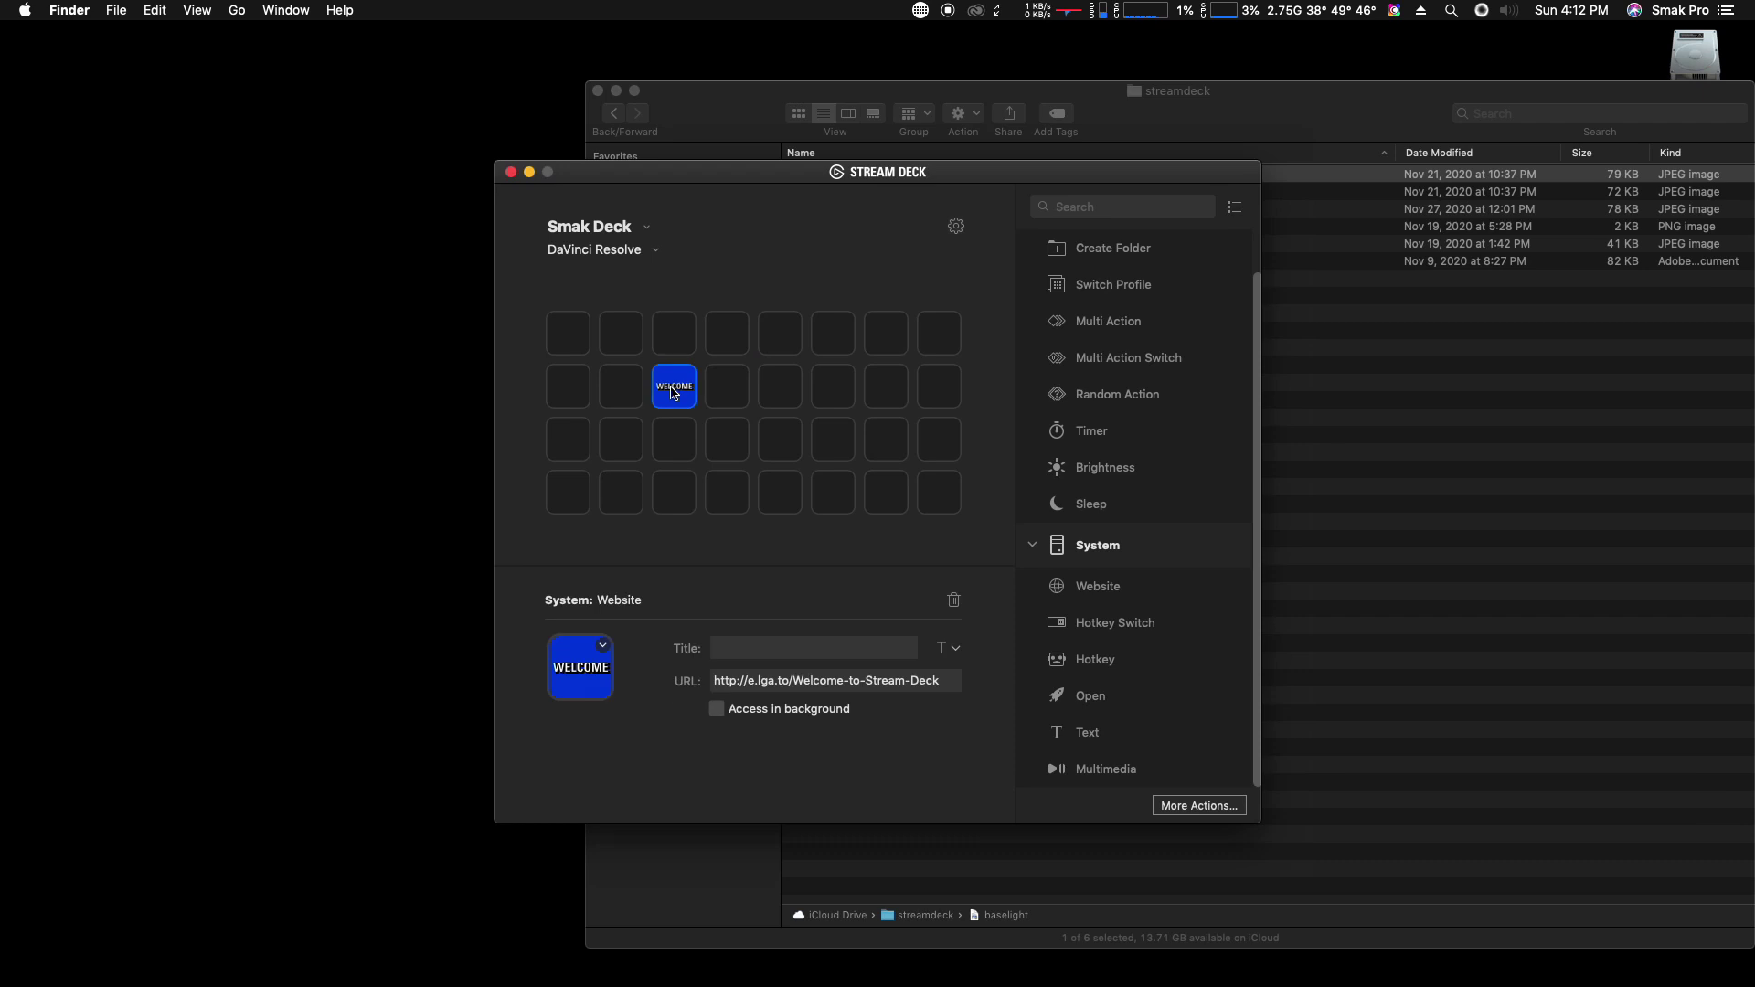
pyautogui.press('Delete')
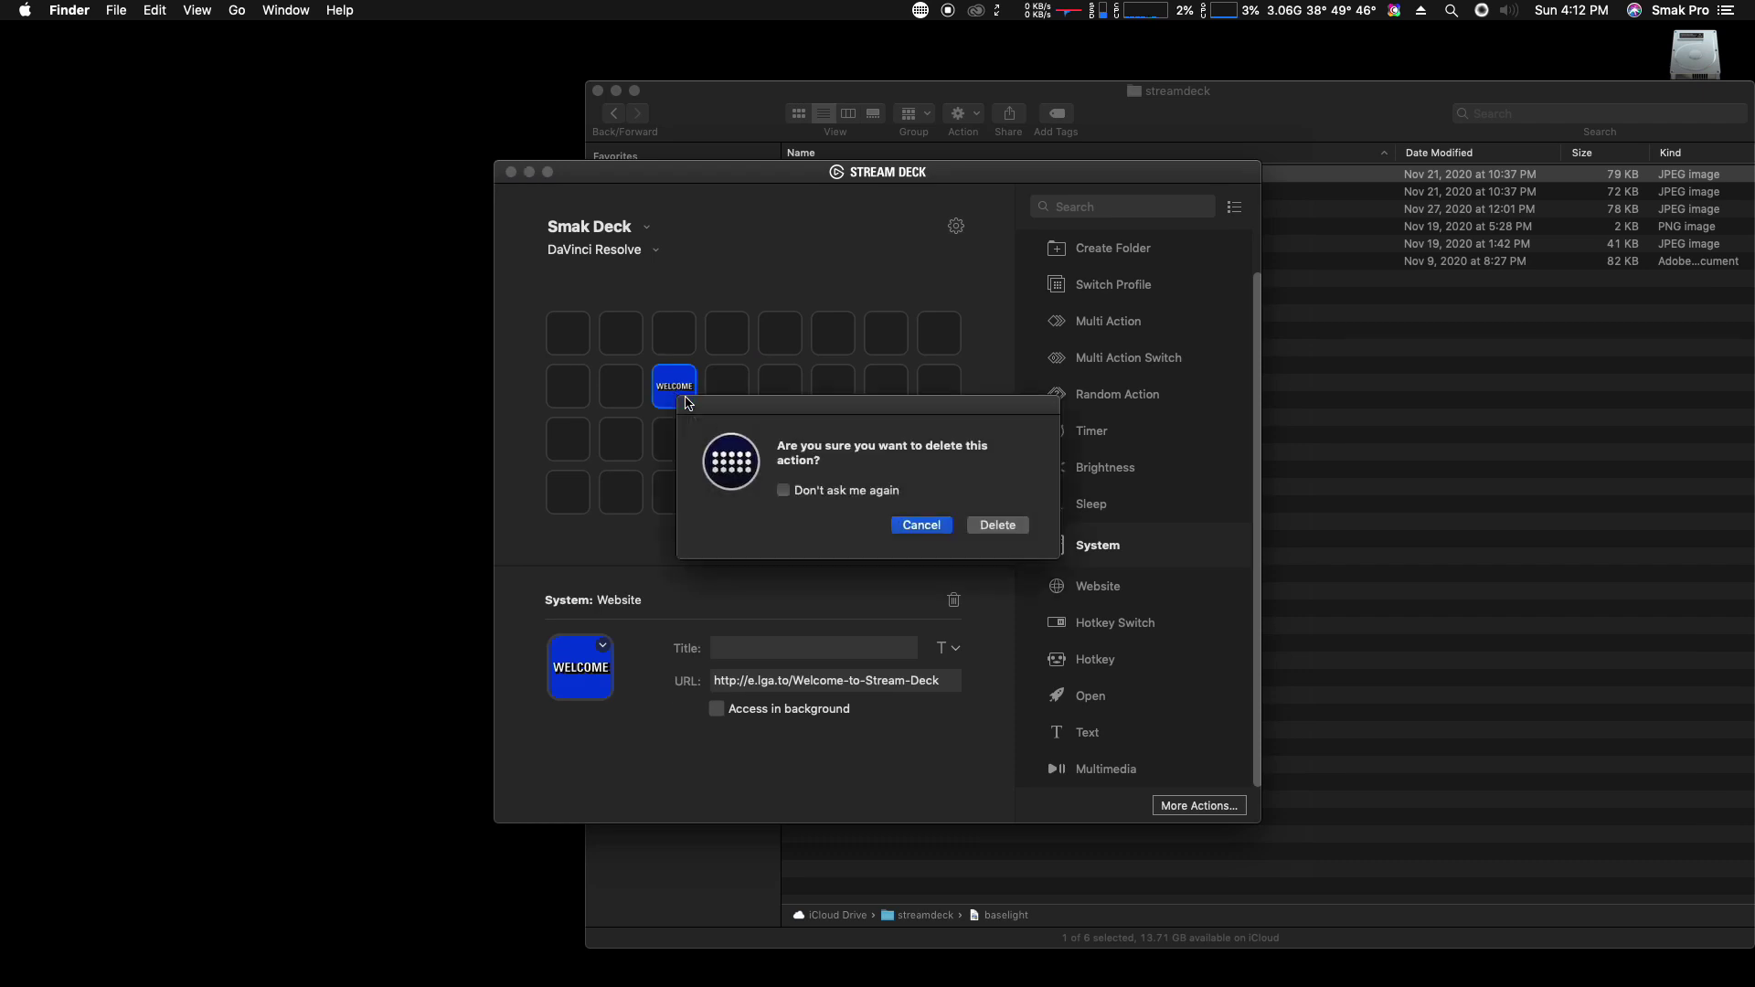
pyautogui.click(957, 515)
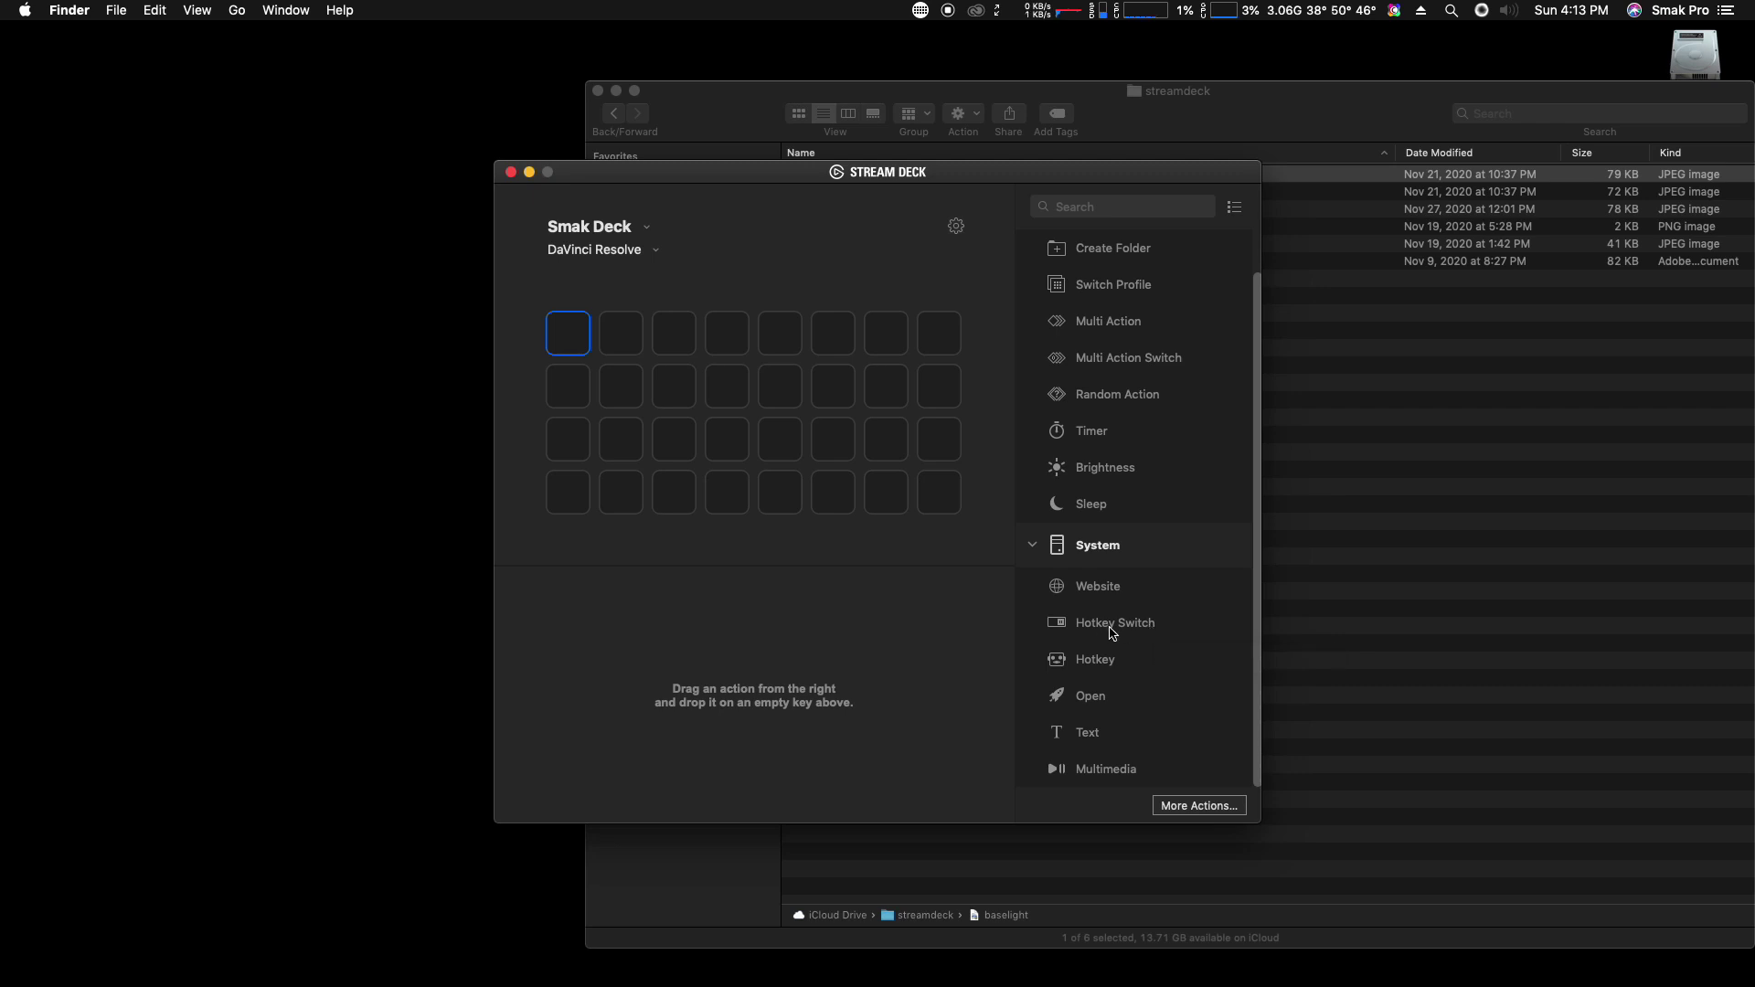
# - Add a Hotkey action to the first key of the DaVinci Resolve profile and assign it Option+S
pyautogui.moveTo(1092, 665); pyautogui.dragTo(565, 340)
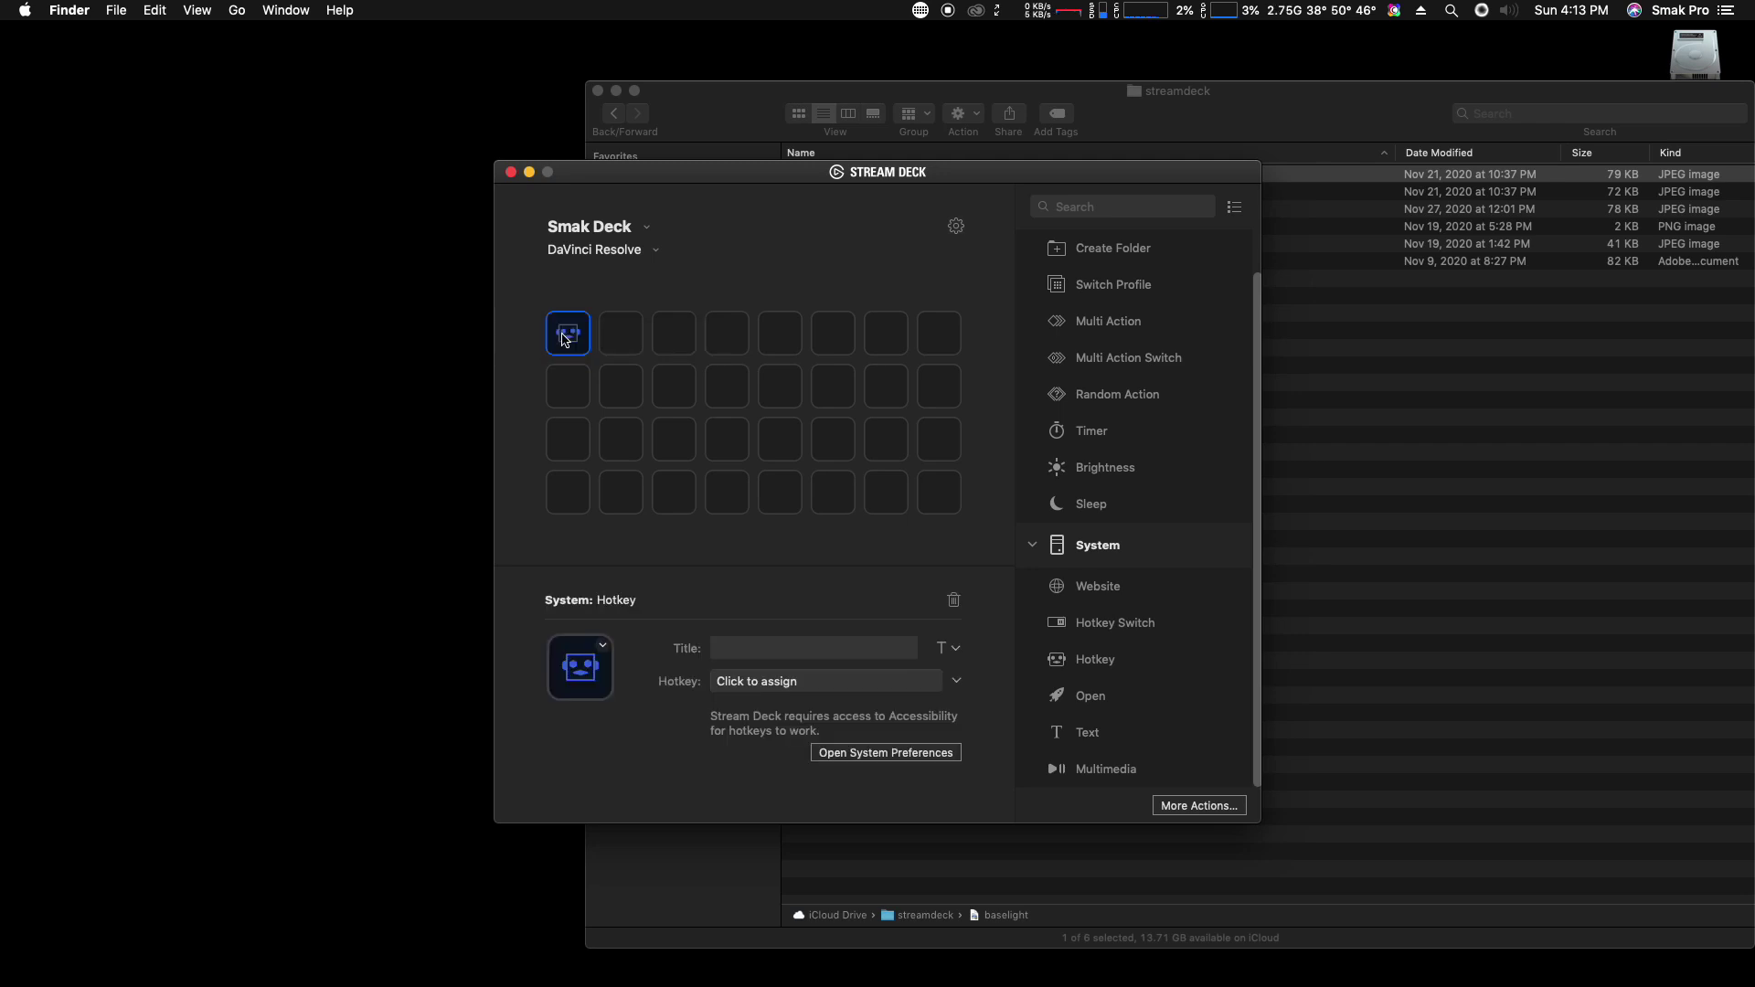
pyautogui.click(737, 684)
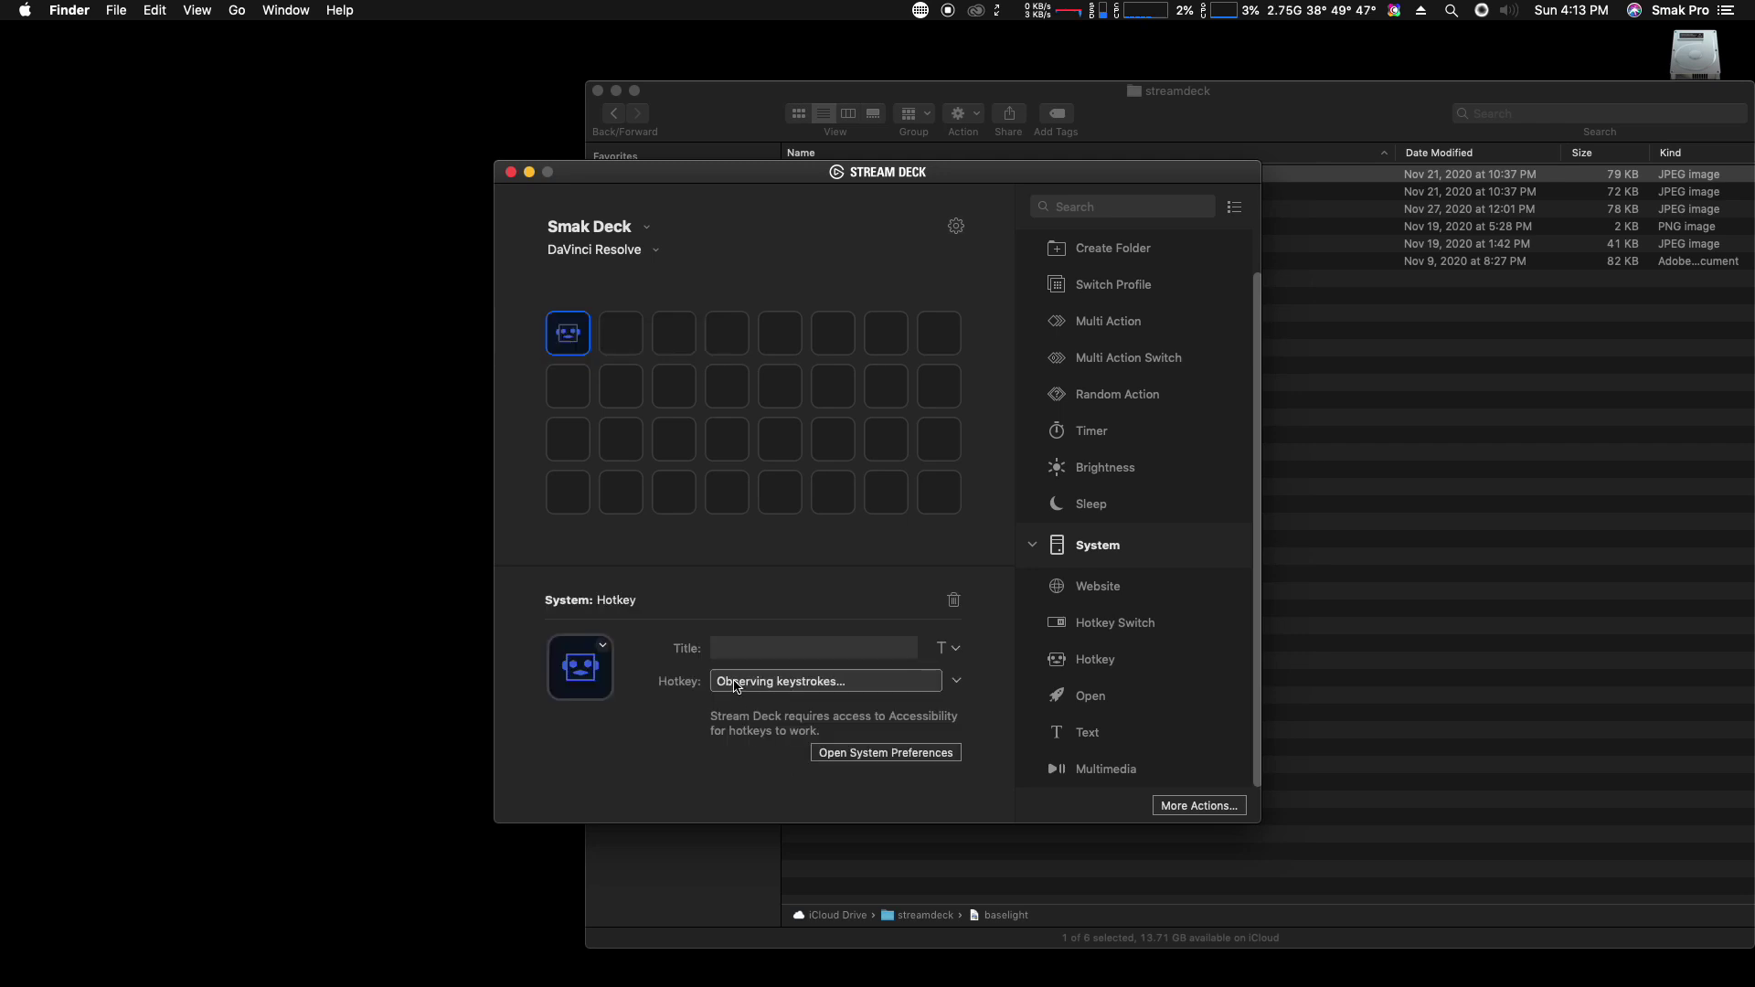
pyautogui.press('alt')
pyautogui.hotkey('alt', 's')
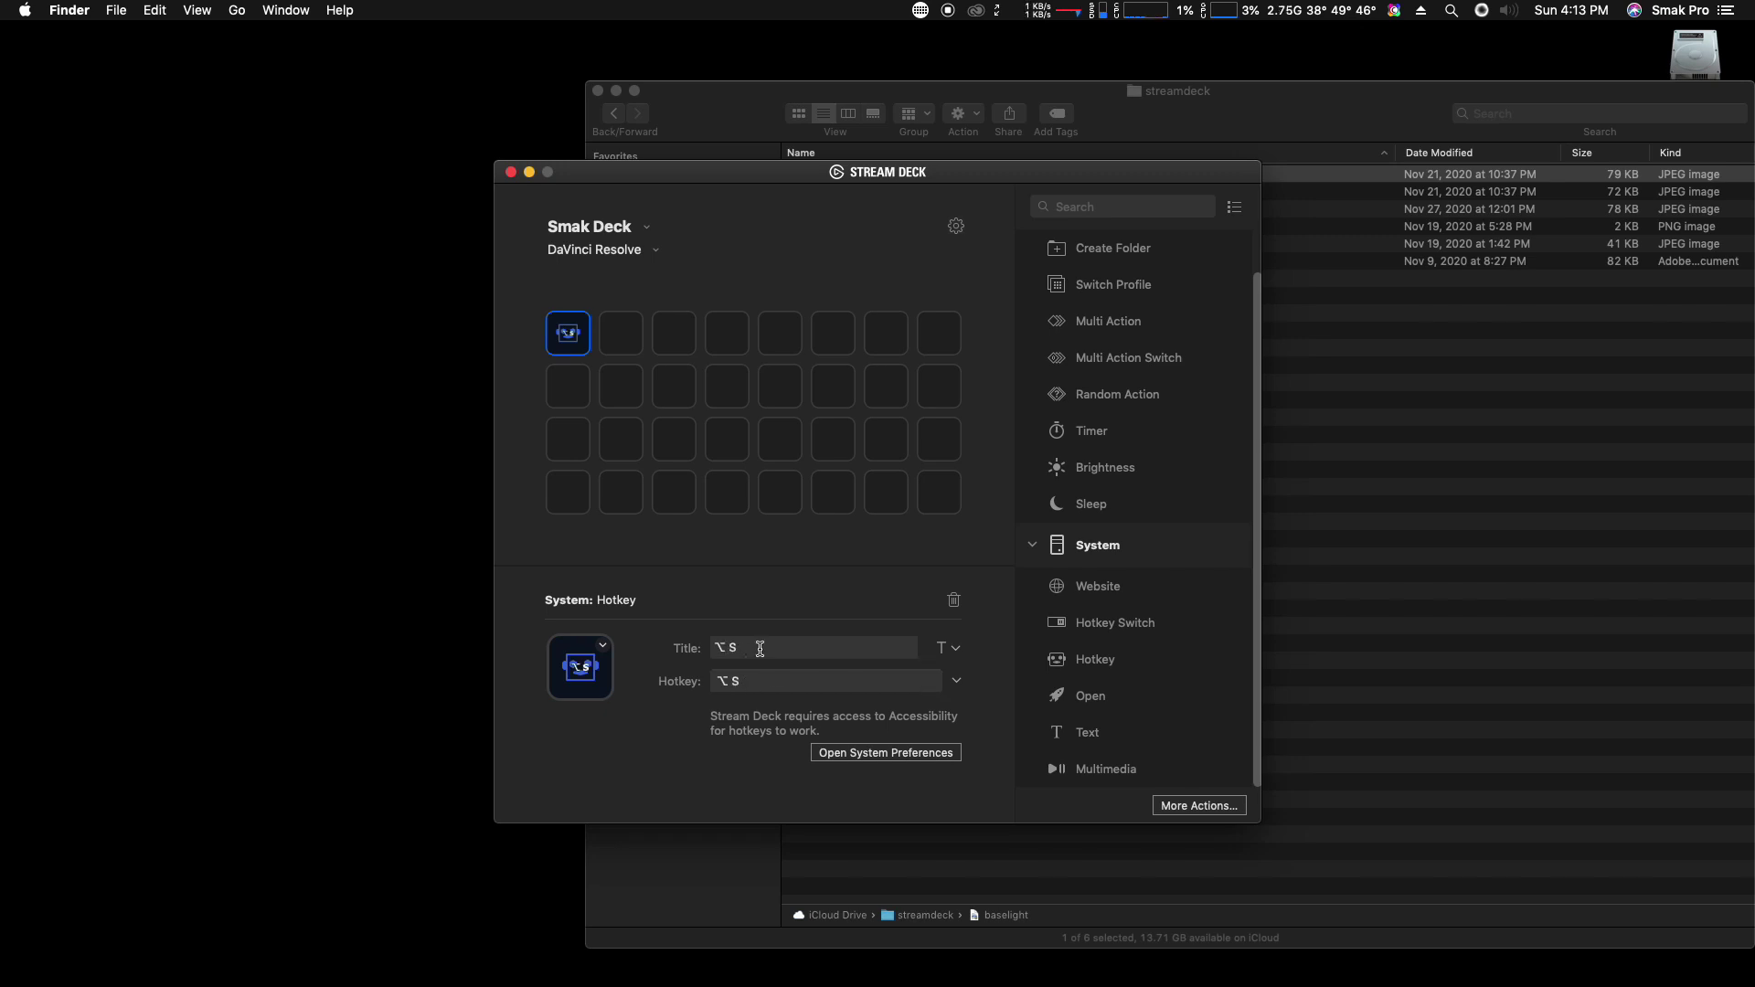
# - Title the hotkey Add Node, with the two words on separate lines
pyautogui.click(760, 648)
pyautogui.write('+')
pyautogui.write('Add')
pyautogui.press('Return')
pyautogui.write('Node')
# - Set the Add Node key's icon to streamdeck_key.png from the streamdeck folder in iCloud Drive
pyautogui.click(604, 651)
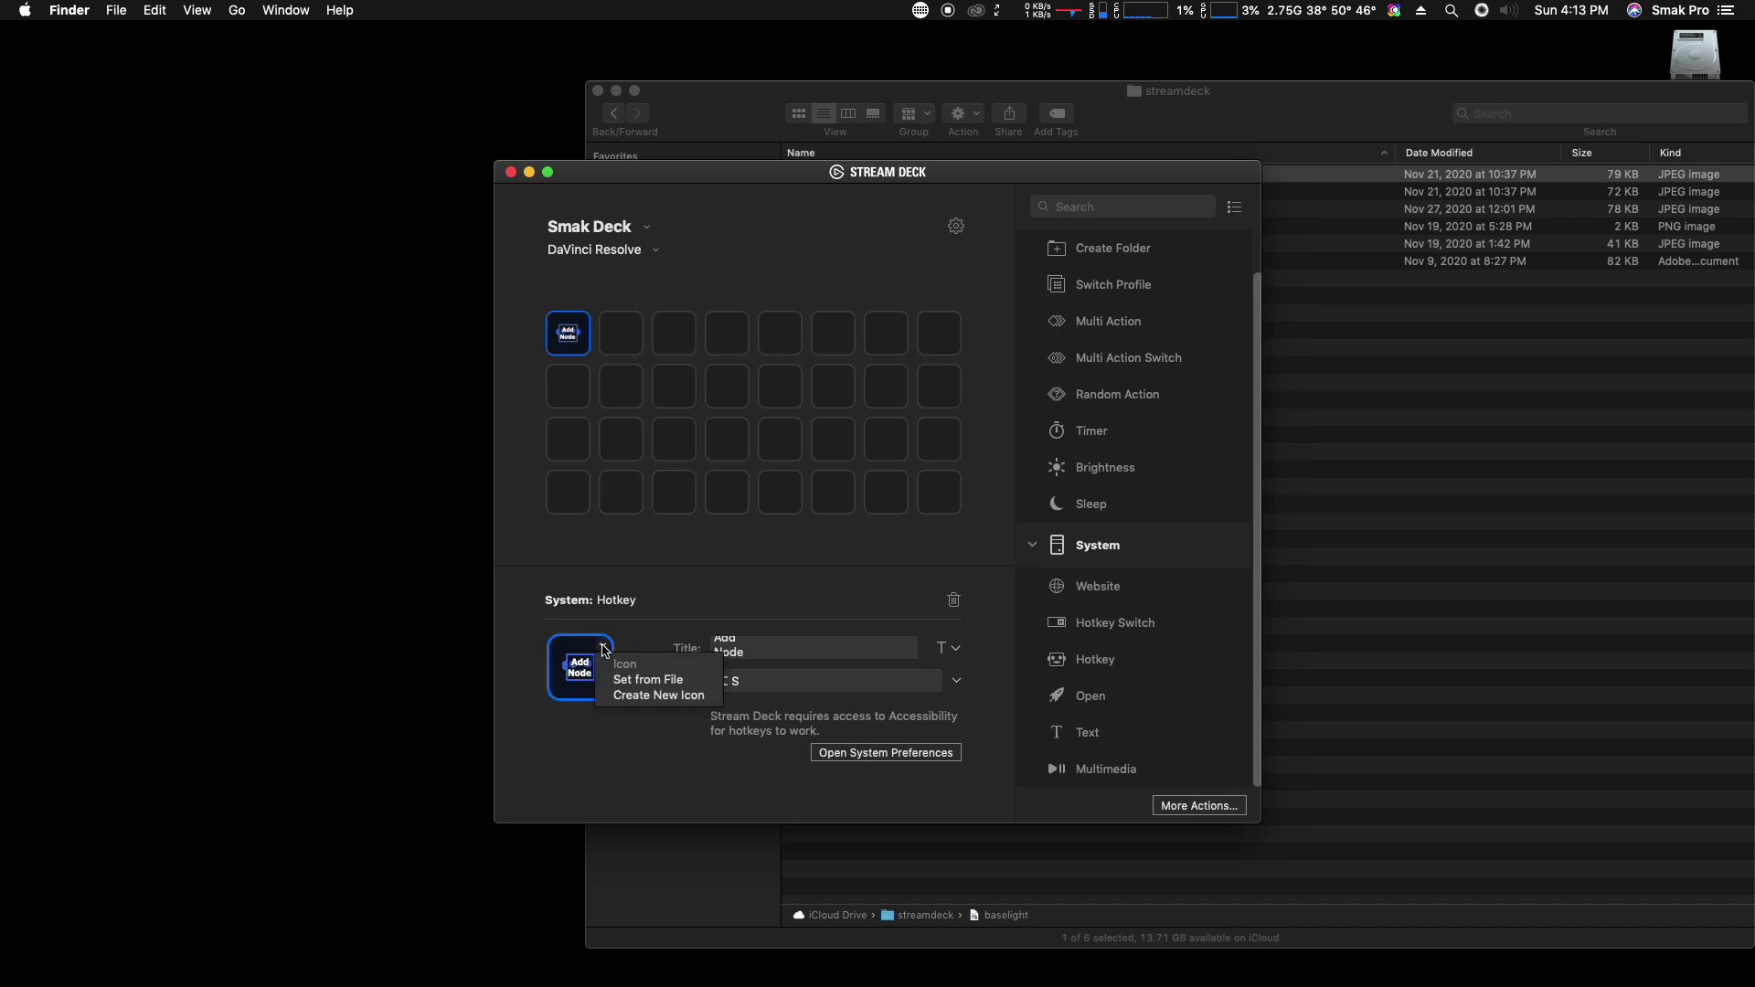
pyautogui.click(660, 682)
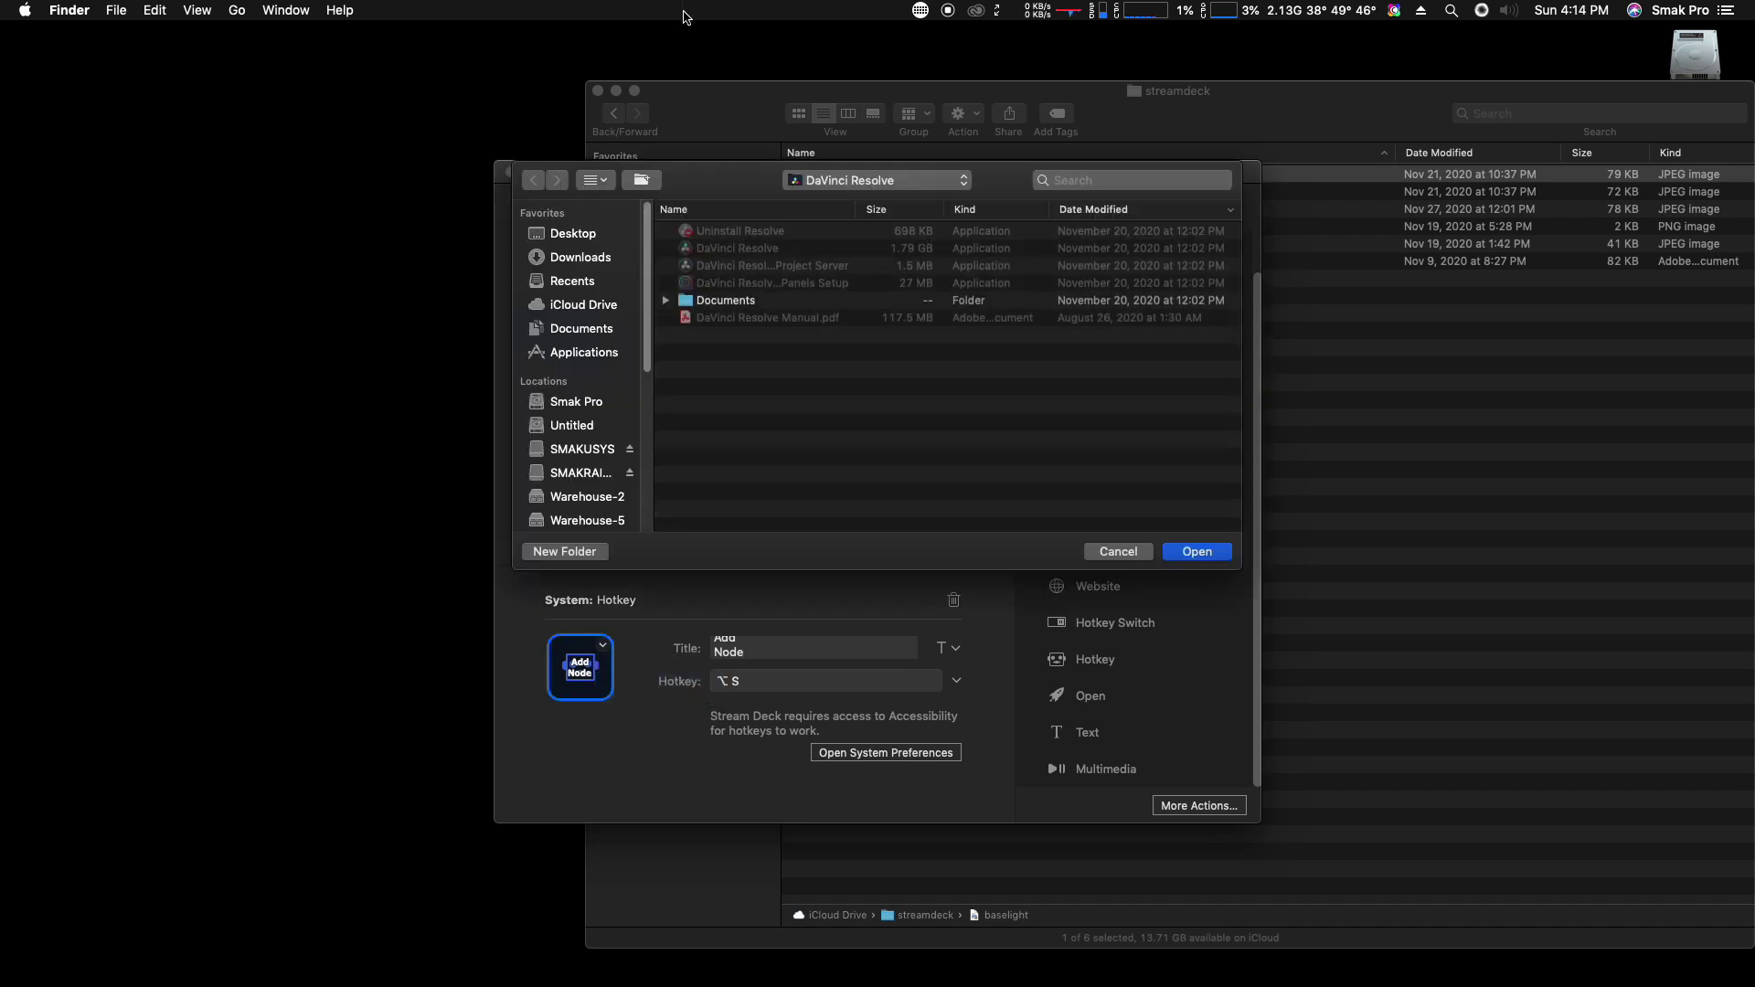
pyautogui.click(576, 307)
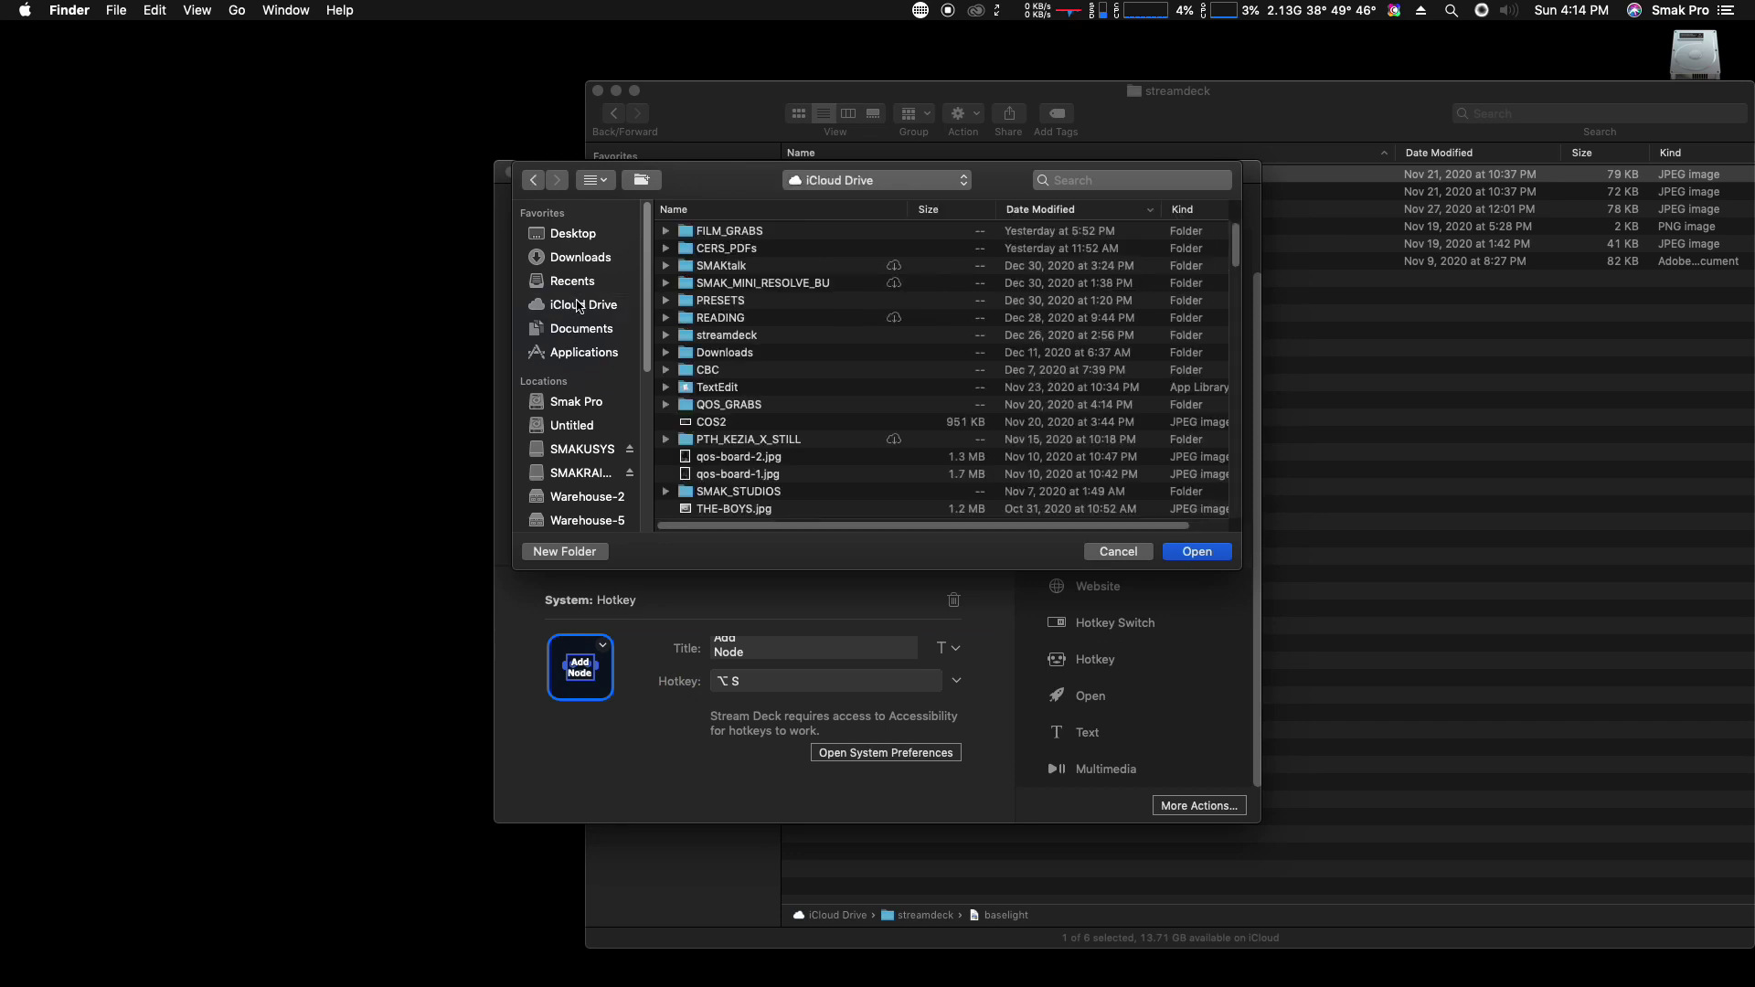
pyautogui.doubleClick(732, 336)
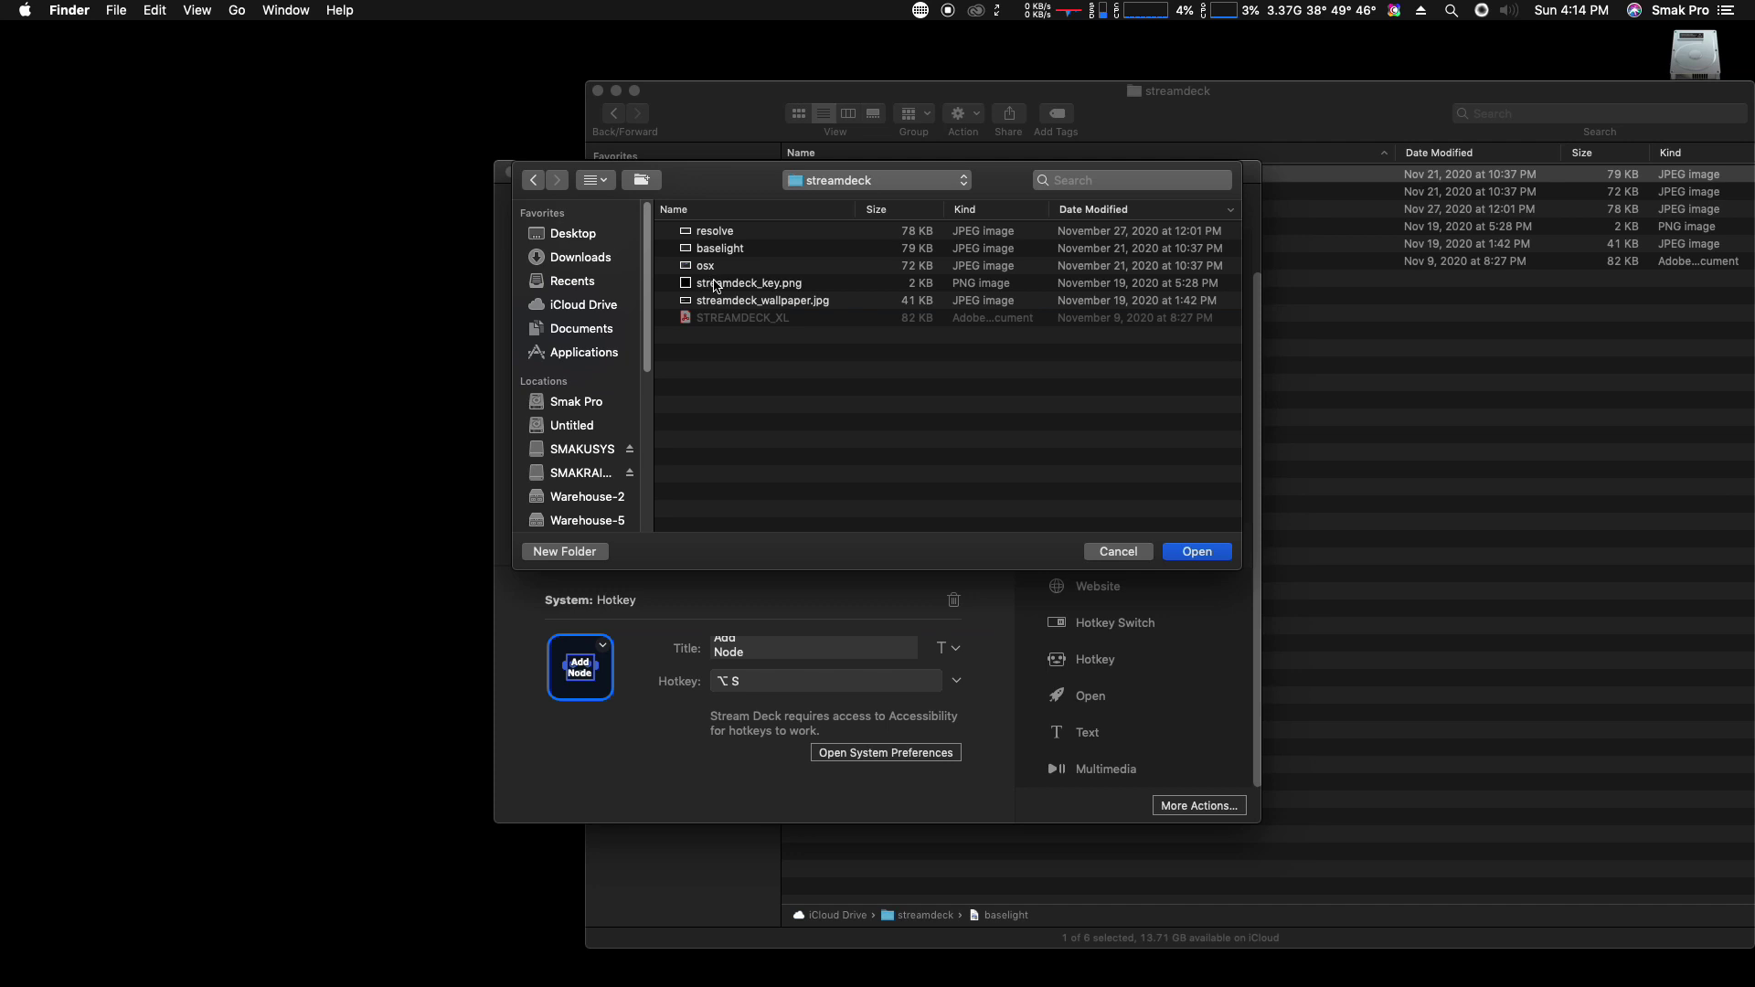
pyautogui.click(729, 284)
pyautogui.click(1198, 551)
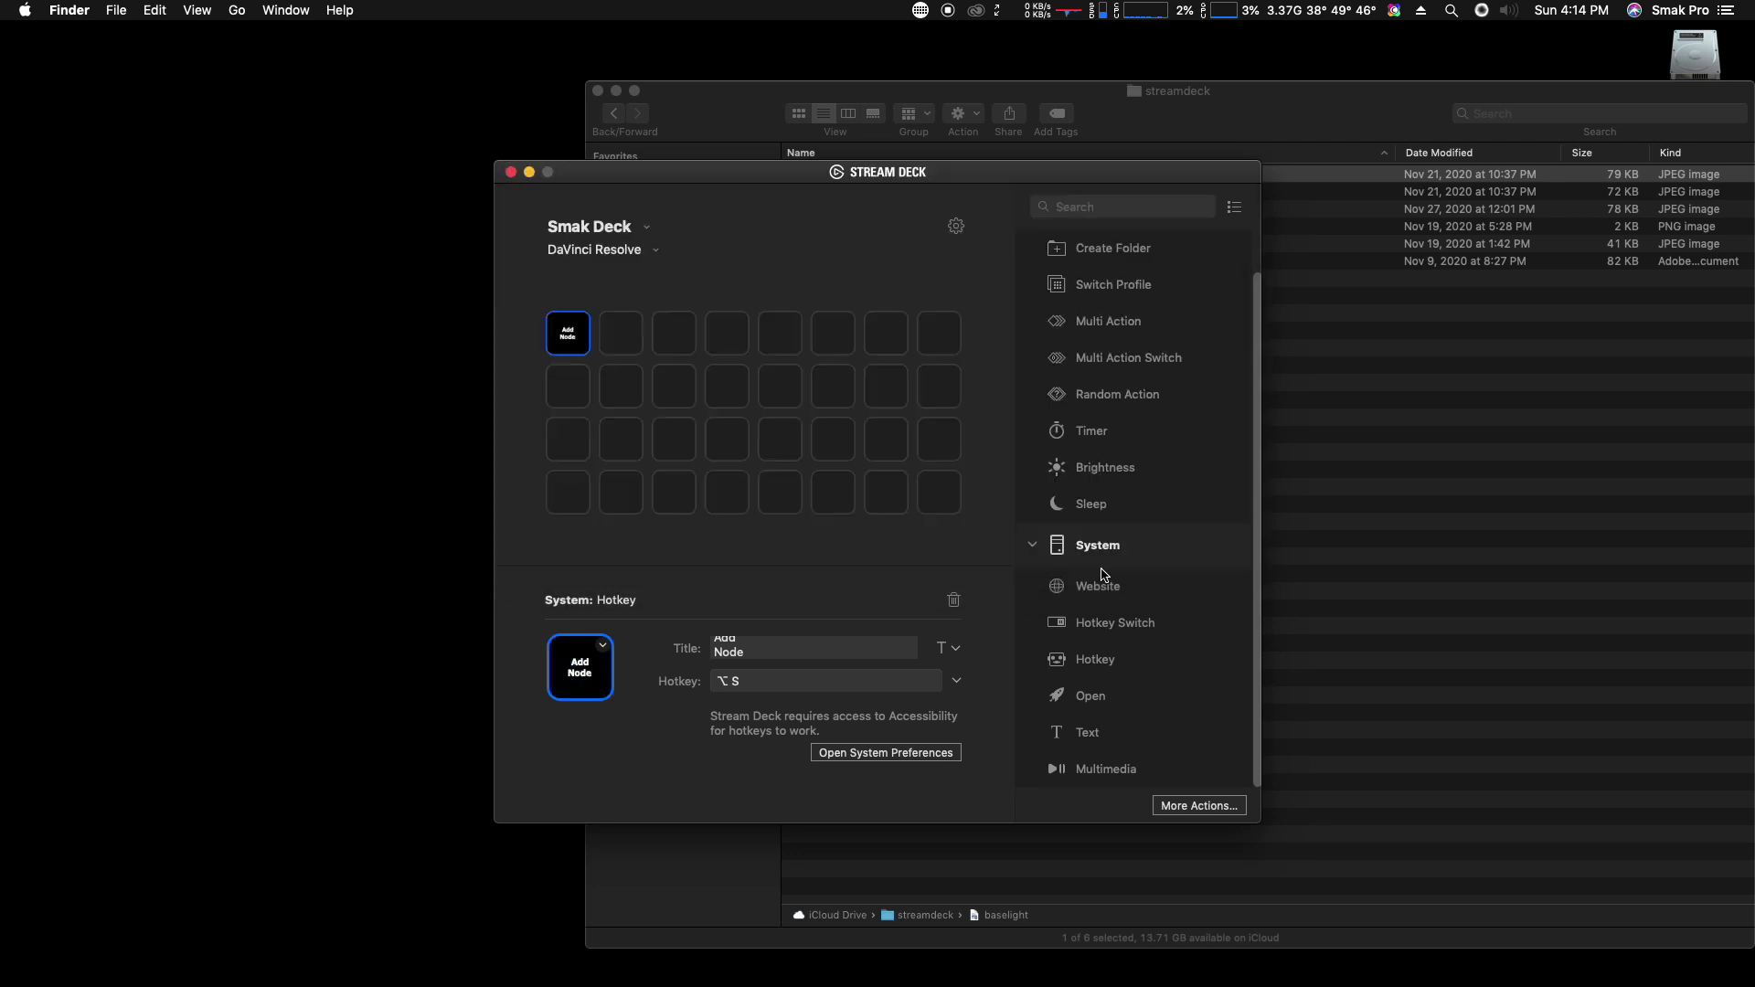
# - Enlarge the font of the Add Node key's title to slightly under 17 pt
pyautogui.click(958, 651)
pyautogui.click(891, 767)
pyautogui.click(890, 767)
pyautogui.click(891, 767)
pyautogui.click(891, 767)
pyautogui.click(890, 767)
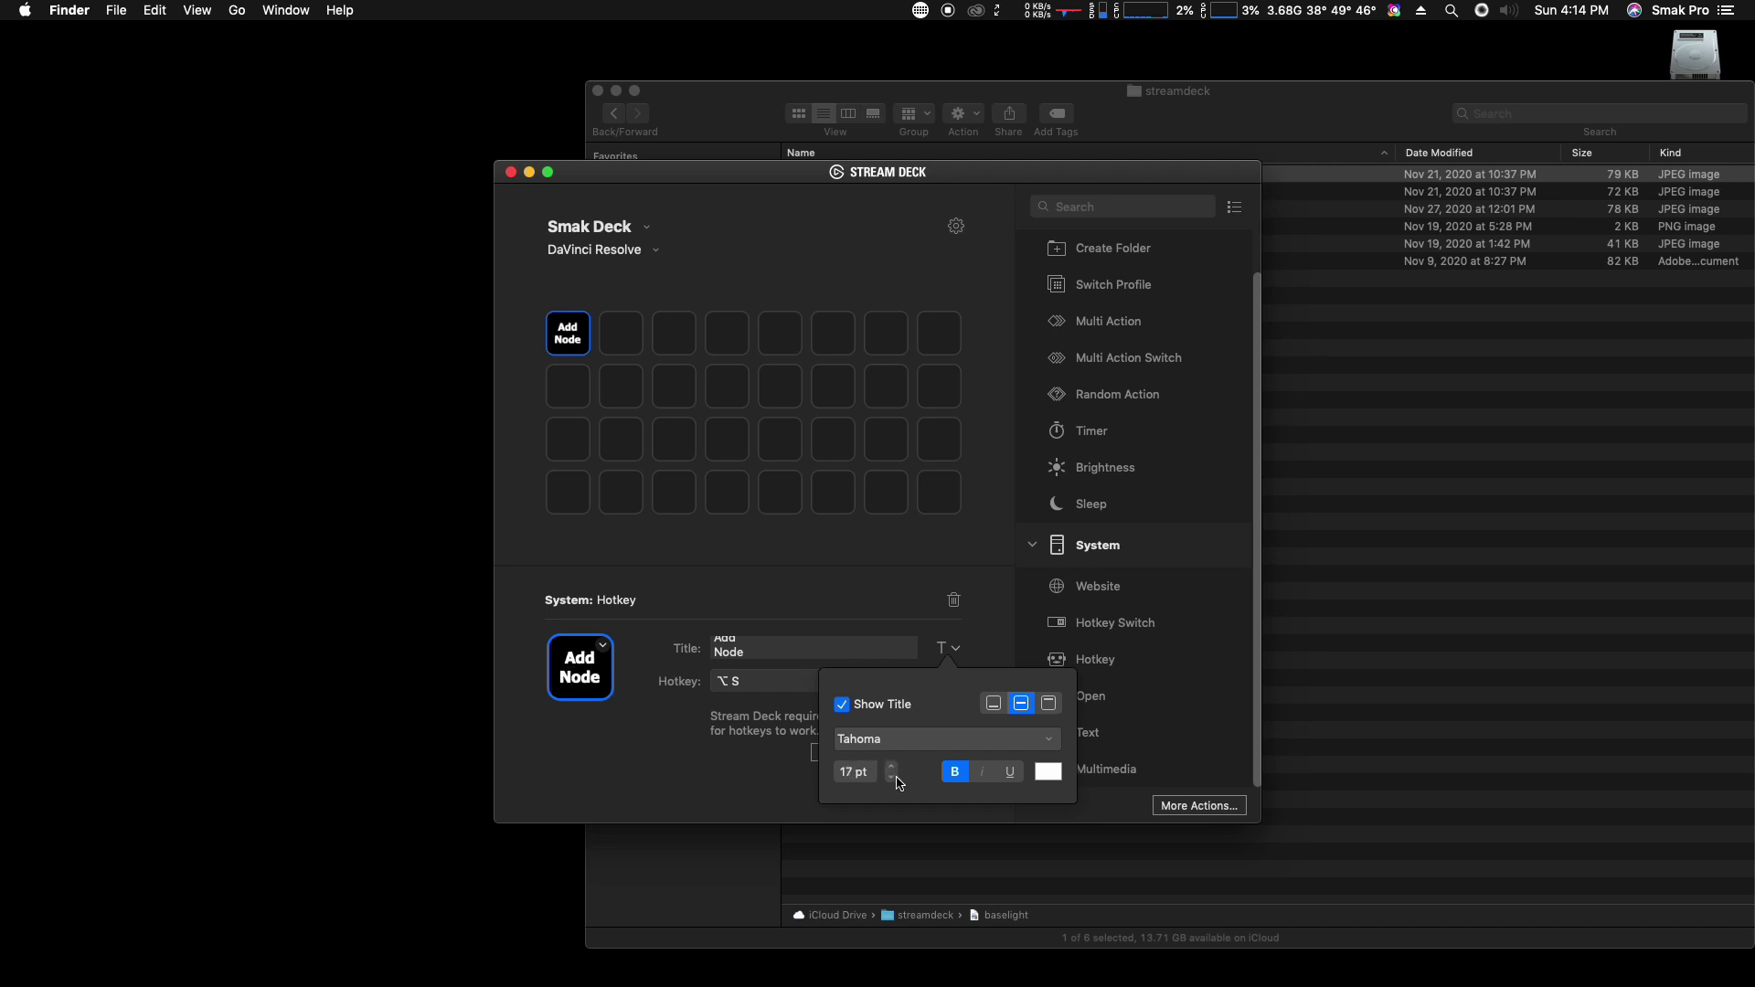
pyautogui.click(896, 783)
pyautogui.click(945, 591)
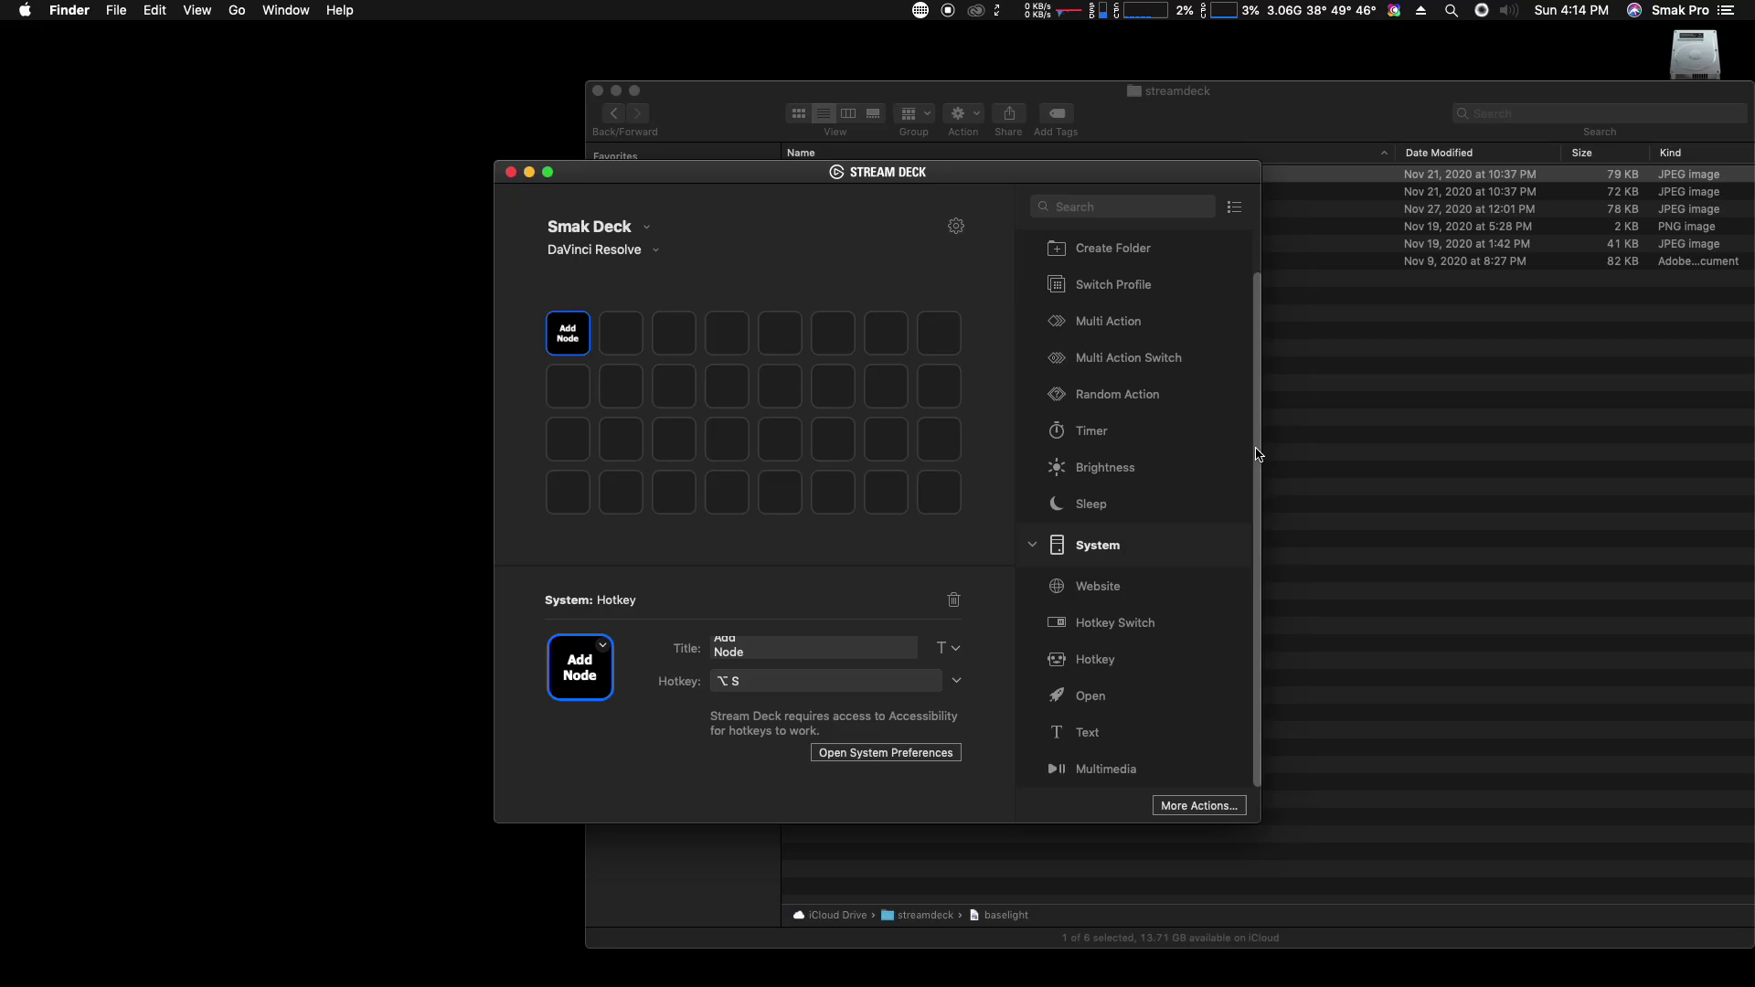
# - Add a Switch Profile action to the last key of the bottom row
pyautogui.scroll(2, 1263, 298)
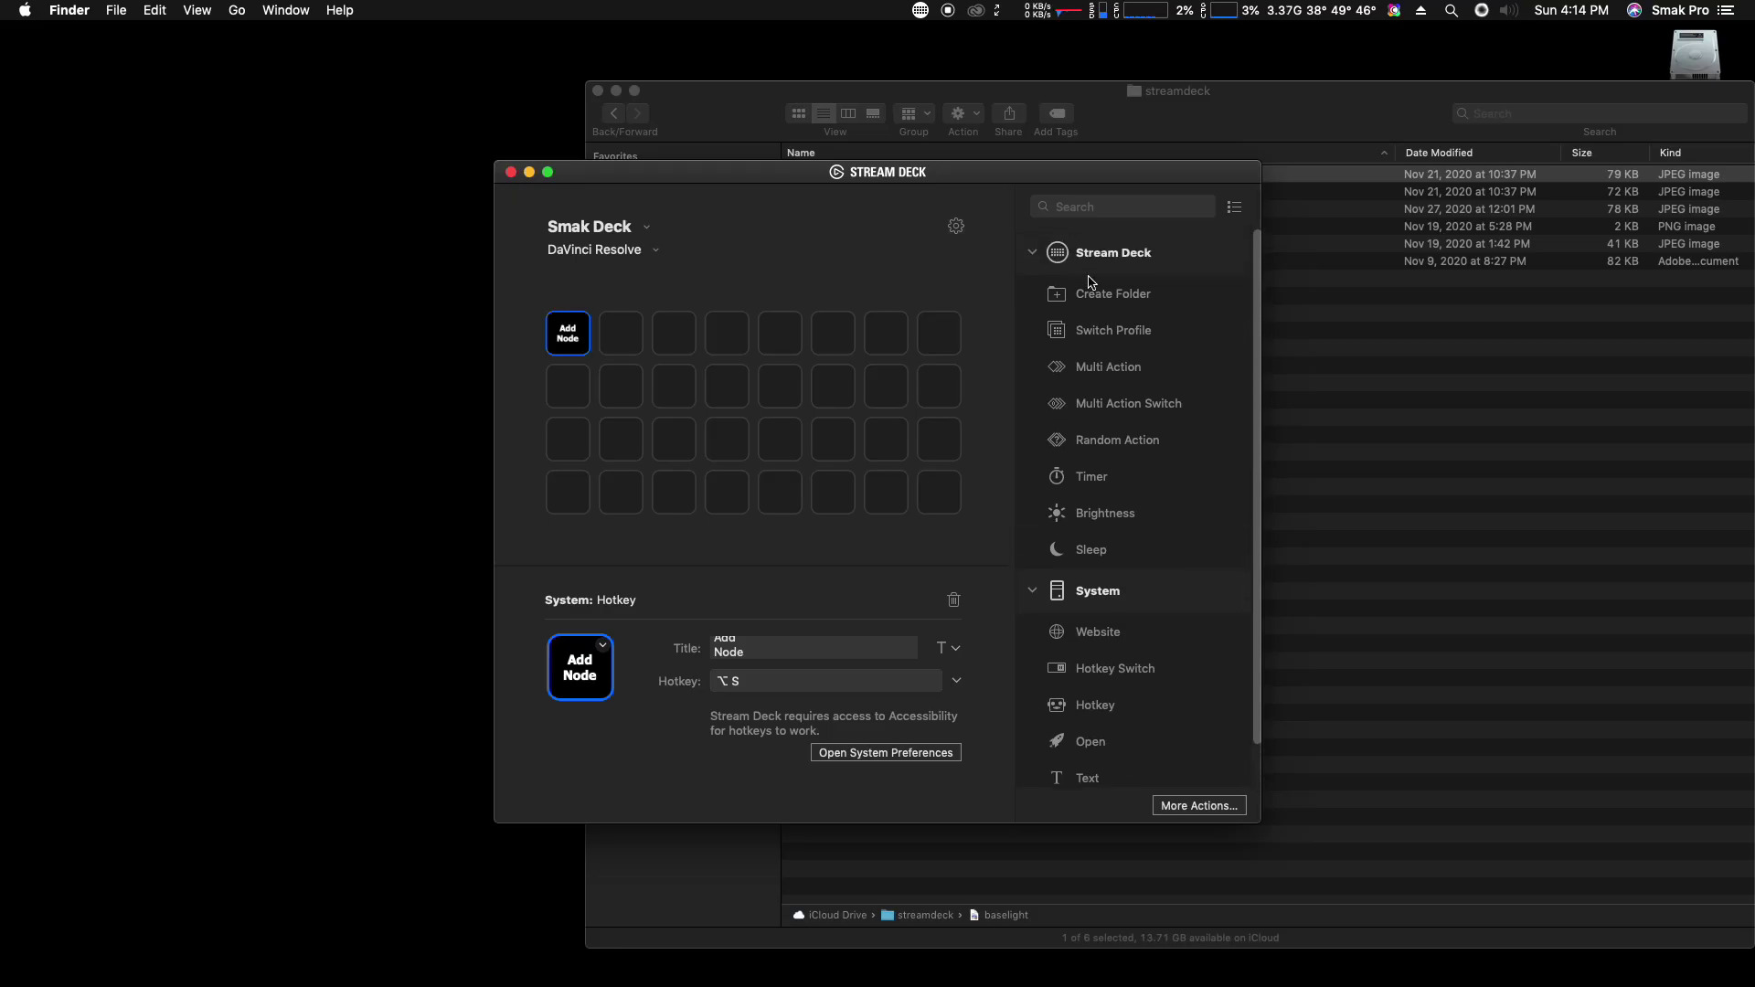
pyautogui.moveTo(1096, 334); pyautogui.dragTo(947, 503)
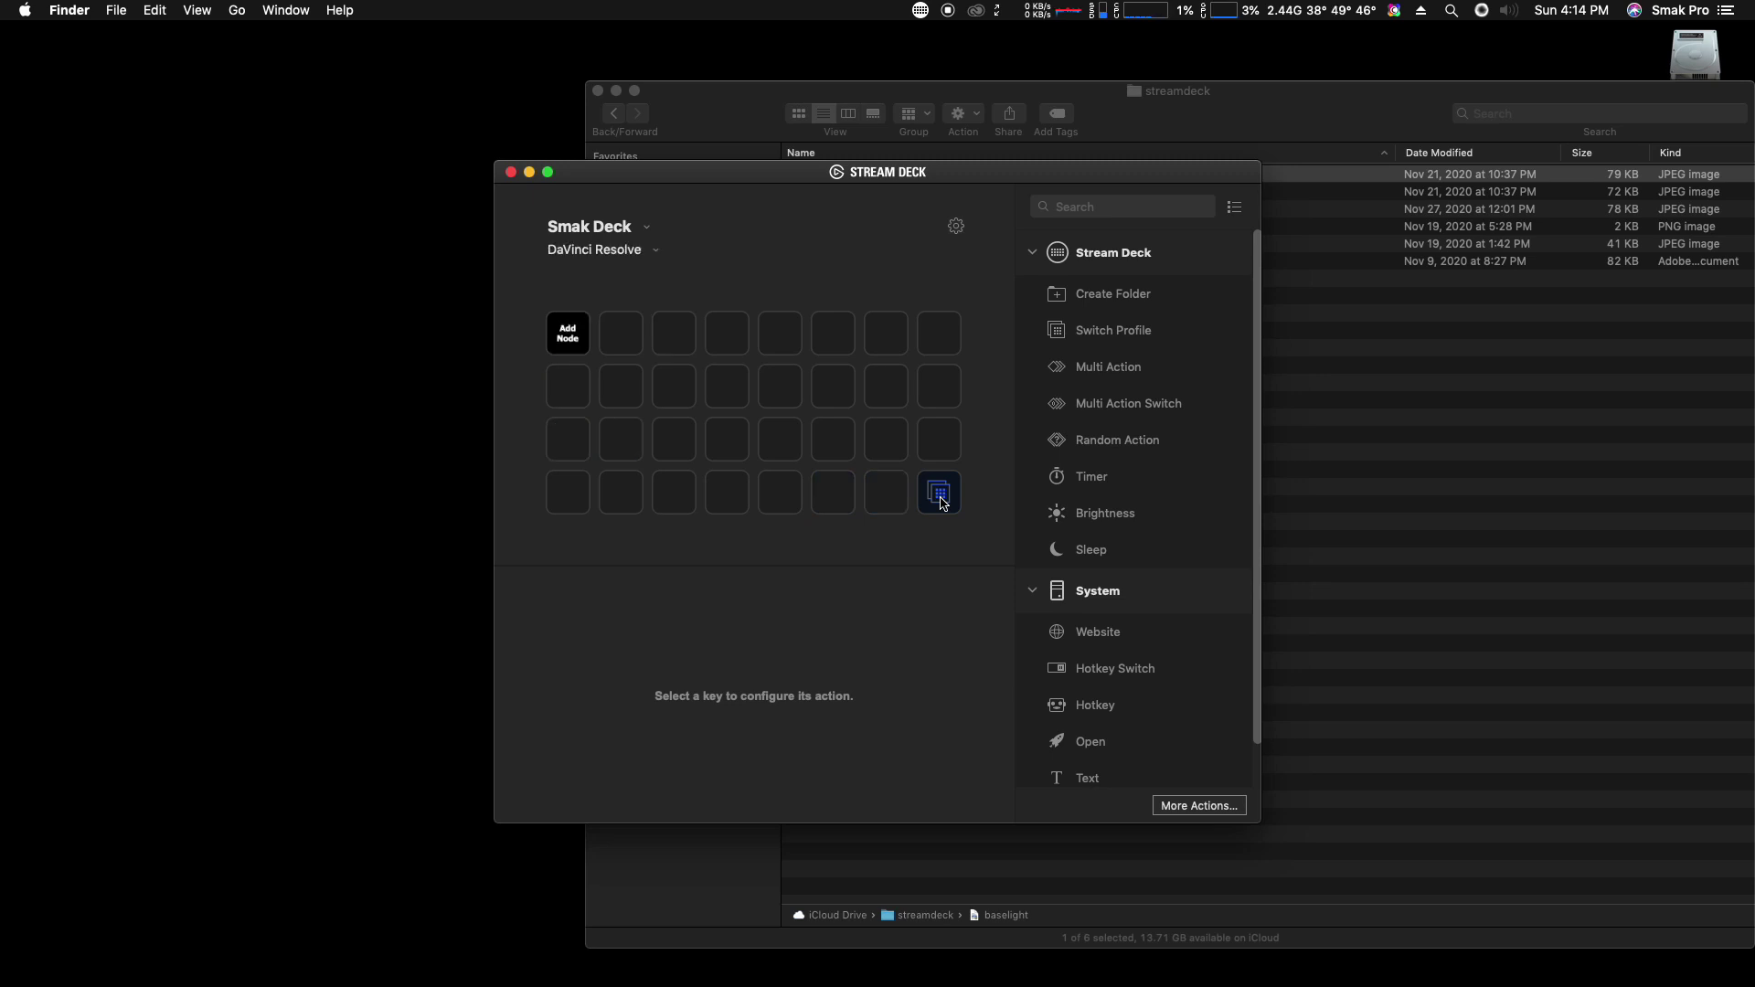
# - Delete the DaVinci Resolve profile in the profile preferences after looking over the export and backup options
pyautogui.click(956, 228)
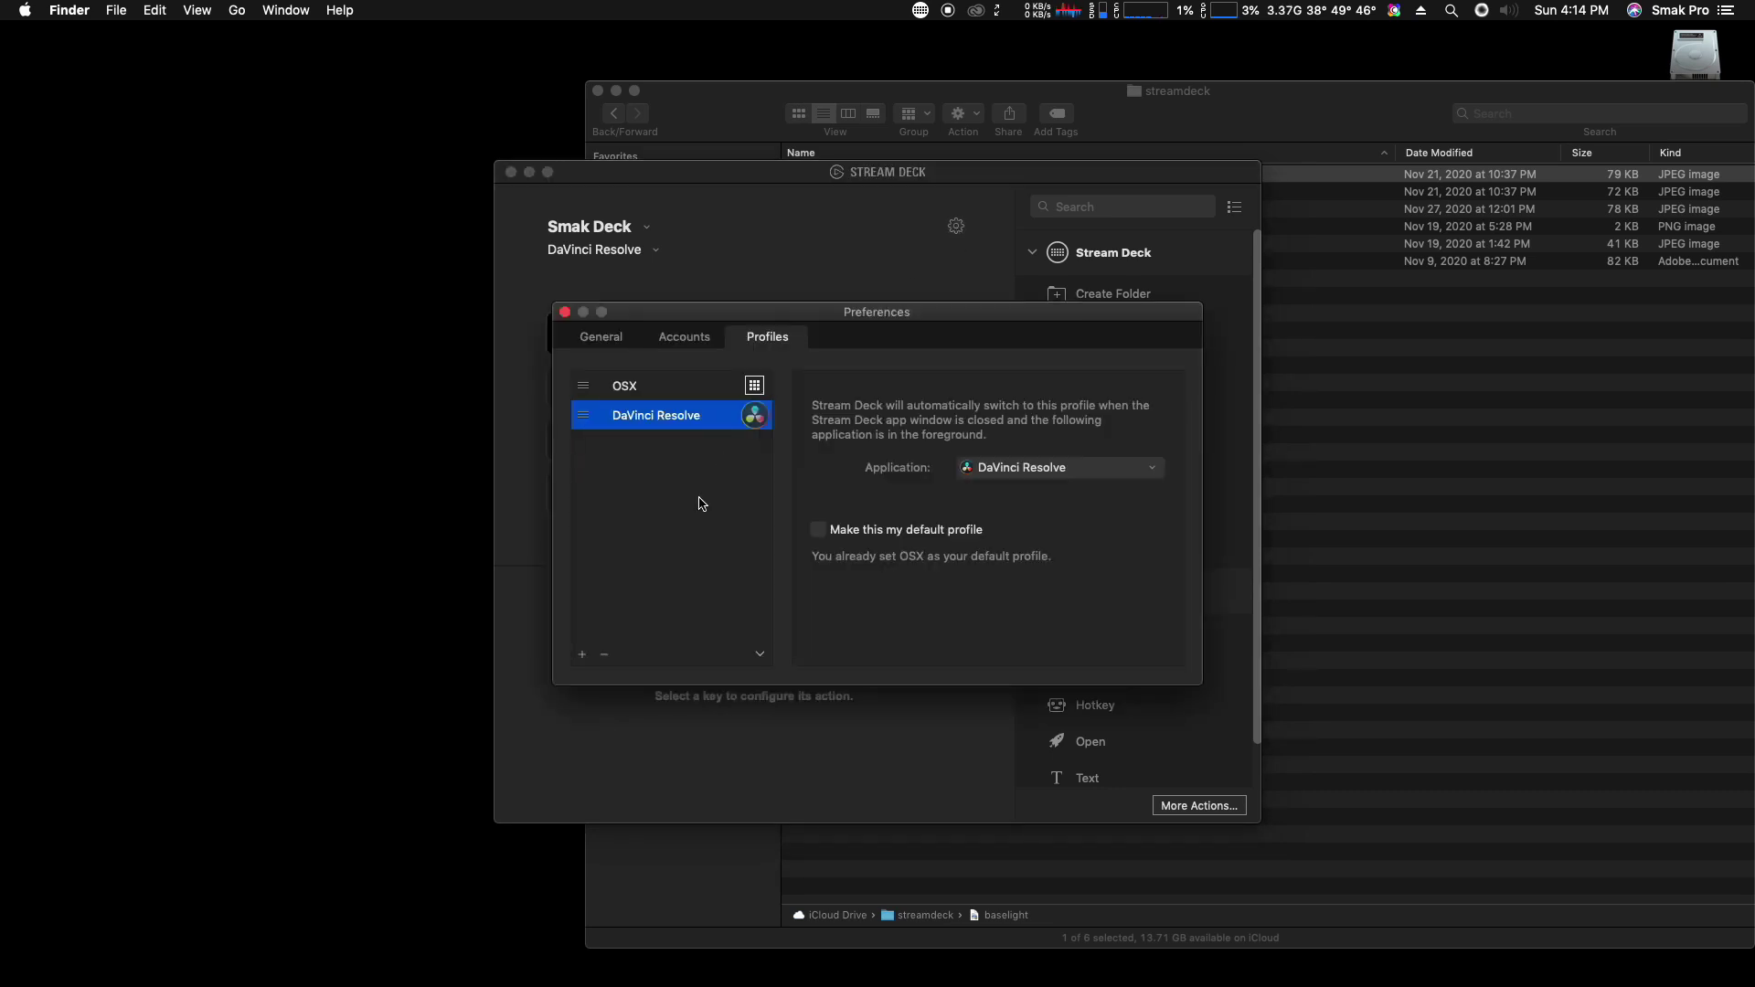
pyautogui.click(761, 656)
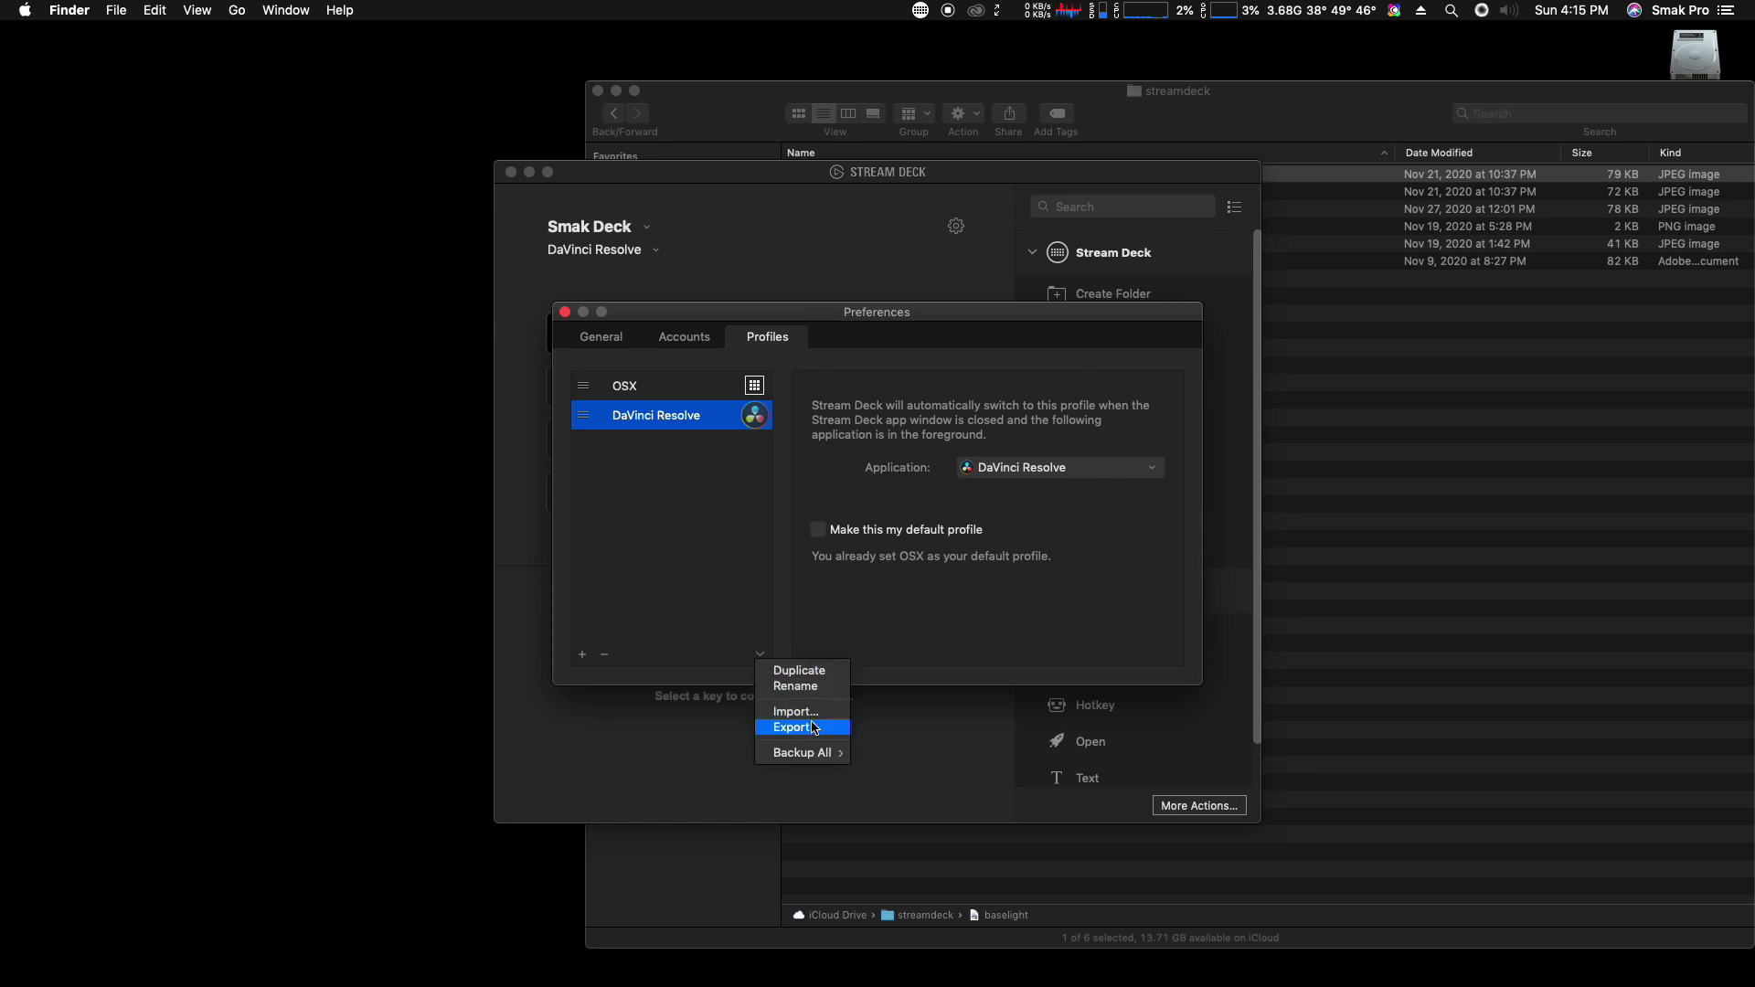
pyautogui.moveTo(819, 763)
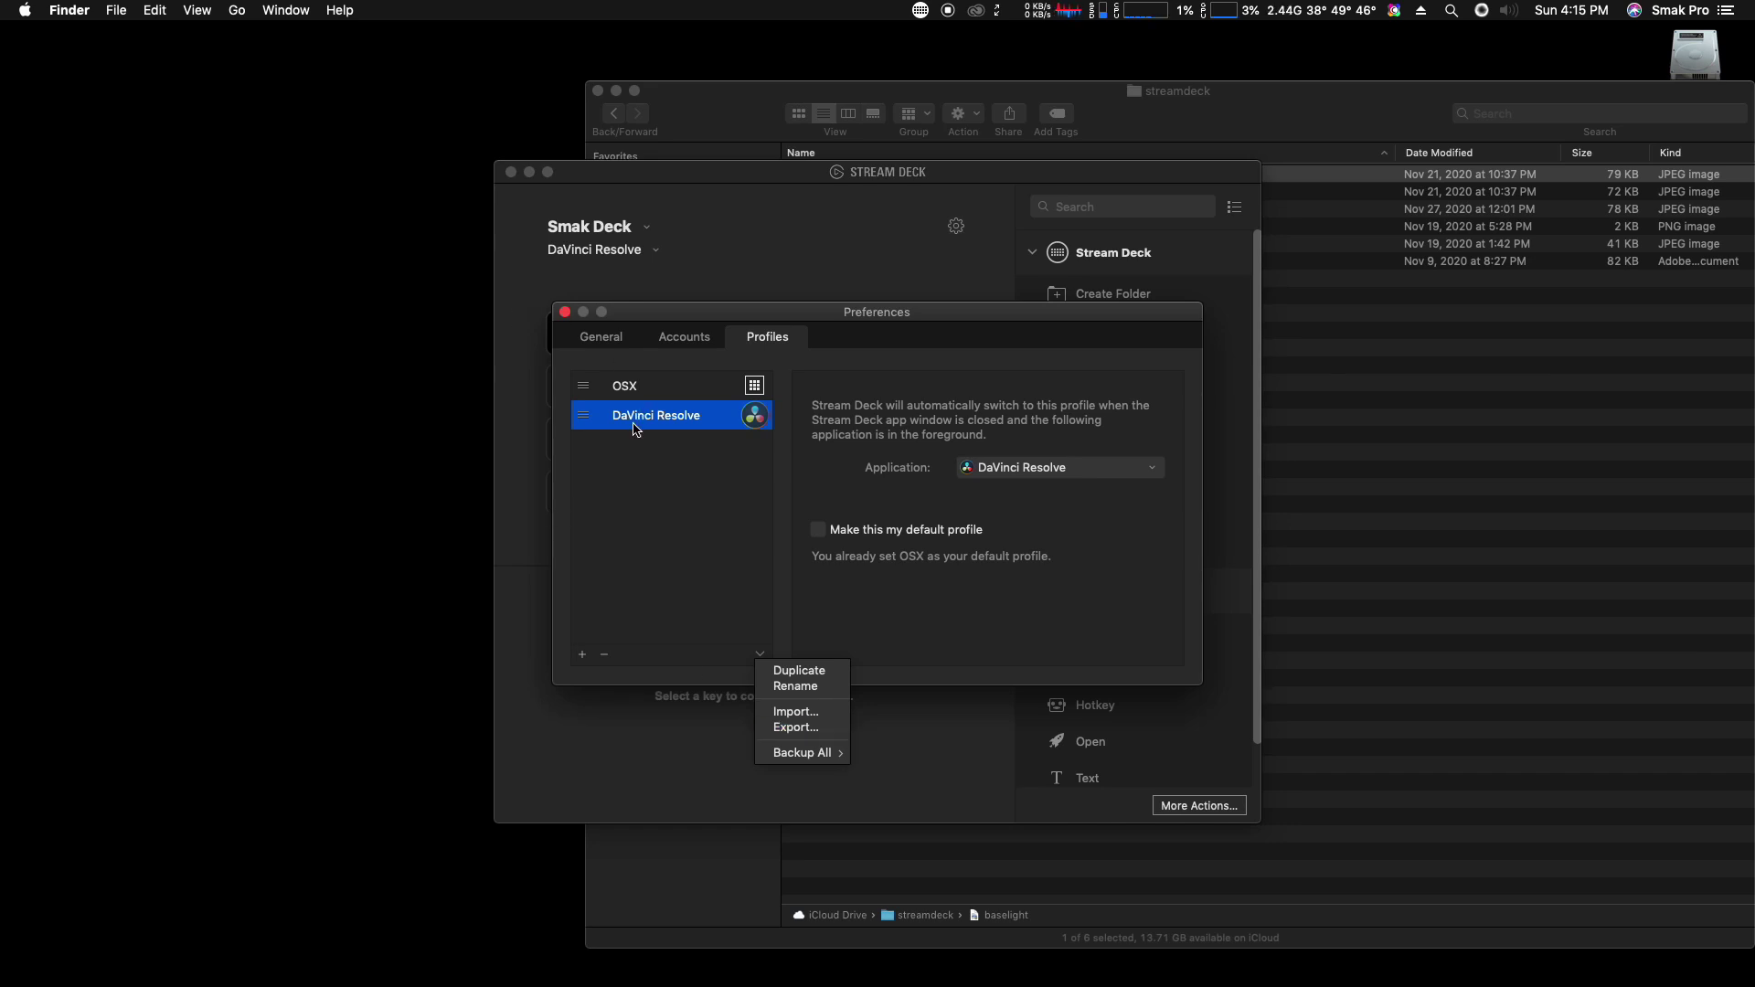
pyautogui.click(643, 621)
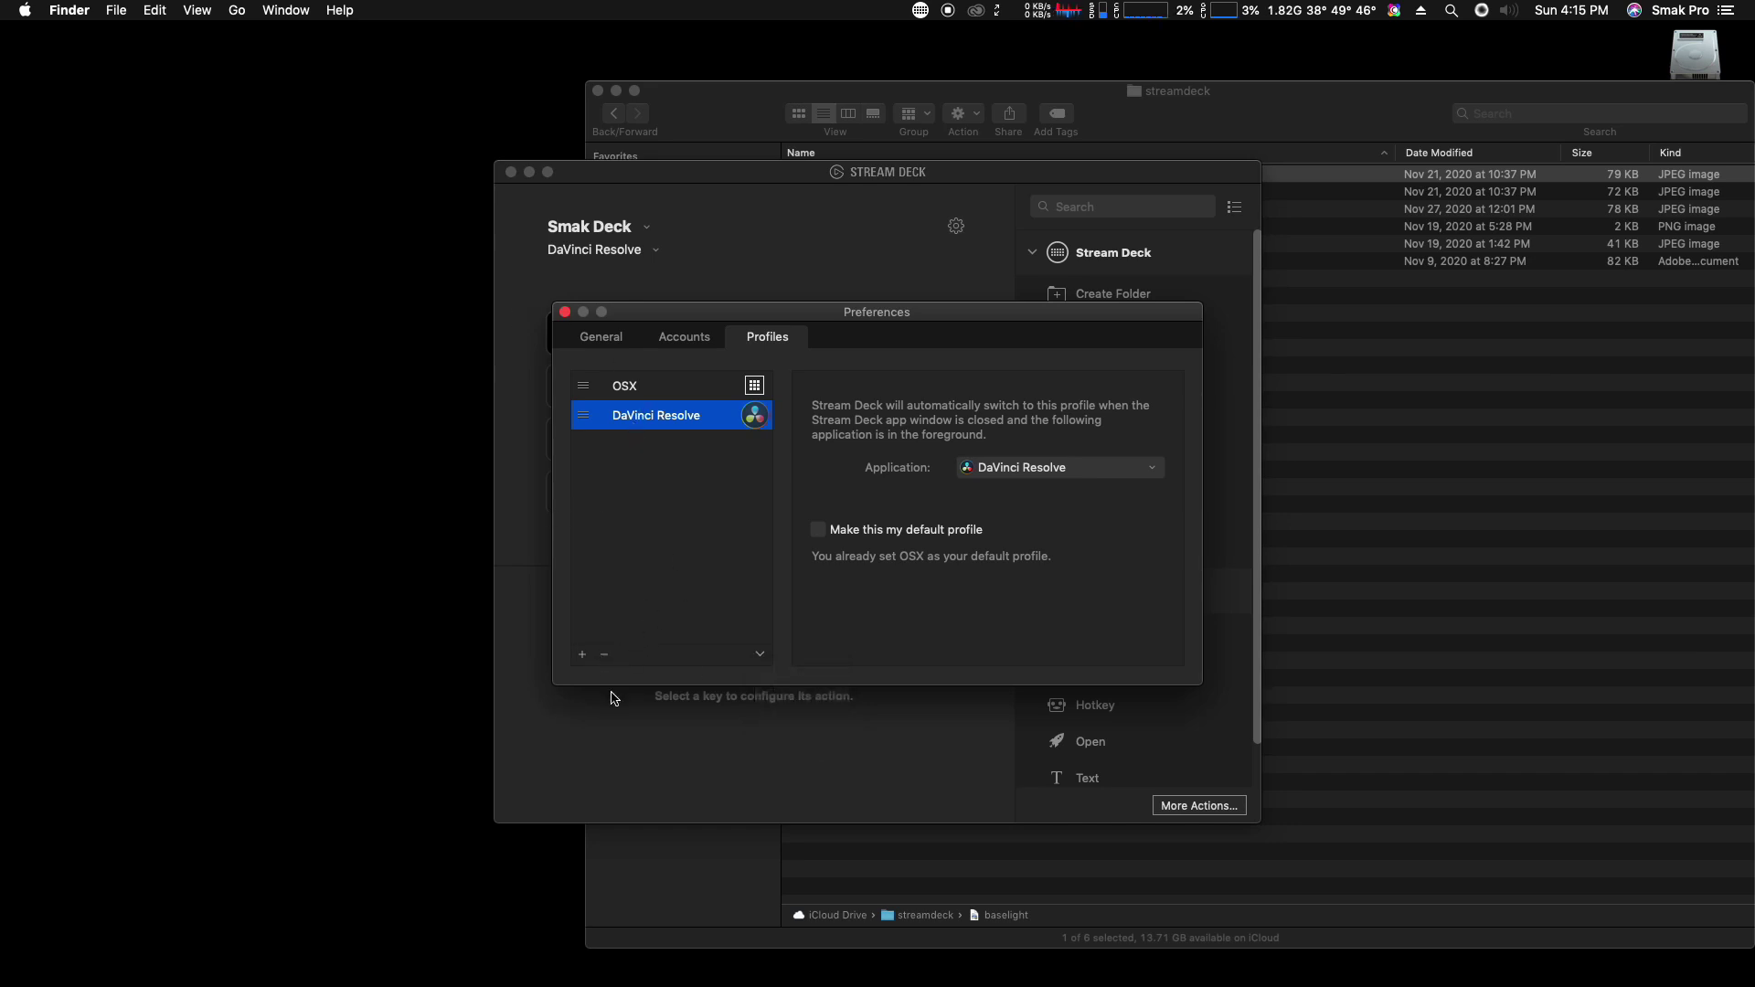
pyautogui.click(603, 655)
pyautogui.click(1002, 518)
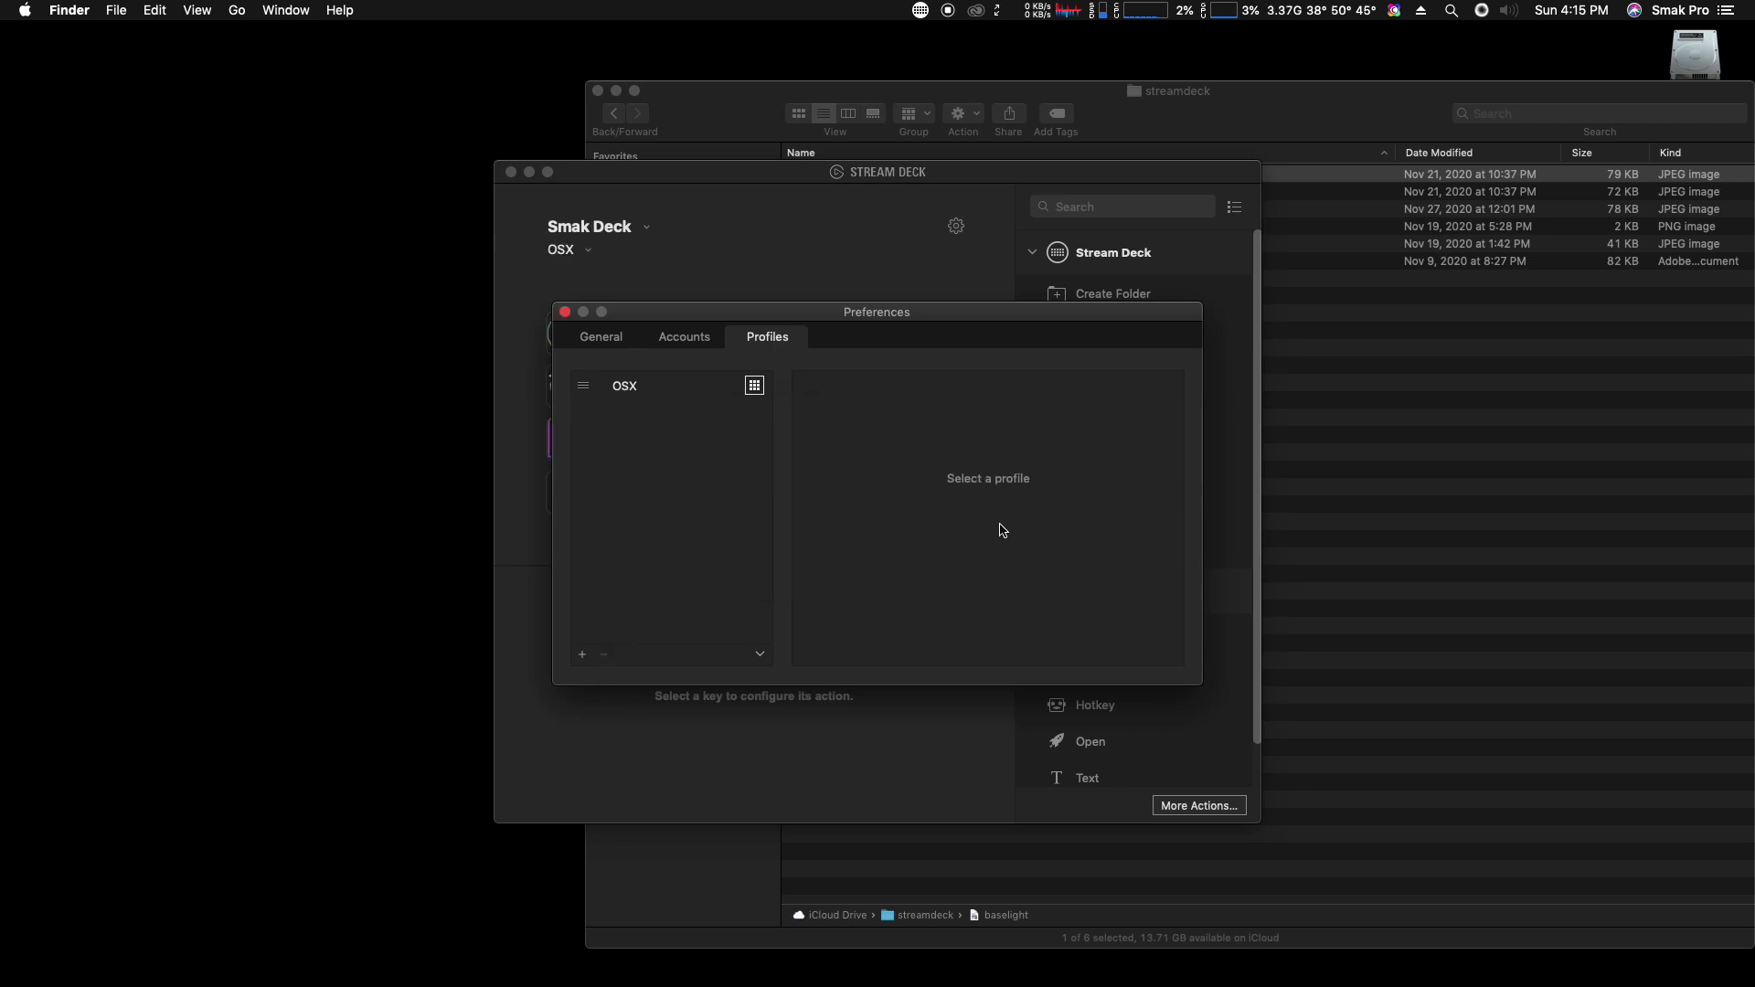
# - Delete the OSX profile from the profile list
pyautogui.click(638, 399)
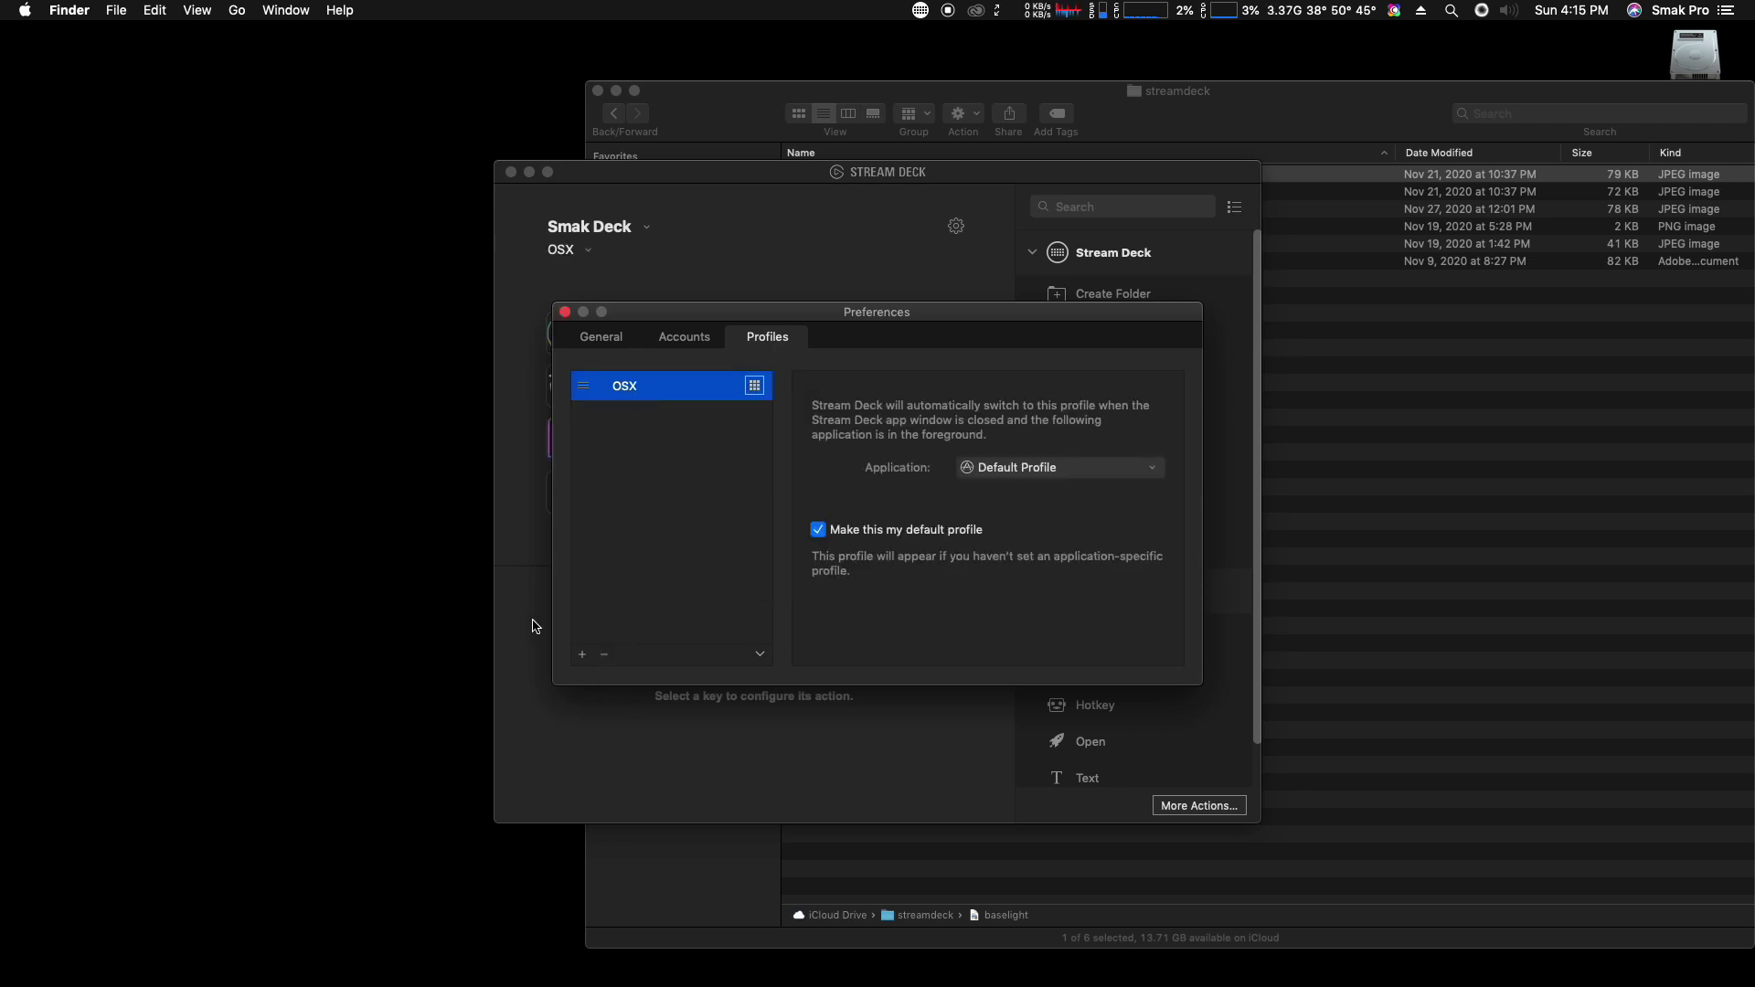
pyautogui.click(604, 654)
pyautogui.click(990, 517)
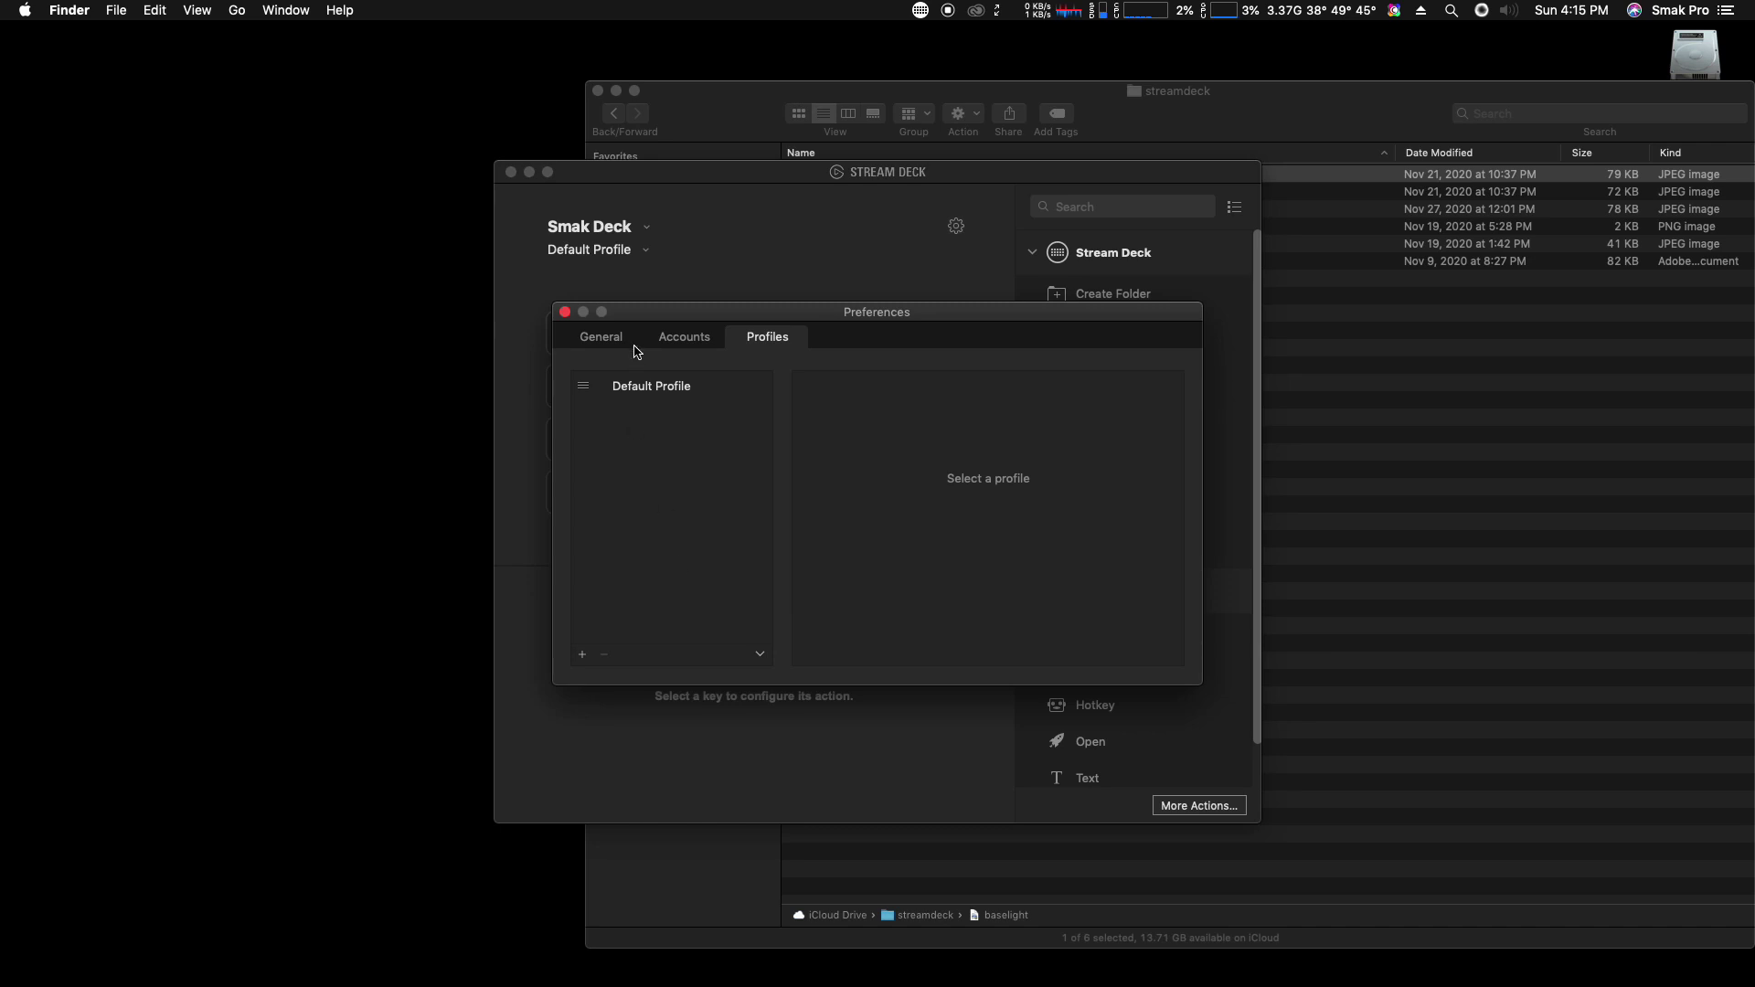
# - Import Mac OSX.streamDeckProfile from the PRESETS/STREAMDECK folder in iCloud Drive
pyautogui.click(761, 655)
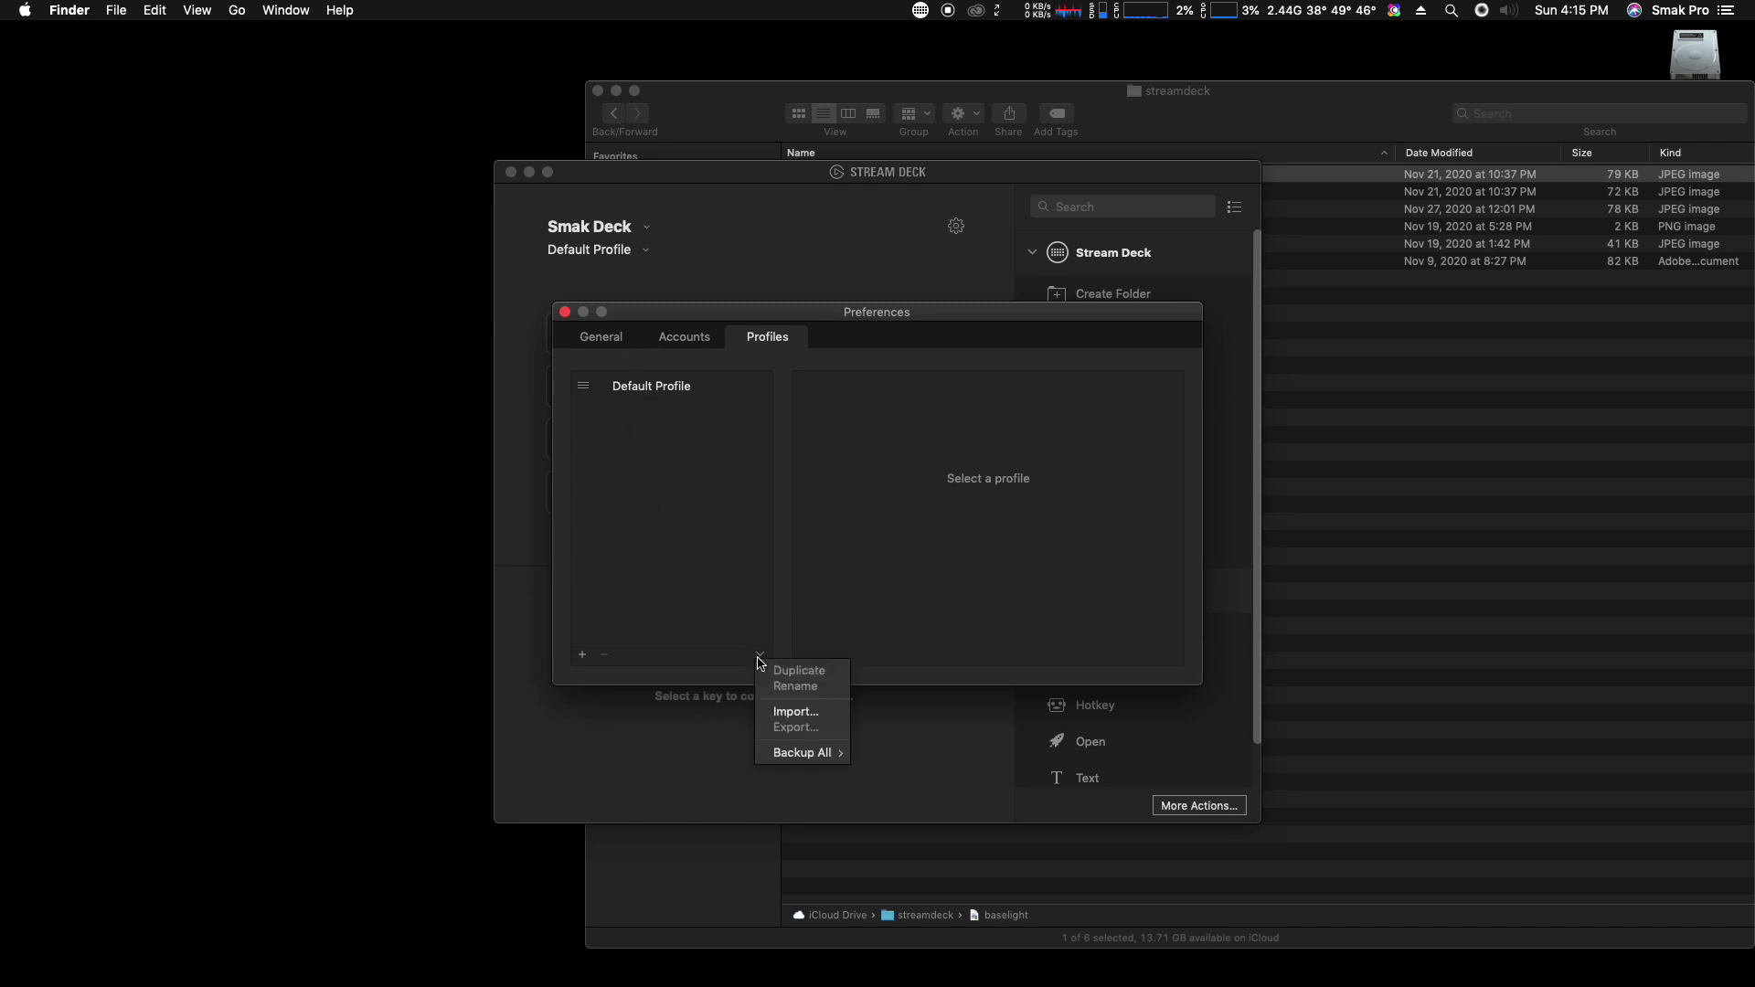
pyautogui.click(796, 715)
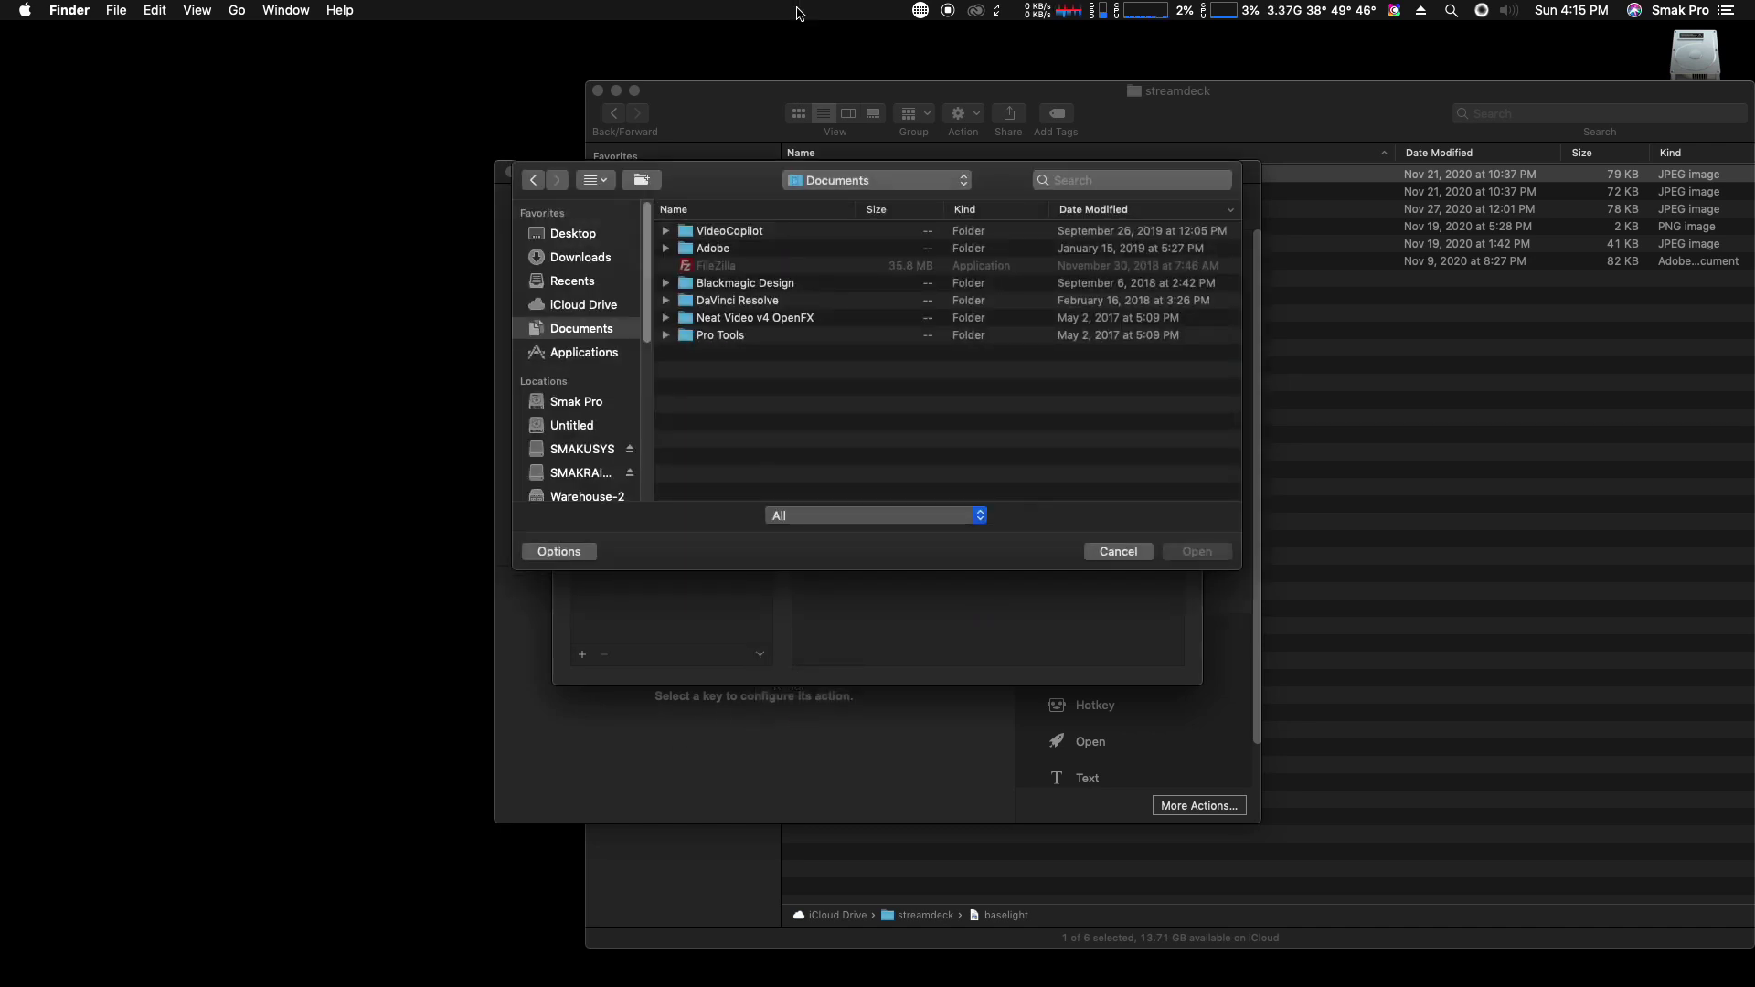
pyautogui.click(590, 305)
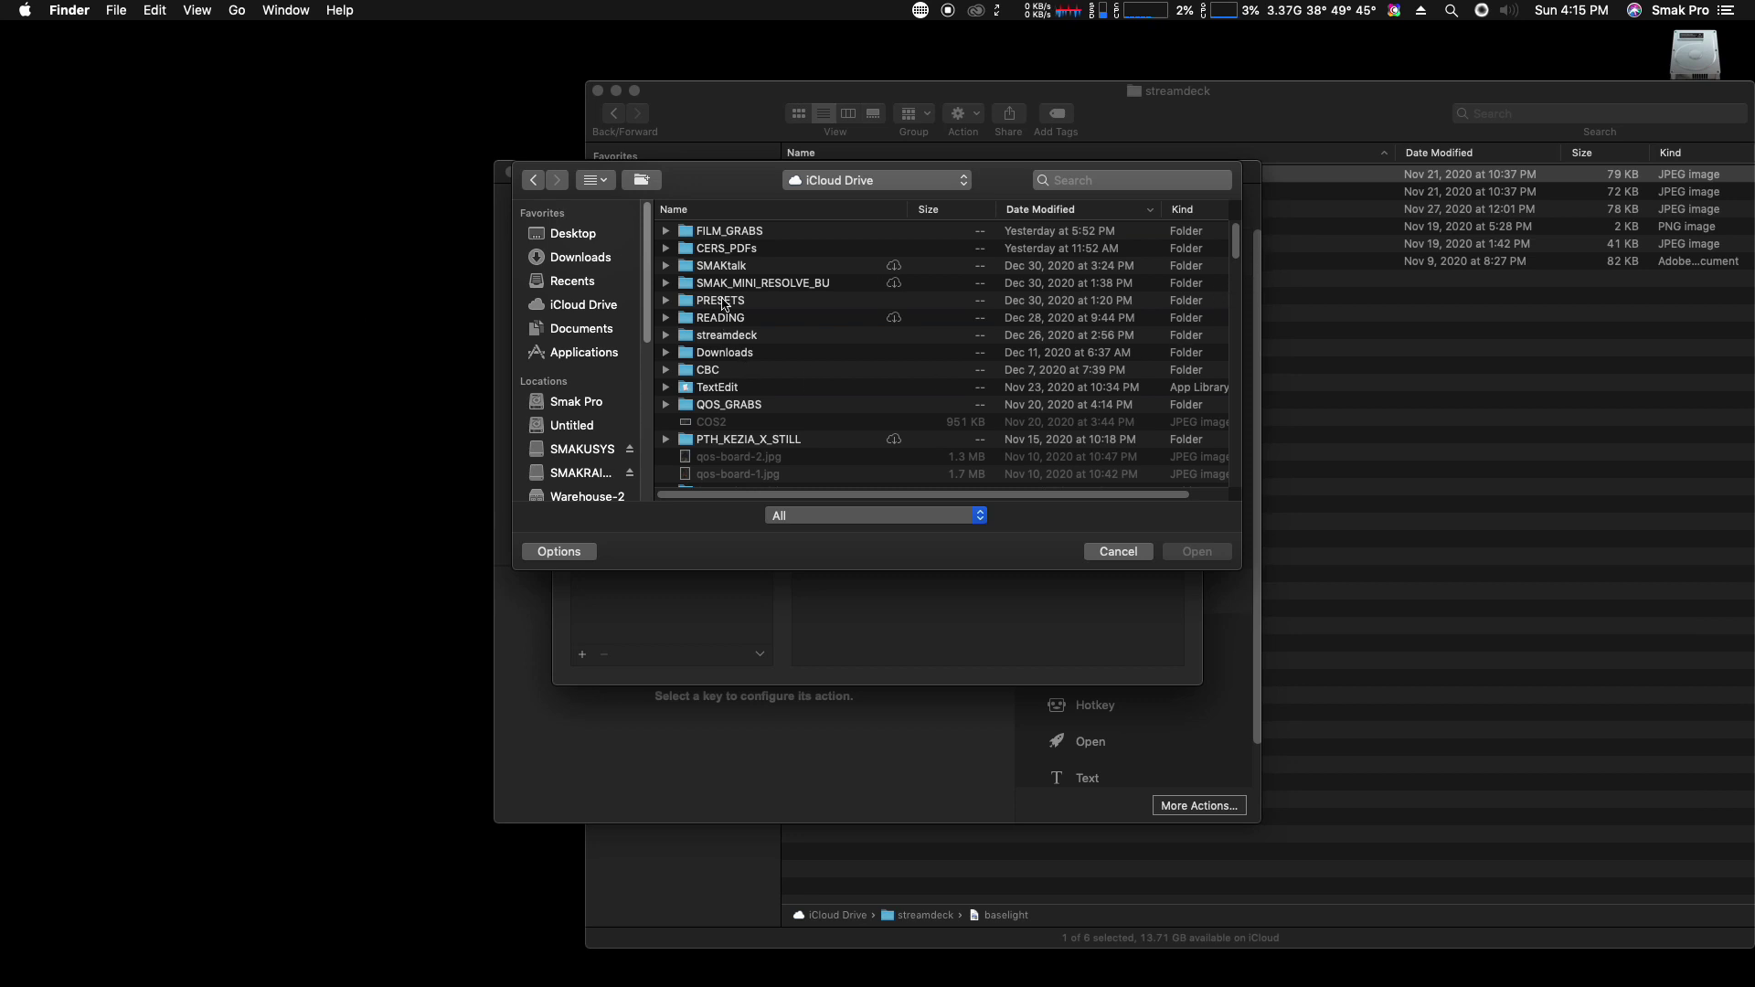
pyautogui.doubleClick(726, 301)
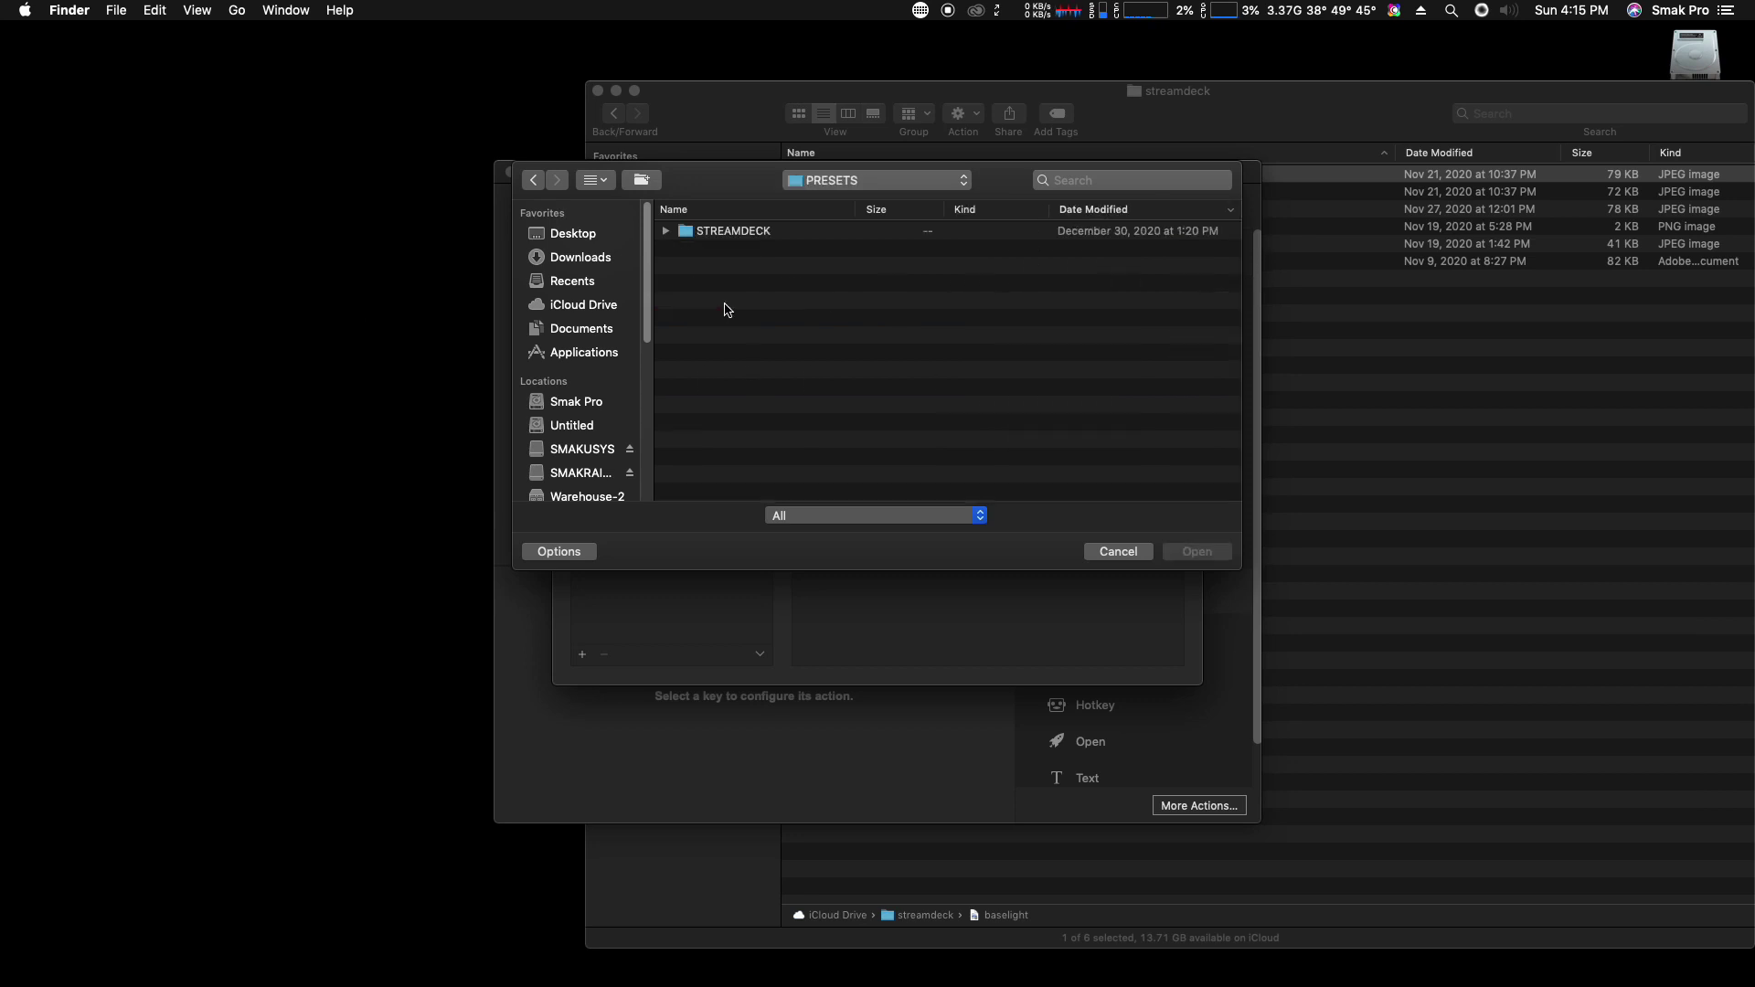
pyautogui.doubleClick(734, 235)
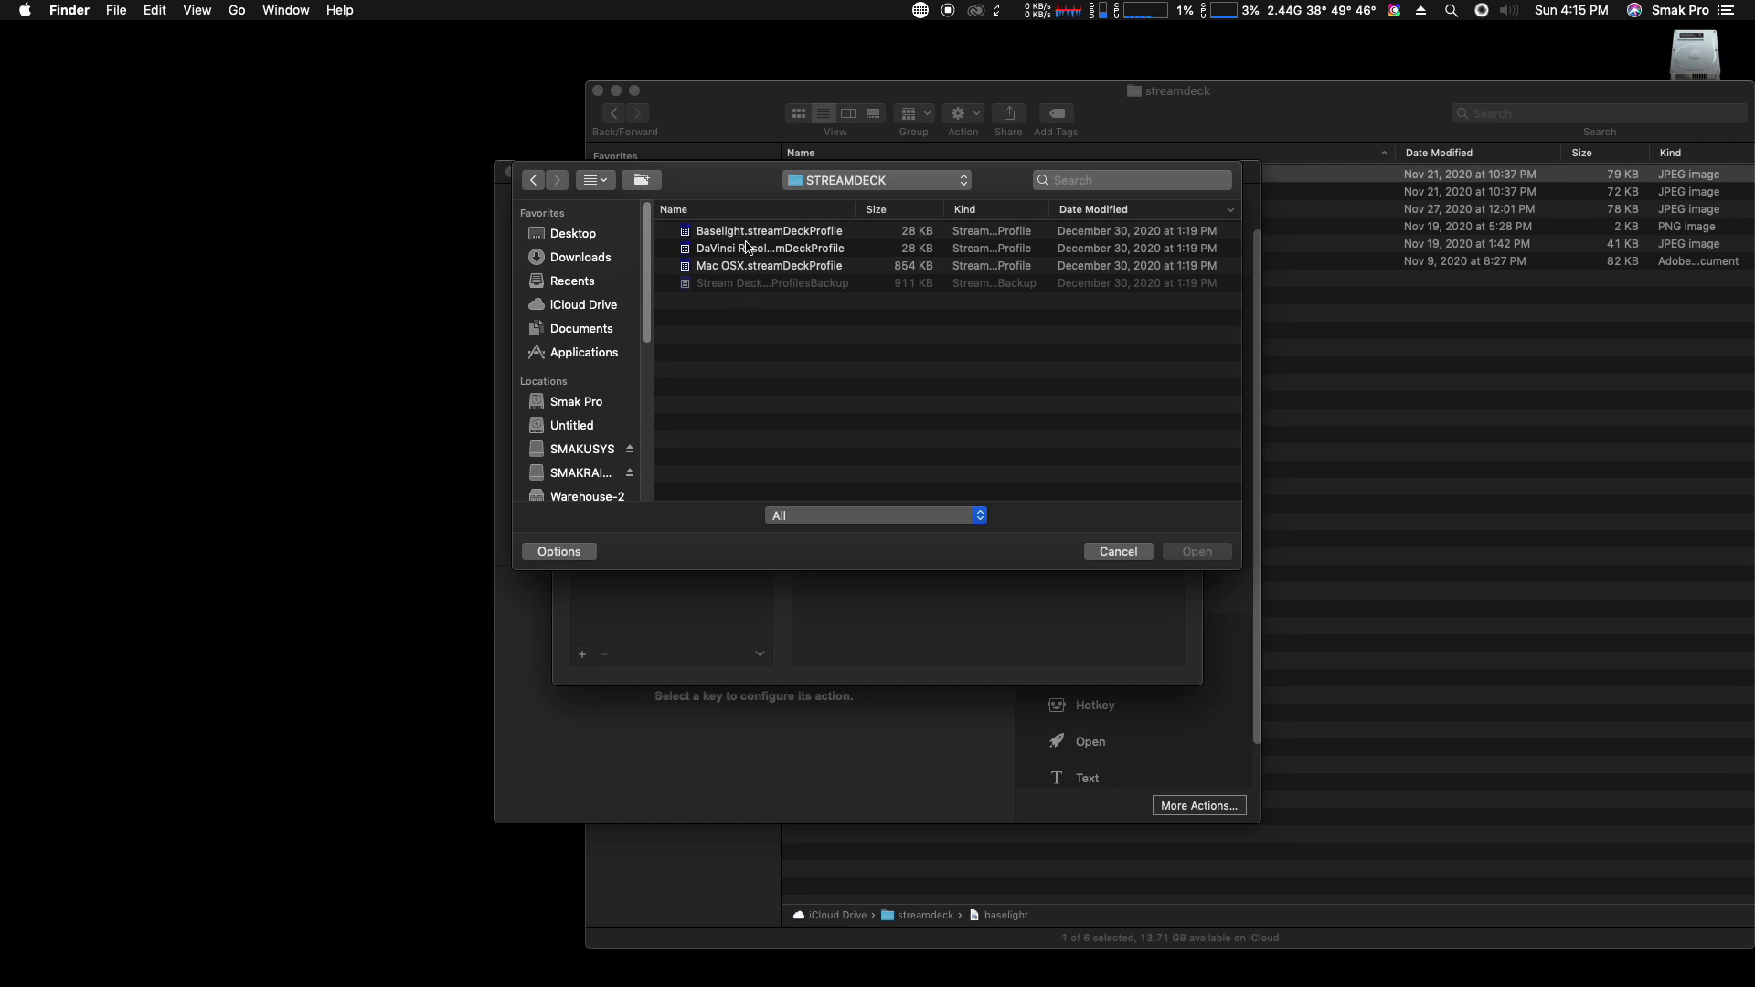
pyautogui.click(751, 268)
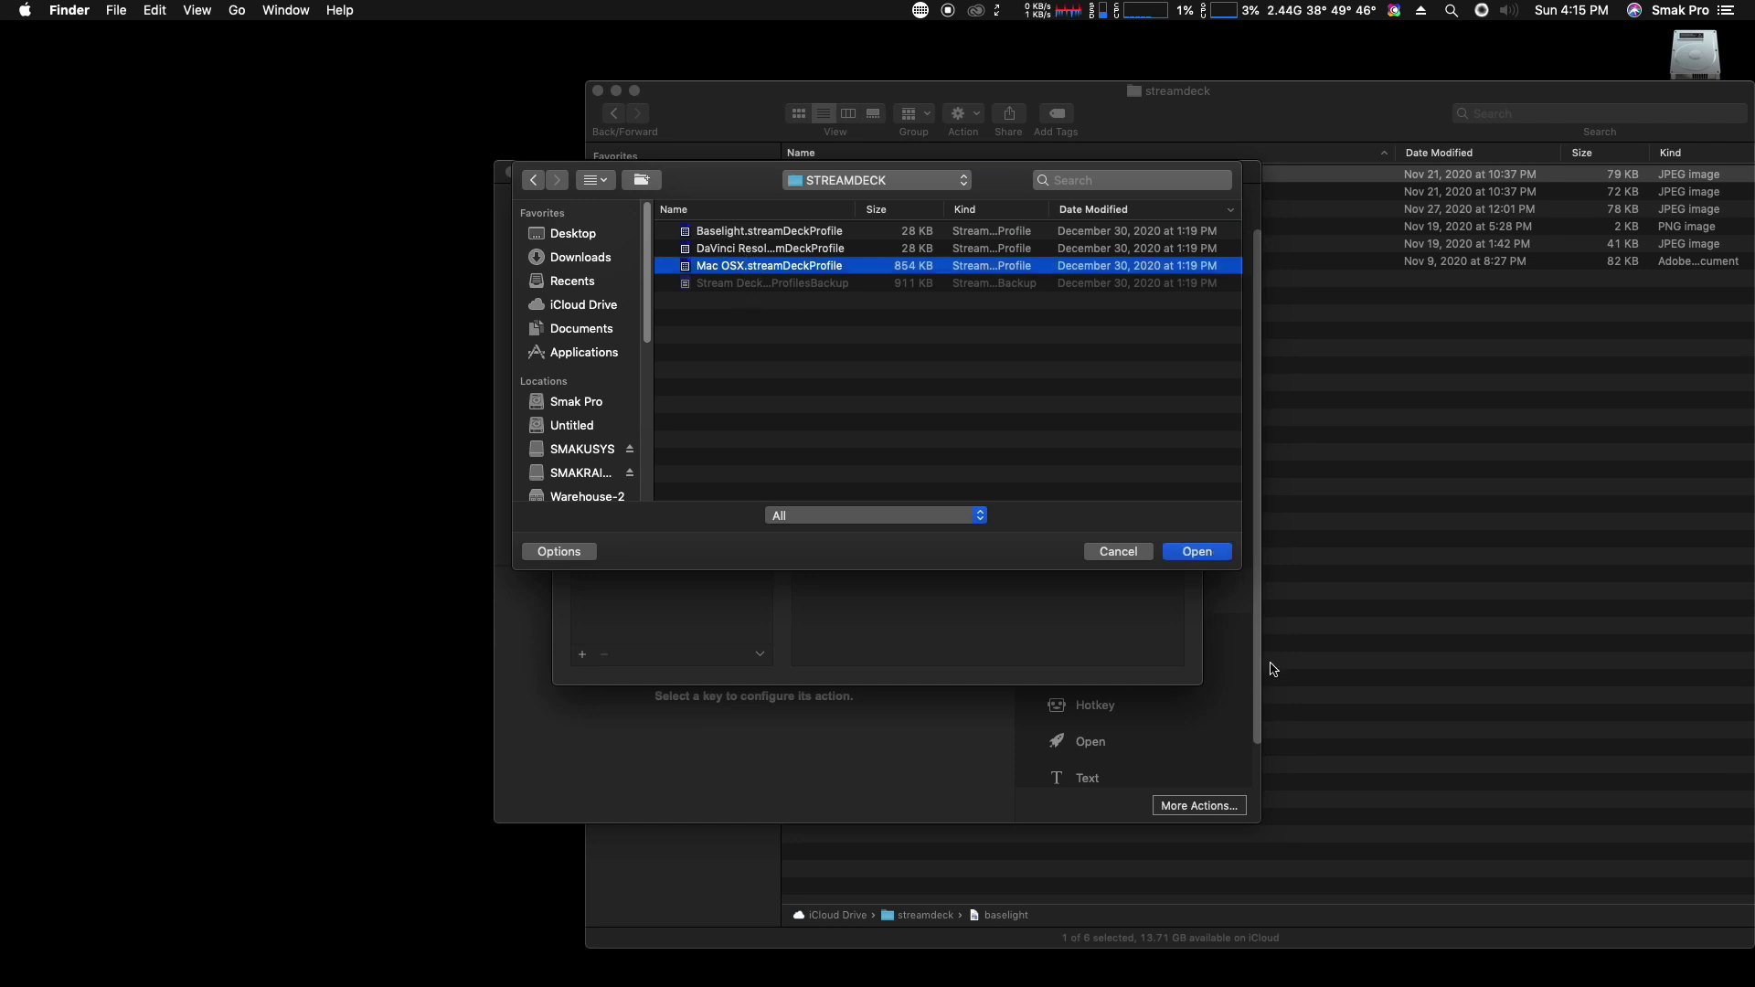
pyautogui.click(1215, 555)
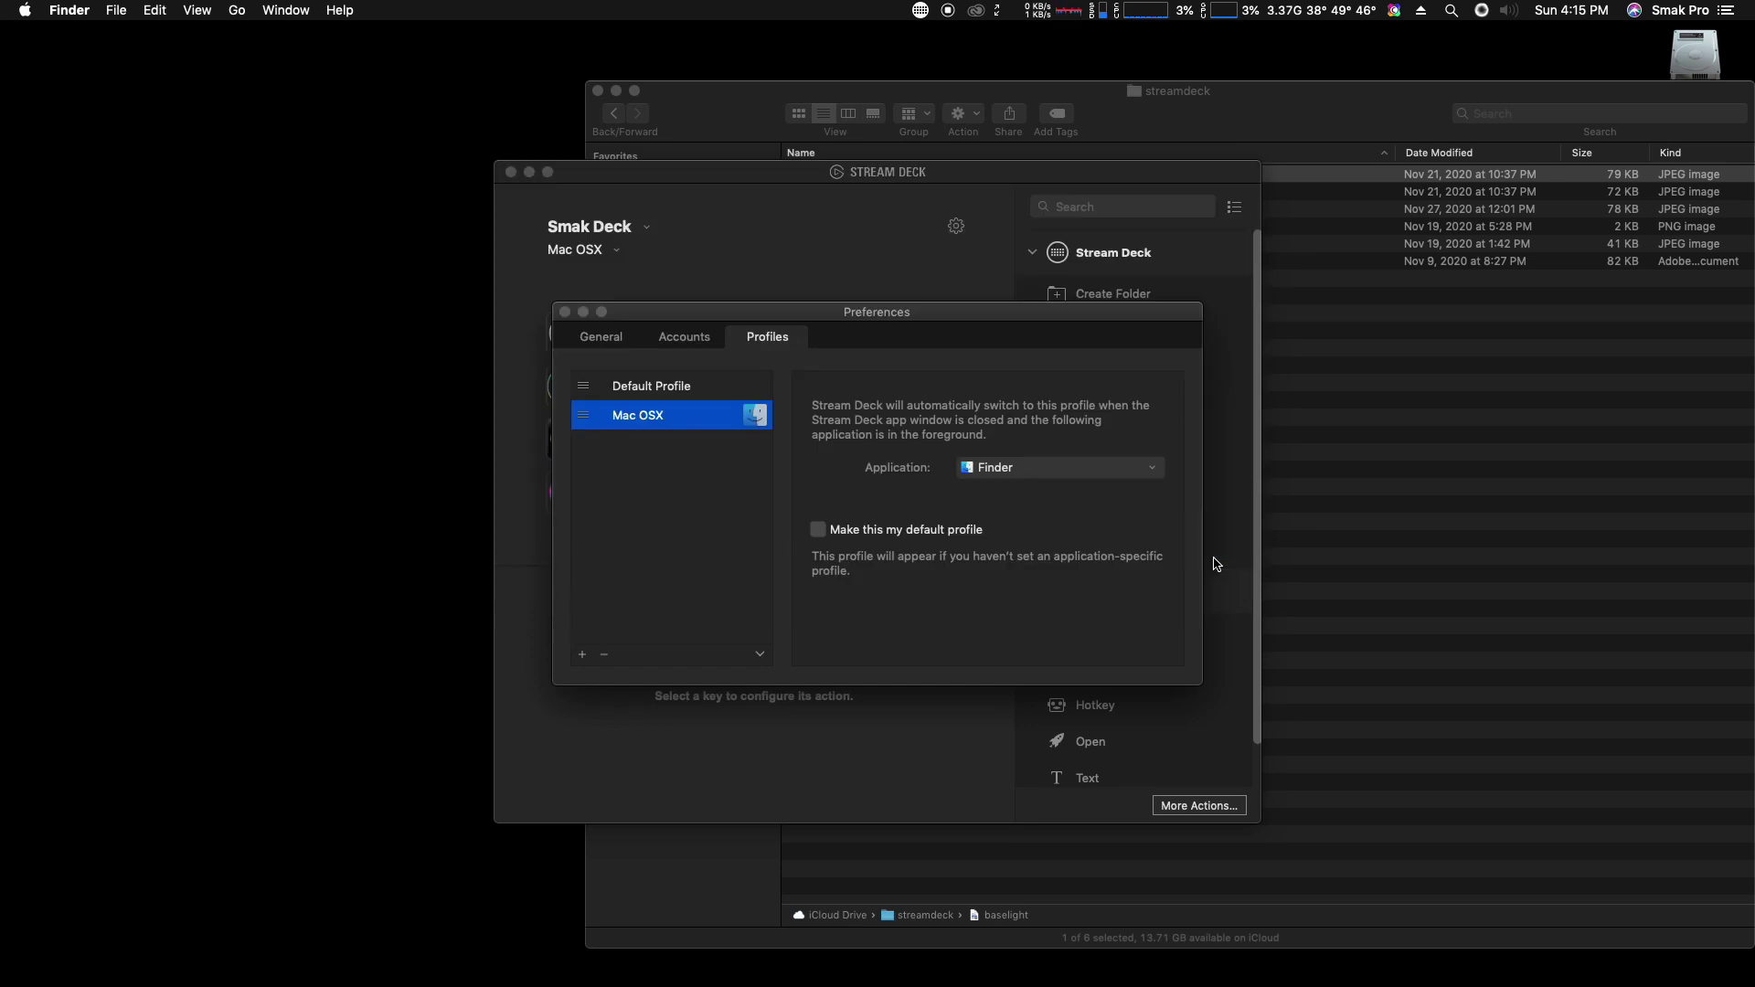
# - Delete the empty Default Profile from the profile list
pyautogui.click(651, 394)
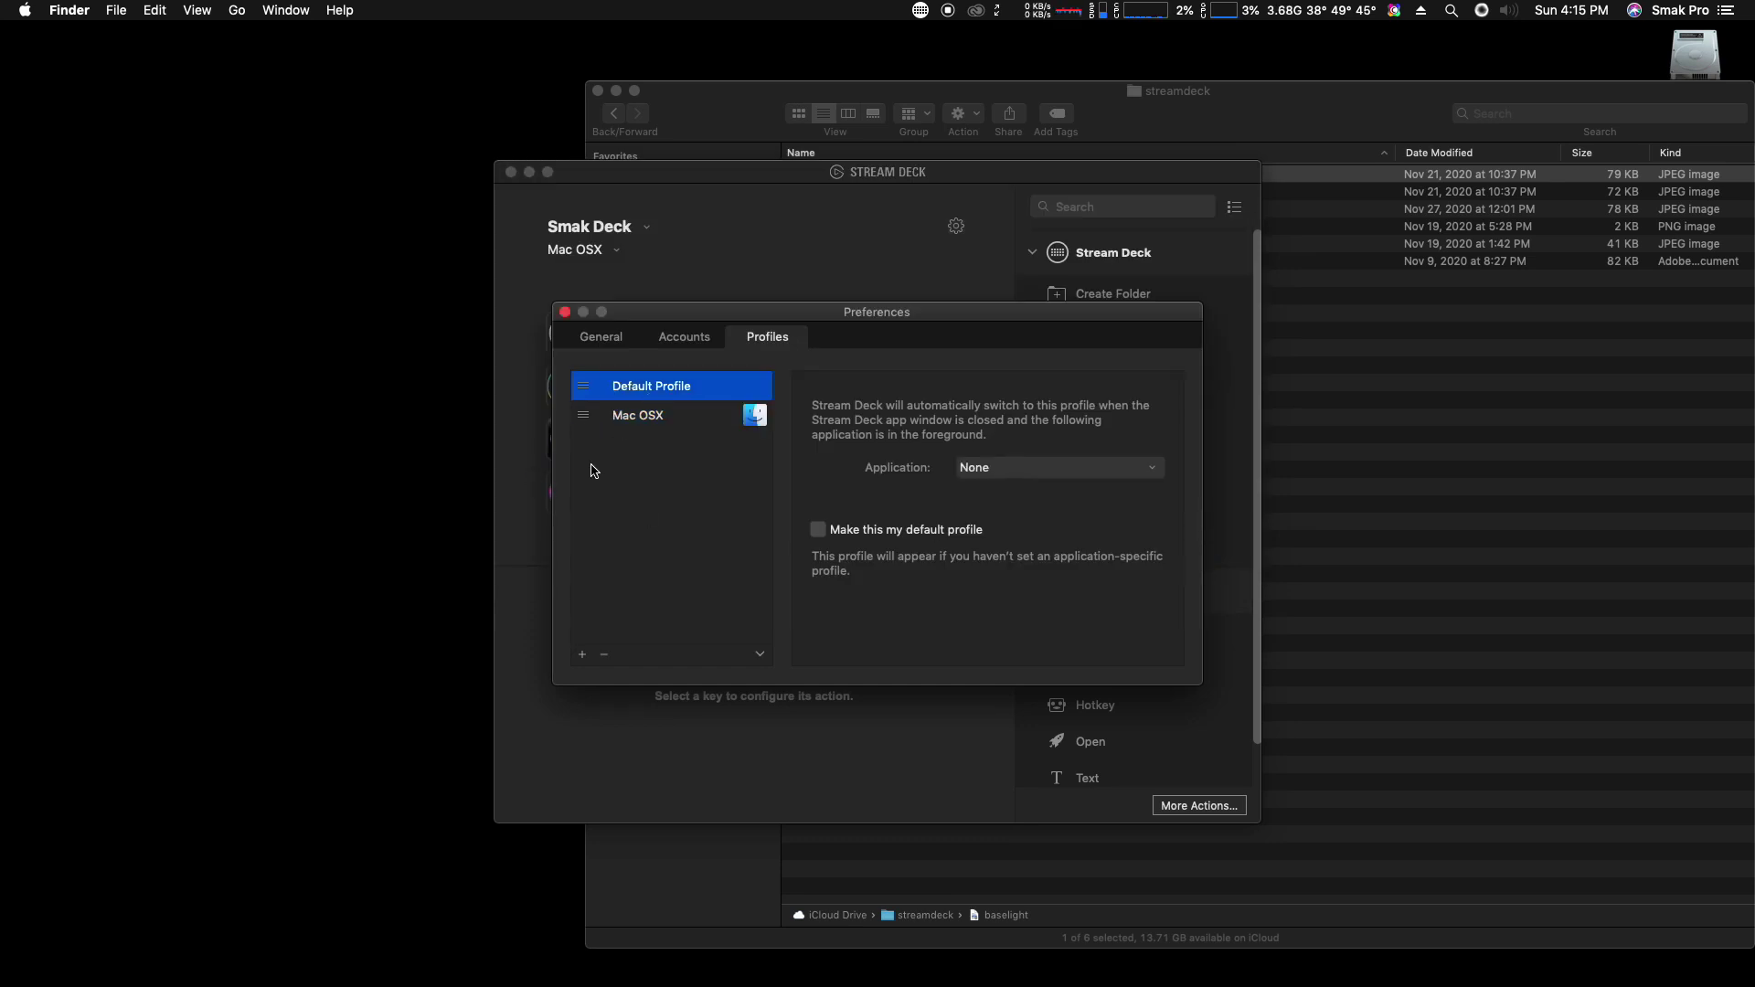
pyautogui.click(607, 654)
pyautogui.click(1001, 519)
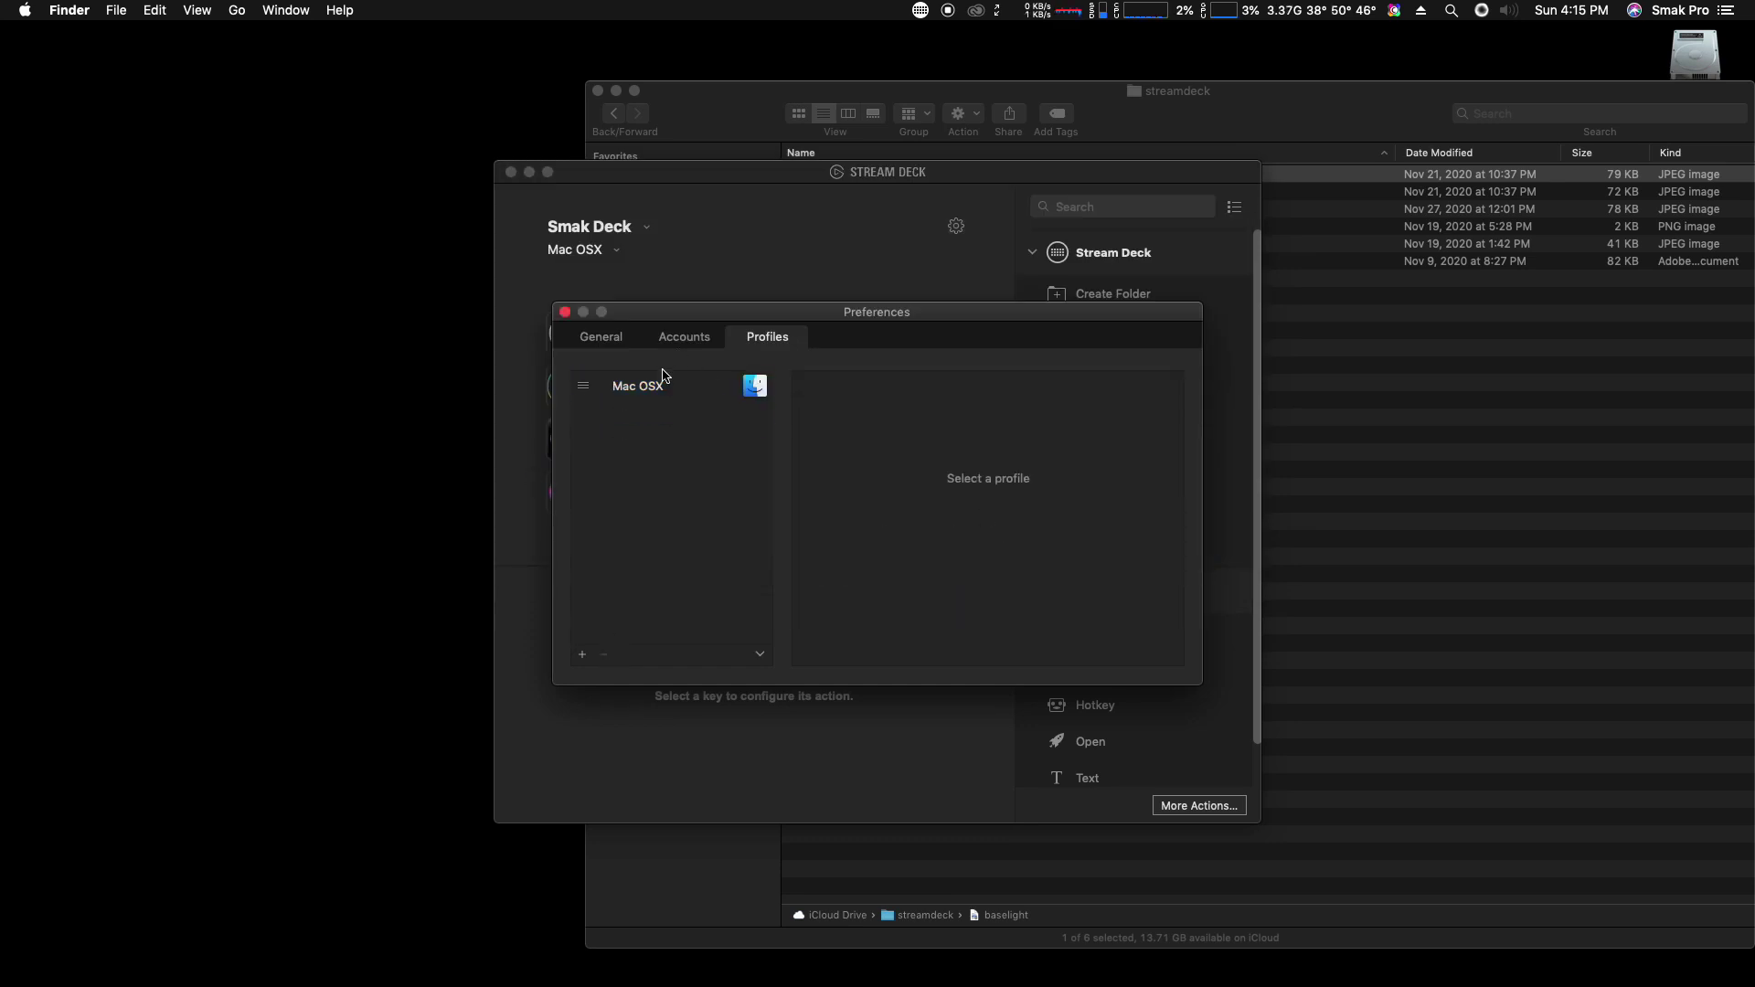
# - Import the DaVinci Resolve profile file from the STREAMDECK presets folder and check its linked application
pyautogui.click(662, 385)
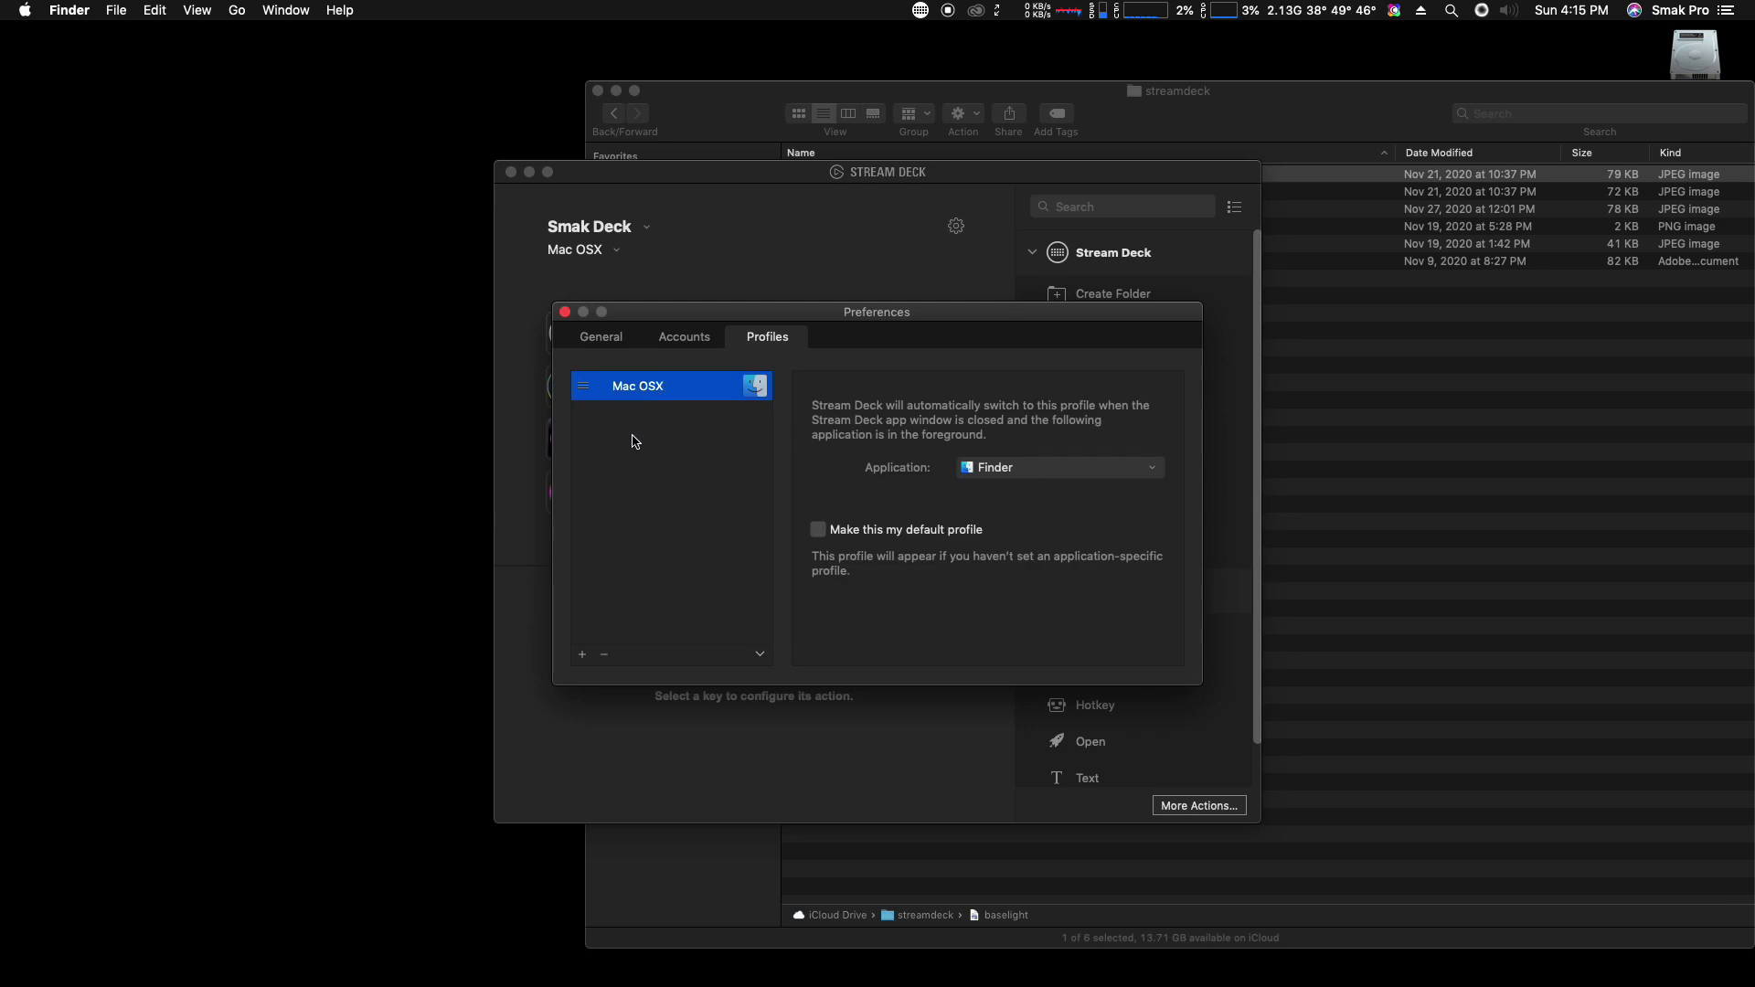
pyautogui.click(760, 655)
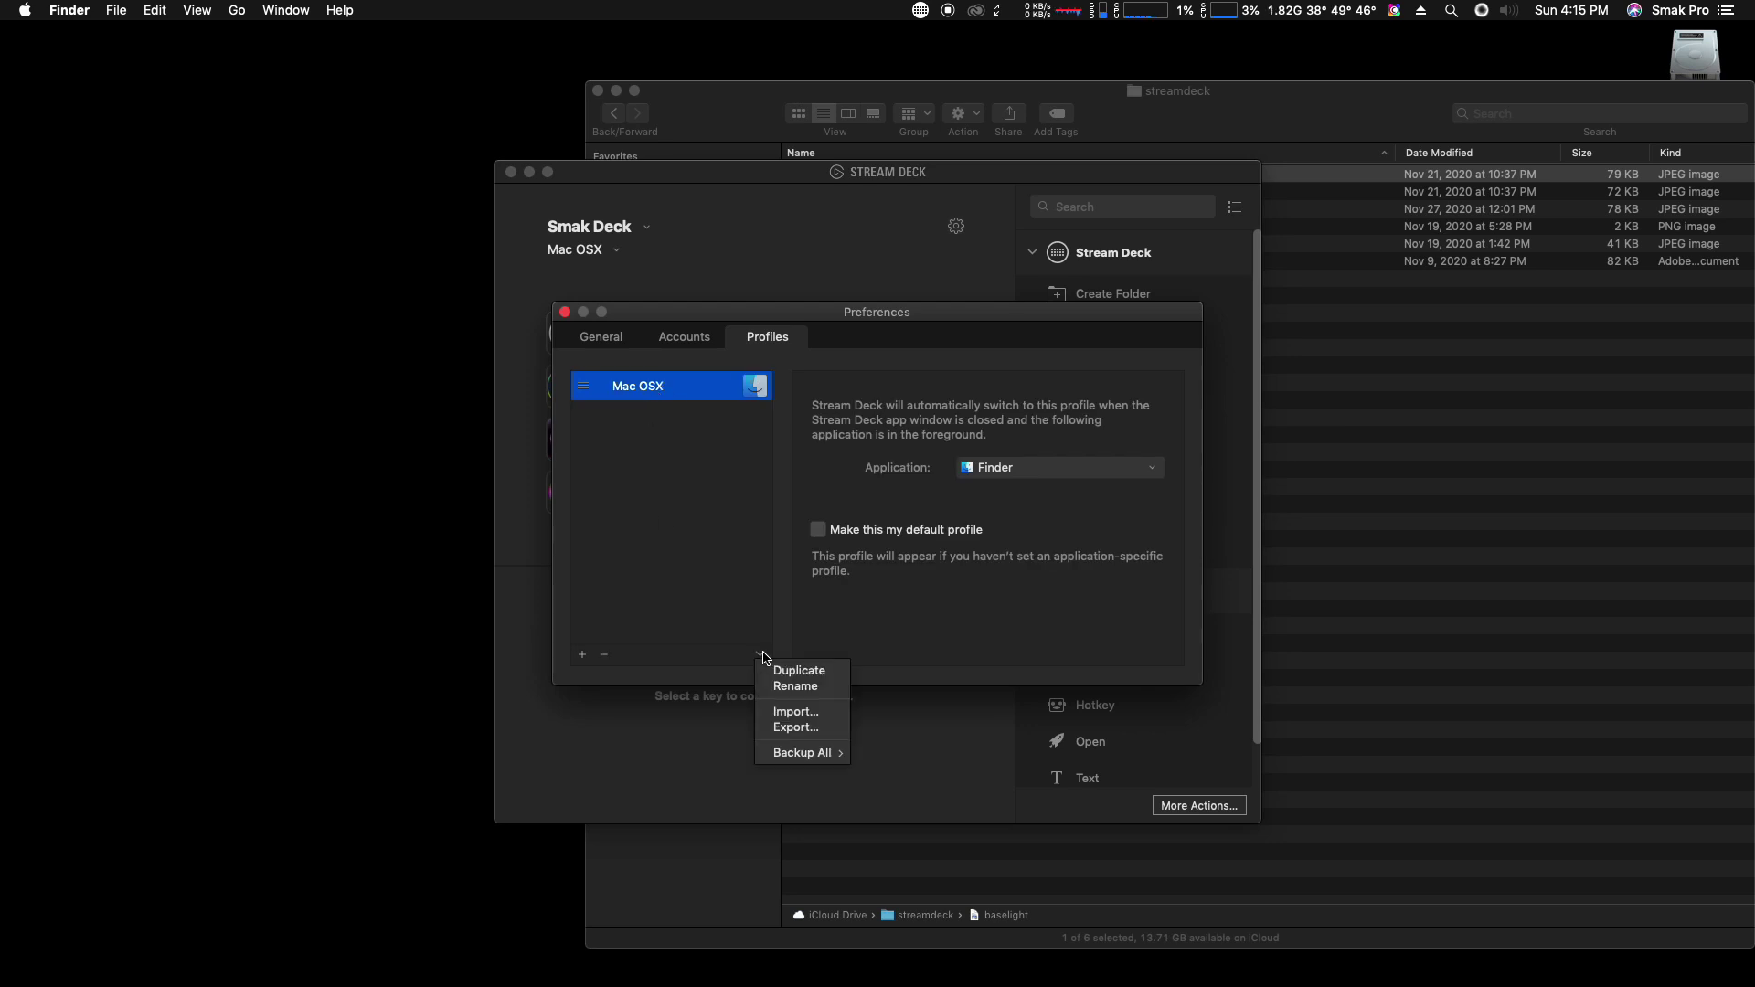
pyautogui.click(788, 713)
pyautogui.click(798, 264)
pyautogui.click(799, 249)
pyautogui.click(1205, 553)
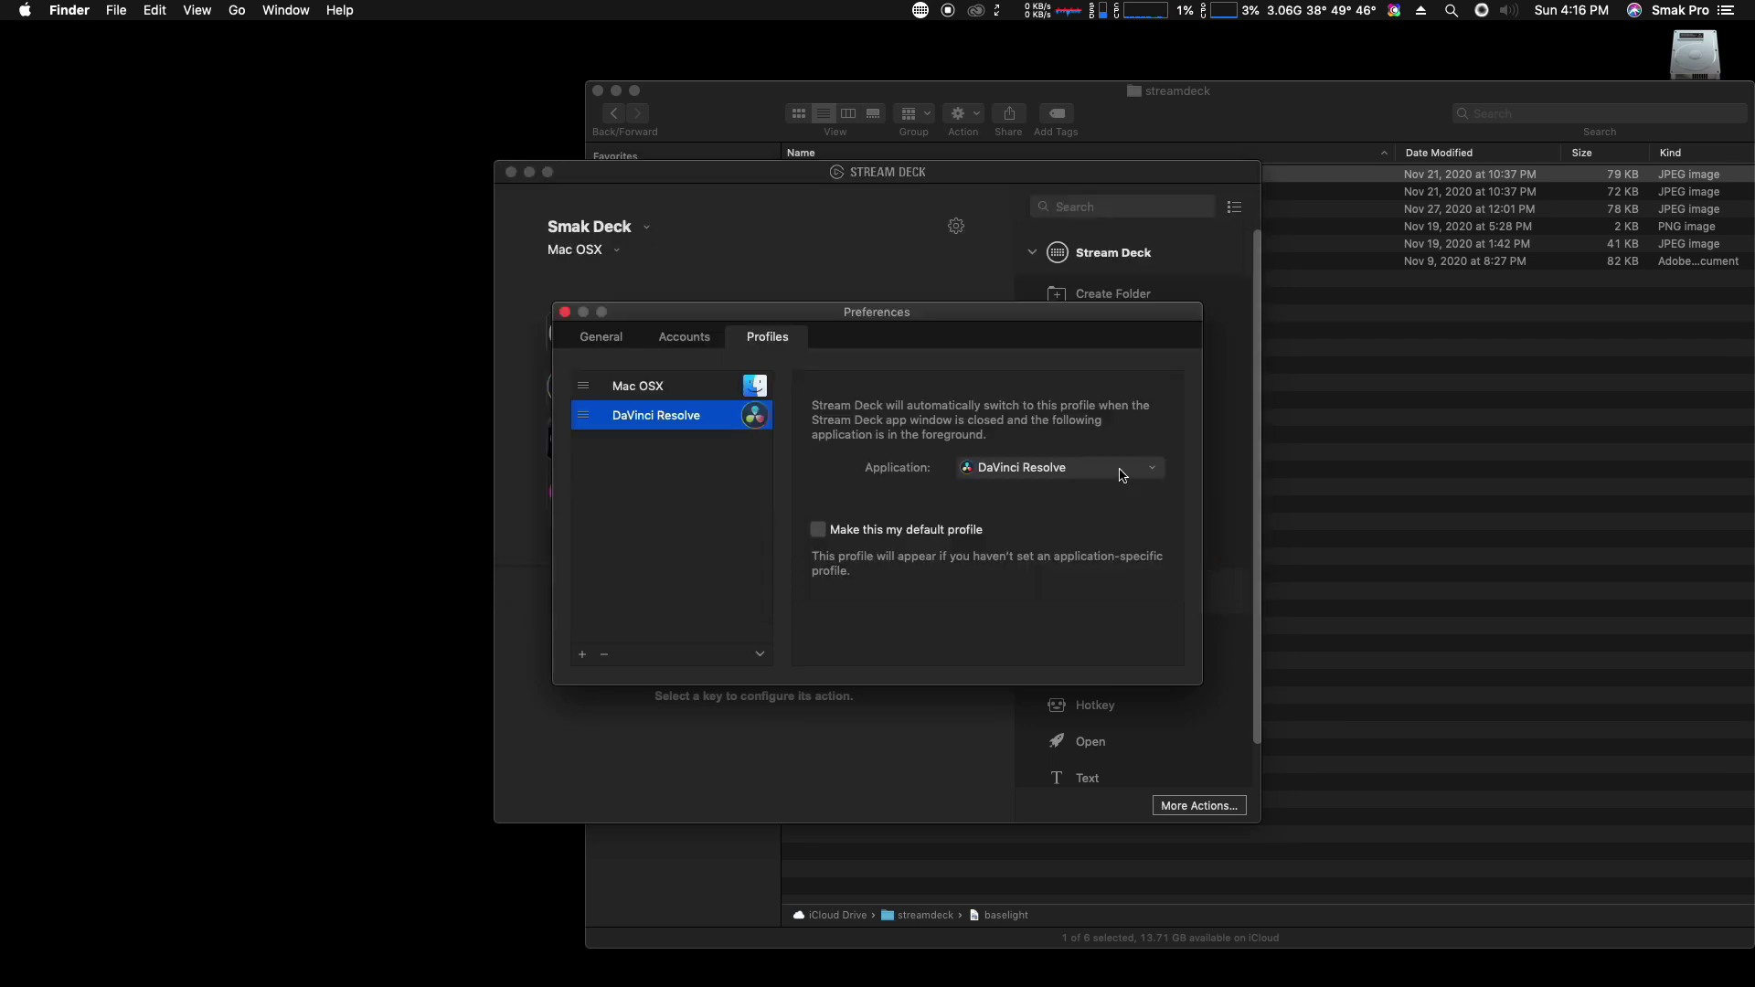
pyautogui.click(1024, 470)
pyautogui.click(982, 446)
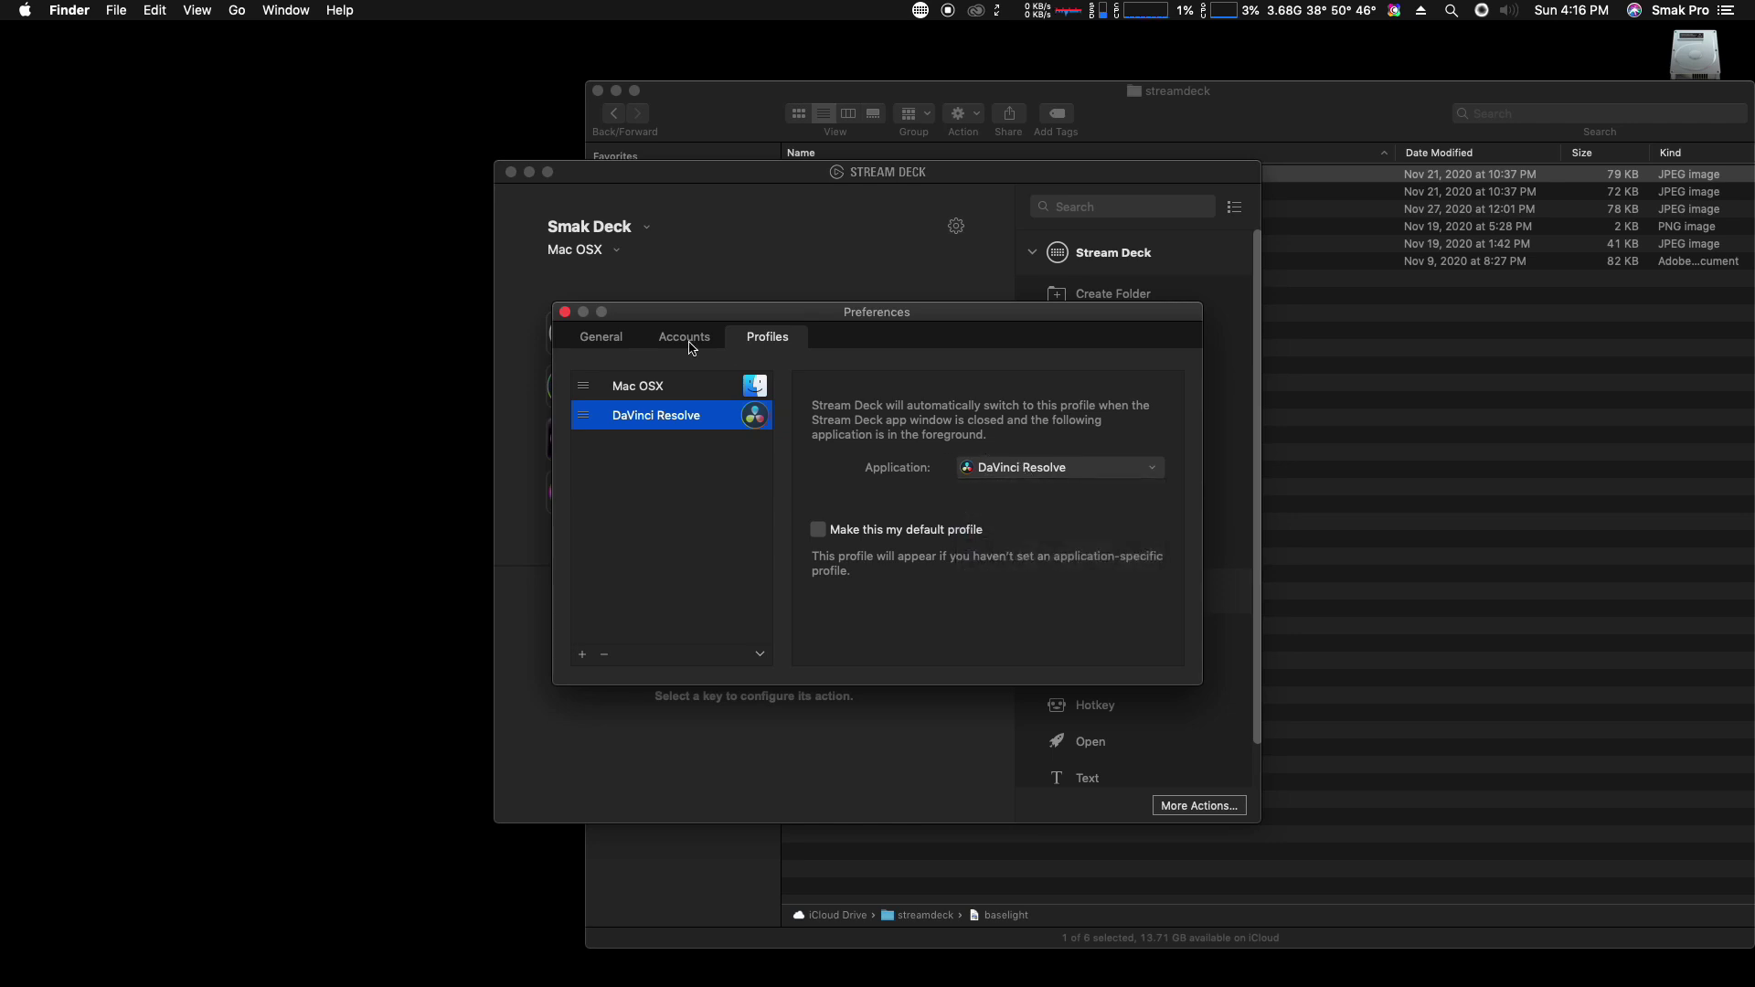
# - Close the Stream Deck preferences, switch to DaVinci Resolve and load the DaVinci Resolve preset in Keyboard Customization
pyautogui.click(565, 312)
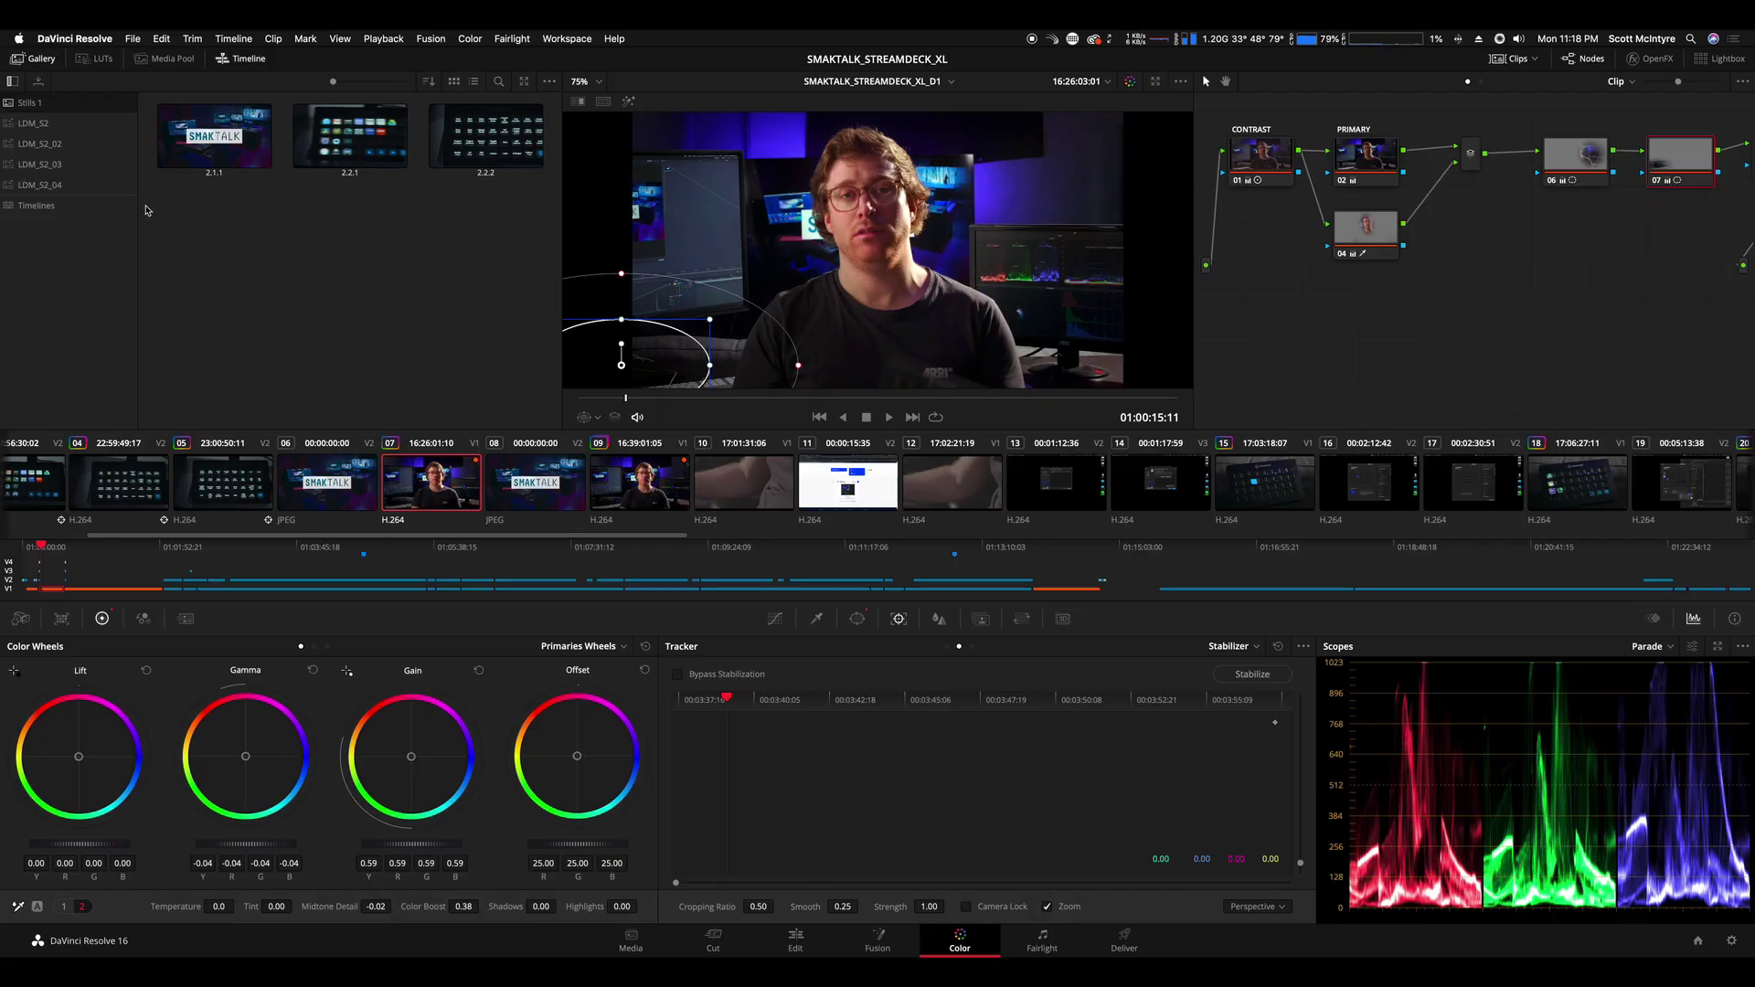
pyautogui.click(74, 39)
pyautogui.click(101, 75)
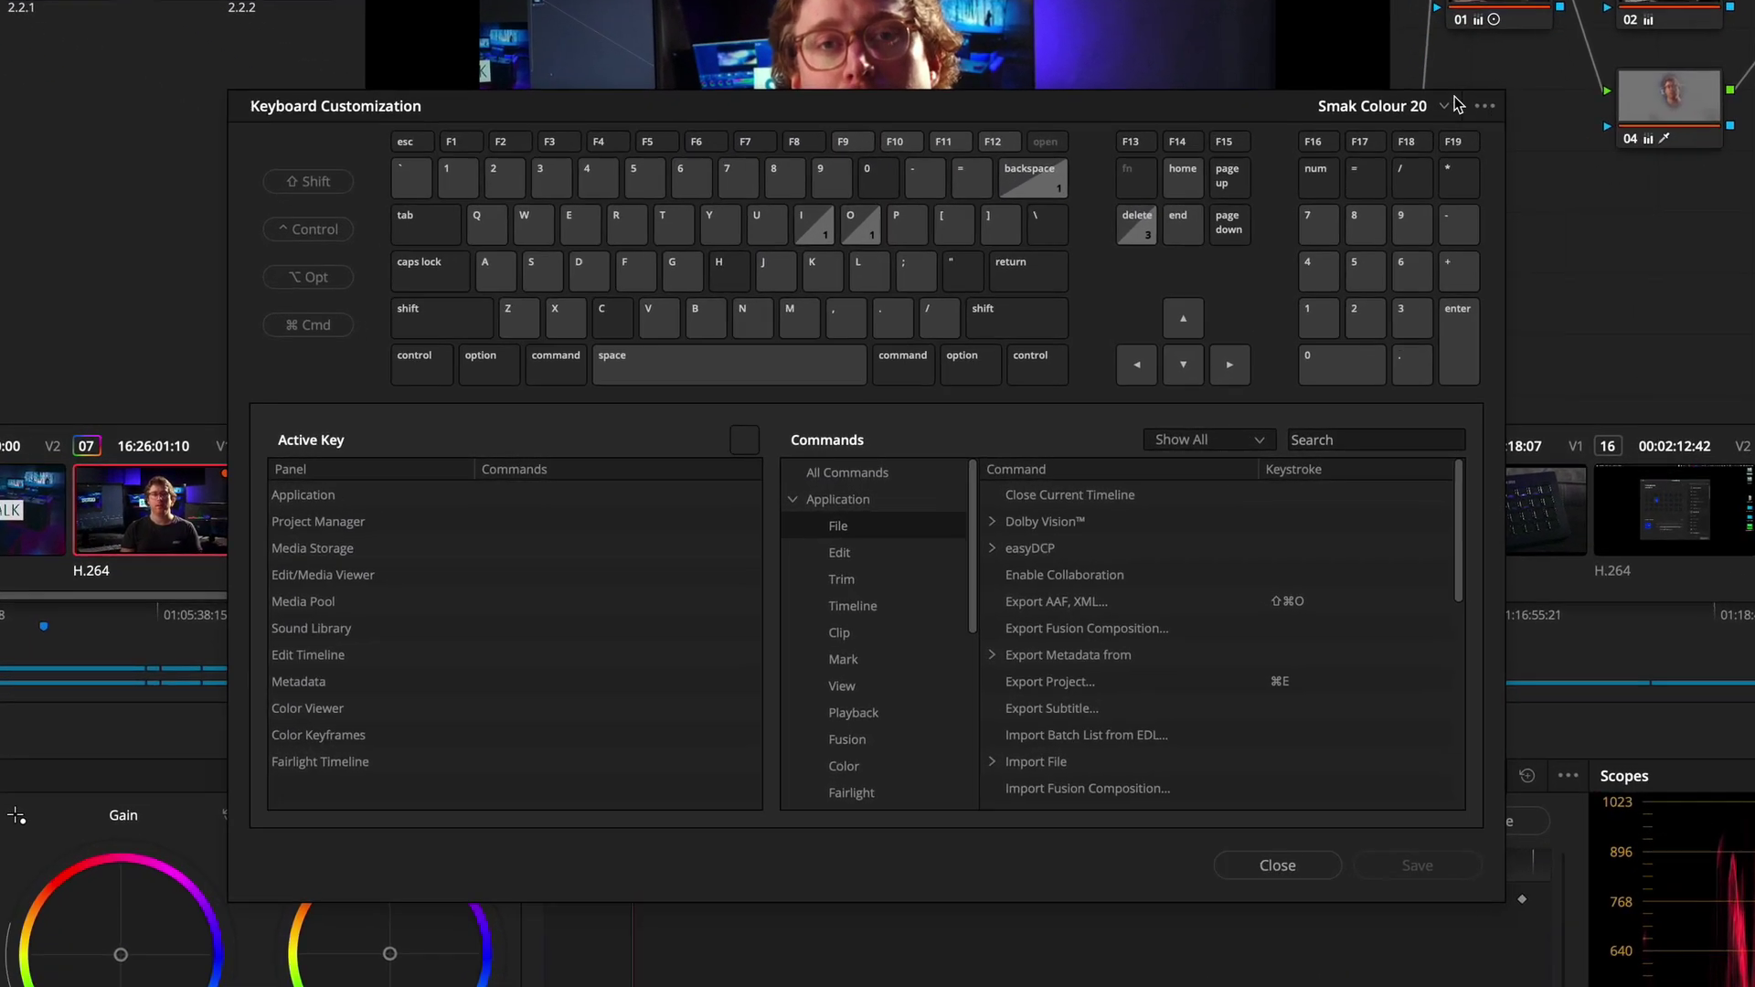
pyautogui.click(1444, 106)
pyautogui.click(1420, 134)
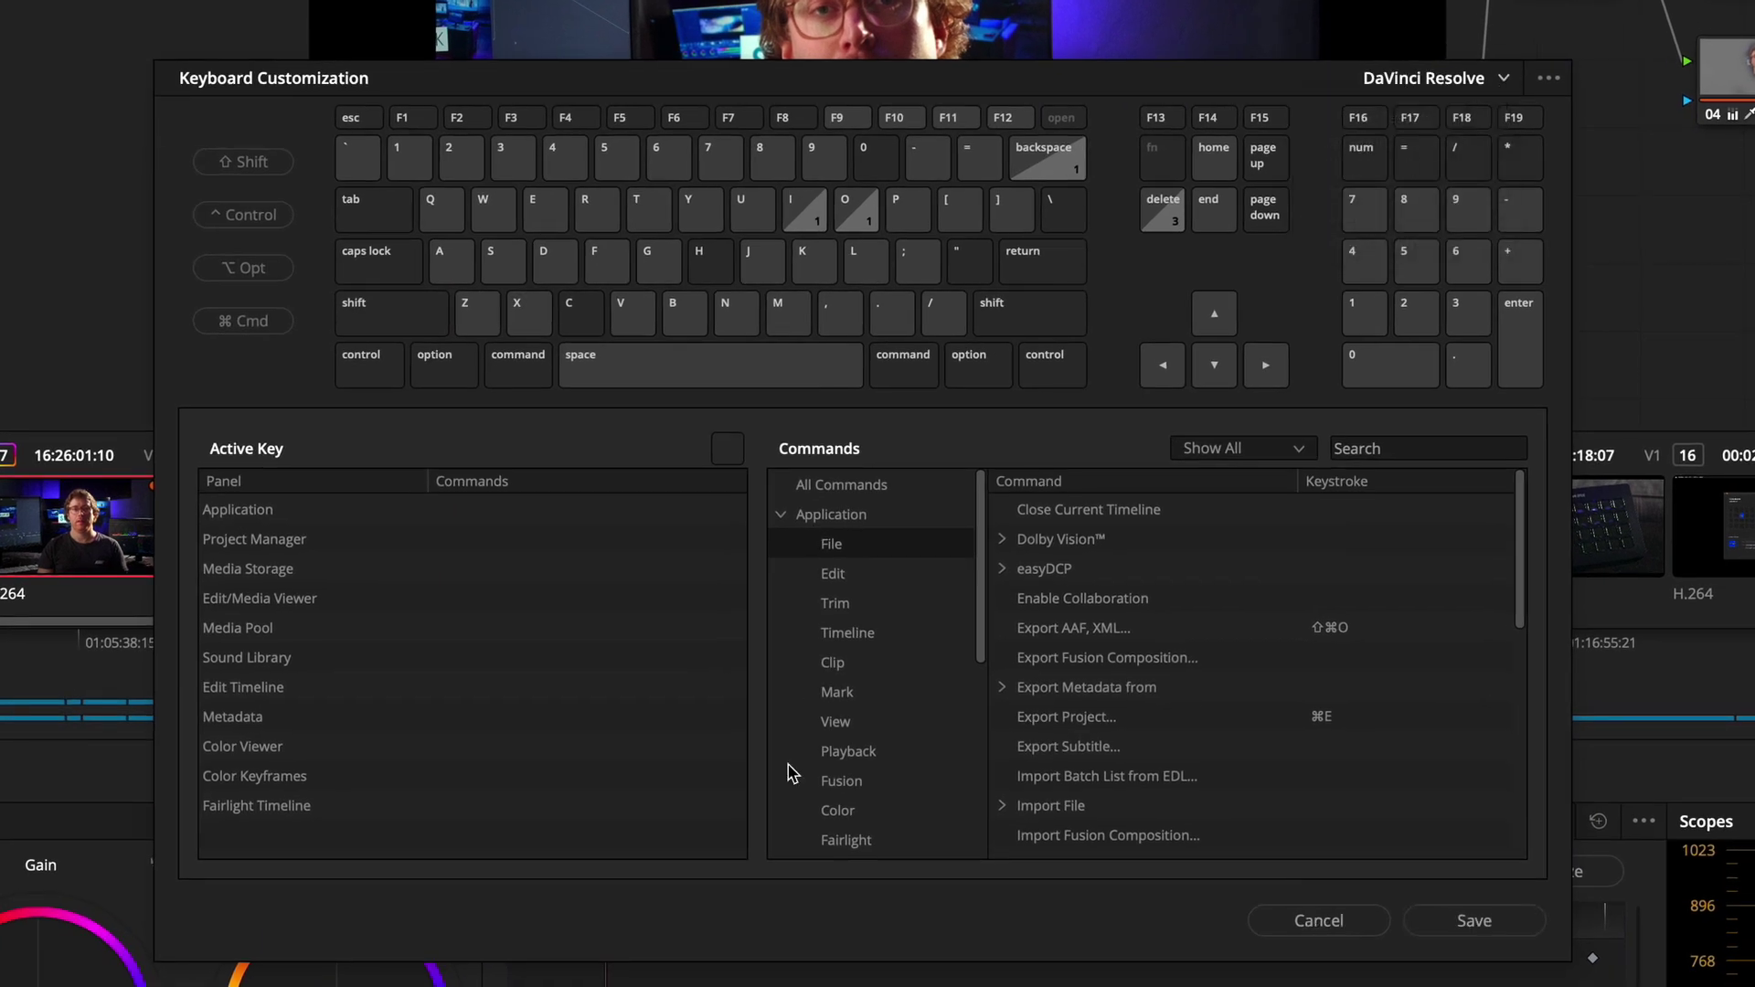
# - Find Label Selected Node by searching the Color commands for "node", assign it Option+Shift+L and cancel naming a preset
pyautogui.click(845, 812)
pyautogui.click(1386, 446)
pyautogui.write('node')
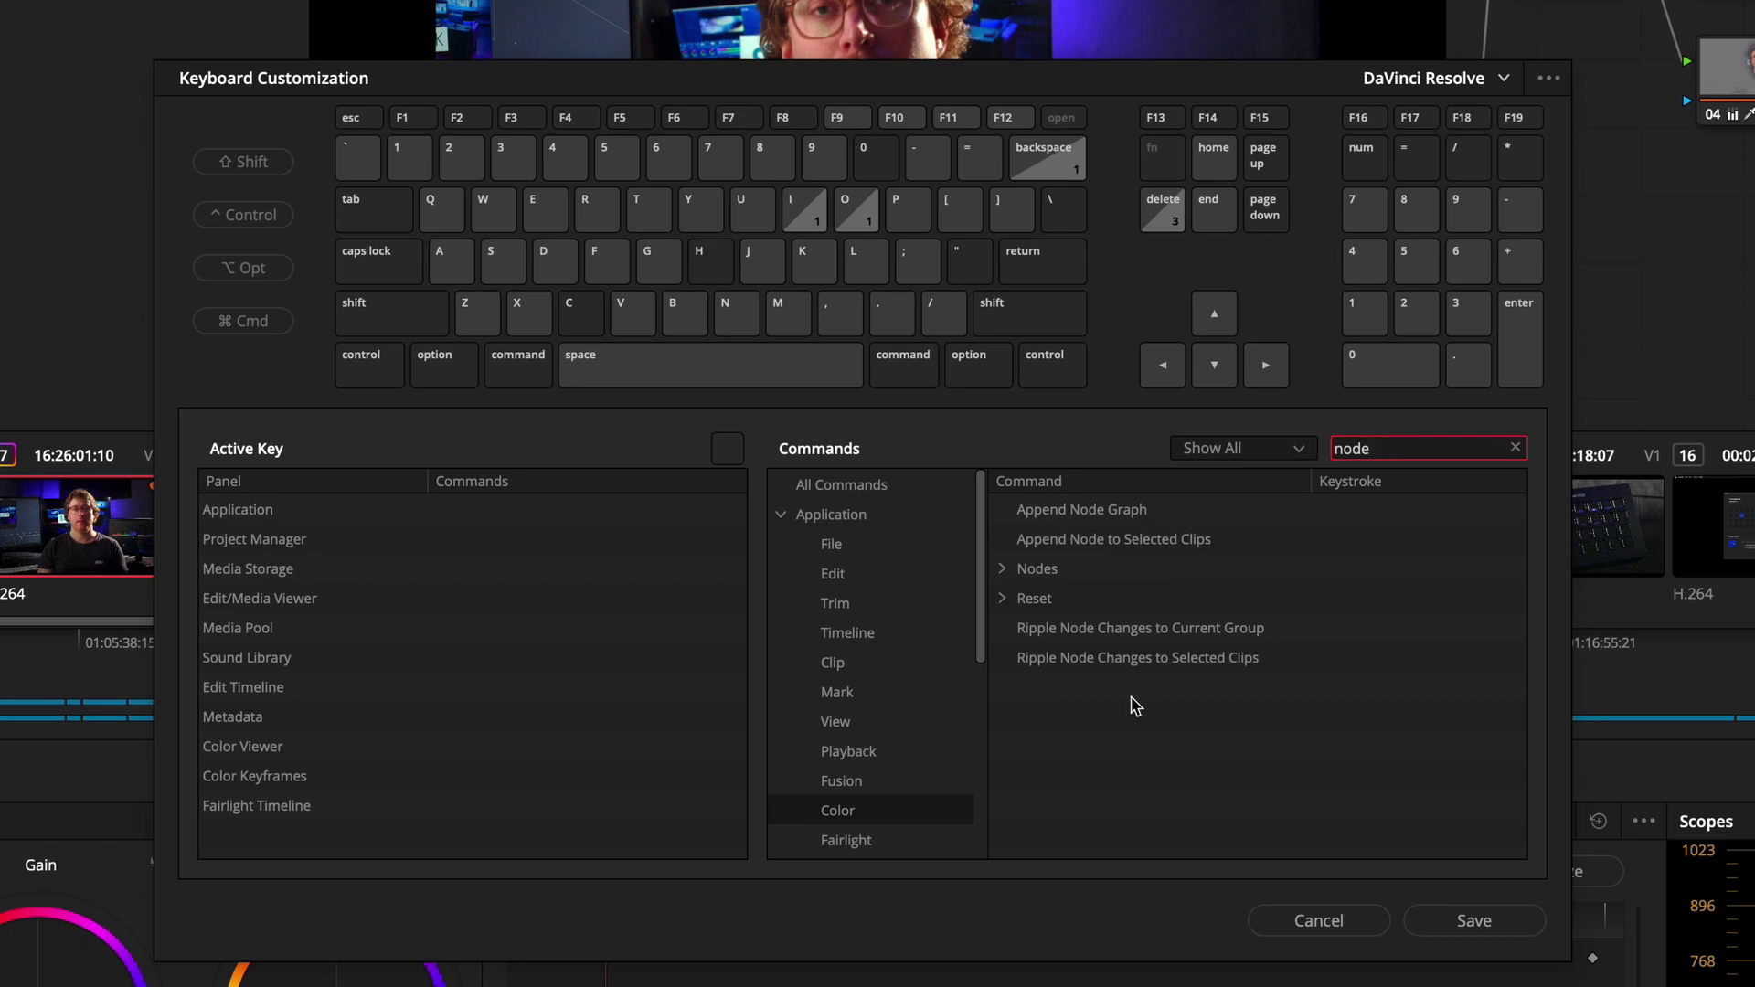
pyautogui.click(1005, 571)
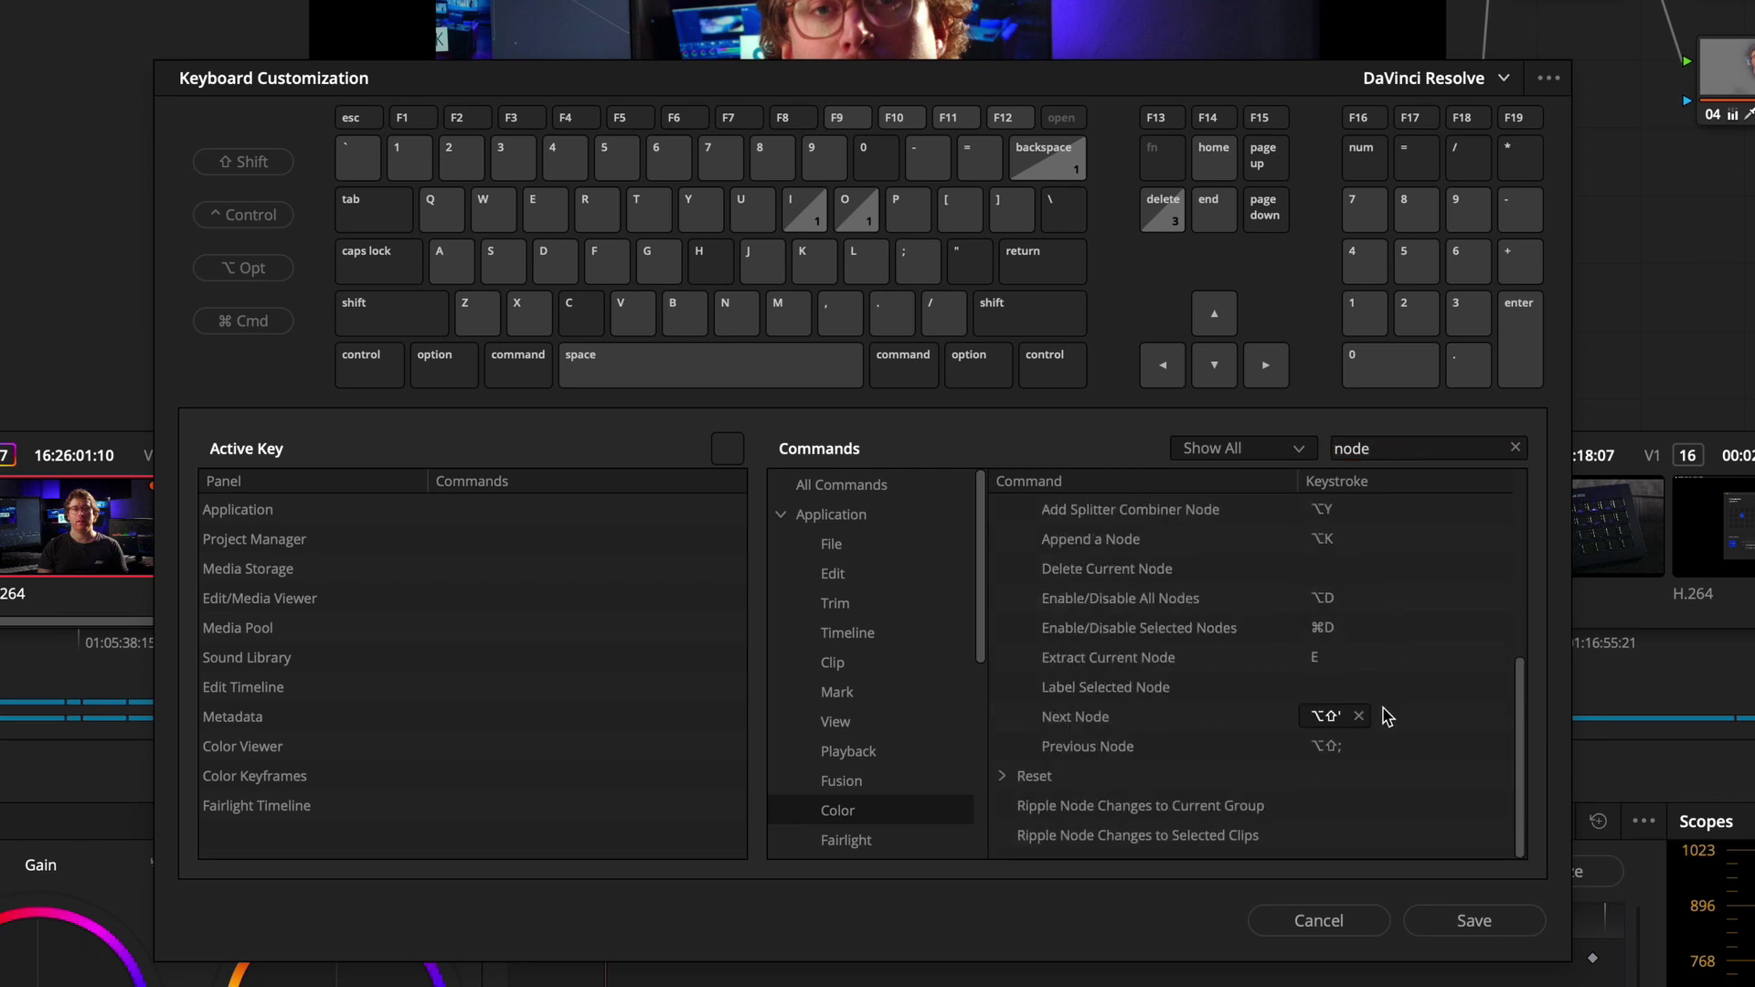
pyautogui.click(1324, 690)
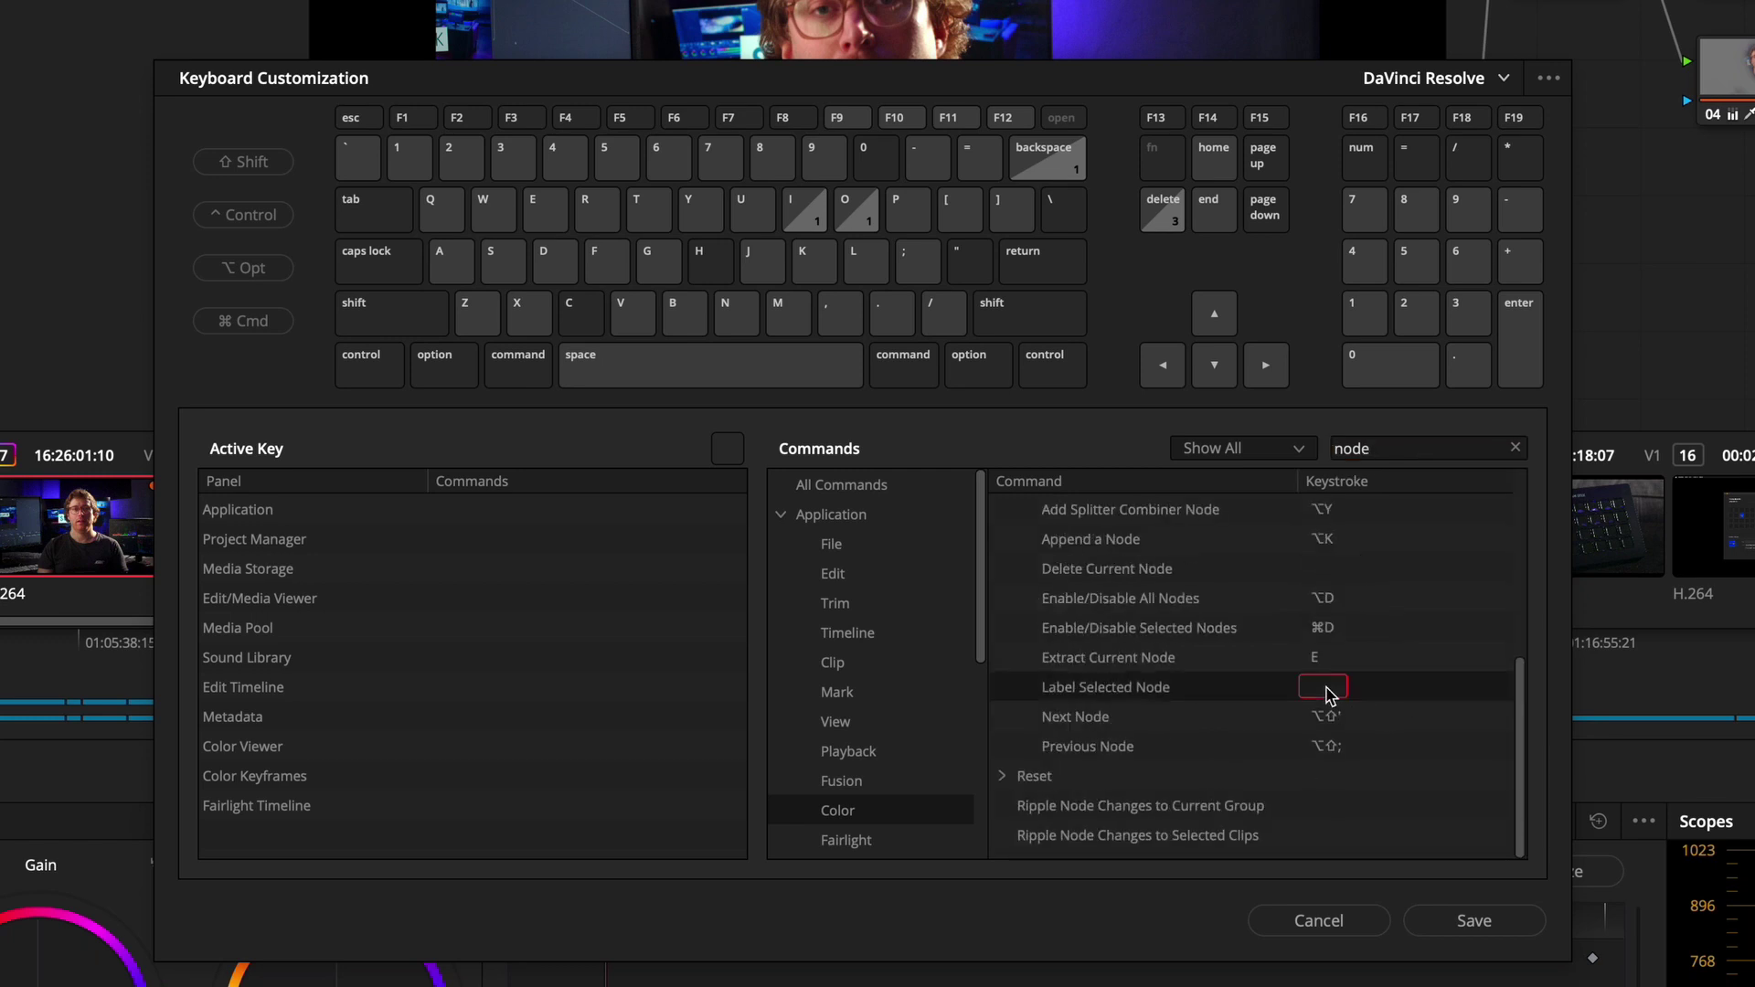
pyautogui.hotkey('alt', 'shift', 'l')
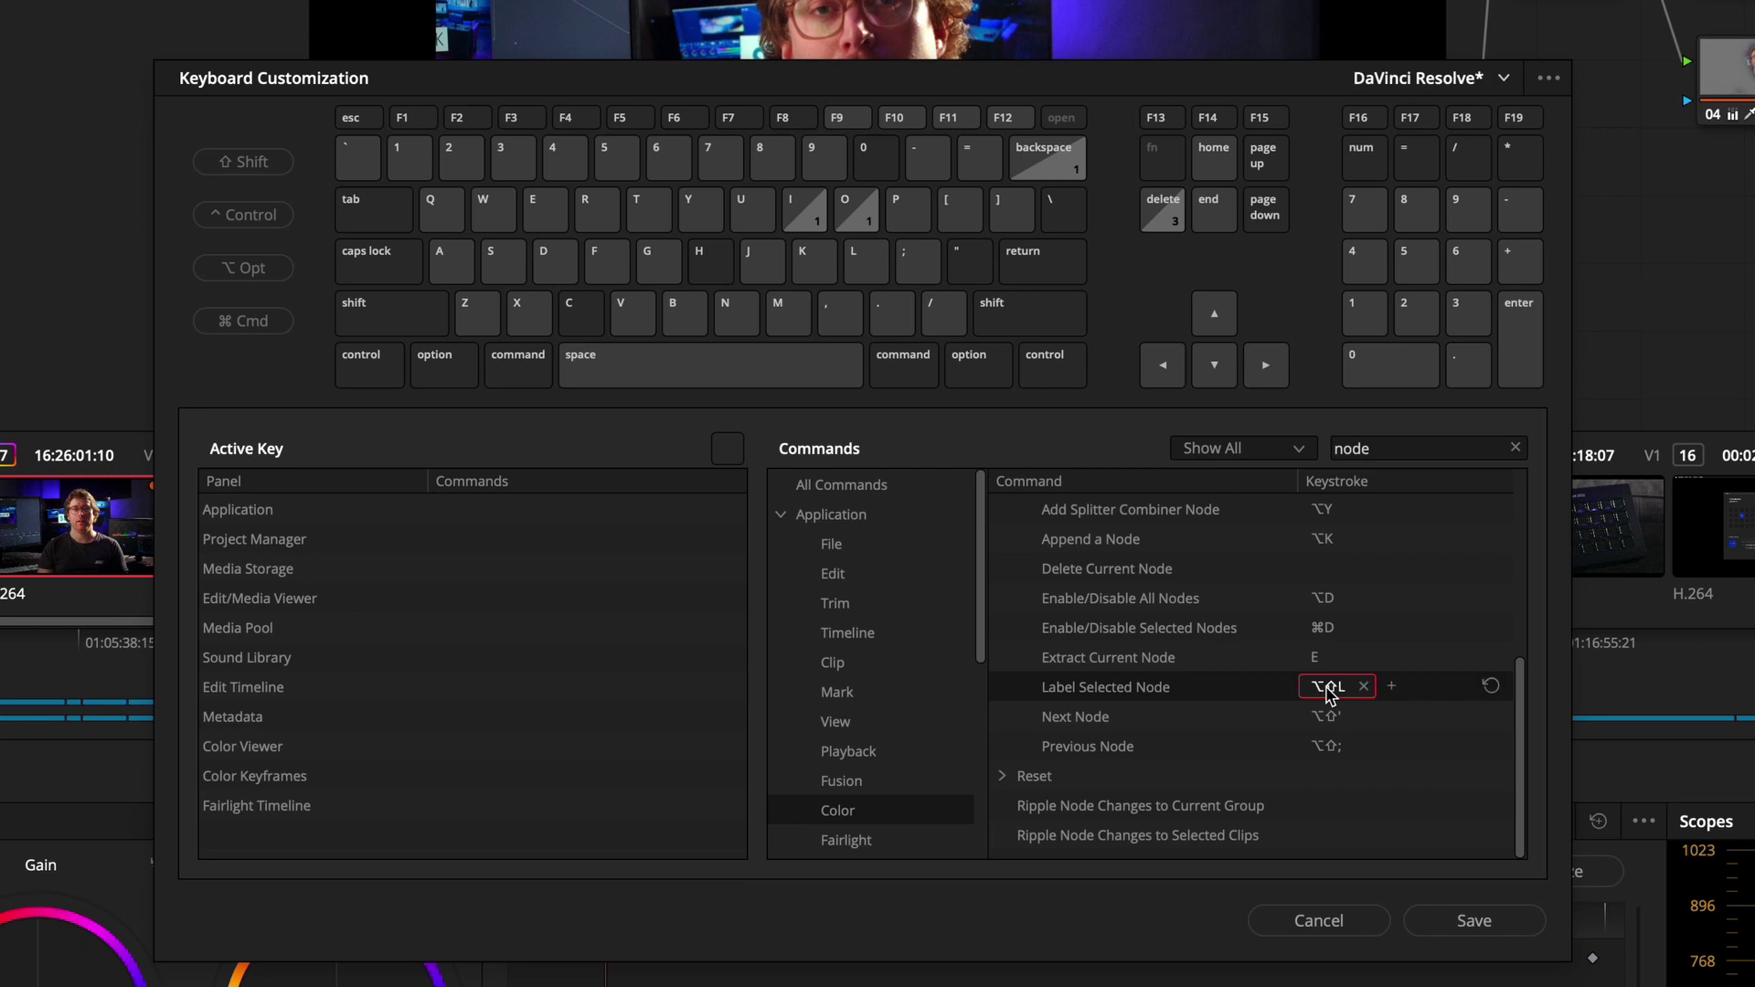
pyautogui.click(1470, 922)
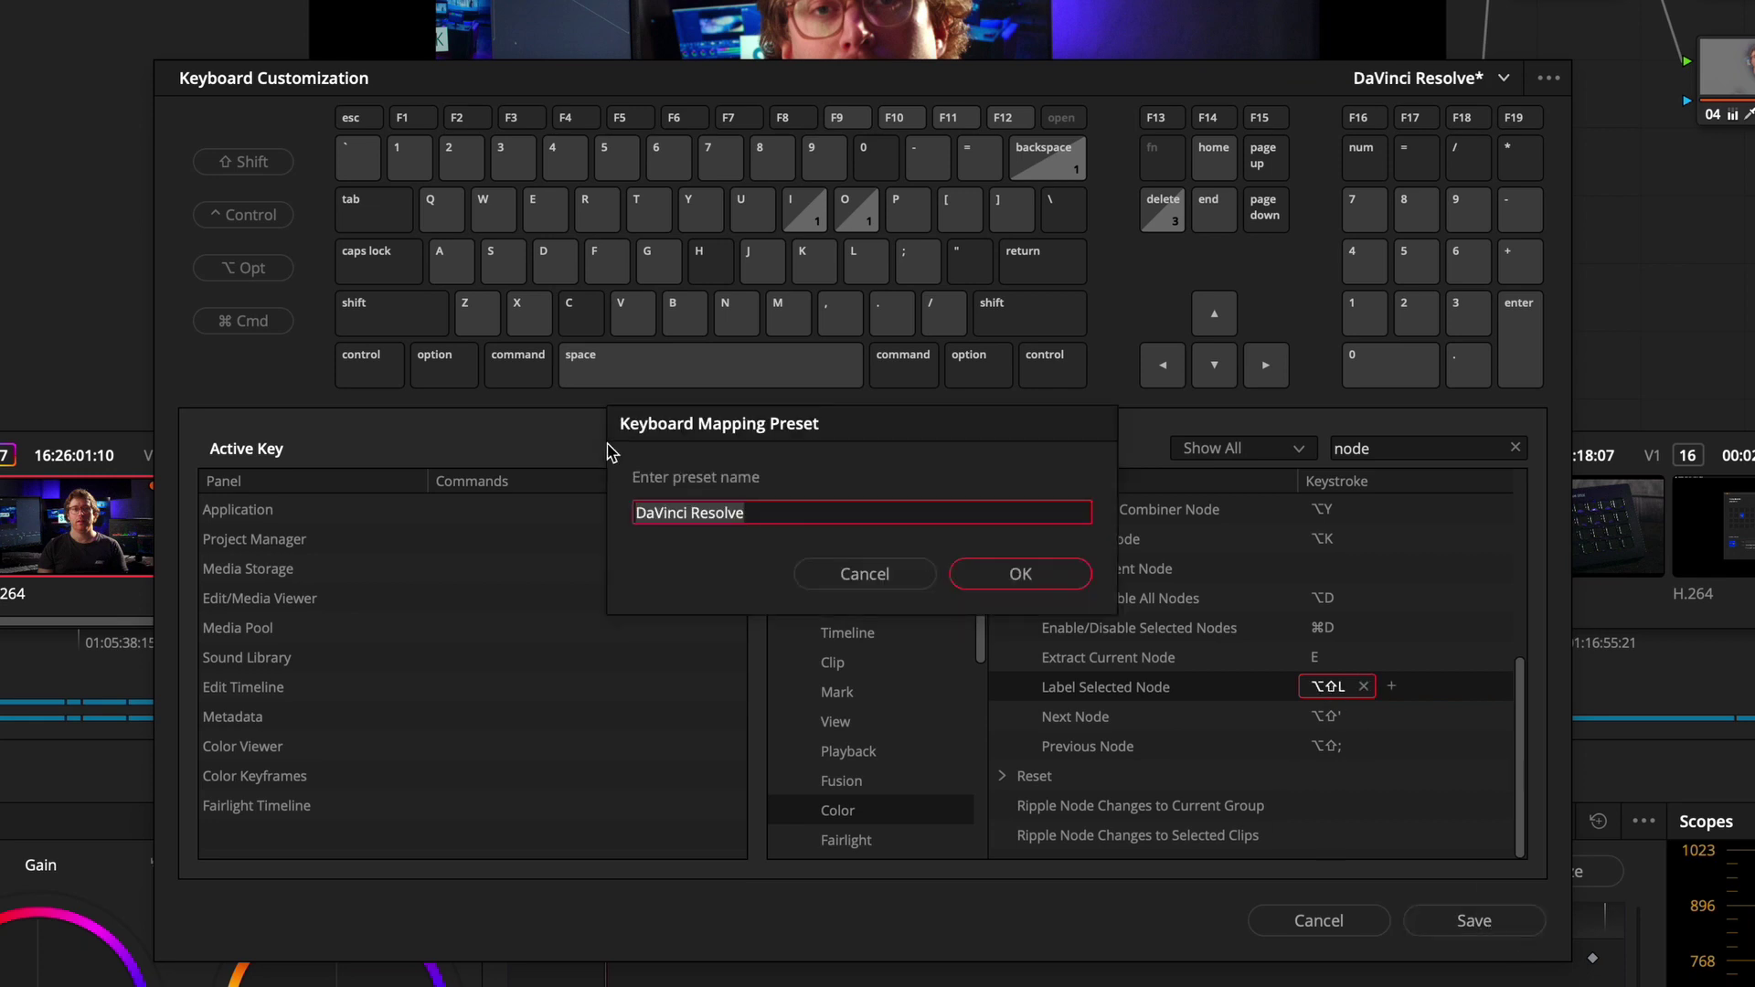
pyautogui.click(882, 580)
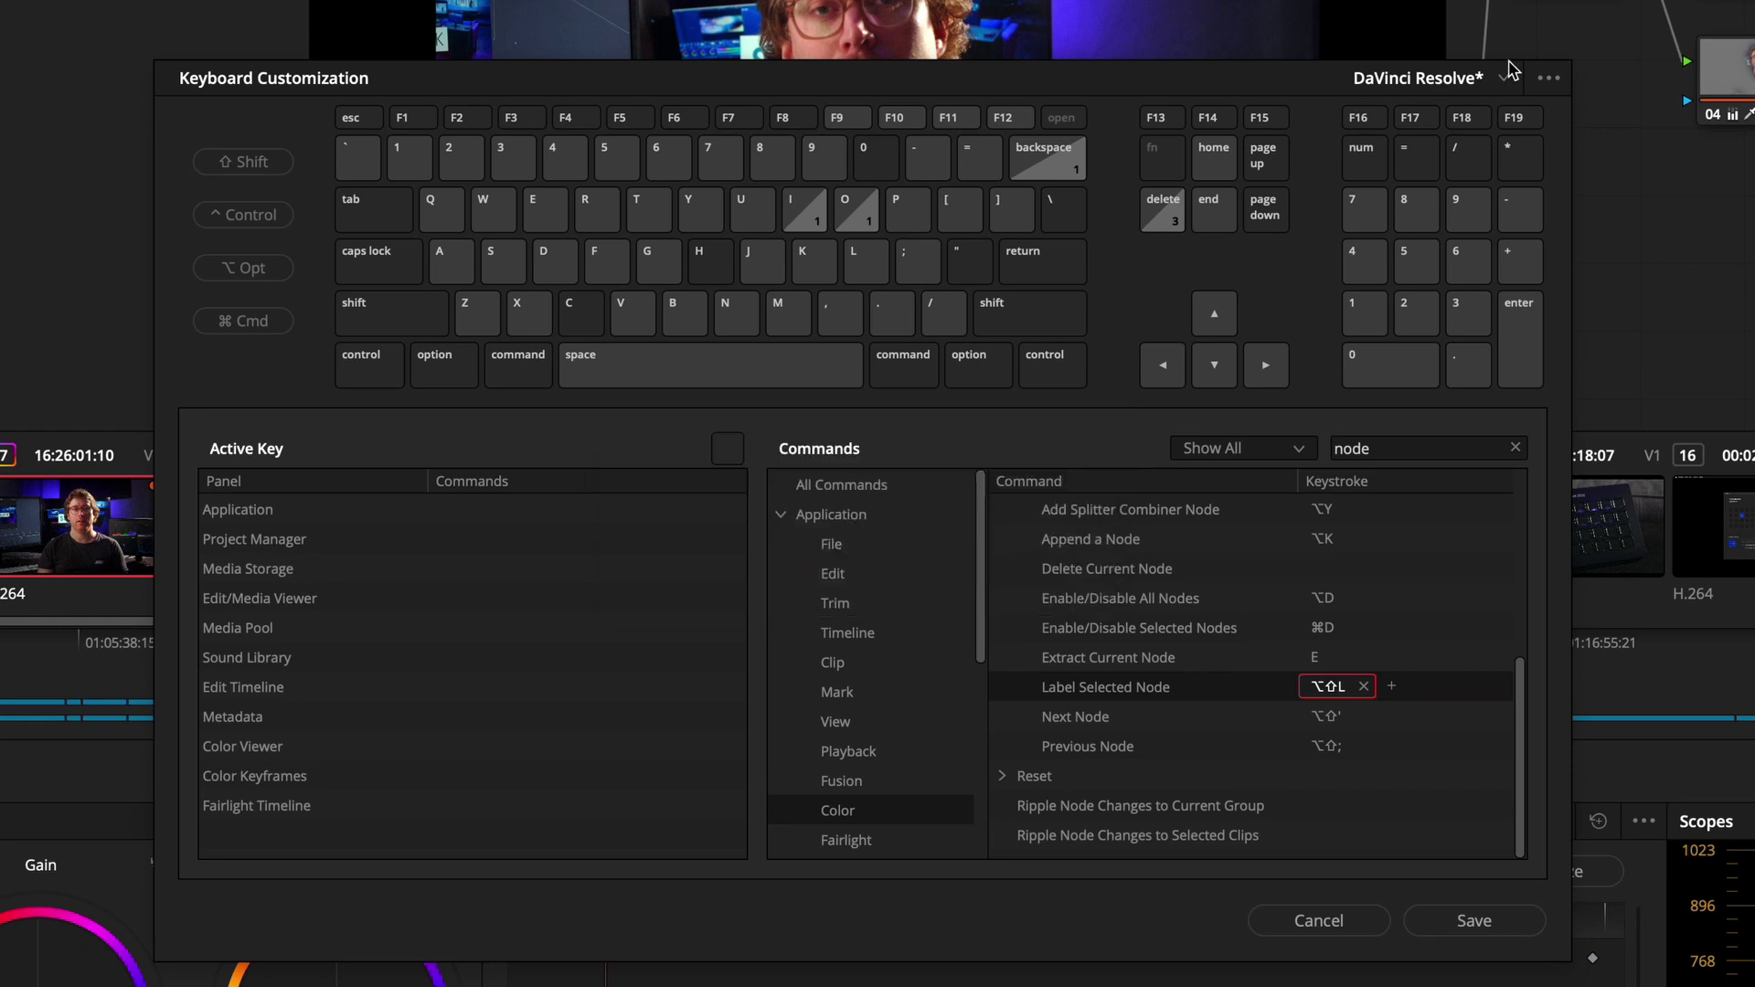
# - Switch the keyboard mapping to the Smak Colour 20 preset, save it and close the customization window
pyautogui.click(1504, 79)
pyautogui.click(1422, 221)
pyautogui.click(1109, 654)
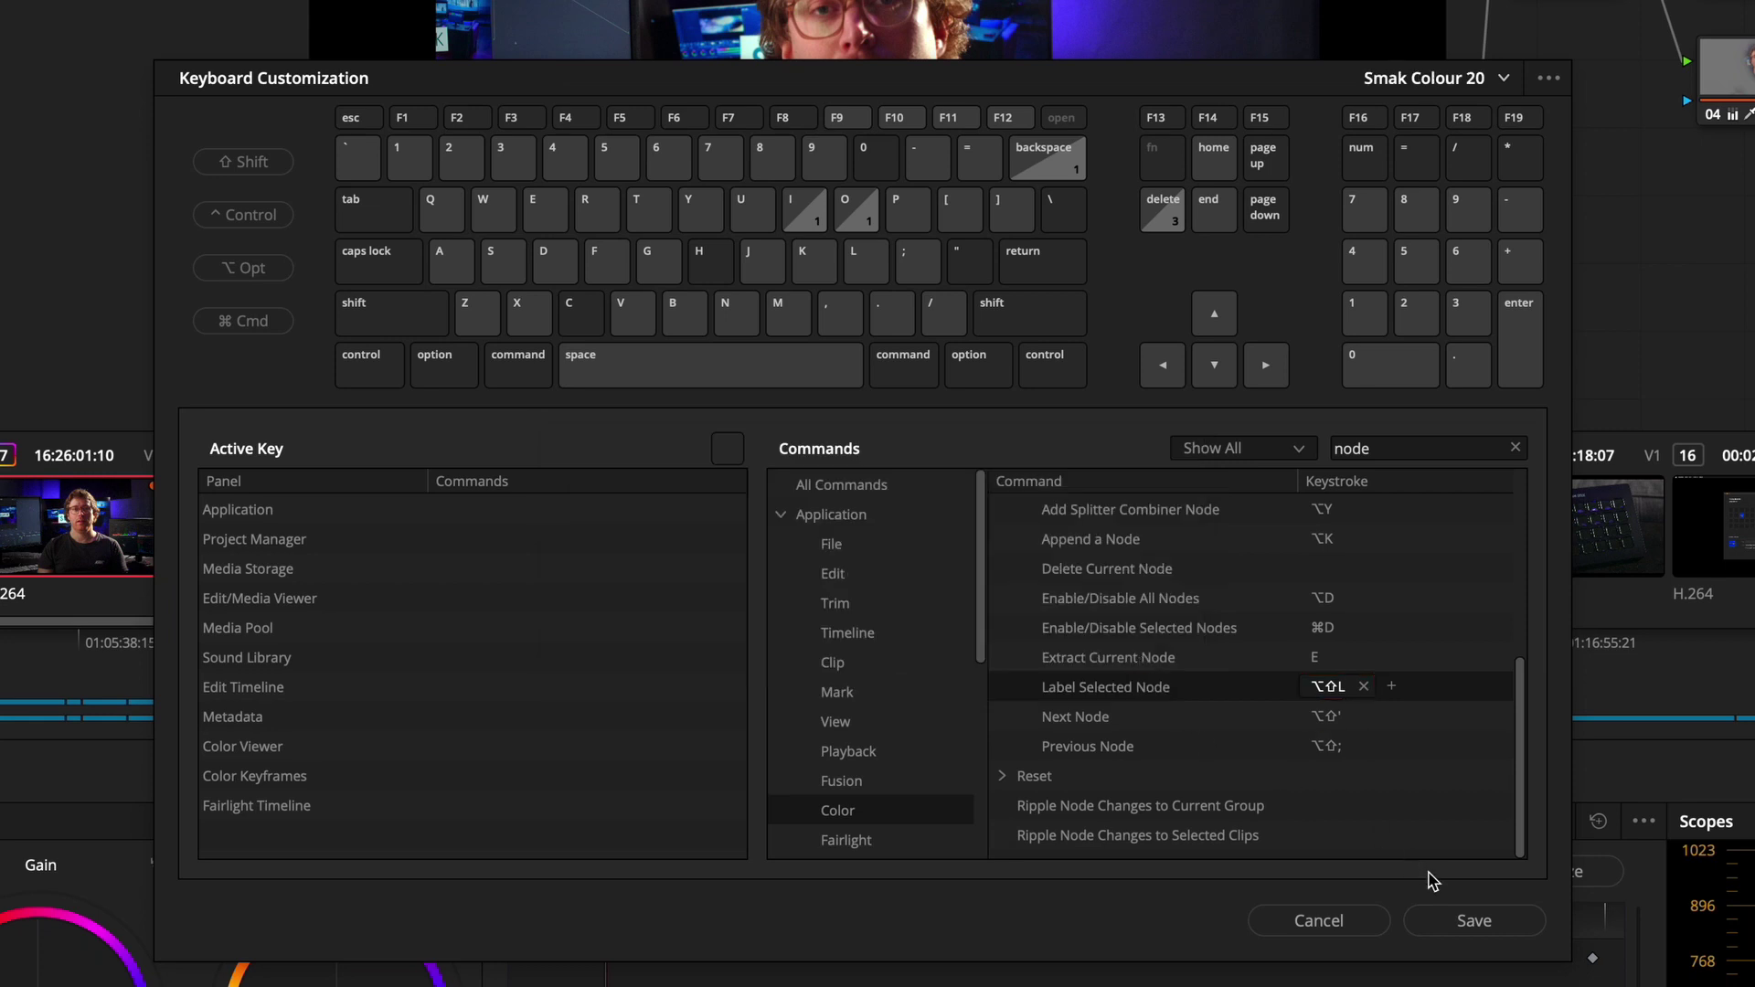
pyautogui.click(1476, 924)
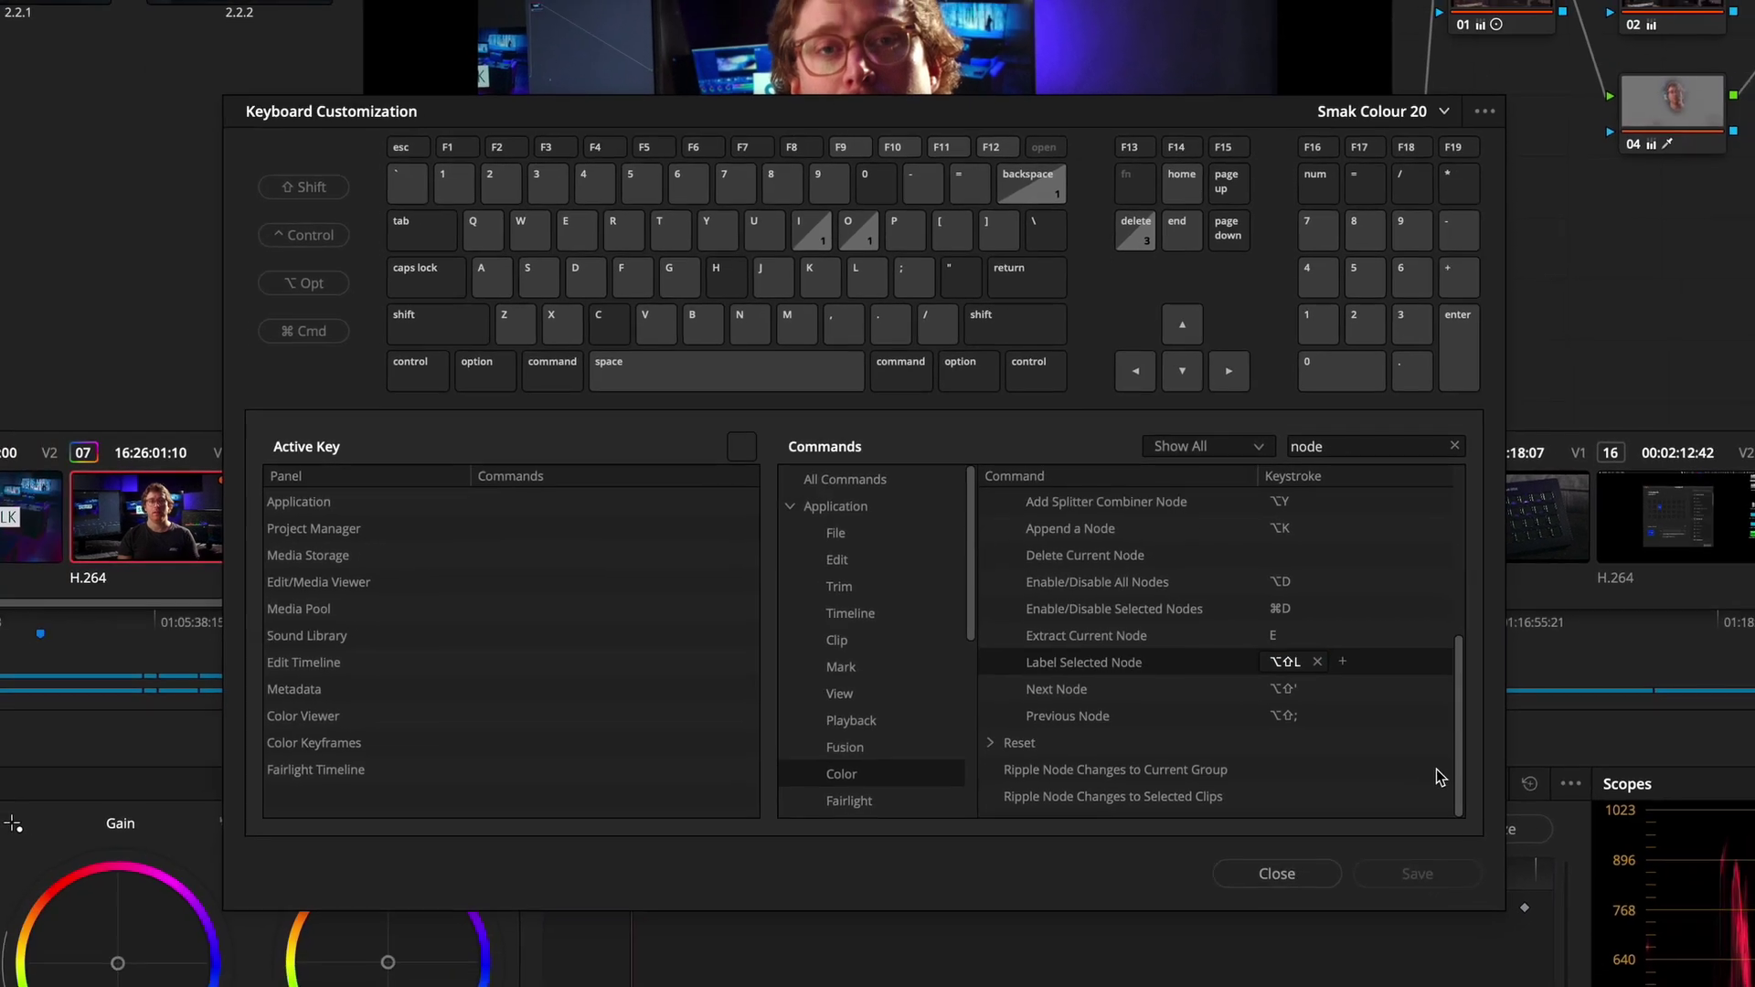
pyautogui.click(1319, 921)
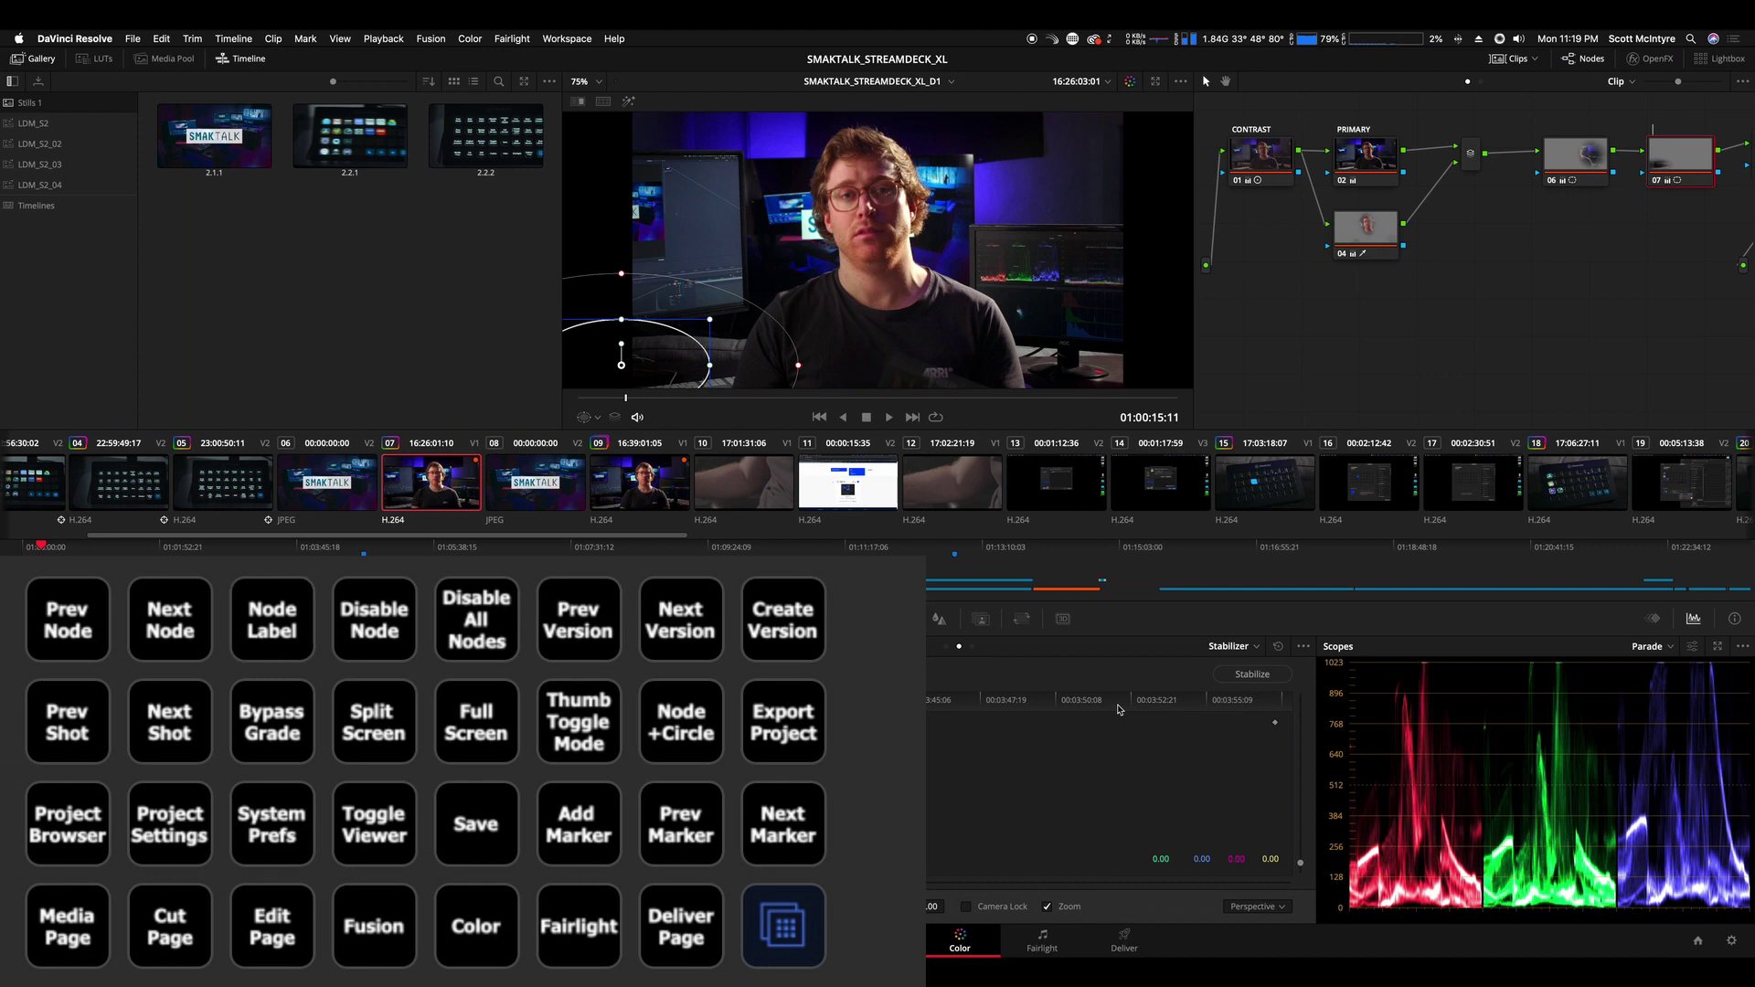
# - Label node 07 in the node graph "Lower Corner"
pyautogui.write('ower COr')
pyautogui.press('BackSpace')
pyautogui.press('BackSpace')
pyautogui.press('BackSpace')
pyautogui.write('orner')
pyautogui.press('Return')
# - Go back to node 04 and label it "Face"
pyautogui.hotkey('alt', 's')
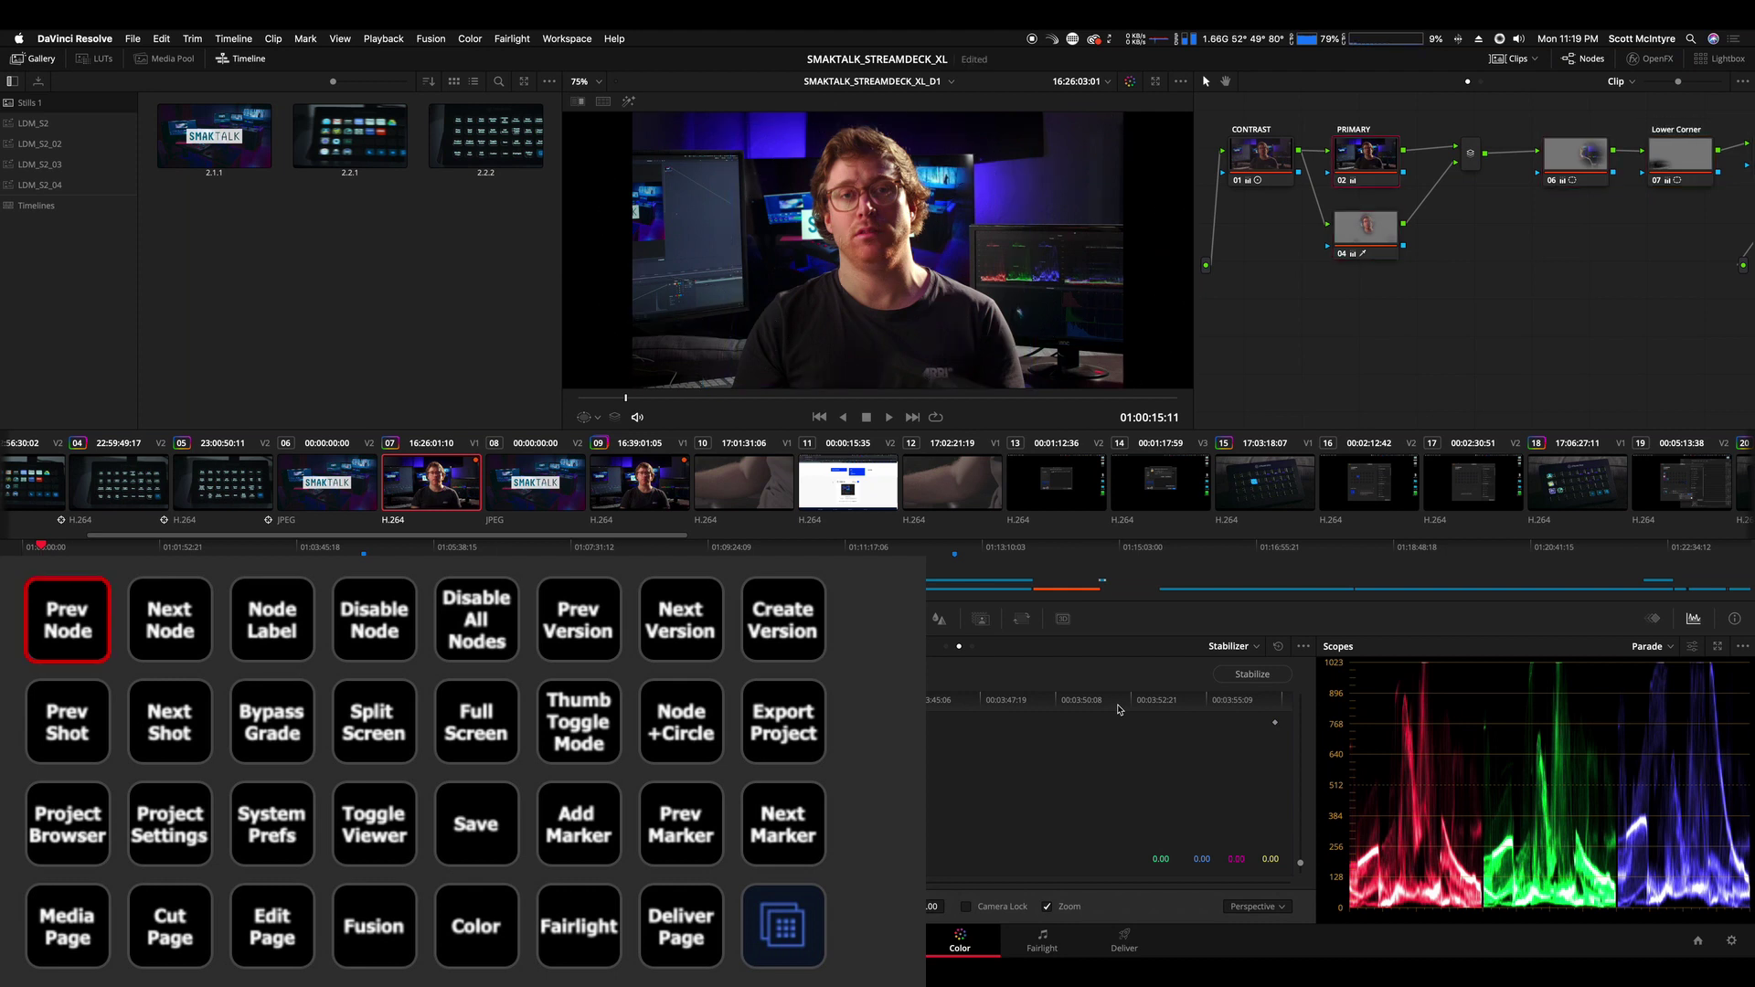
pyautogui.hotkey('alt', 'shift', ';')
pyautogui.press('F2')
pyautogui.write('FG')
pyautogui.write('ce')
pyautogui.press('Return')
# - Compare the image with the Face node, all nodes and the whole grade each switched off and back on
pyautogui.hotkey('ctrl', 'd')
pyautogui.hotkey('ctrl', 'd')
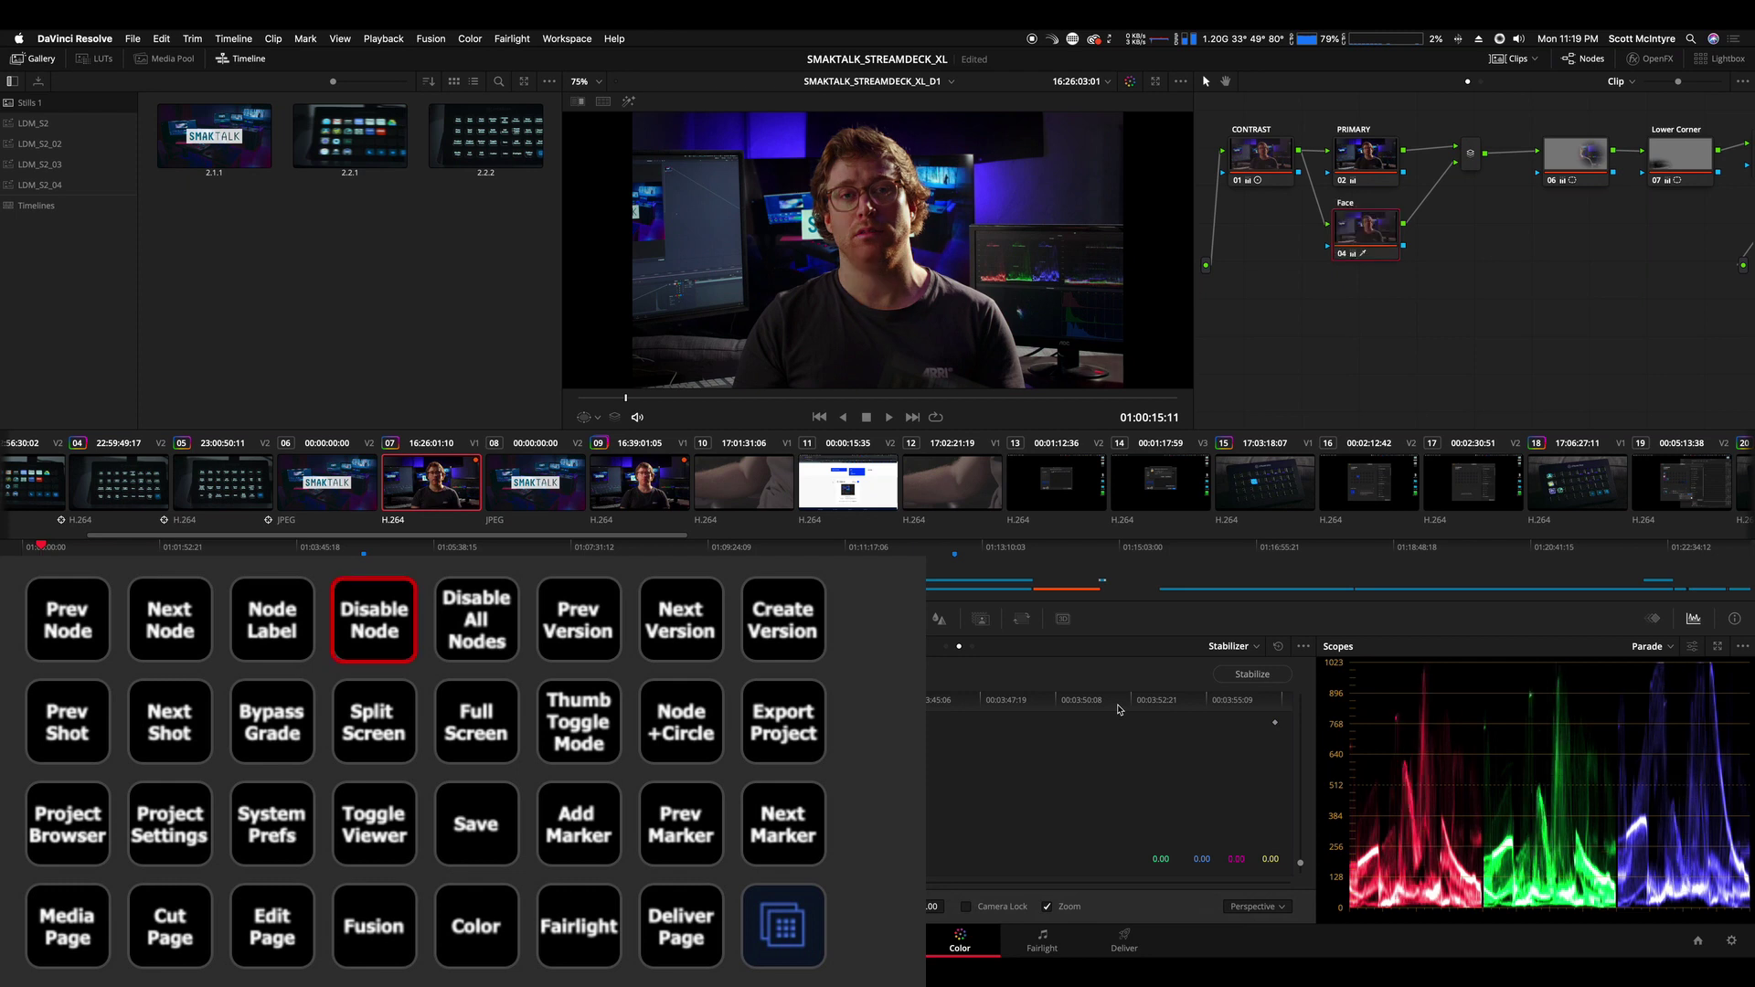
pyautogui.hotkey('alt', 'd')
pyautogui.hotkey('alt', 'd')
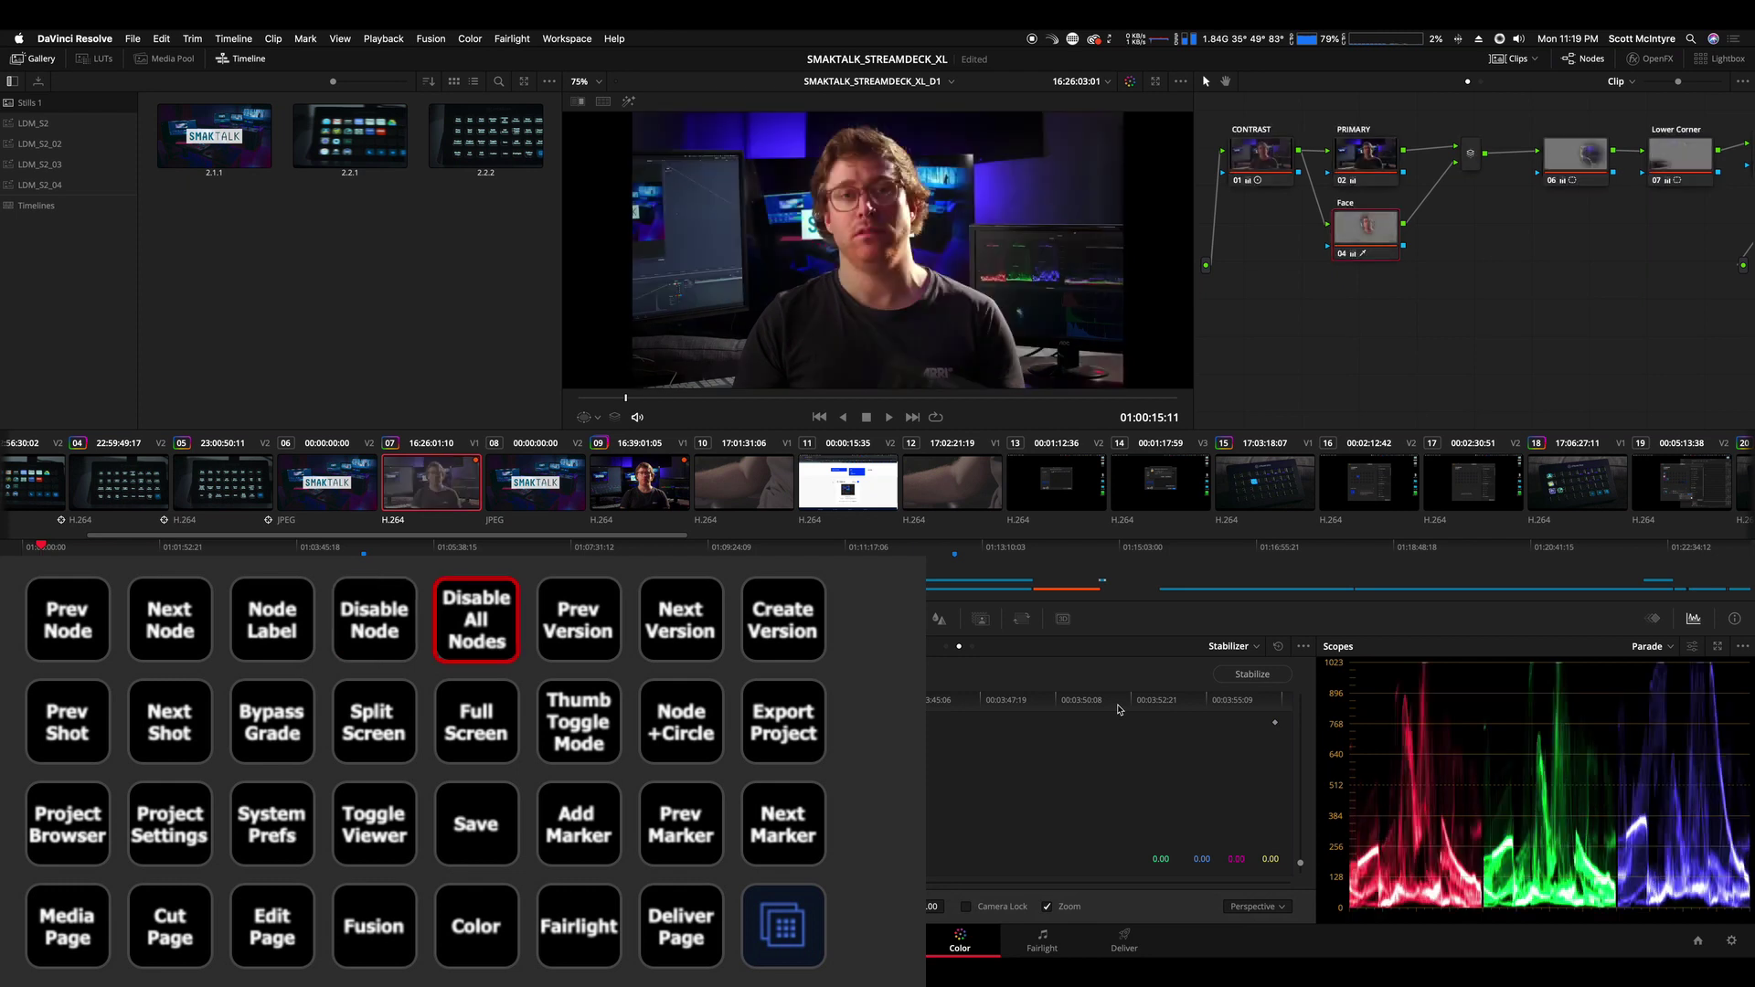
pyautogui.hotkey('shift', 'd')
pyautogui.hotkey('shift', 'd')
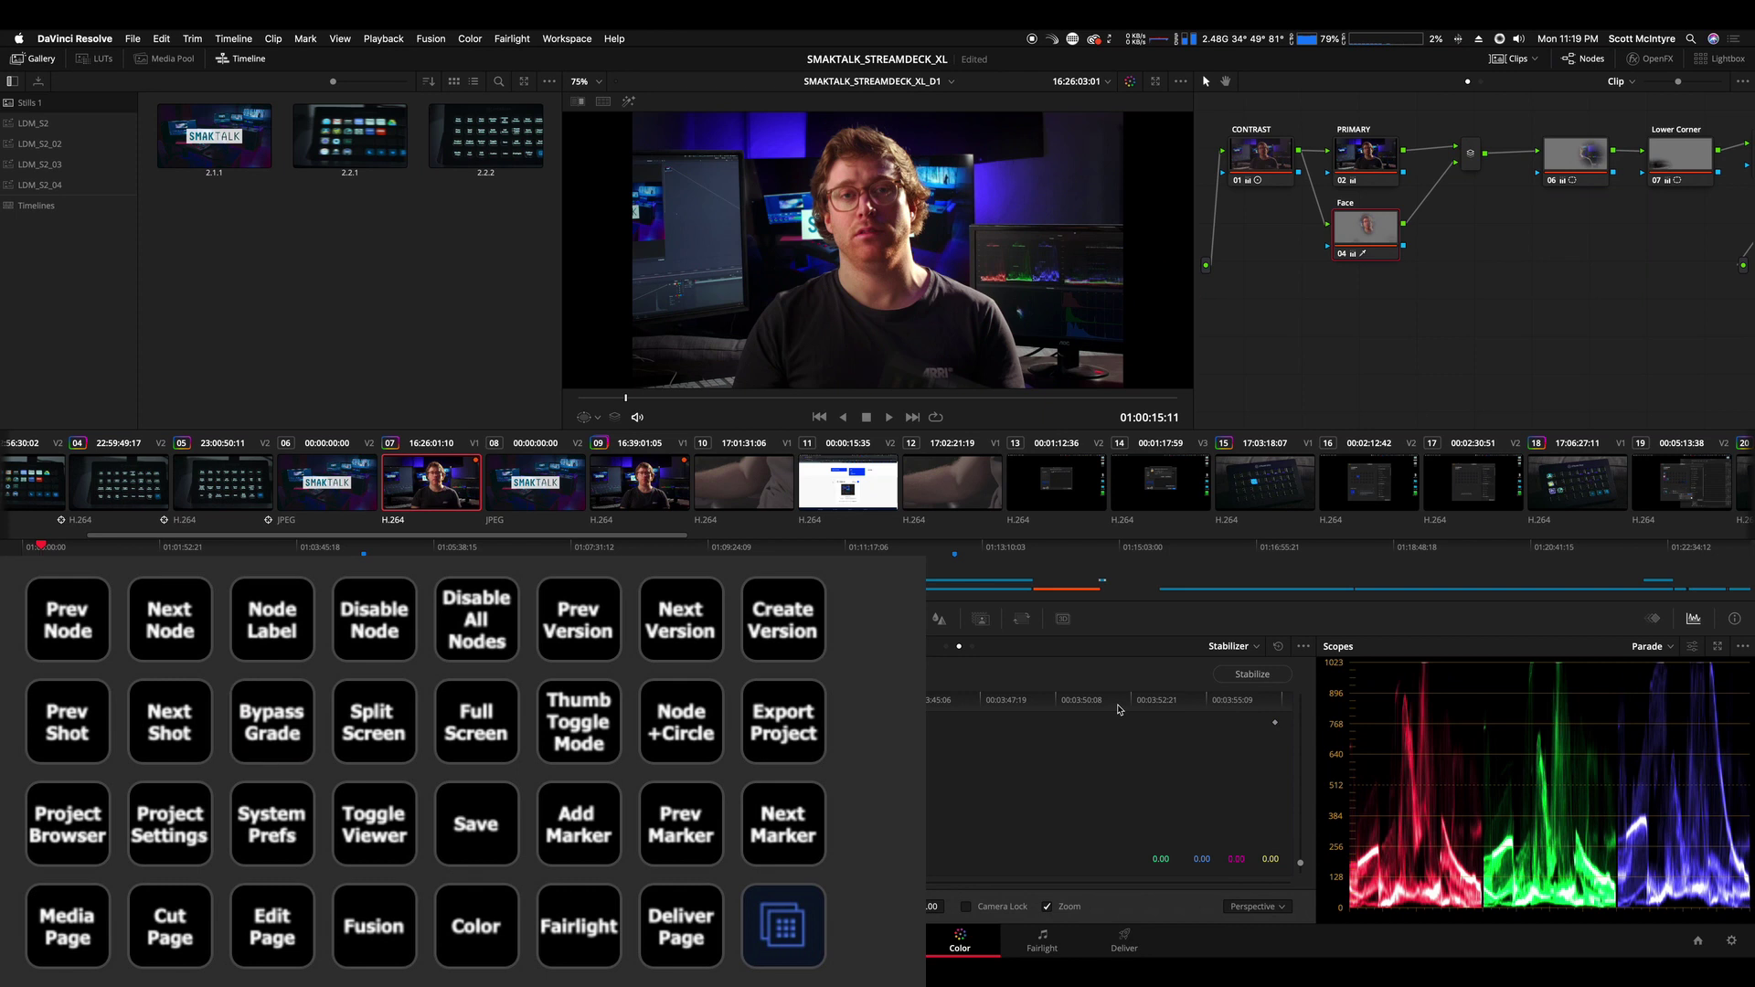
# - Select all three gallery stills and compare them with the current clip in a Selected Still Images split screen
pyautogui.press('super+s')
pyautogui.click(240, 134)
pyautogui.keyDown('shift'); pyautogui.click(479, 157); pyautogui.keyUp('shift')
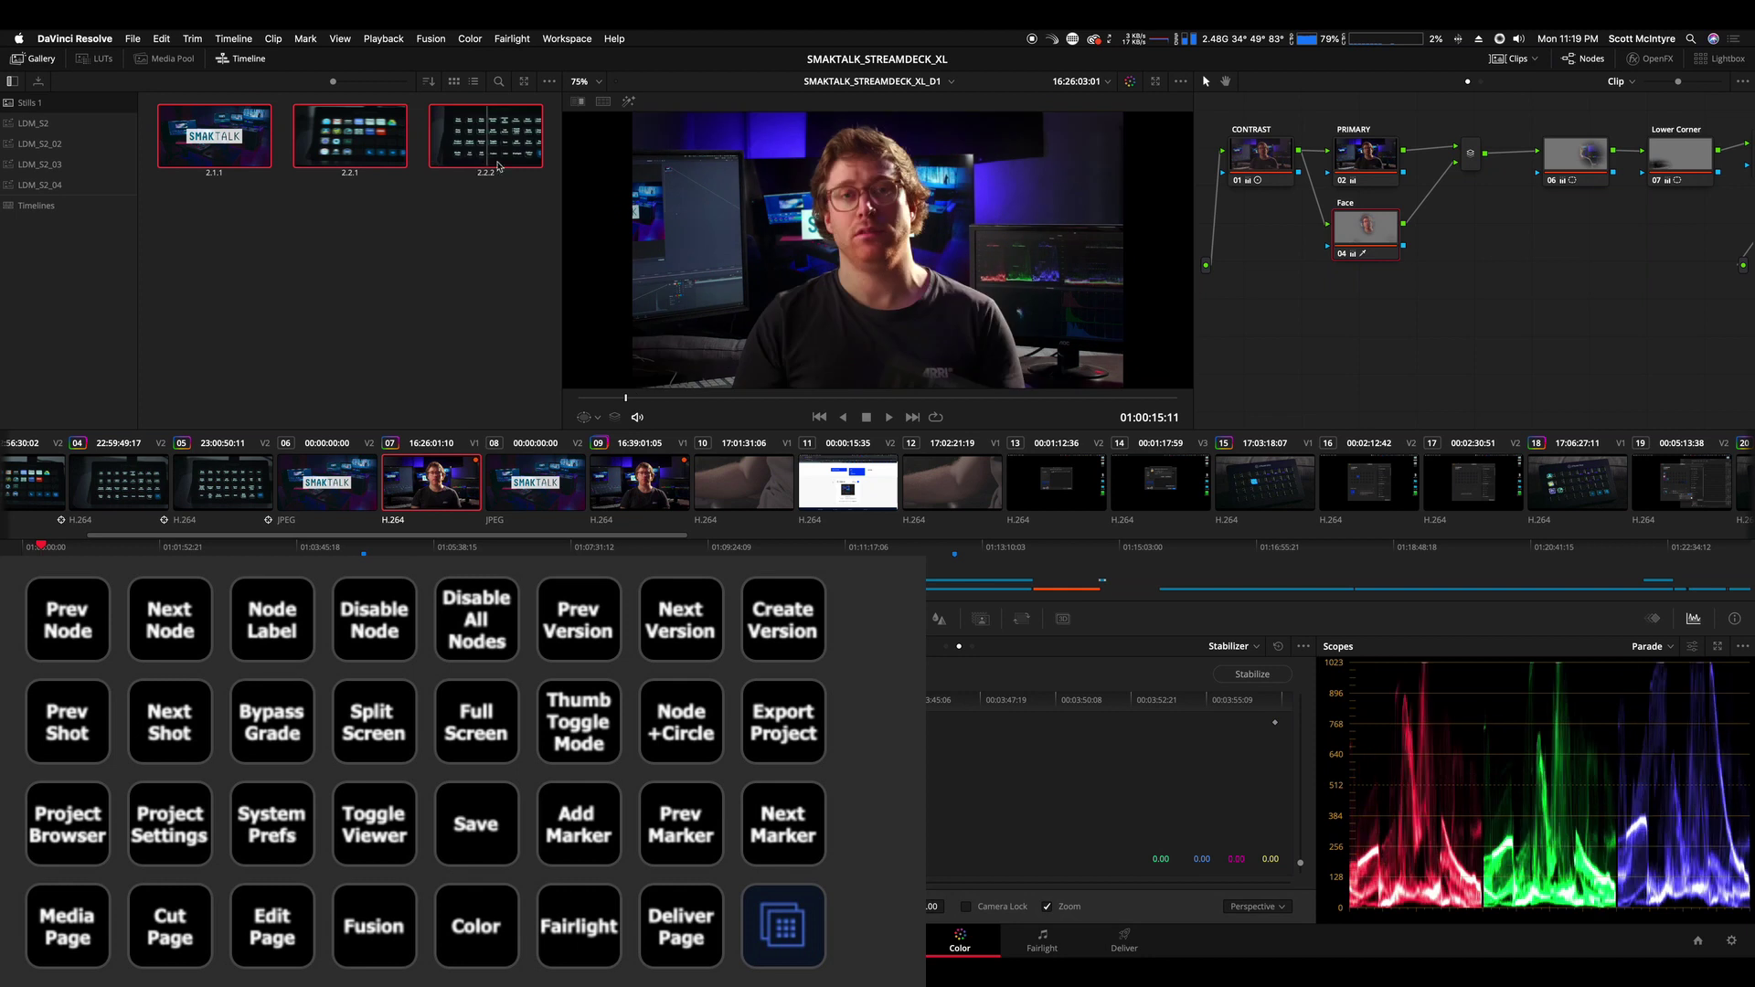
pyautogui.press('super+alt+w')
pyautogui.click(1112, 103)
pyautogui.click(1111, 104)
# - View the split screen at full screen, return to the normal layout and turn the split screen off
pyautogui.press('super+f')
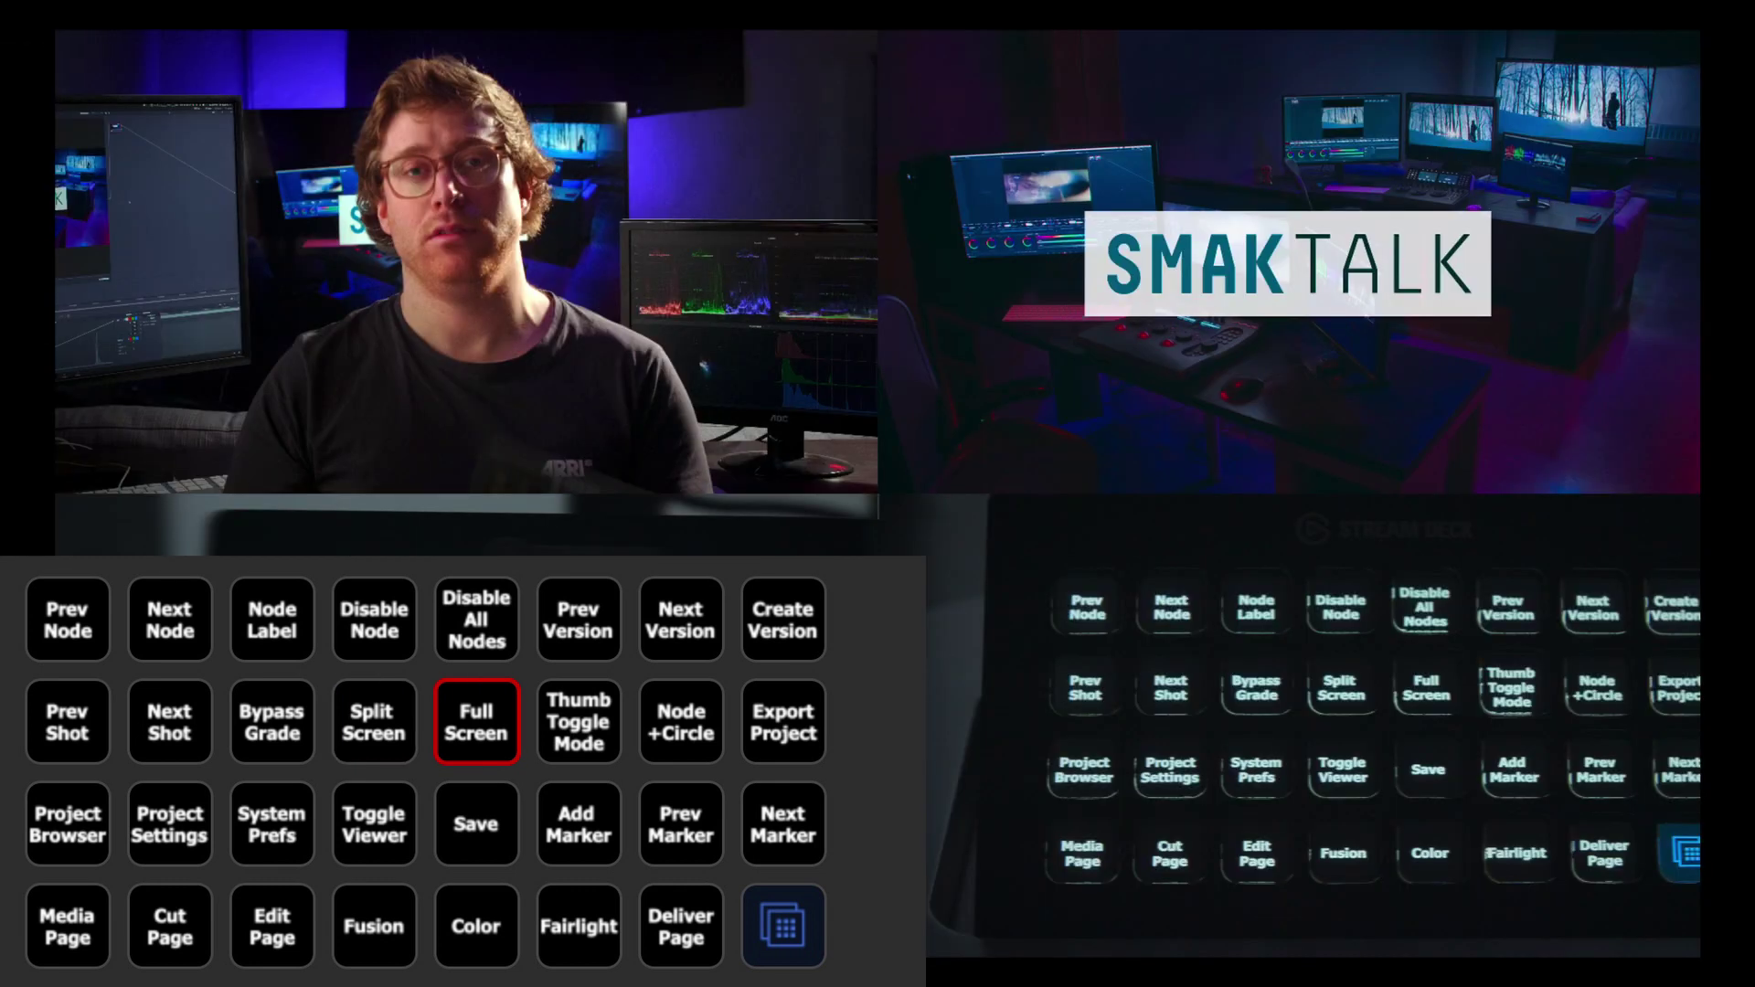
pyautogui.press('super+f')
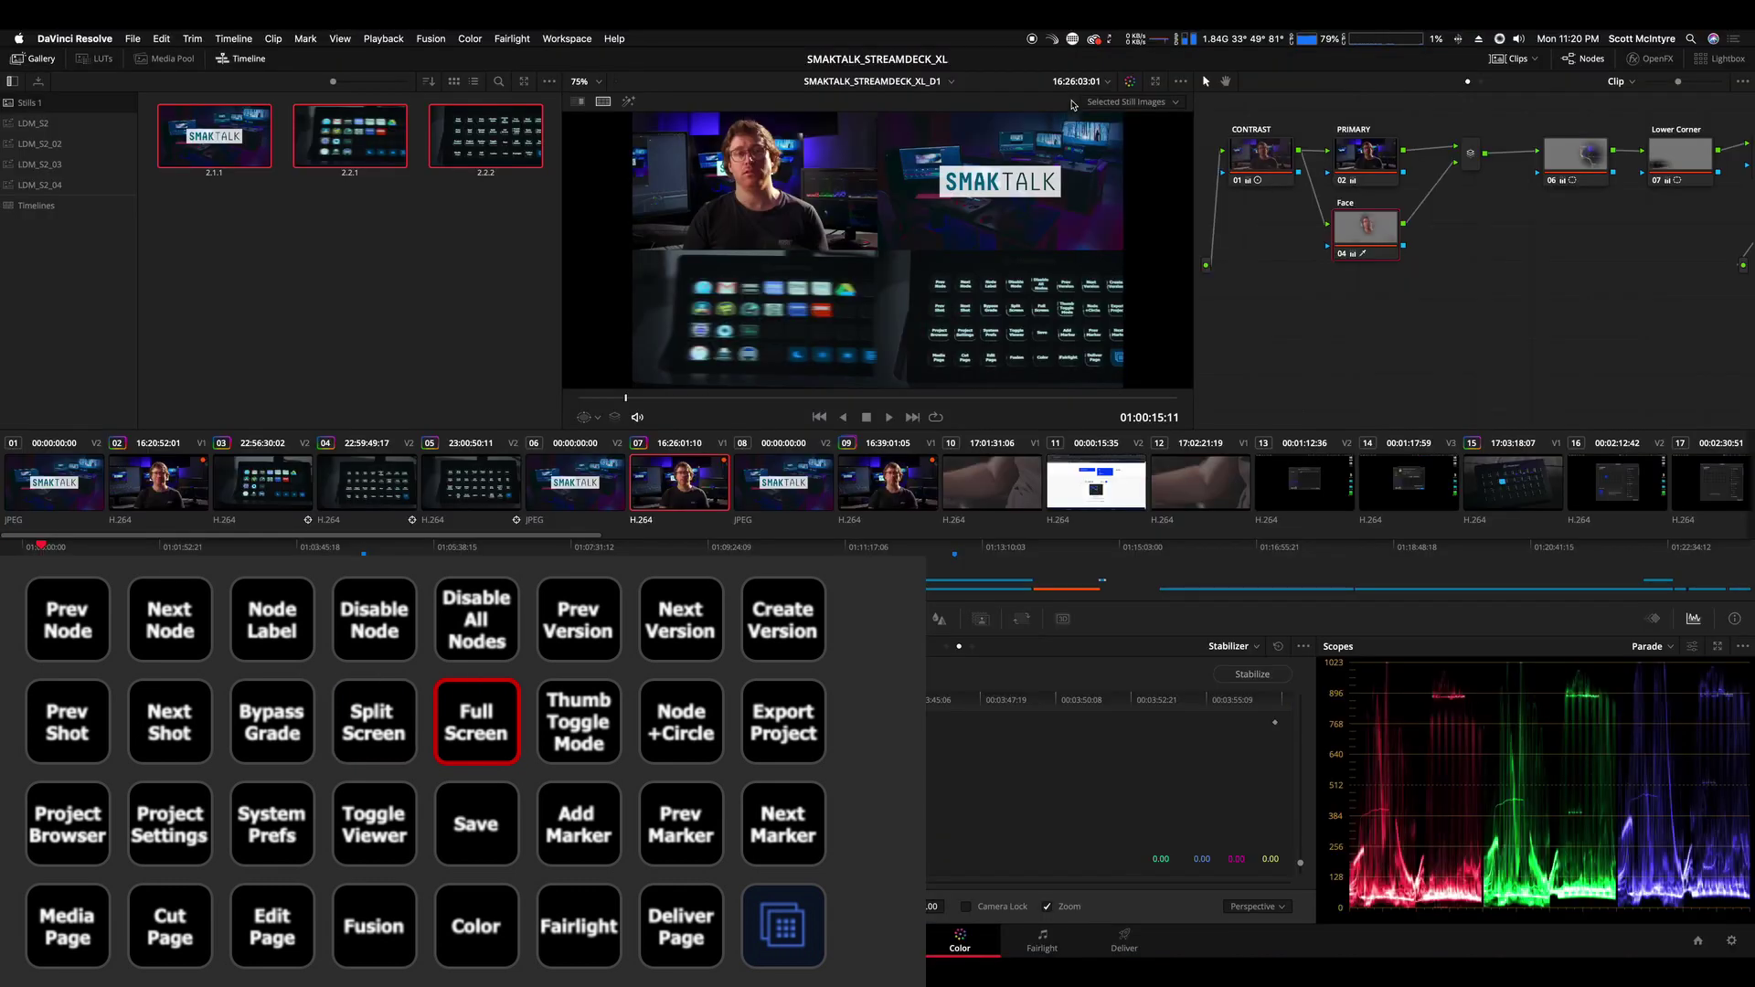
pyautogui.press('super+alt+w')
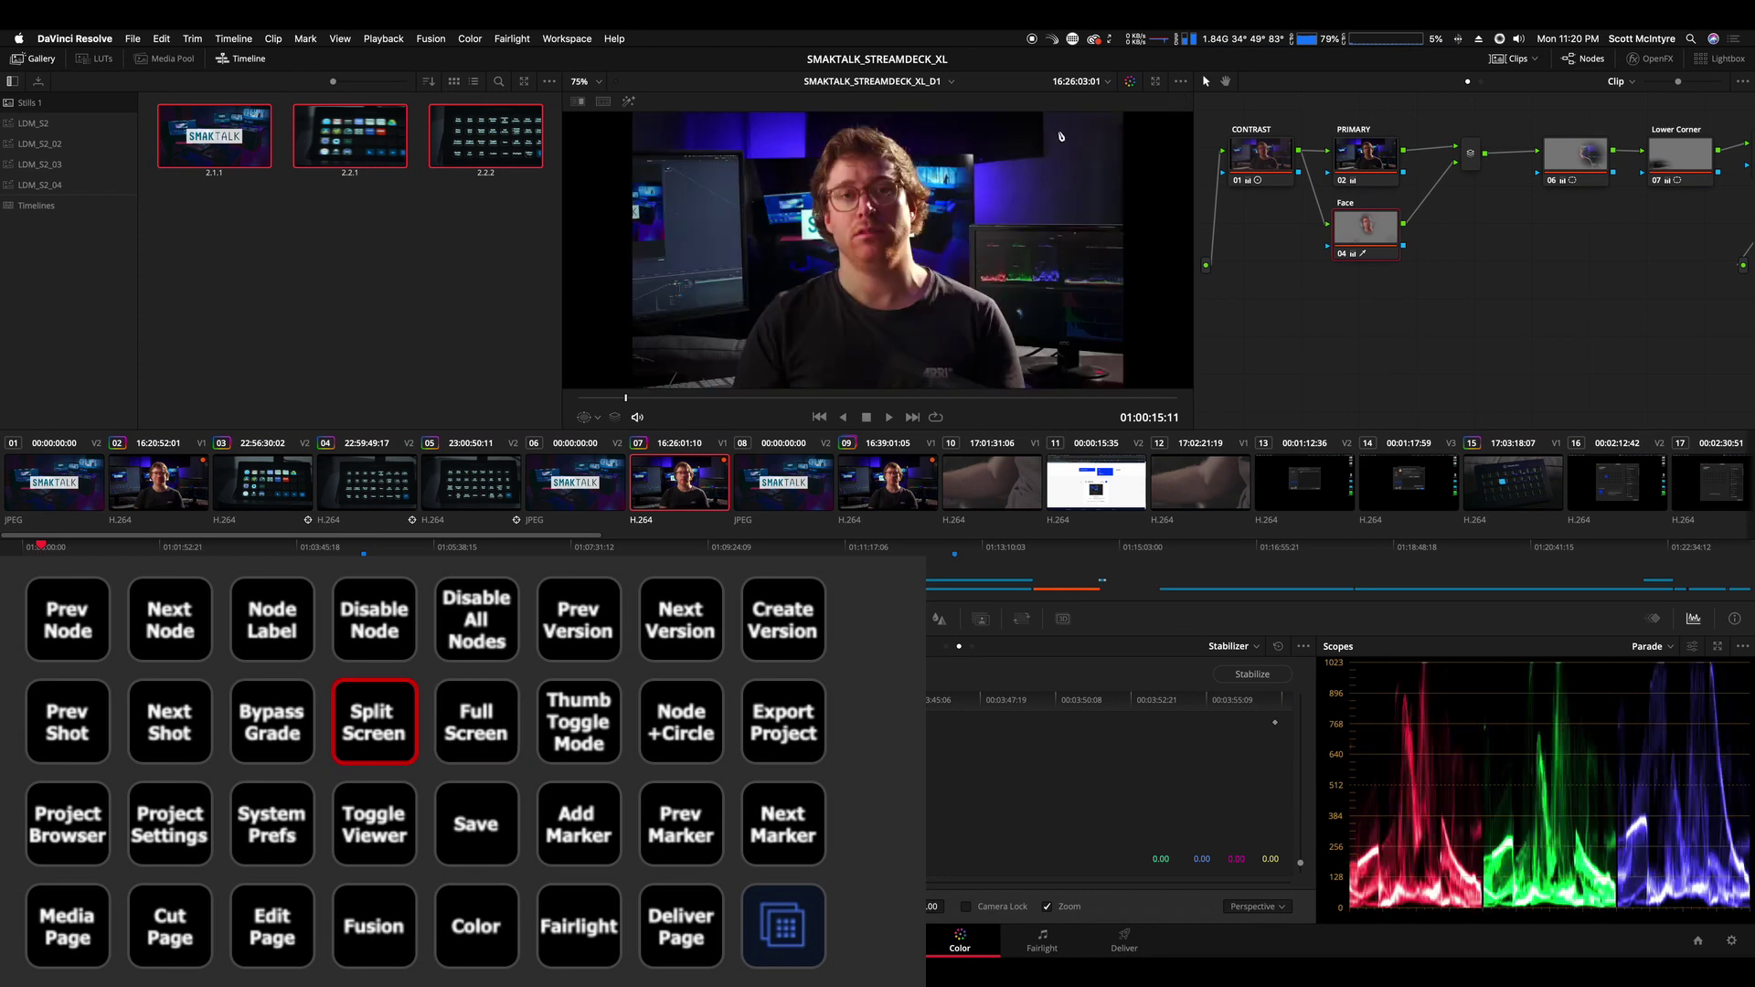
# - Create a new grade version for clip 07 and step between its previous and next versions
pyautogui.click(754, 490)
pyautogui.click(712, 481)
pyautogui.press('super+y')
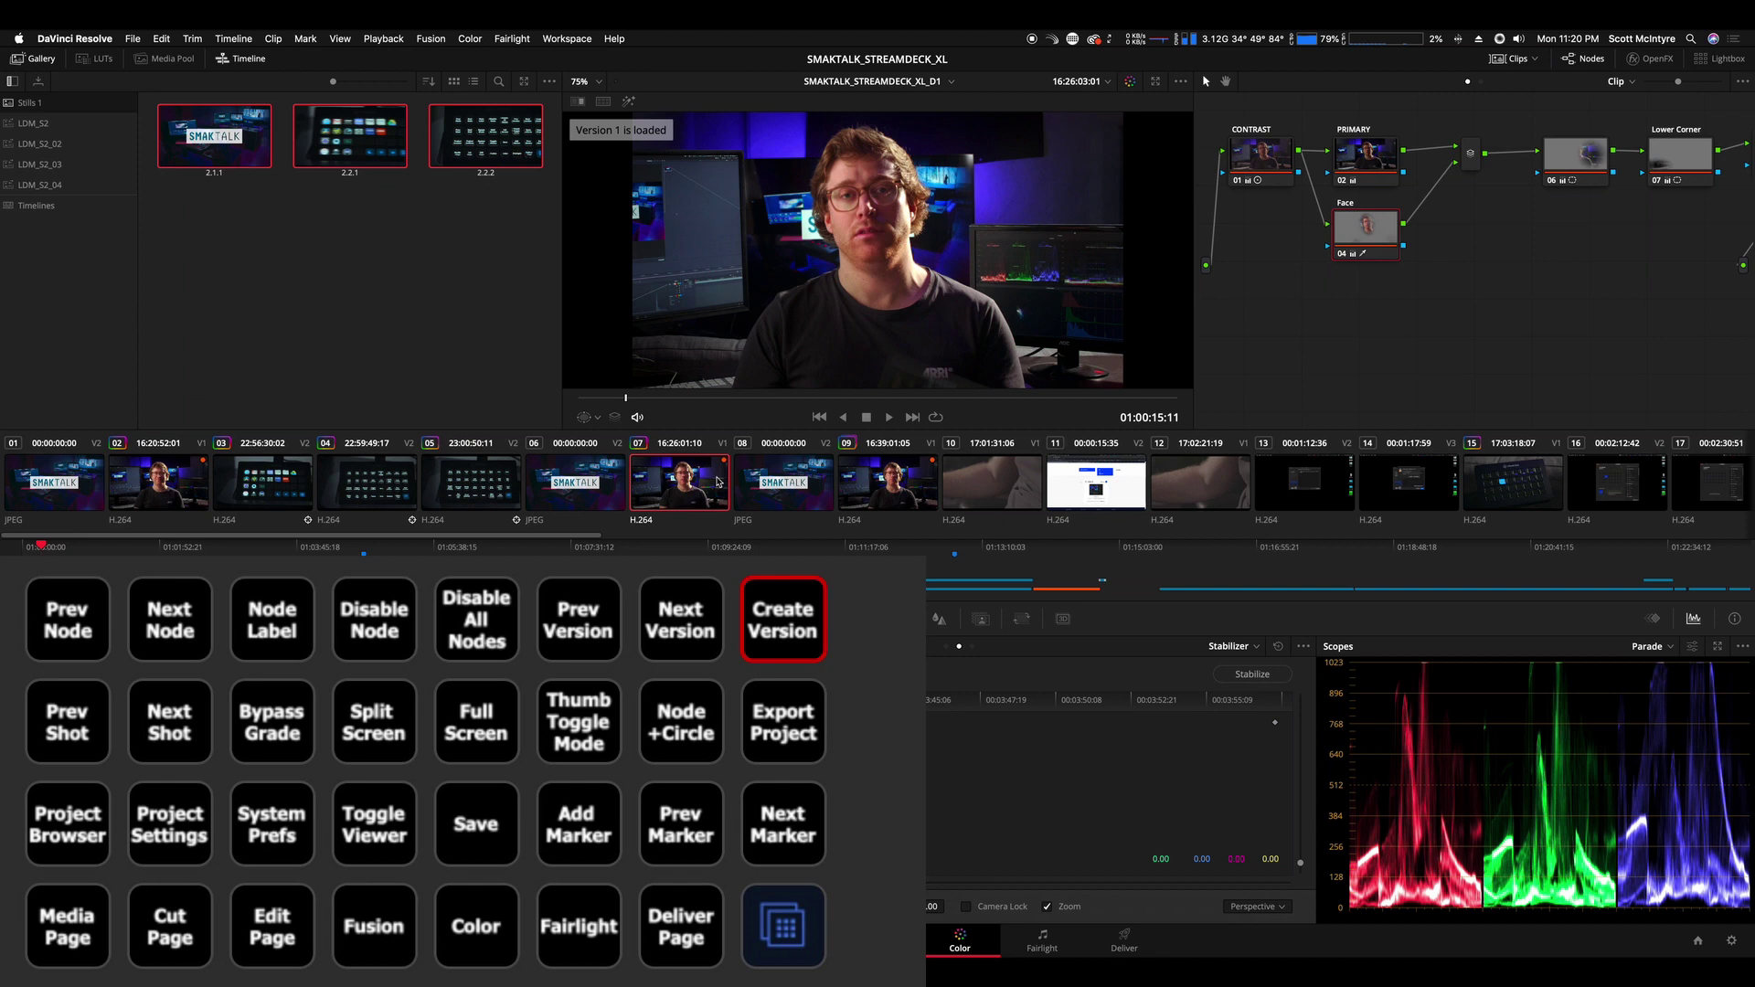
pyautogui.click(1286, 167)
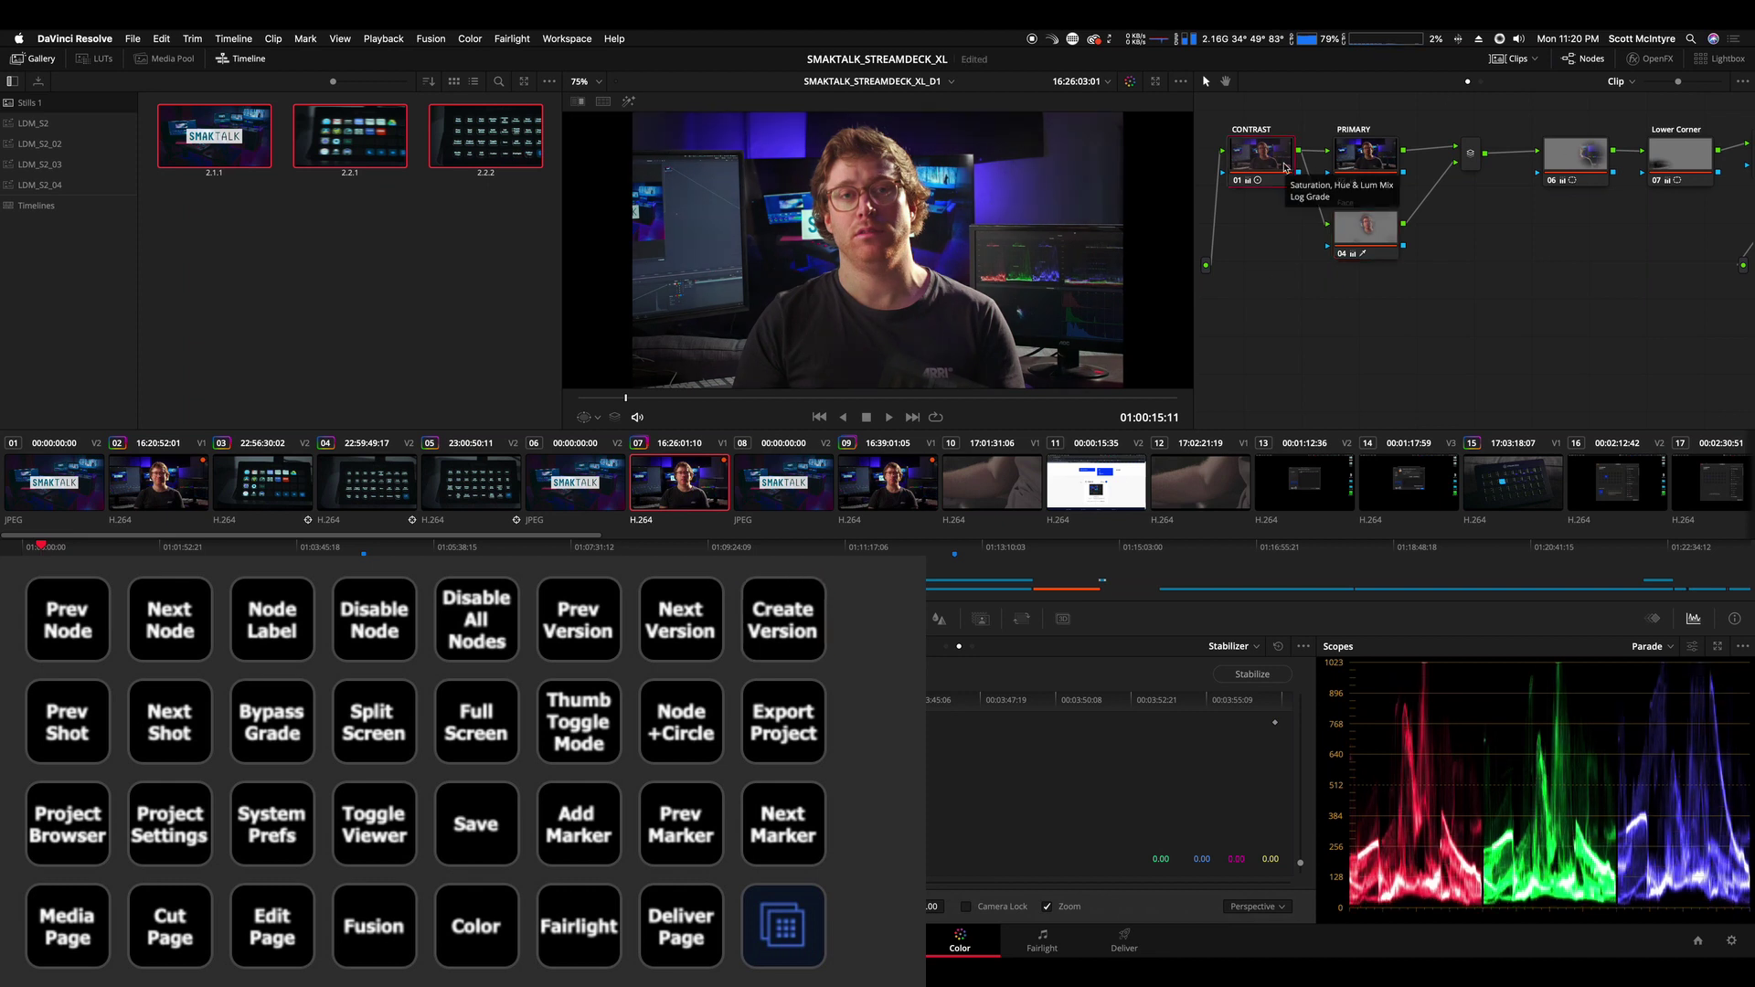
pyautogui.press('super+b')
pyautogui.press('super+n')
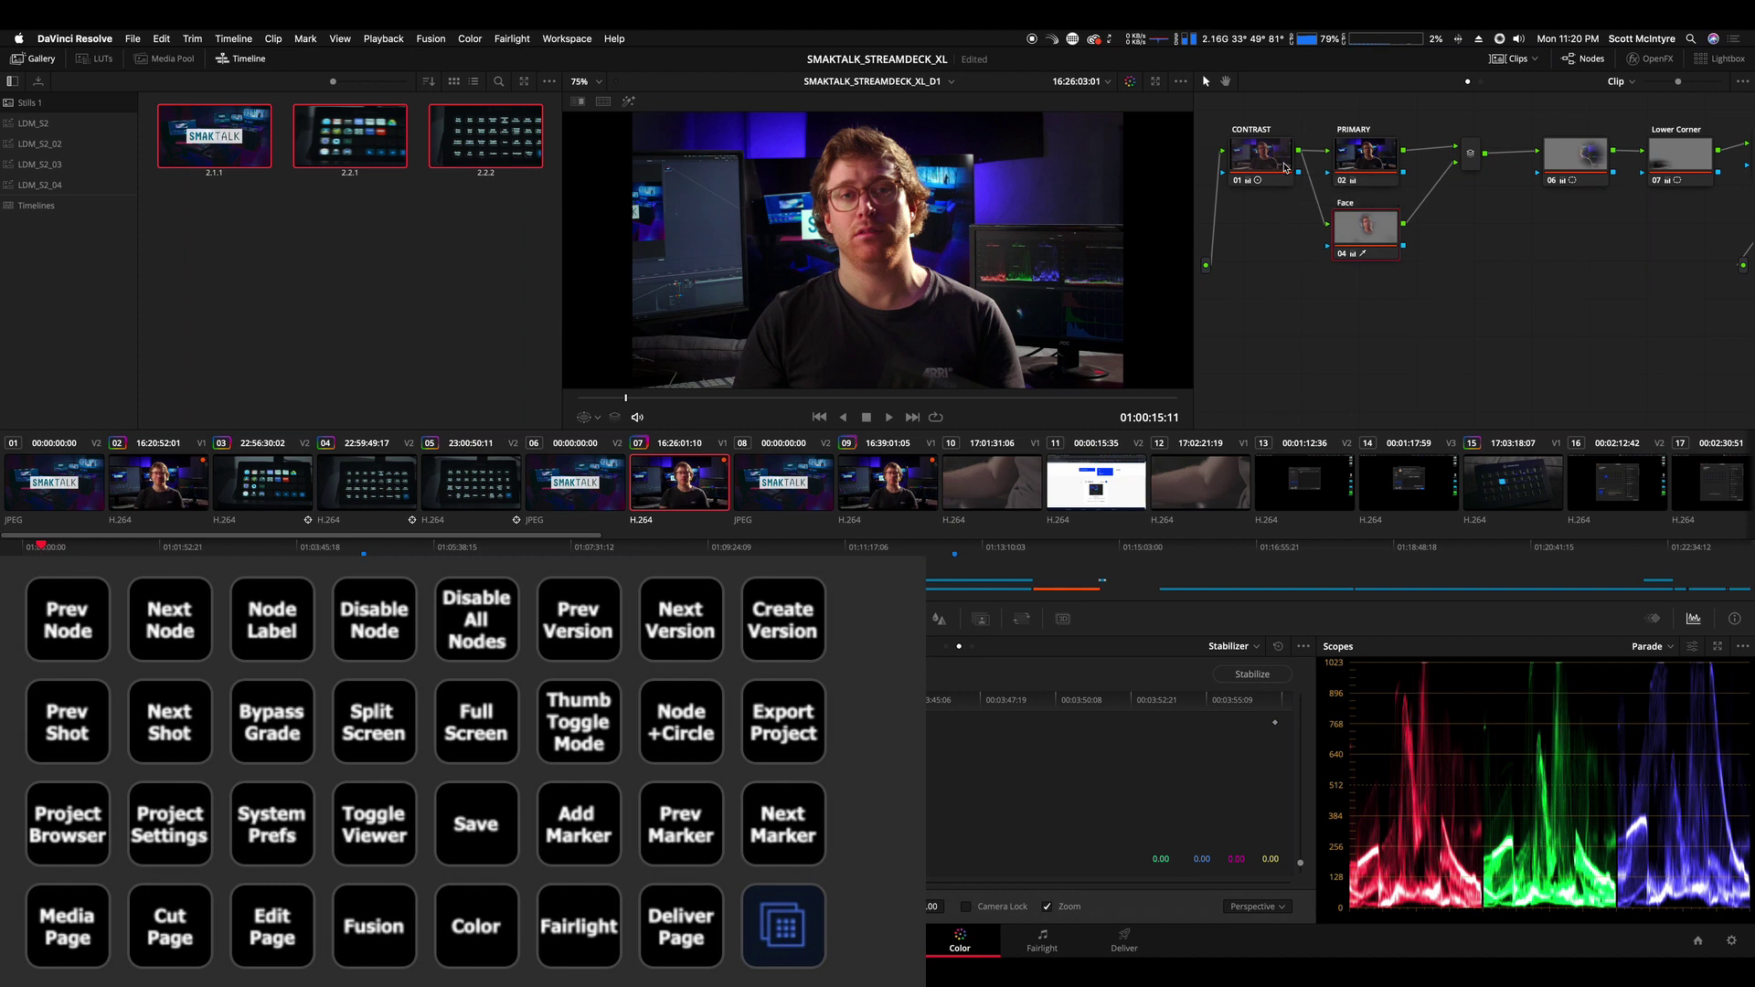
# - Switch the clip thumbnails to source order, view presenter clips 23 to 26 and return the thumbnails to record order
pyautogui.press('super+t')
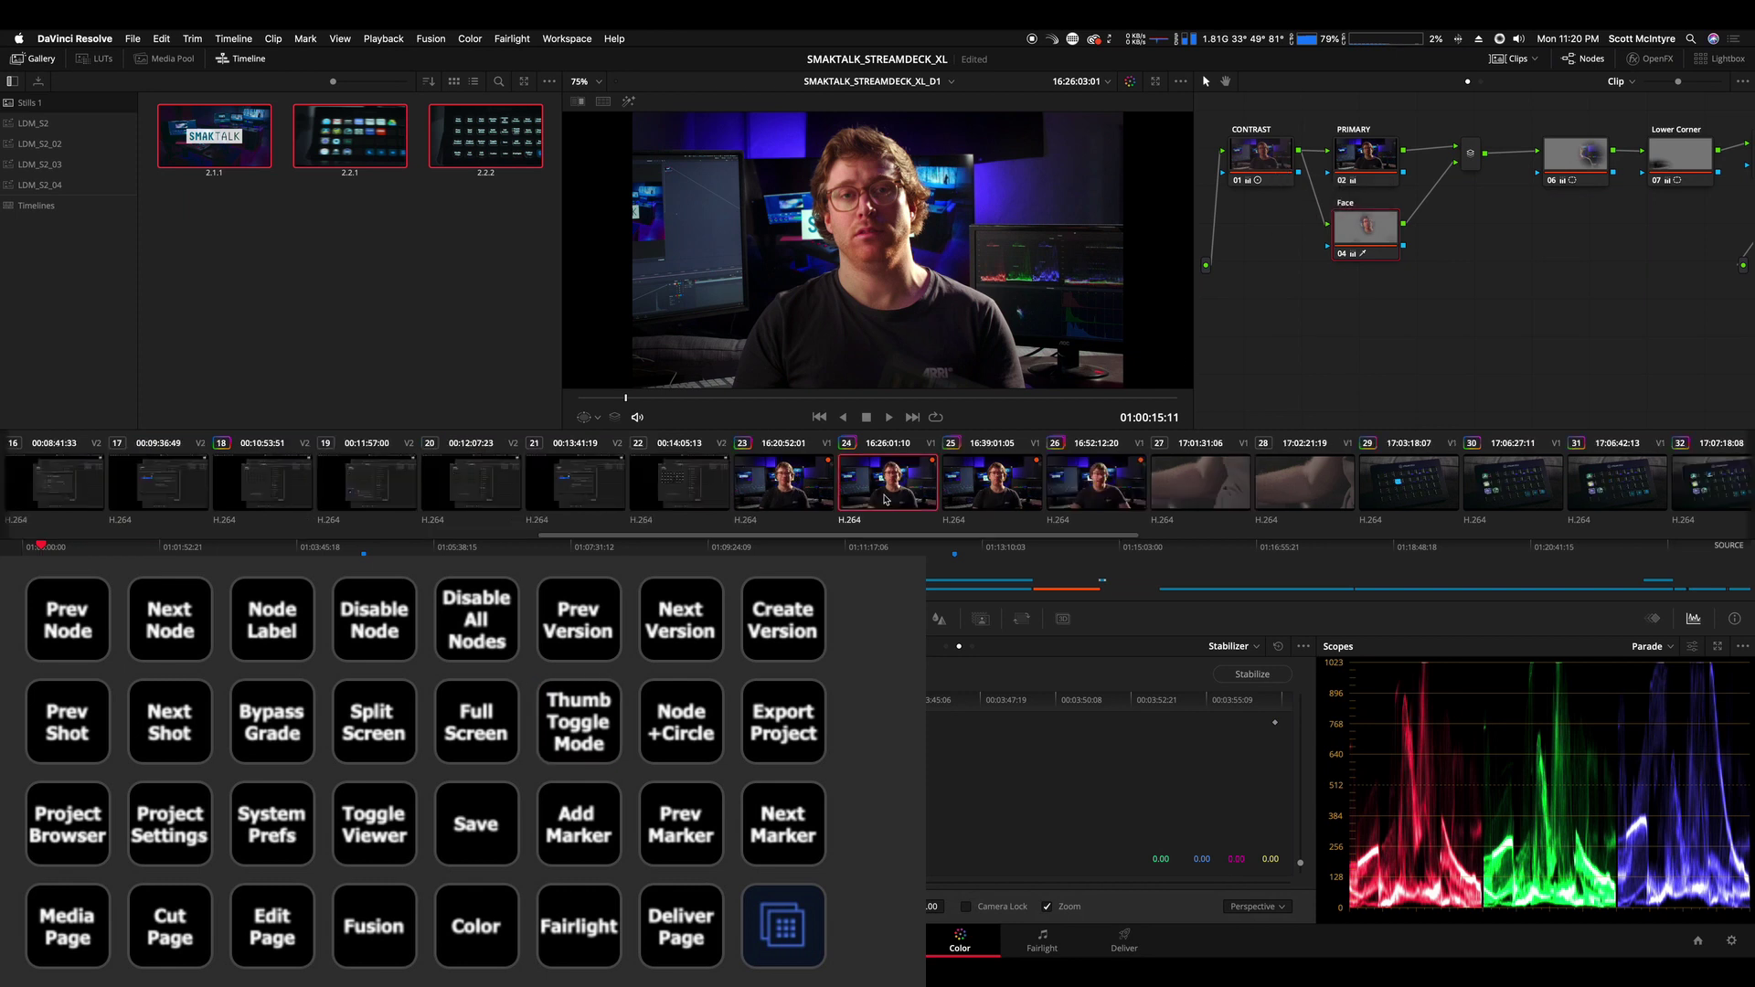
pyautogui.click(775, 488)
pyautogui.click(894, 491)
pyautogui.click(1006, 497)
pyautogui.click(1115, 502)
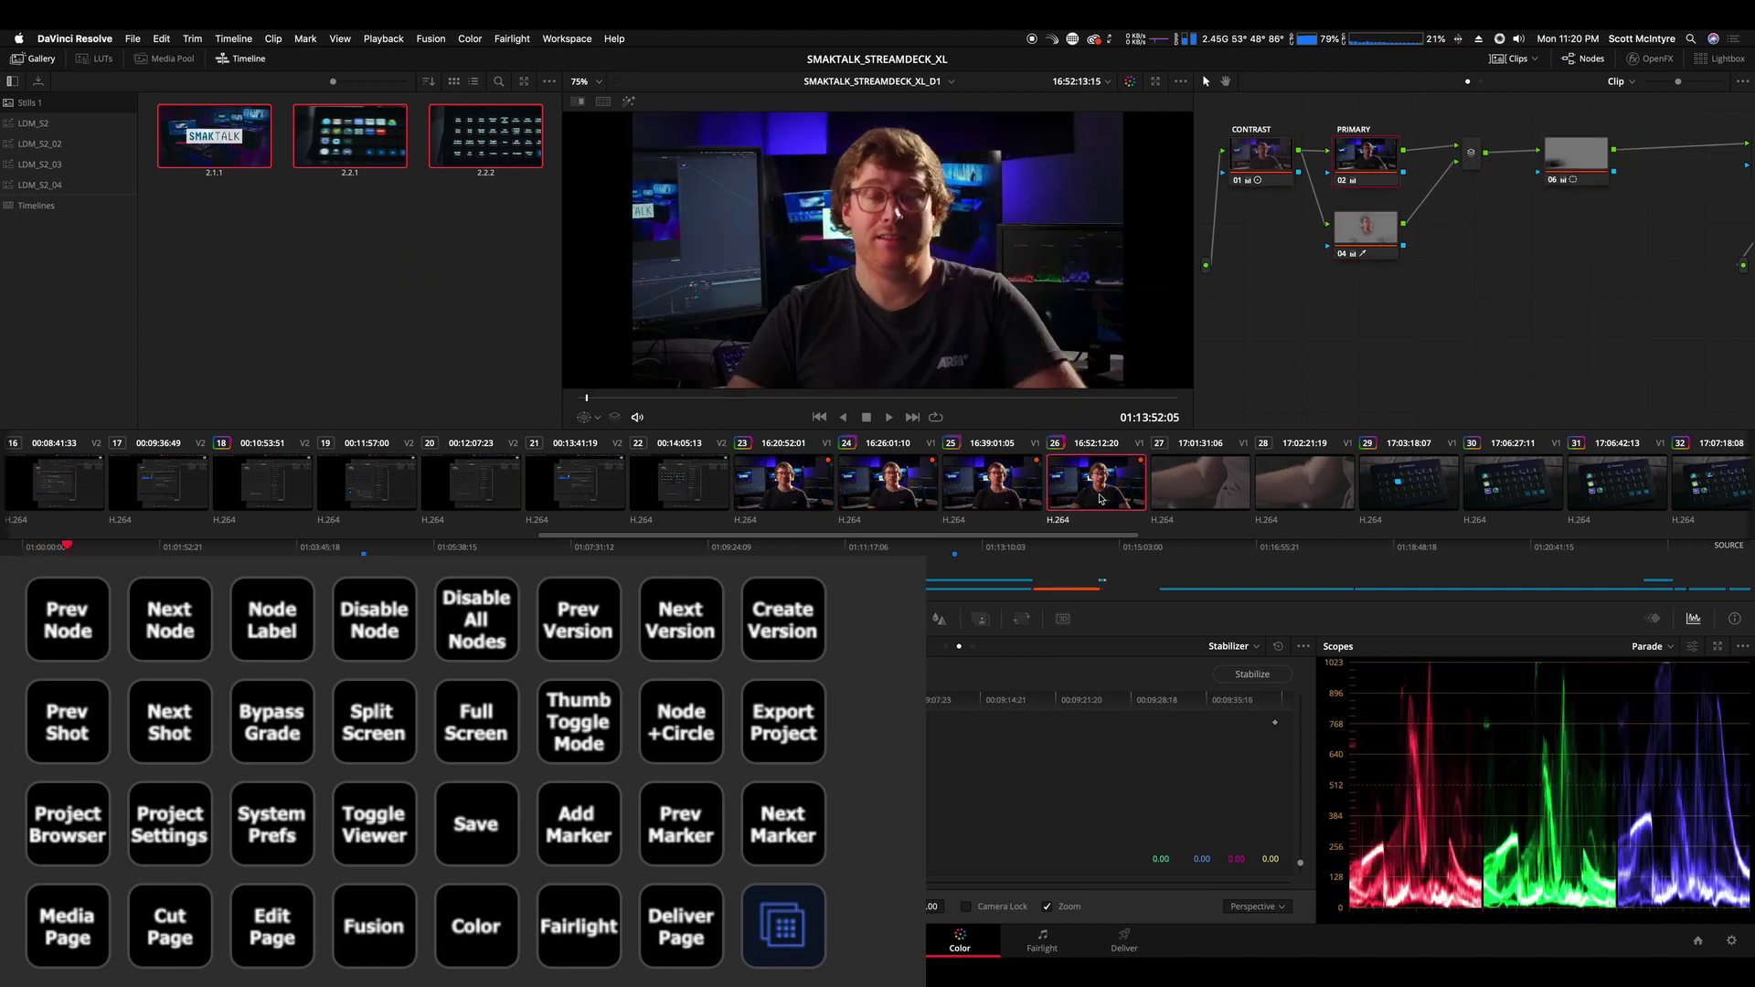
pyautogui.press('Up')
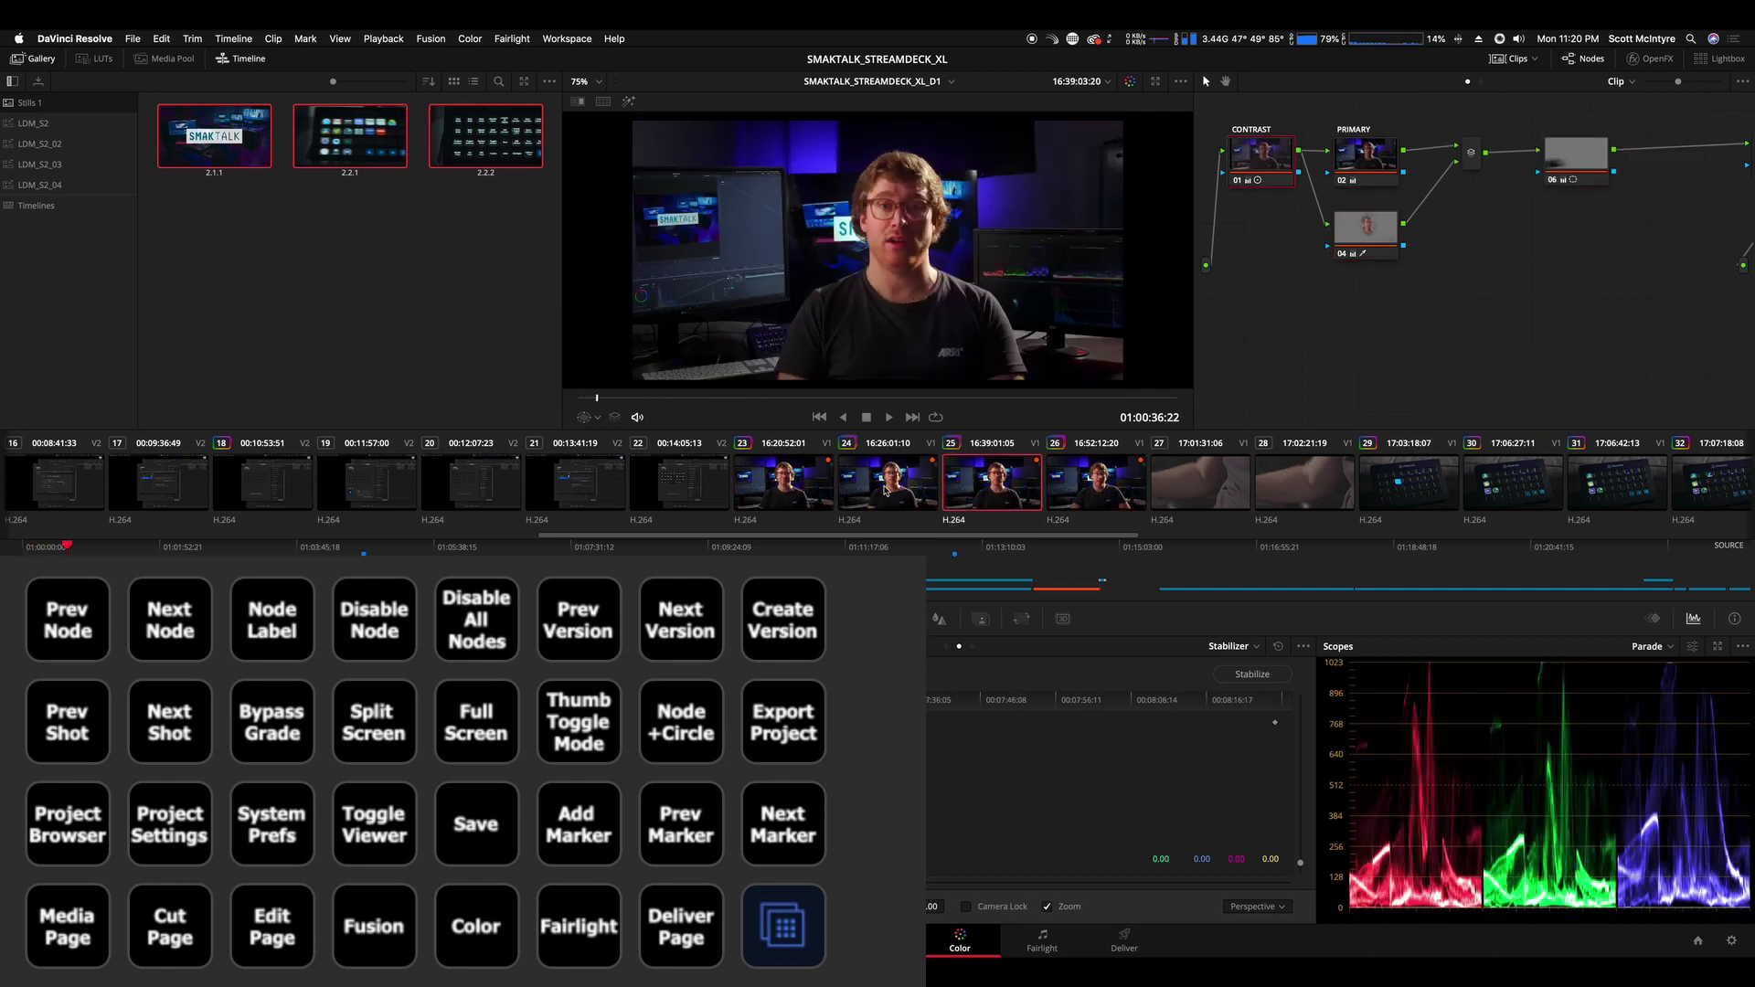
pyautogui.click(1116, 476)
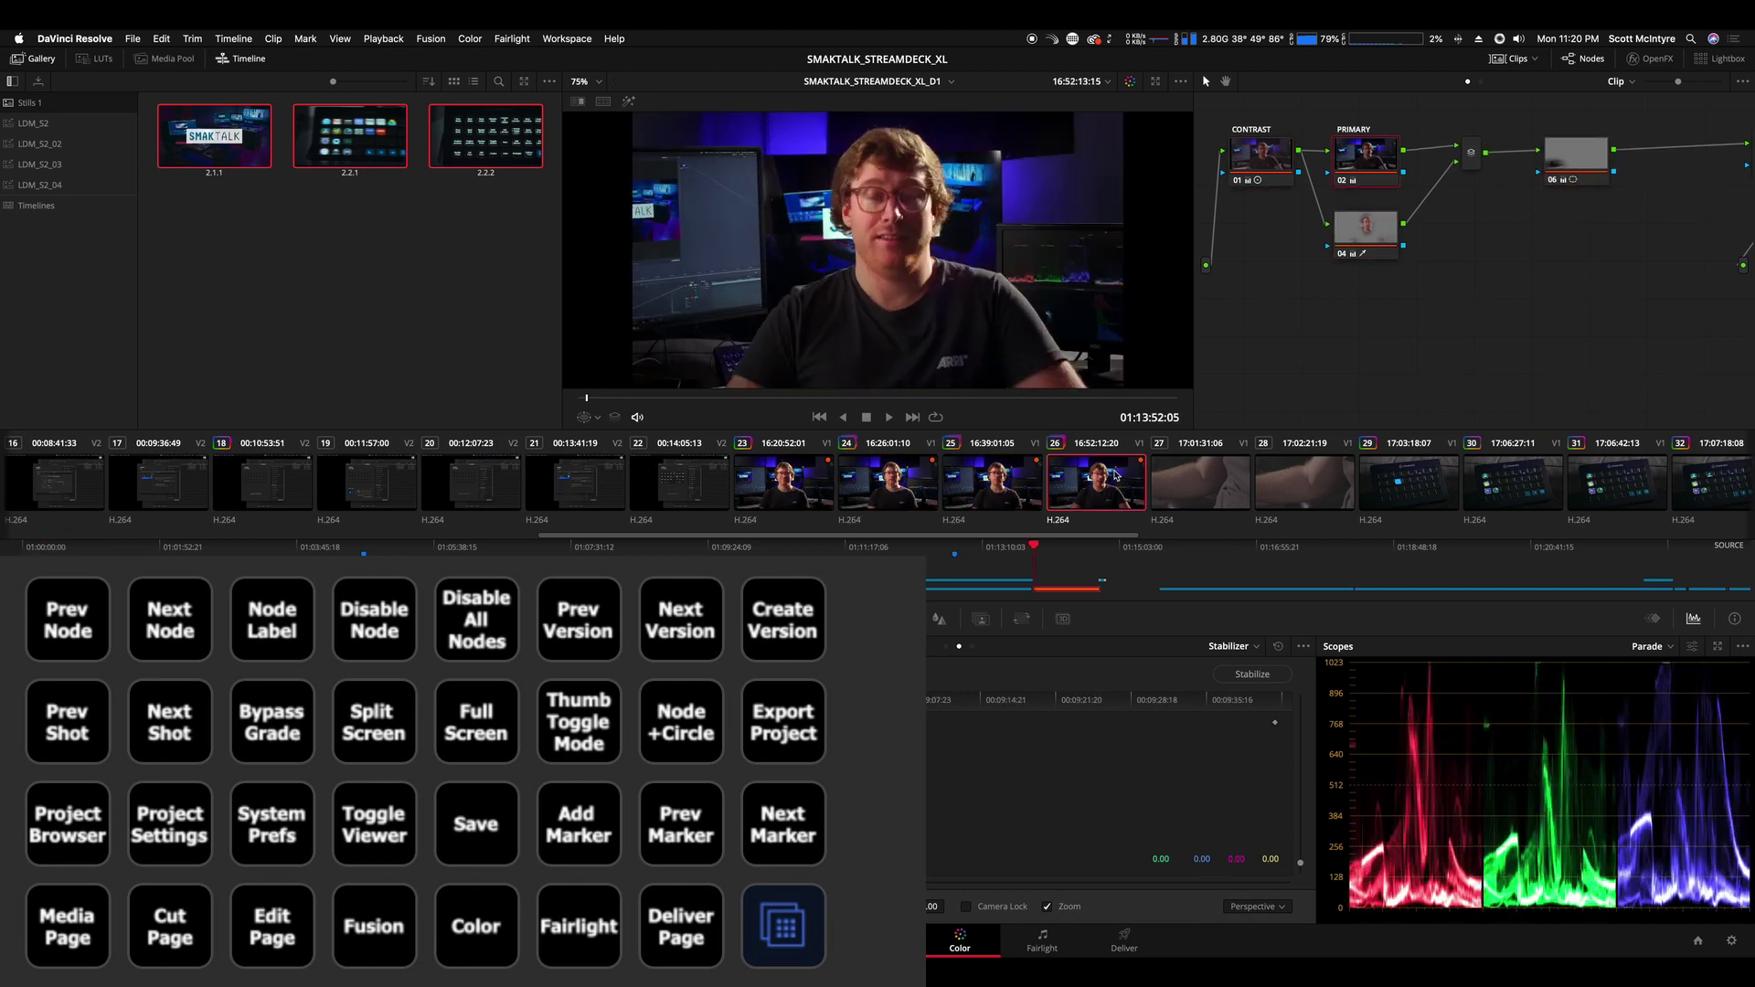
pyautogui.hscroll(10, 971, 486)
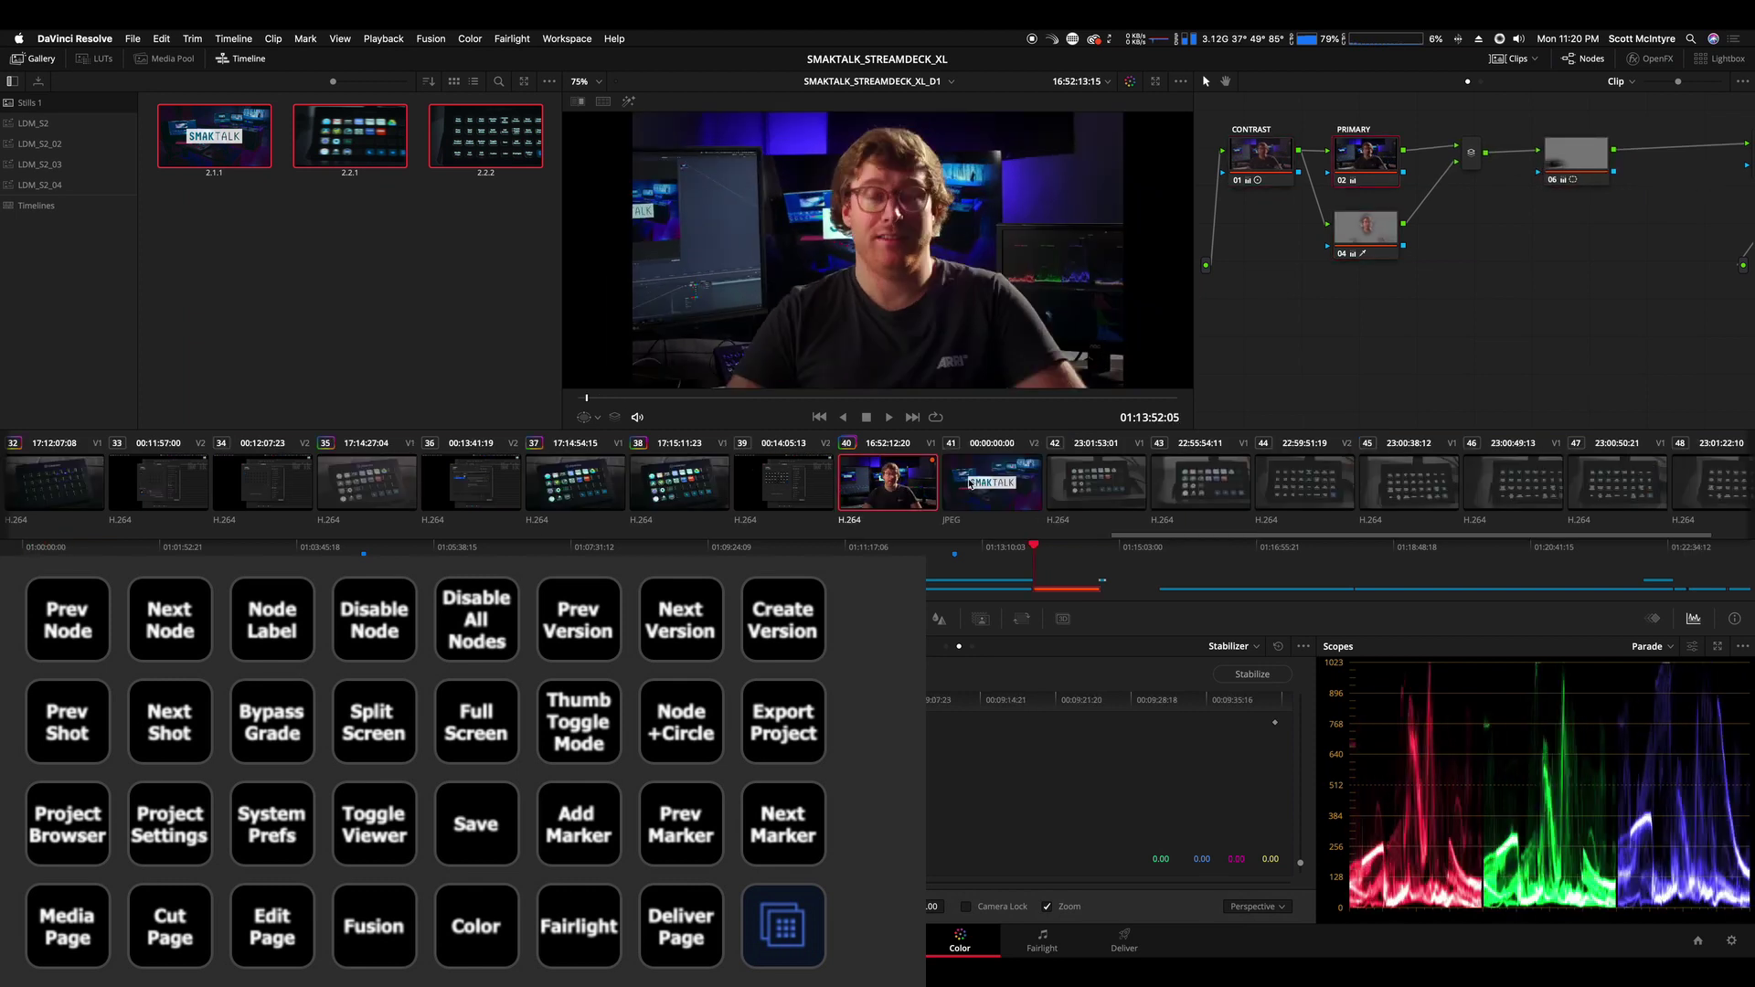
pyautogui.hscroll(-8, 894, 480)
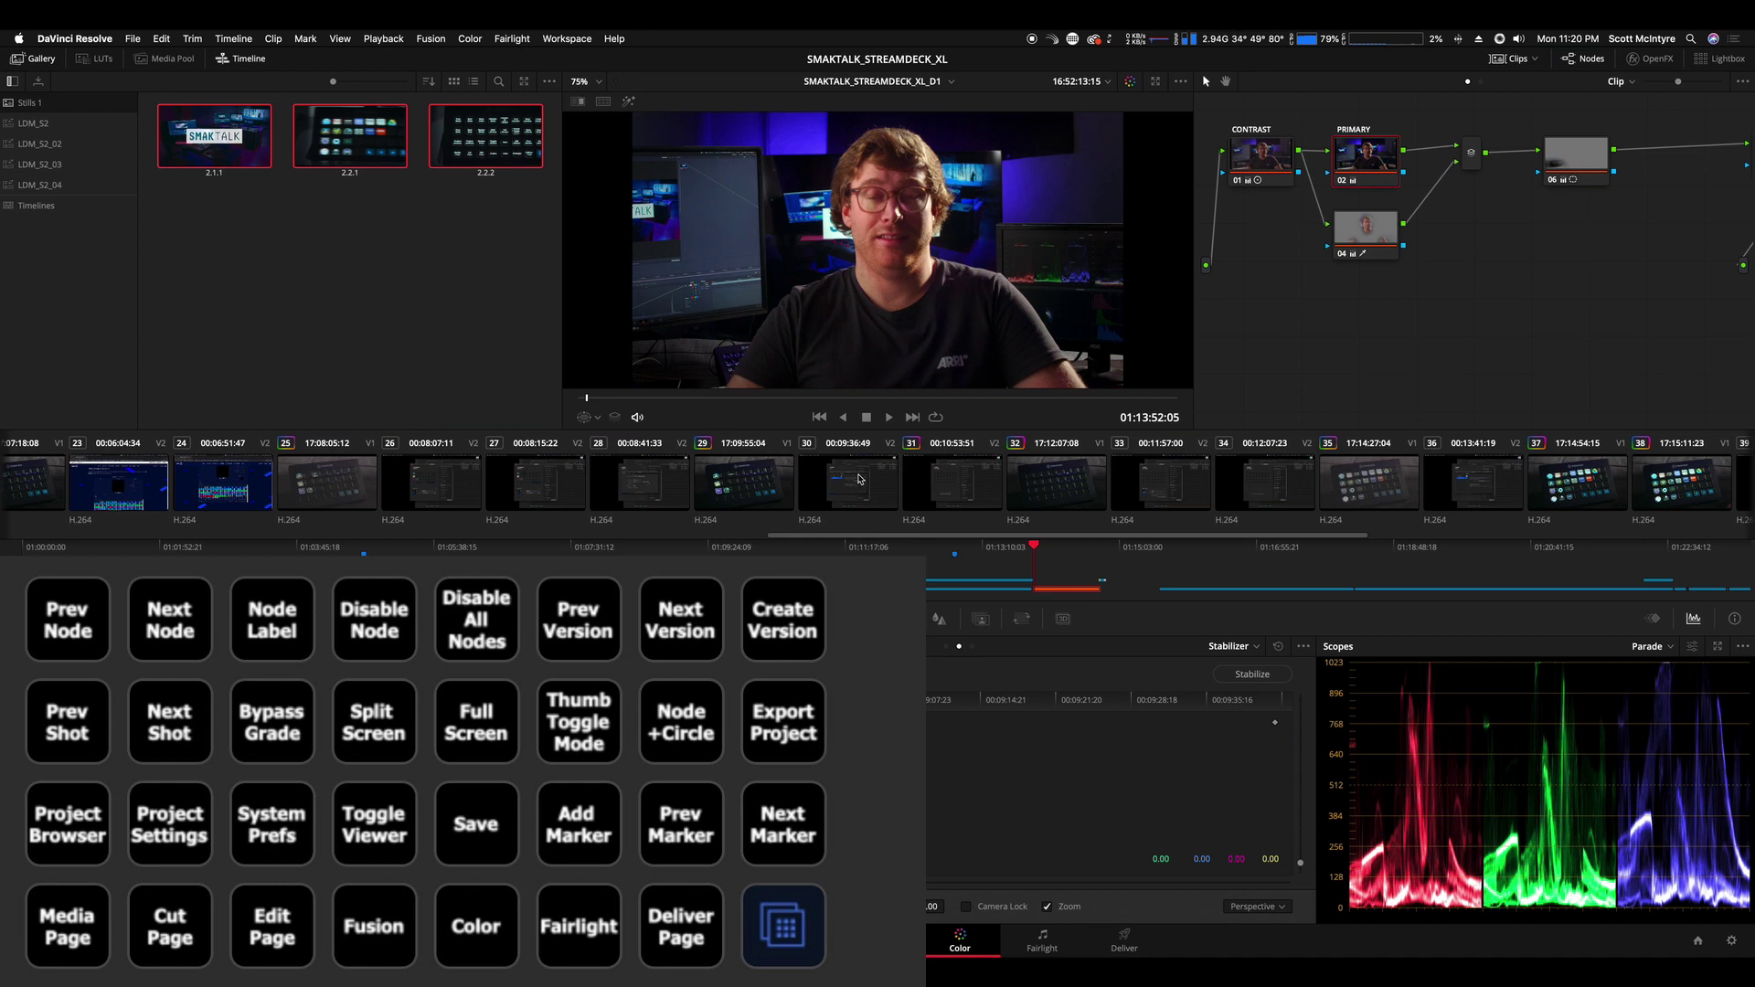
# - Open the project export dialog and cancel it, and look through the workspace pages, including Media and Deliver
pyautogui.press('super+e')
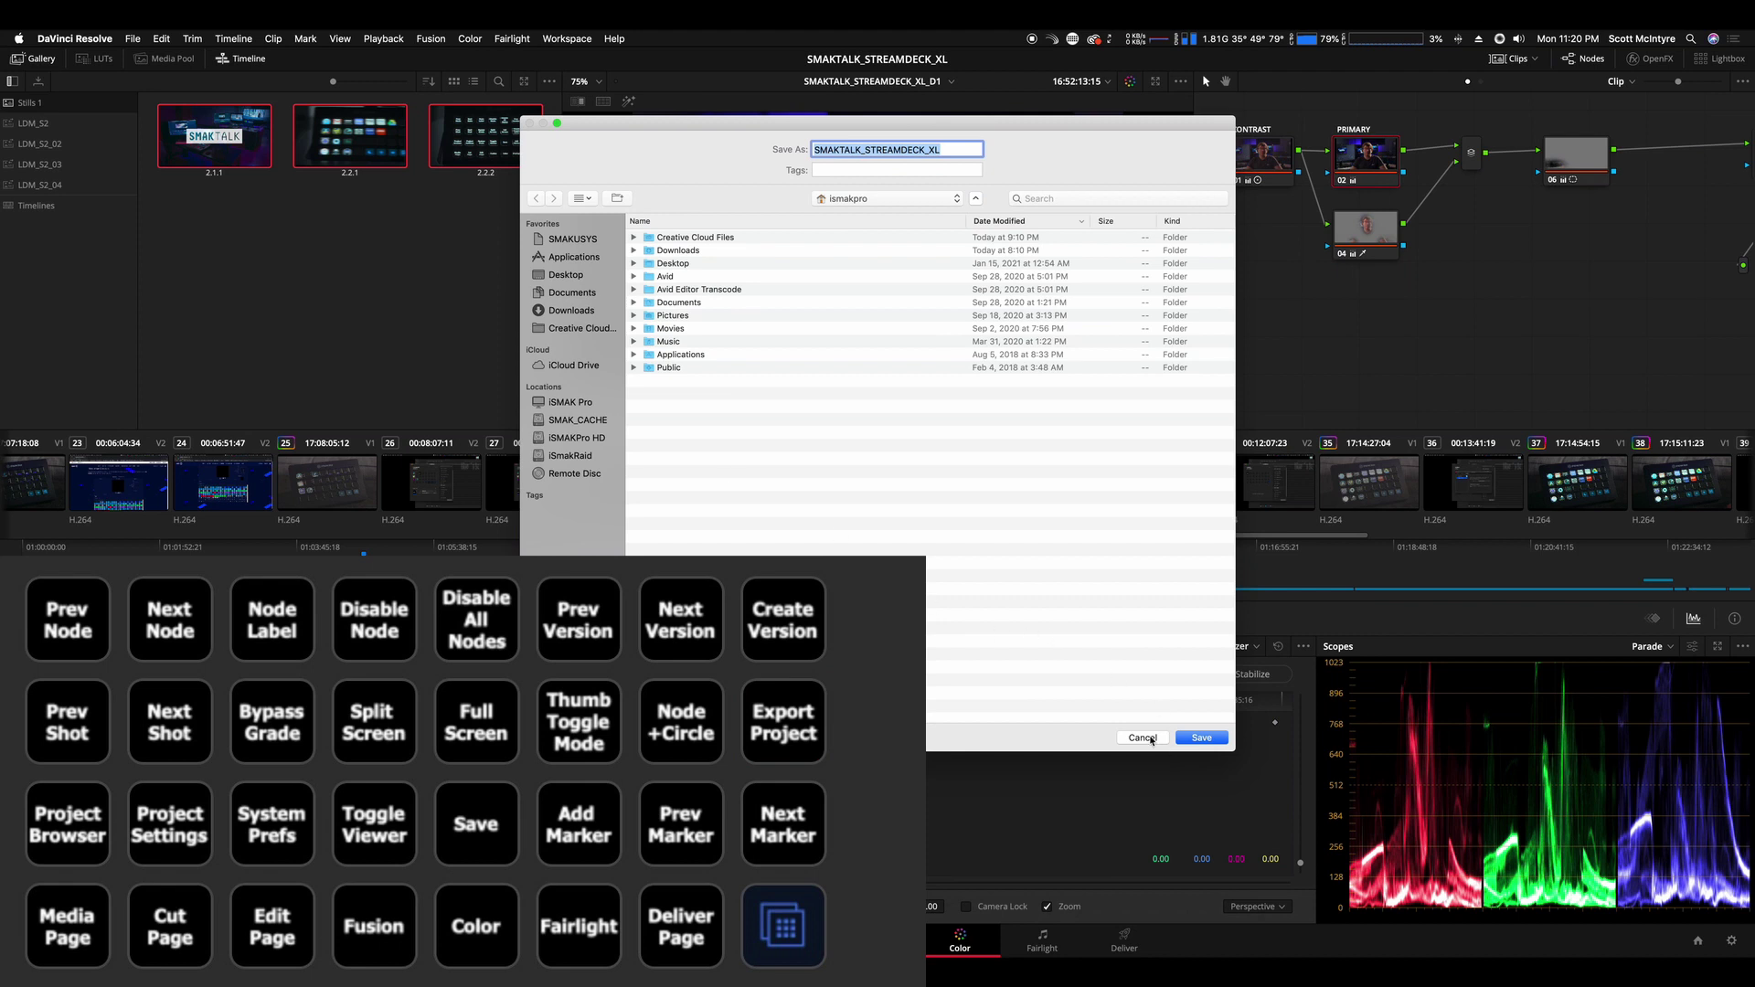
pyautogui.click(1142, 738)
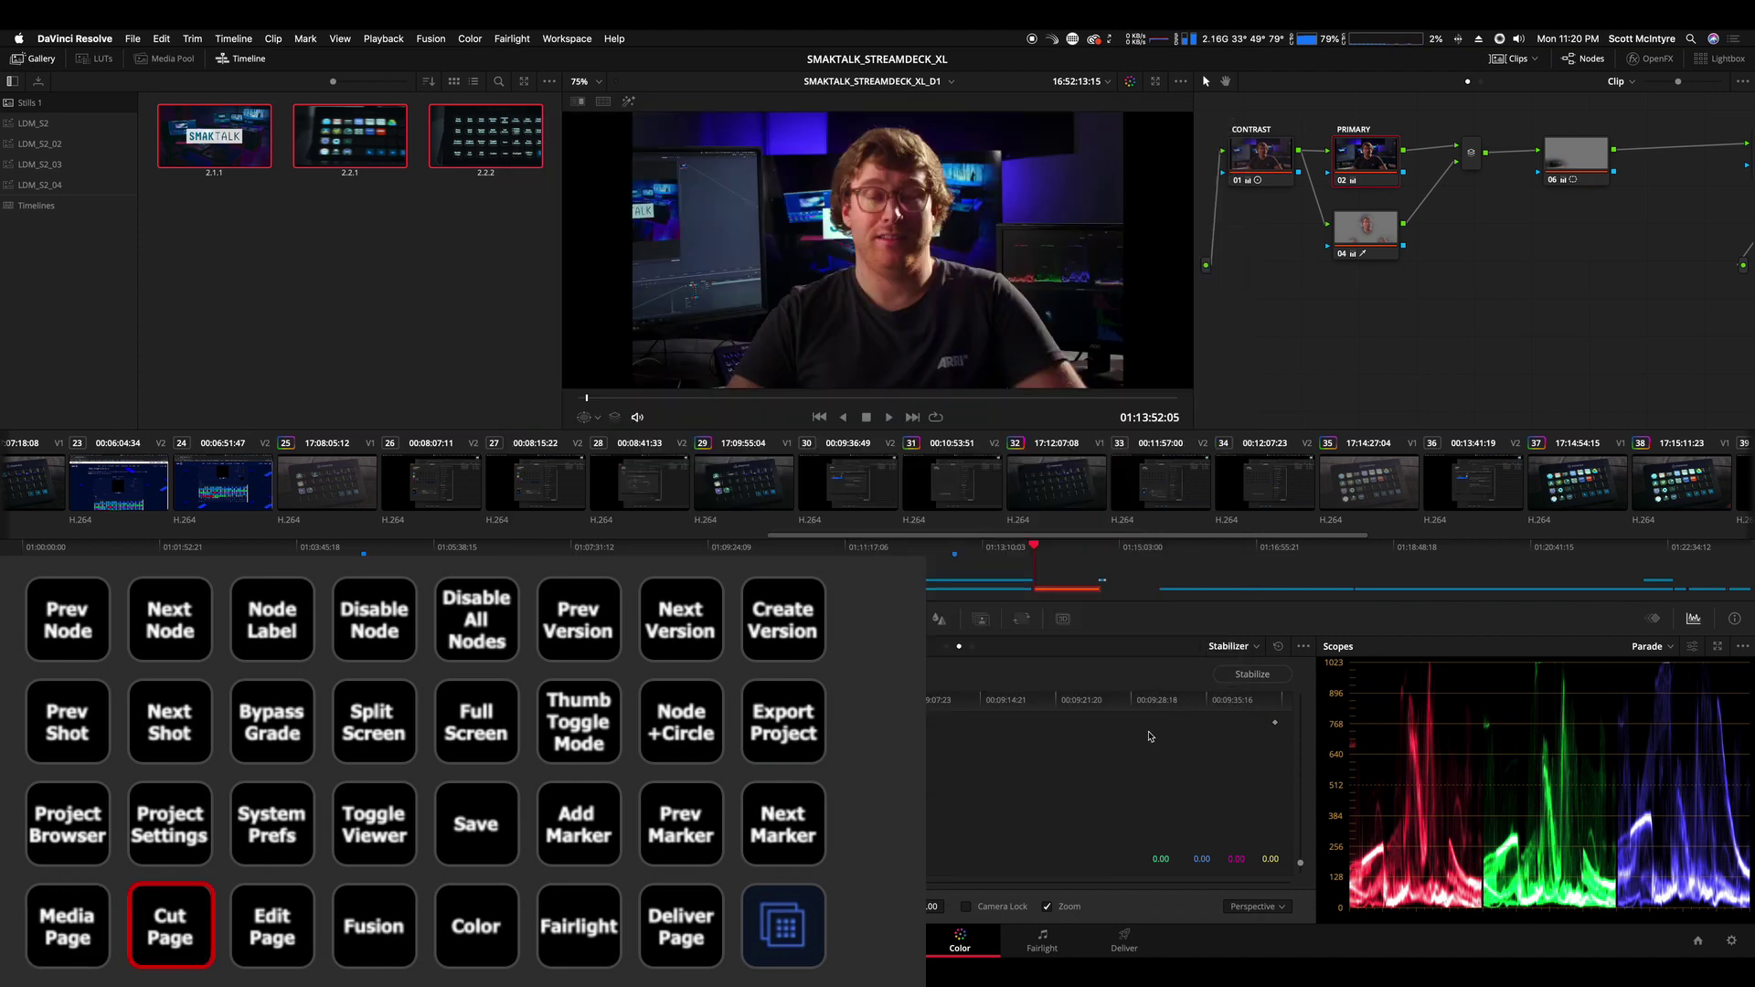
pyautogui.hotkey('shift', '2')
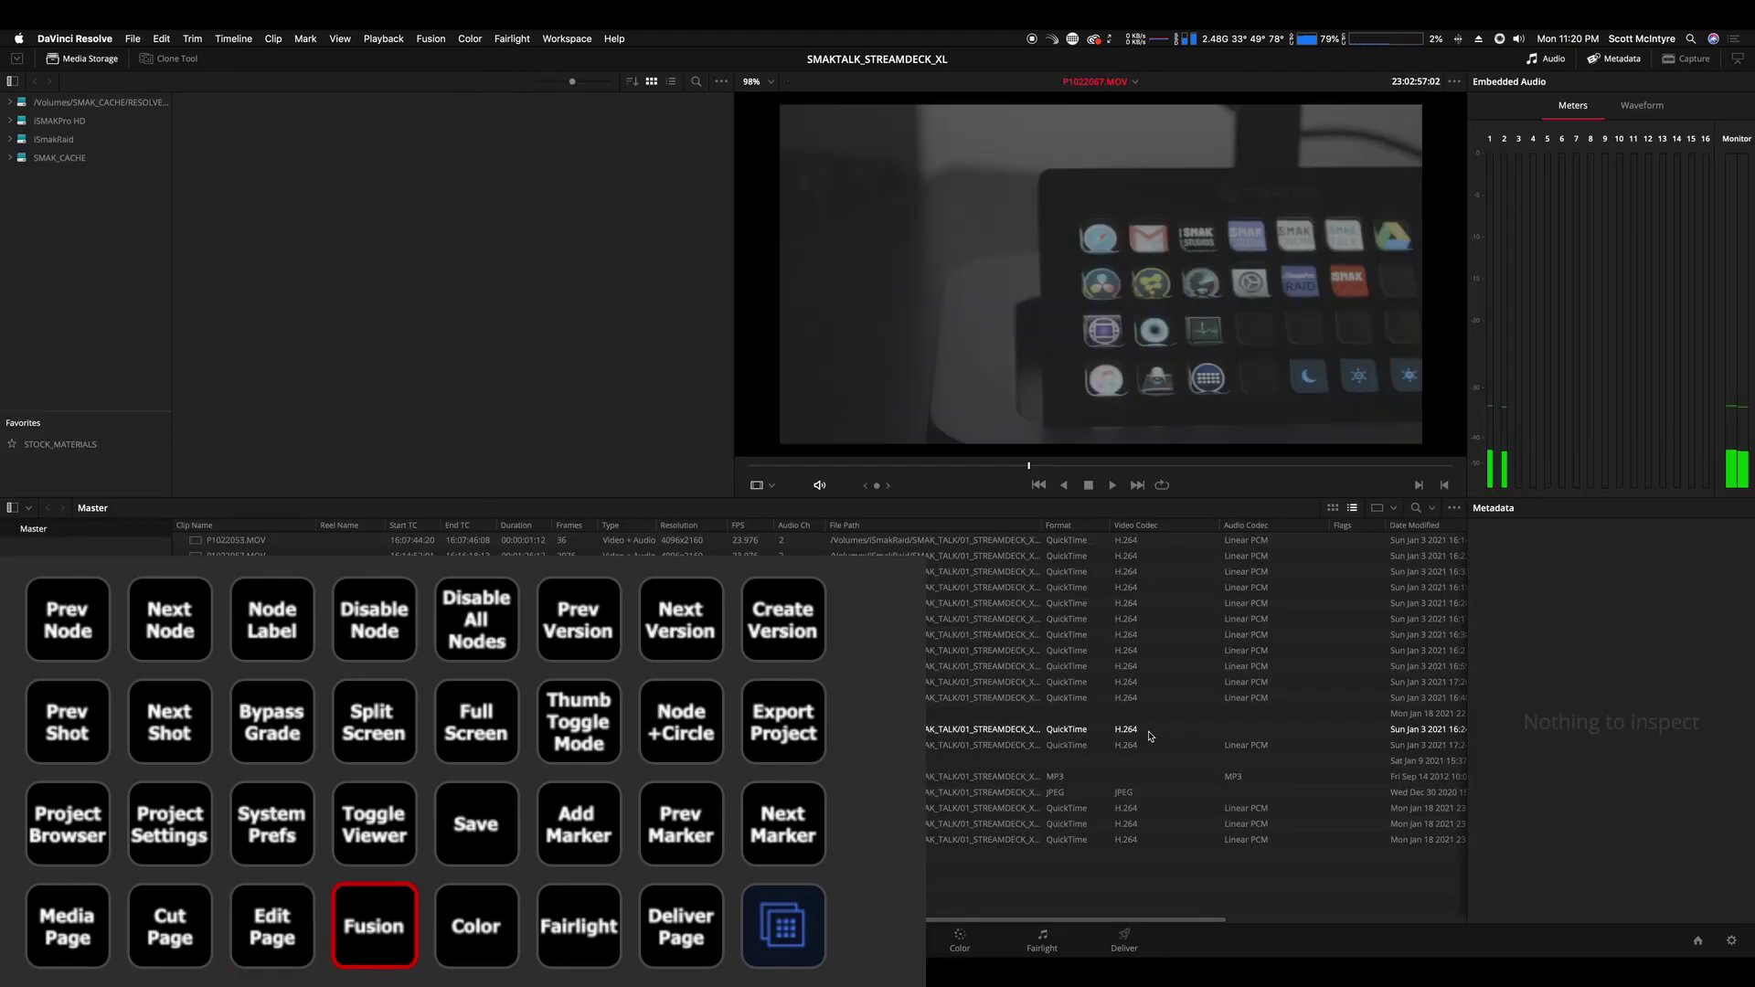
pyautogui.hotkey('shift', '8')
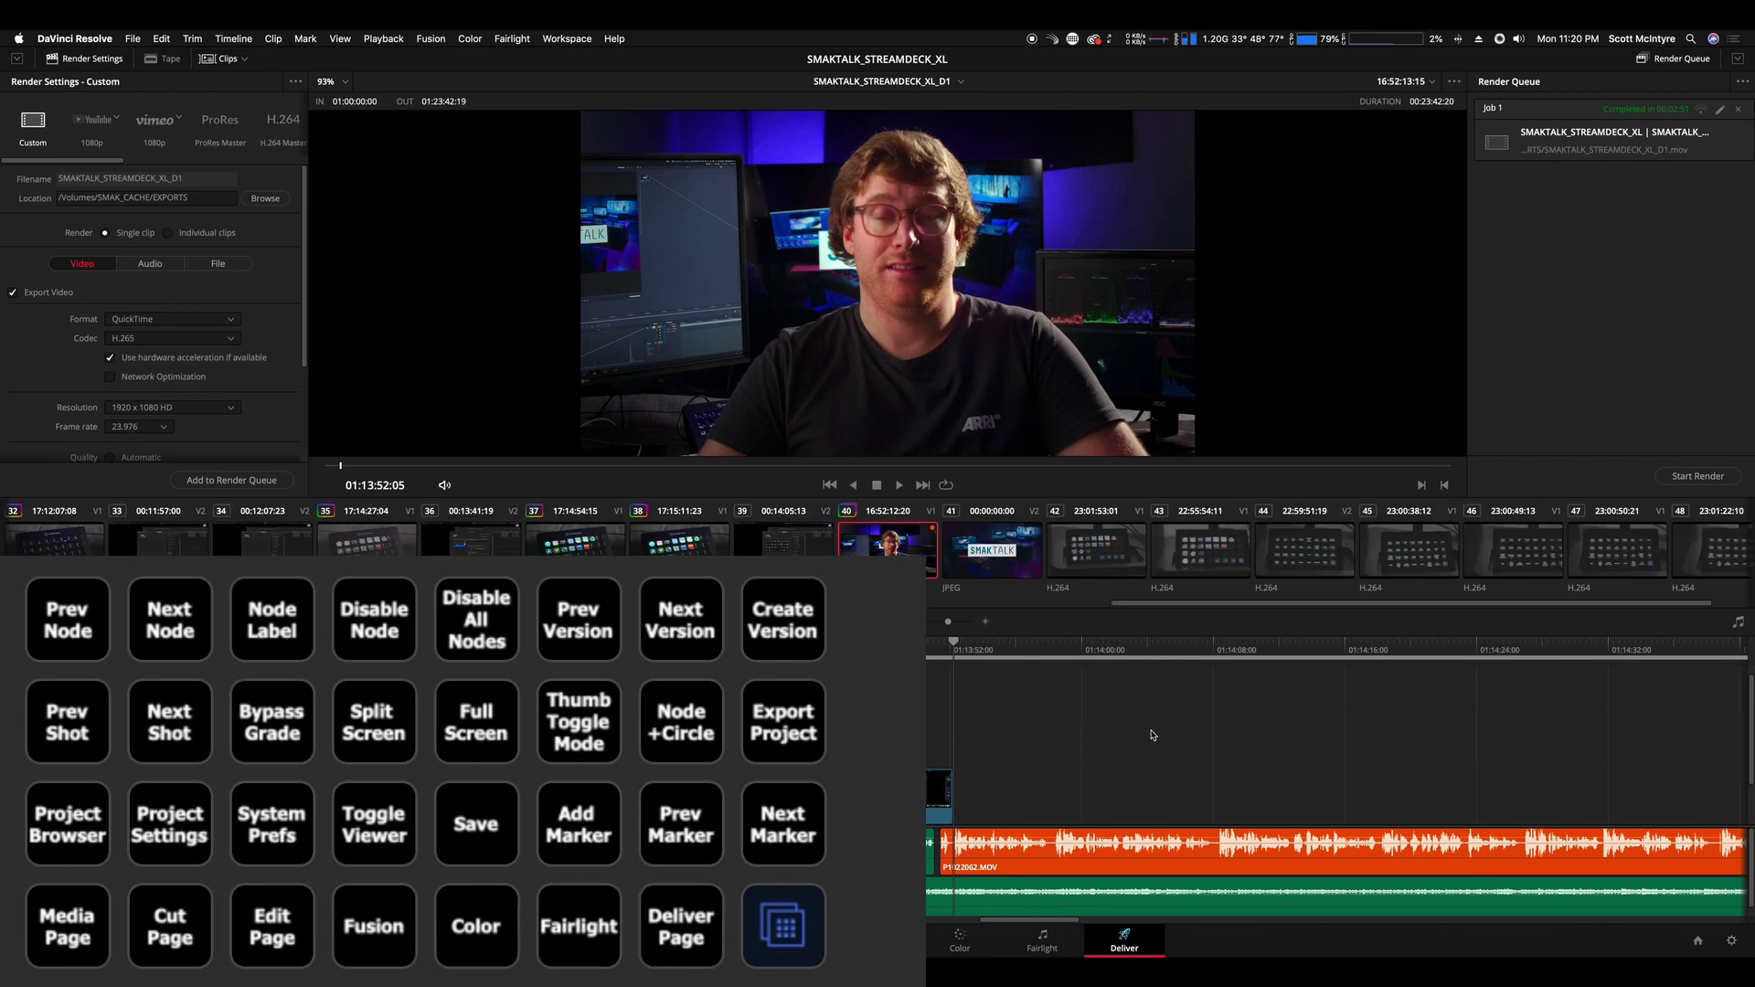
# - Switch to the Edit page and add a marker at 01:13:52:05 on the timeline
pyautogui.hotkey('shift', '4')
pyautogui.press('q')
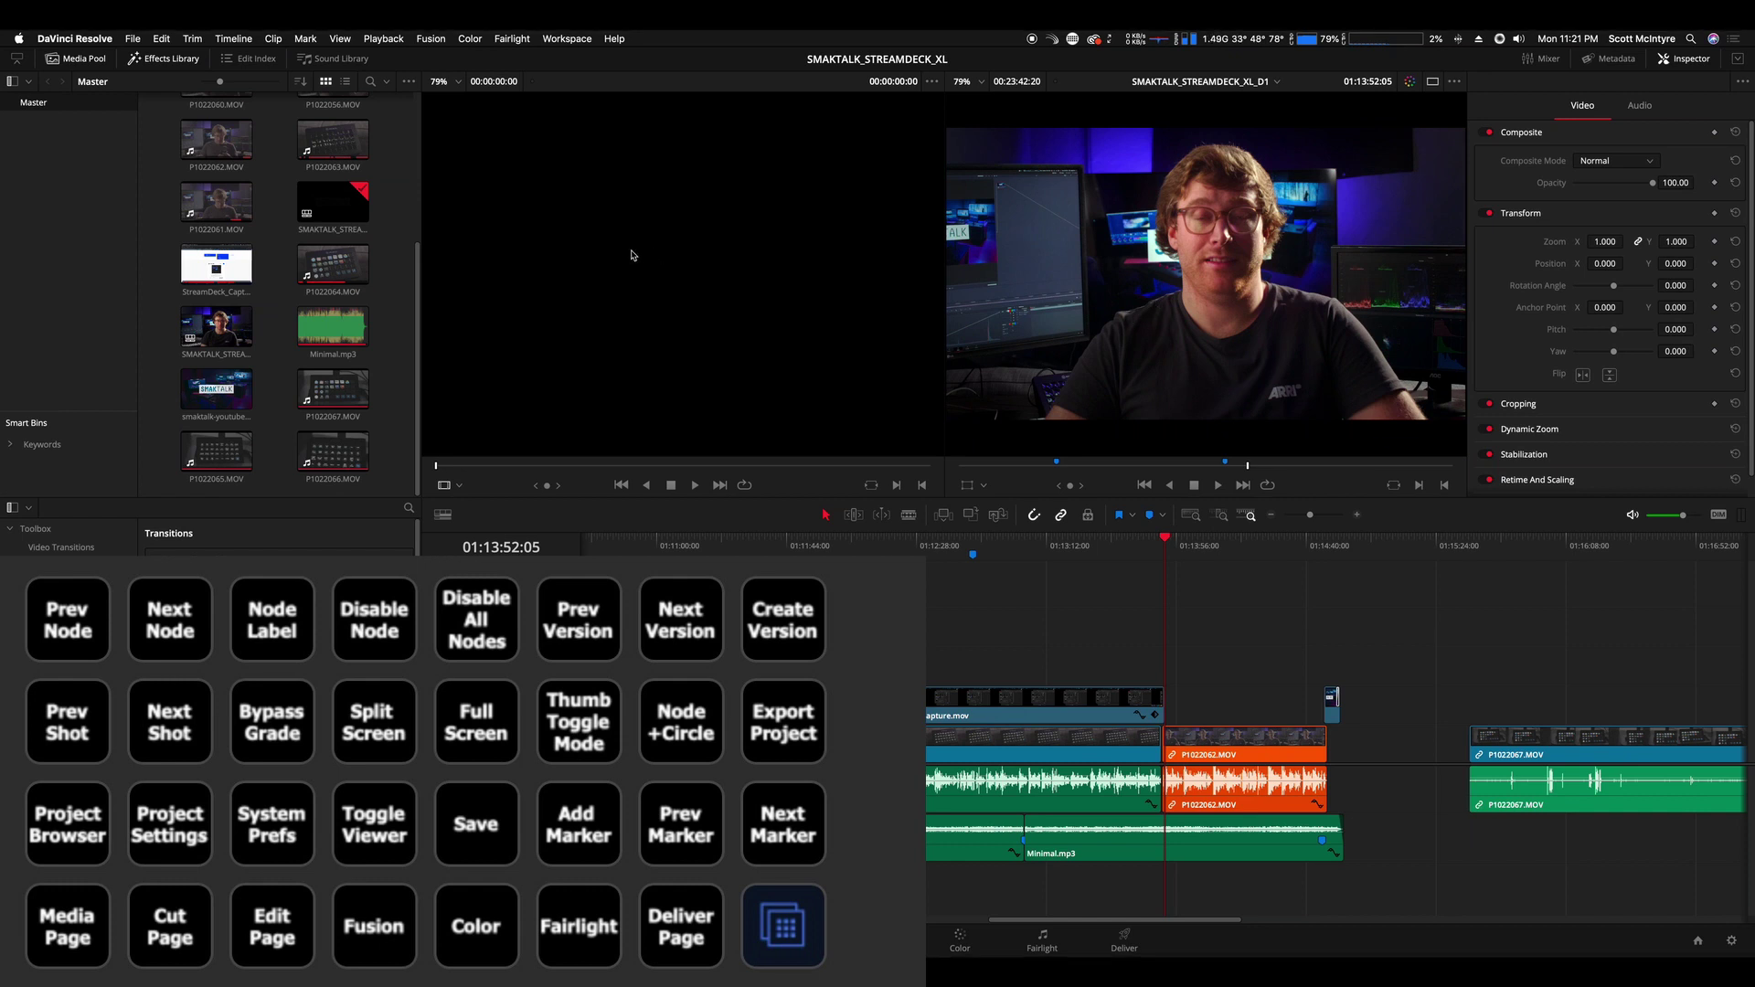
pyautogui.click(1125, 218)
pyautogui.press('m')
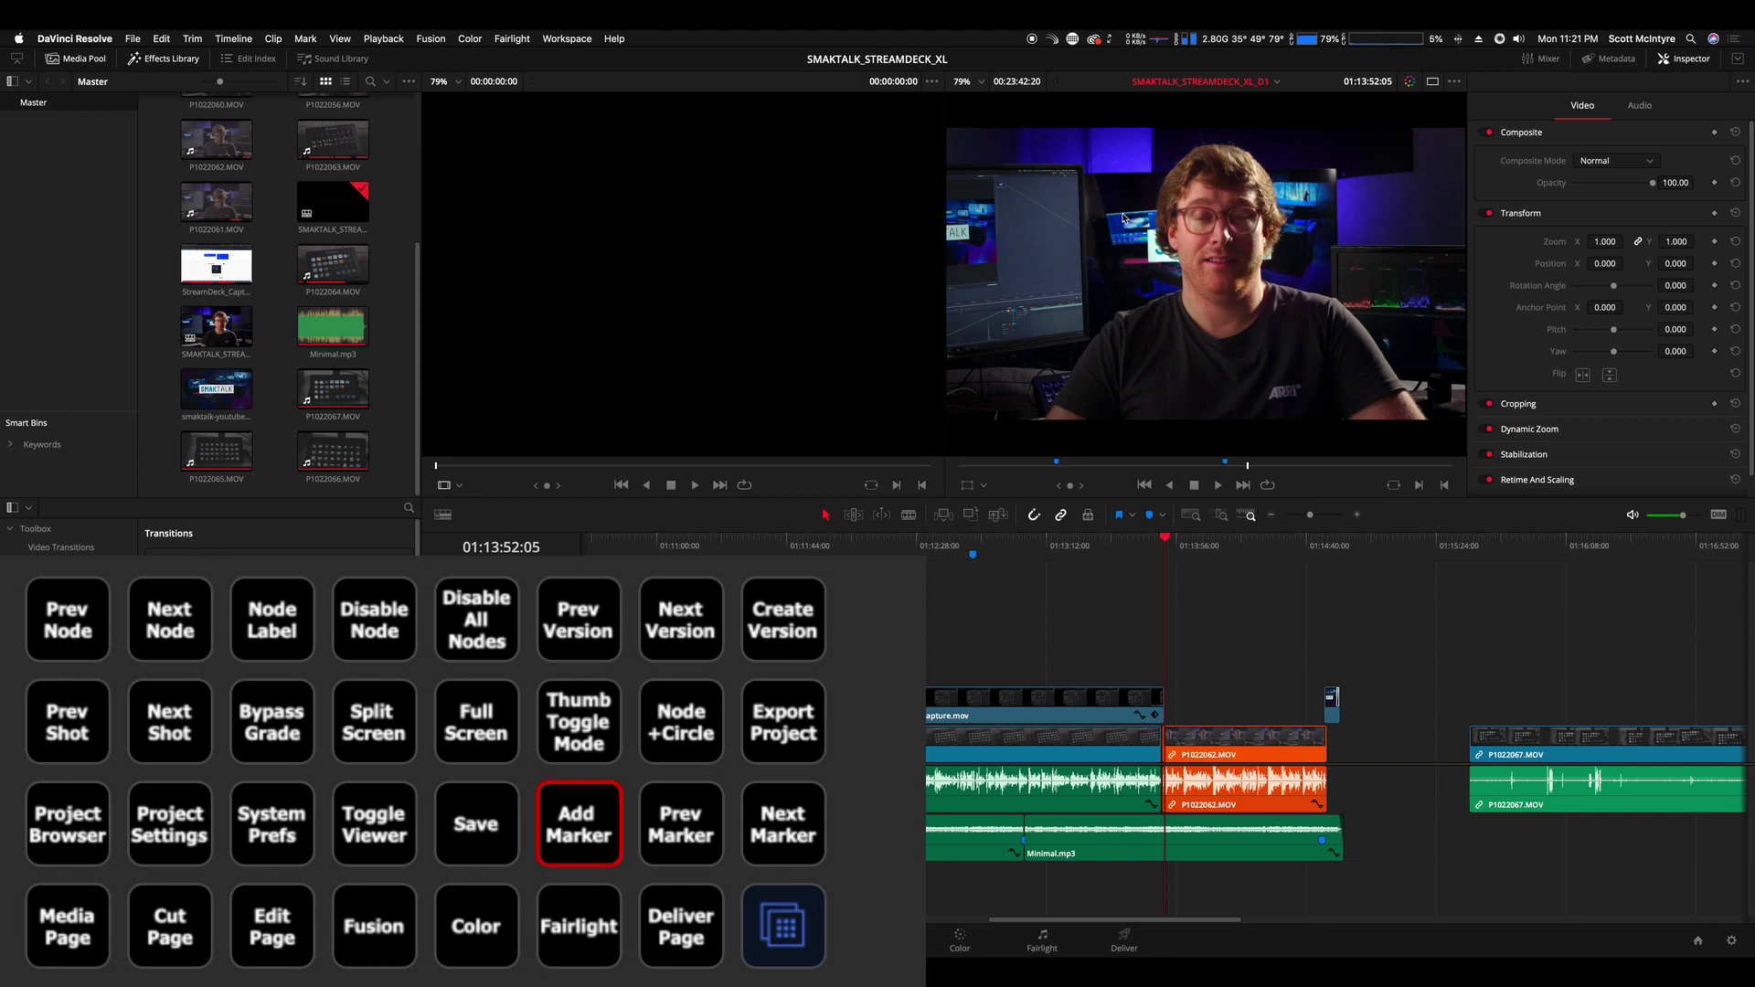
# - Step to the previous and next markers on the Edit page timeline and add a marker at the playhead
pyautogui.hotkey('shift', 'Up')
pyautogui.hotkey('shift', 'Down')
pyautogui.press('m')
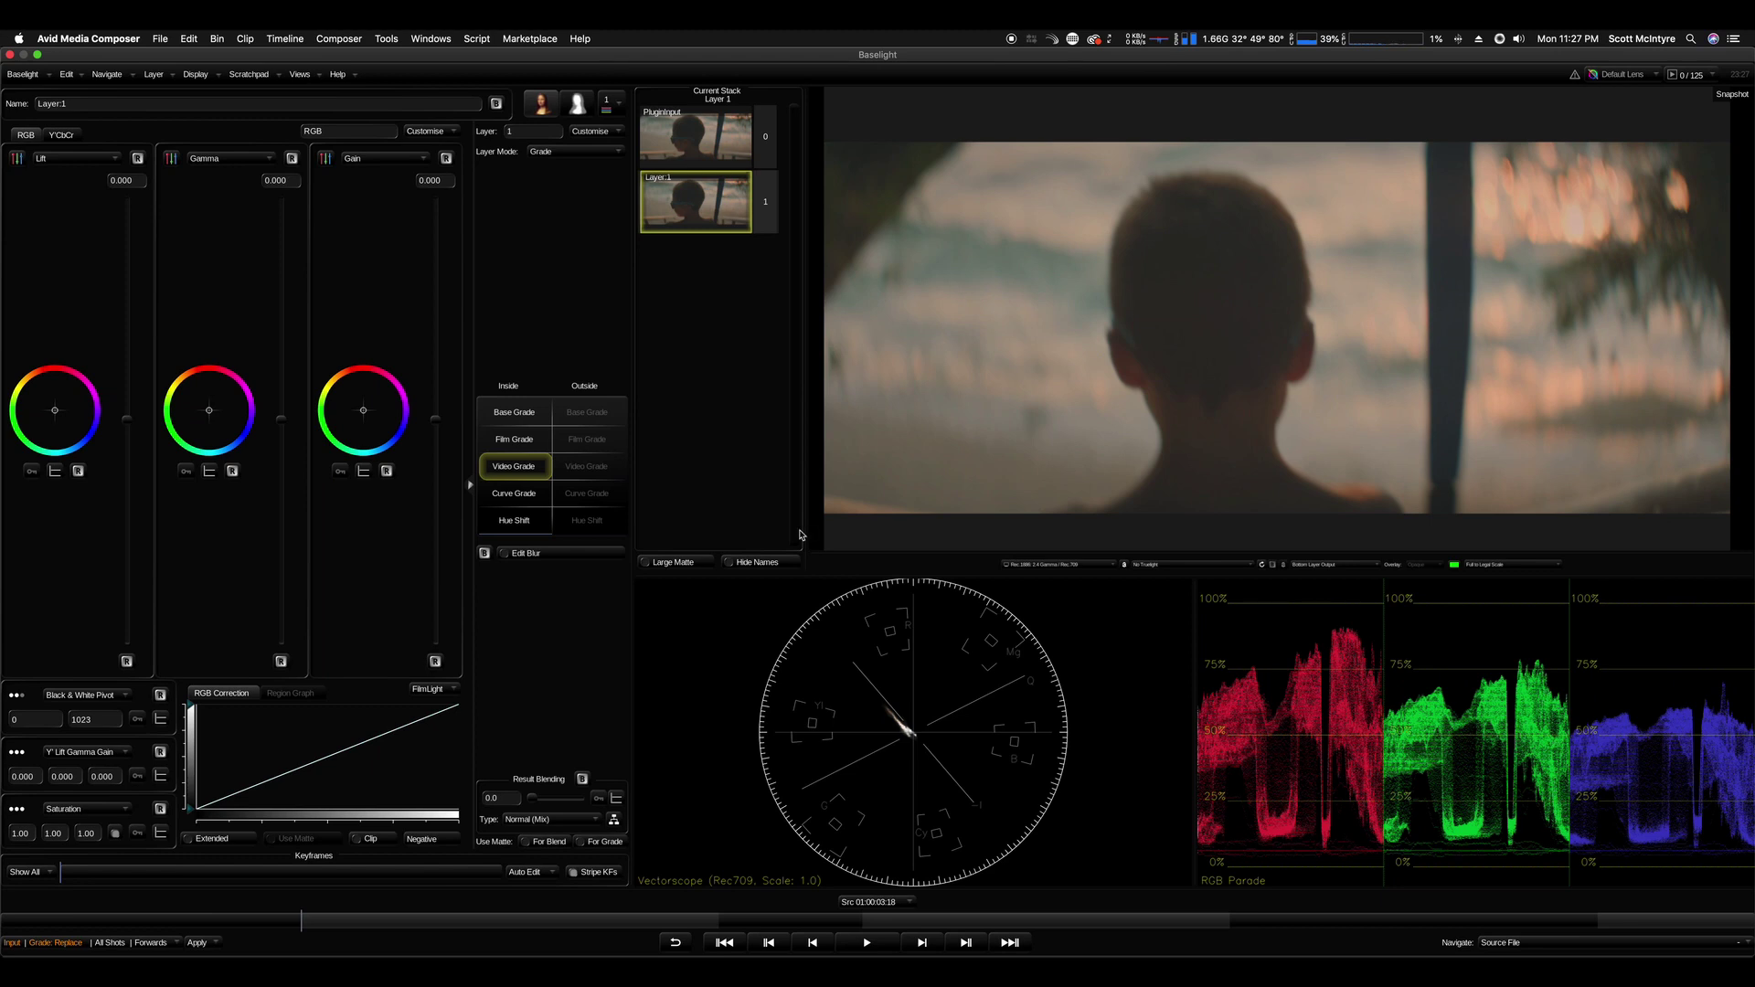
# - Switch to System Preferences, examine the Mission Control shortcuts and the Keyboard function-key setting, and quit it
pyautogui.press('super+Tab')
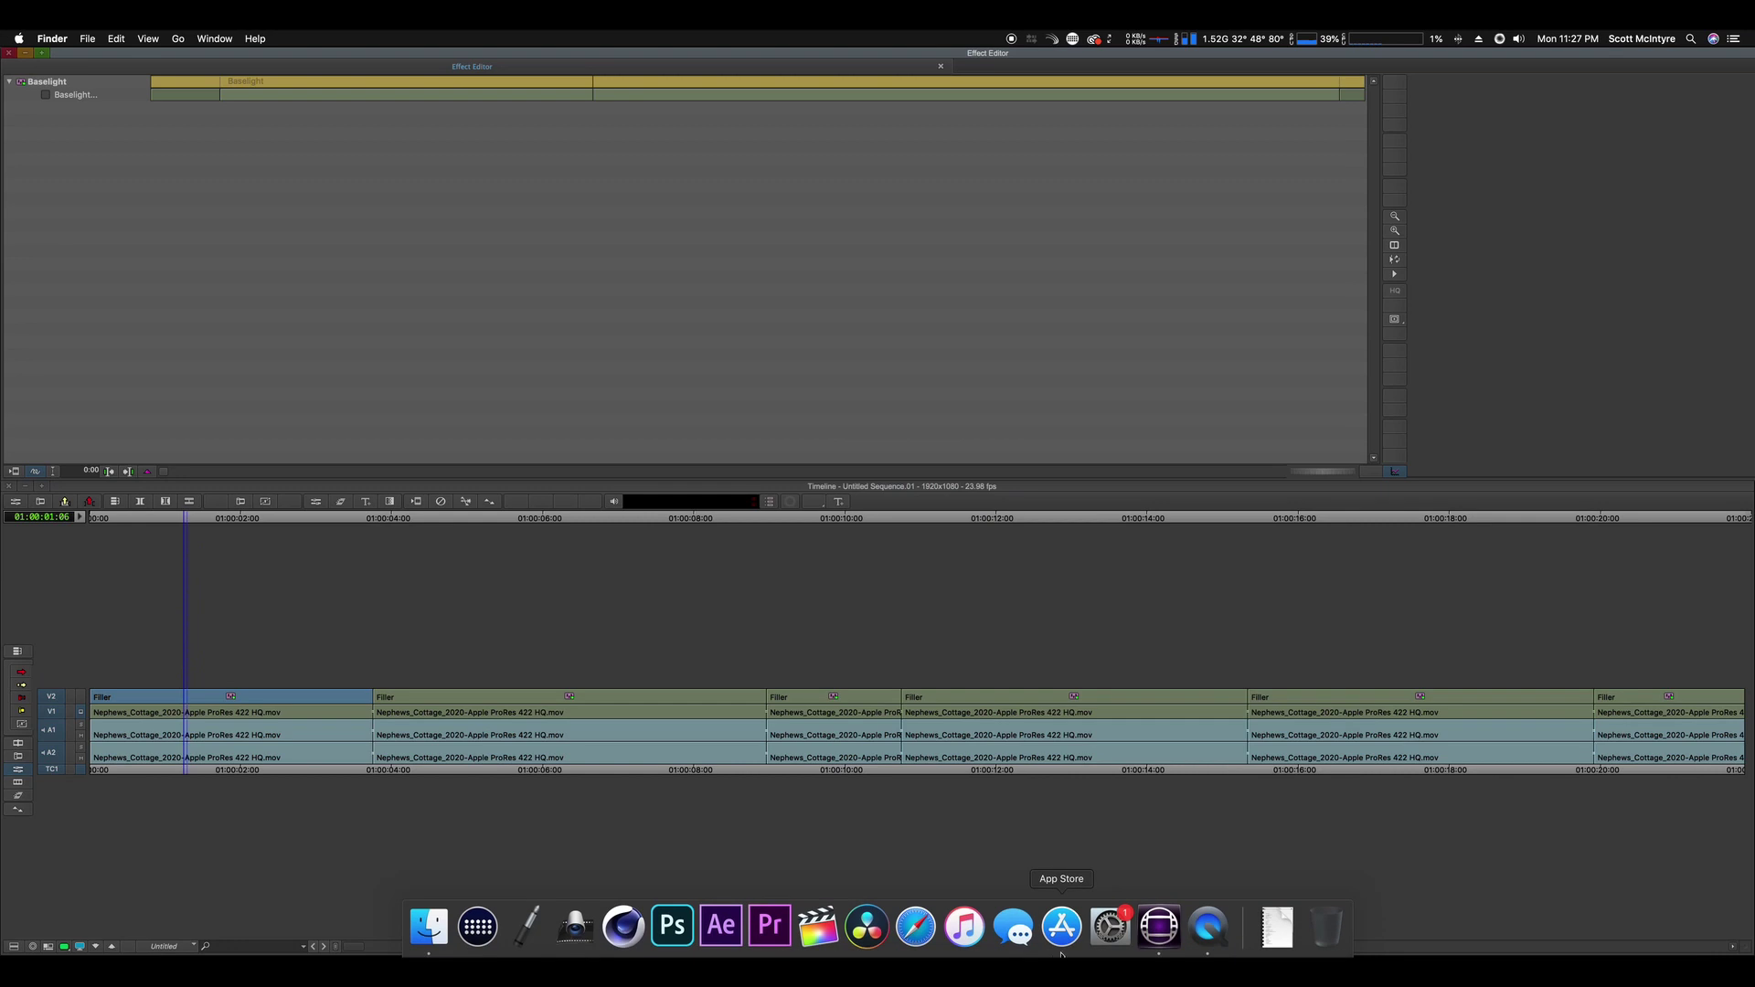
pyautogui.click(1110, 926)
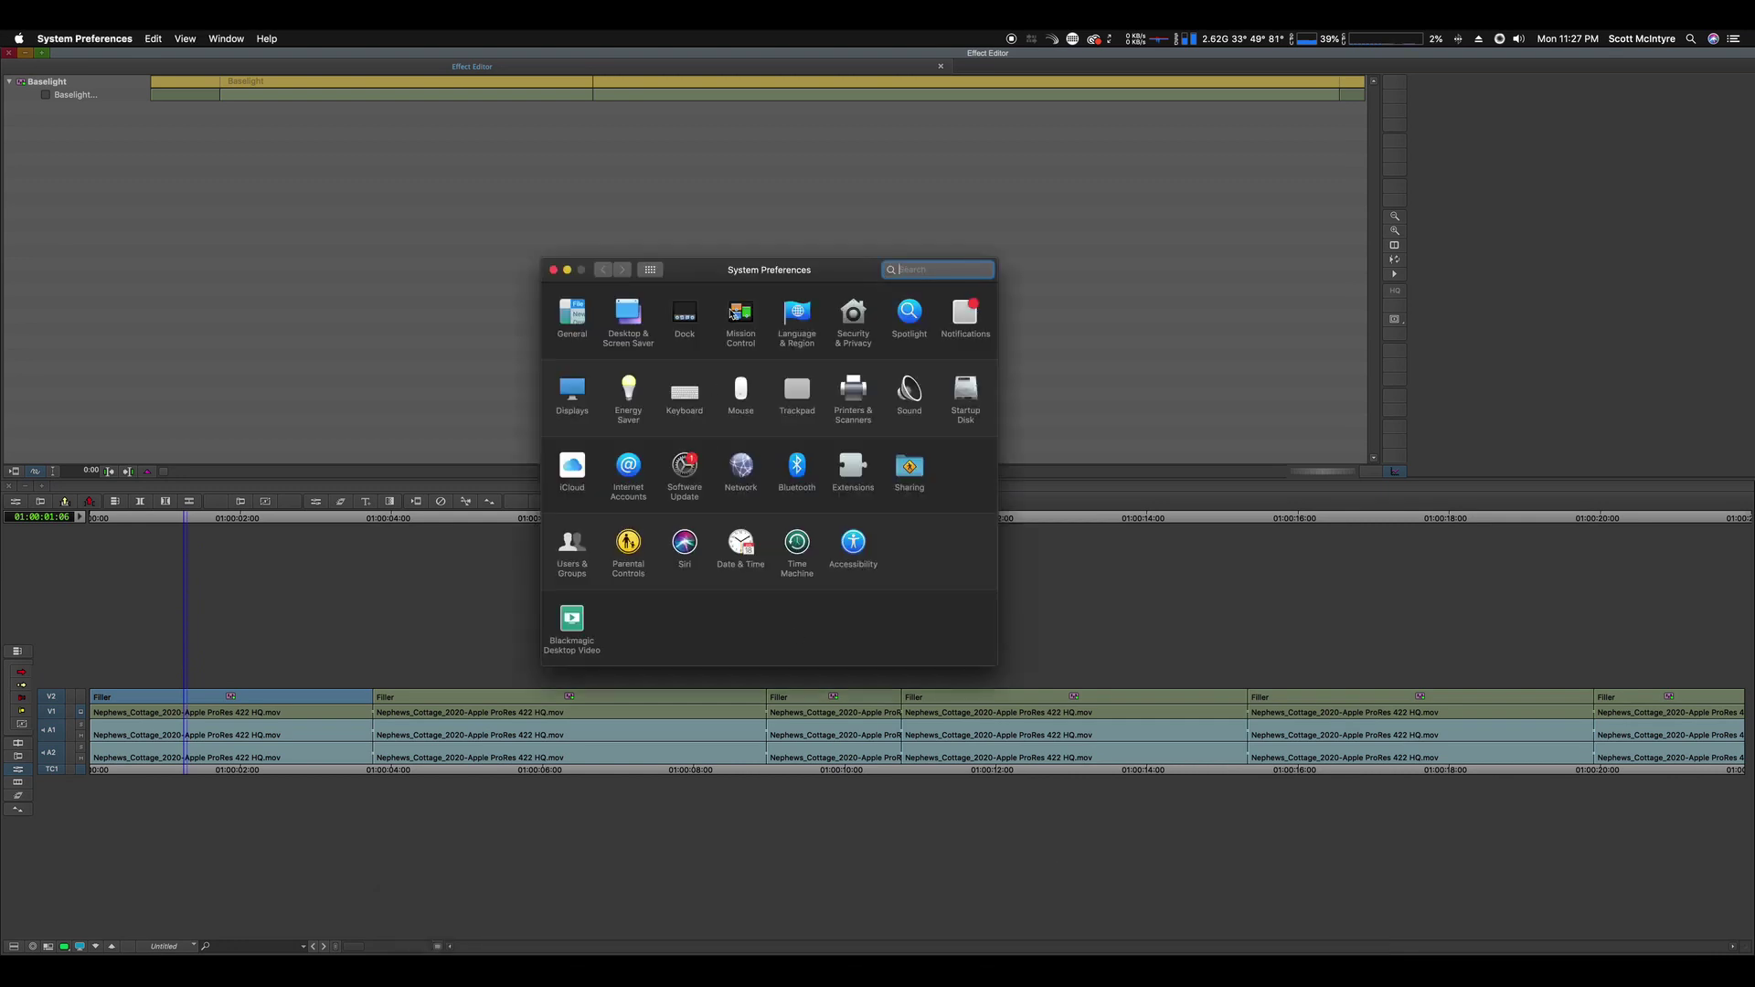
pyautogui.click(739, 315)
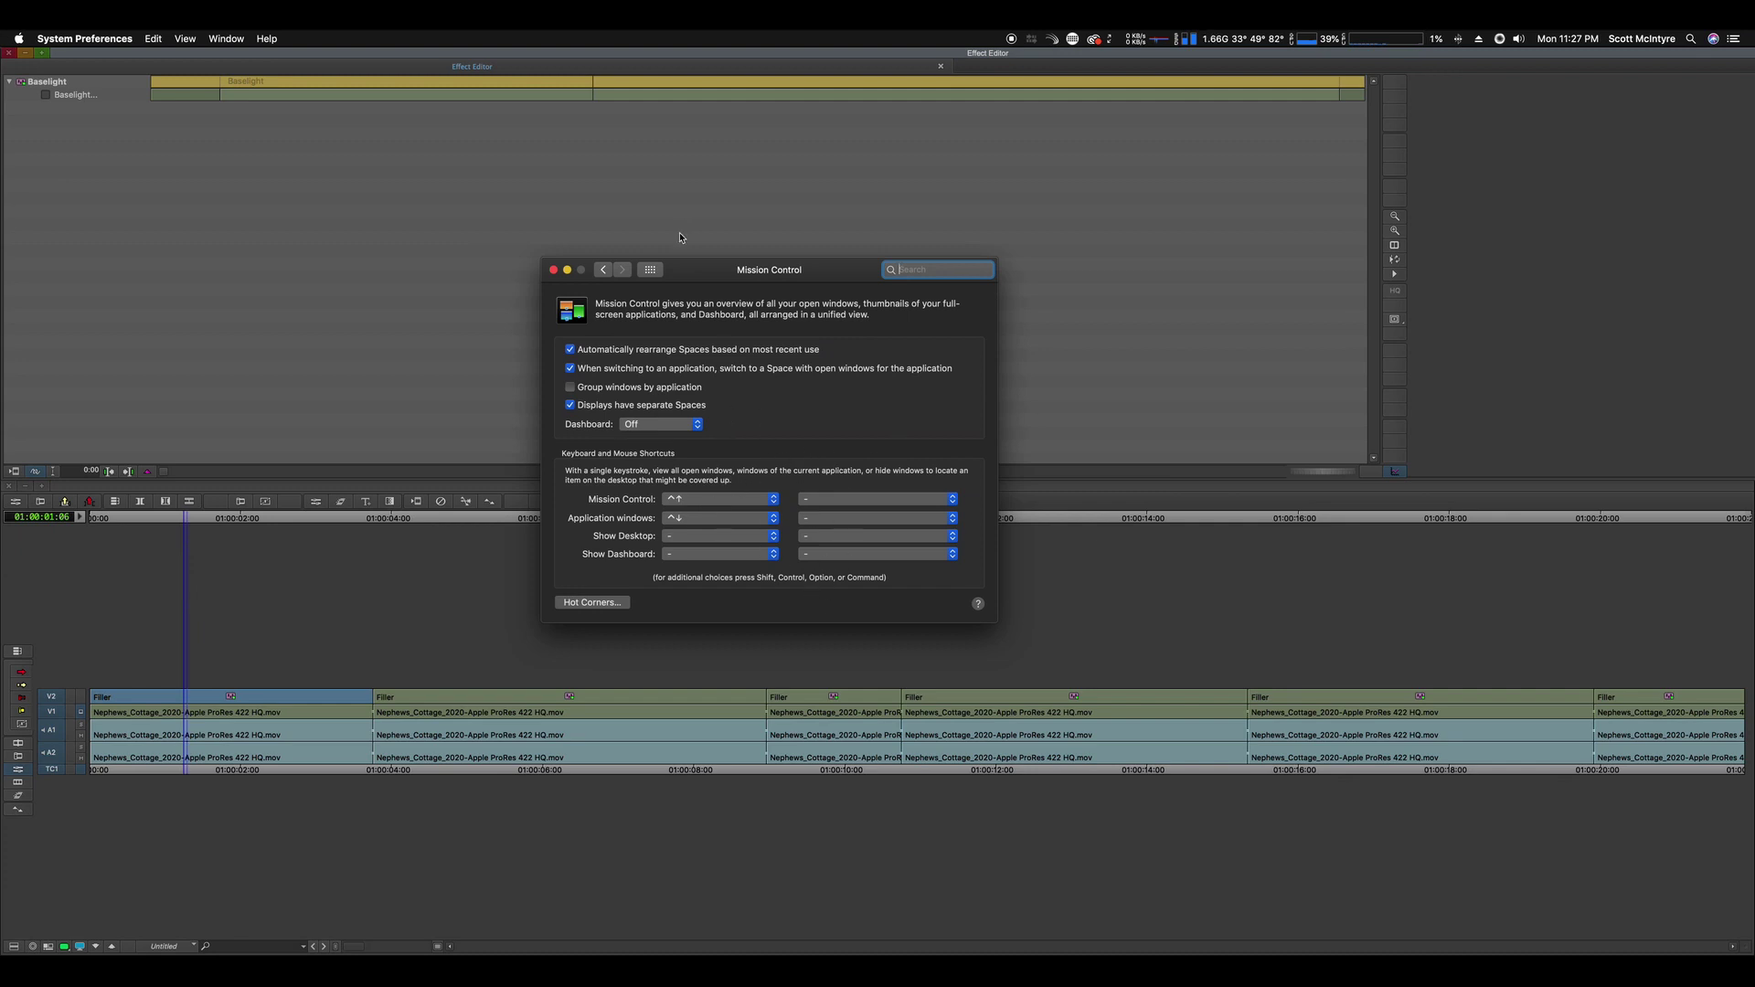
pyautogui.click(650, 270)
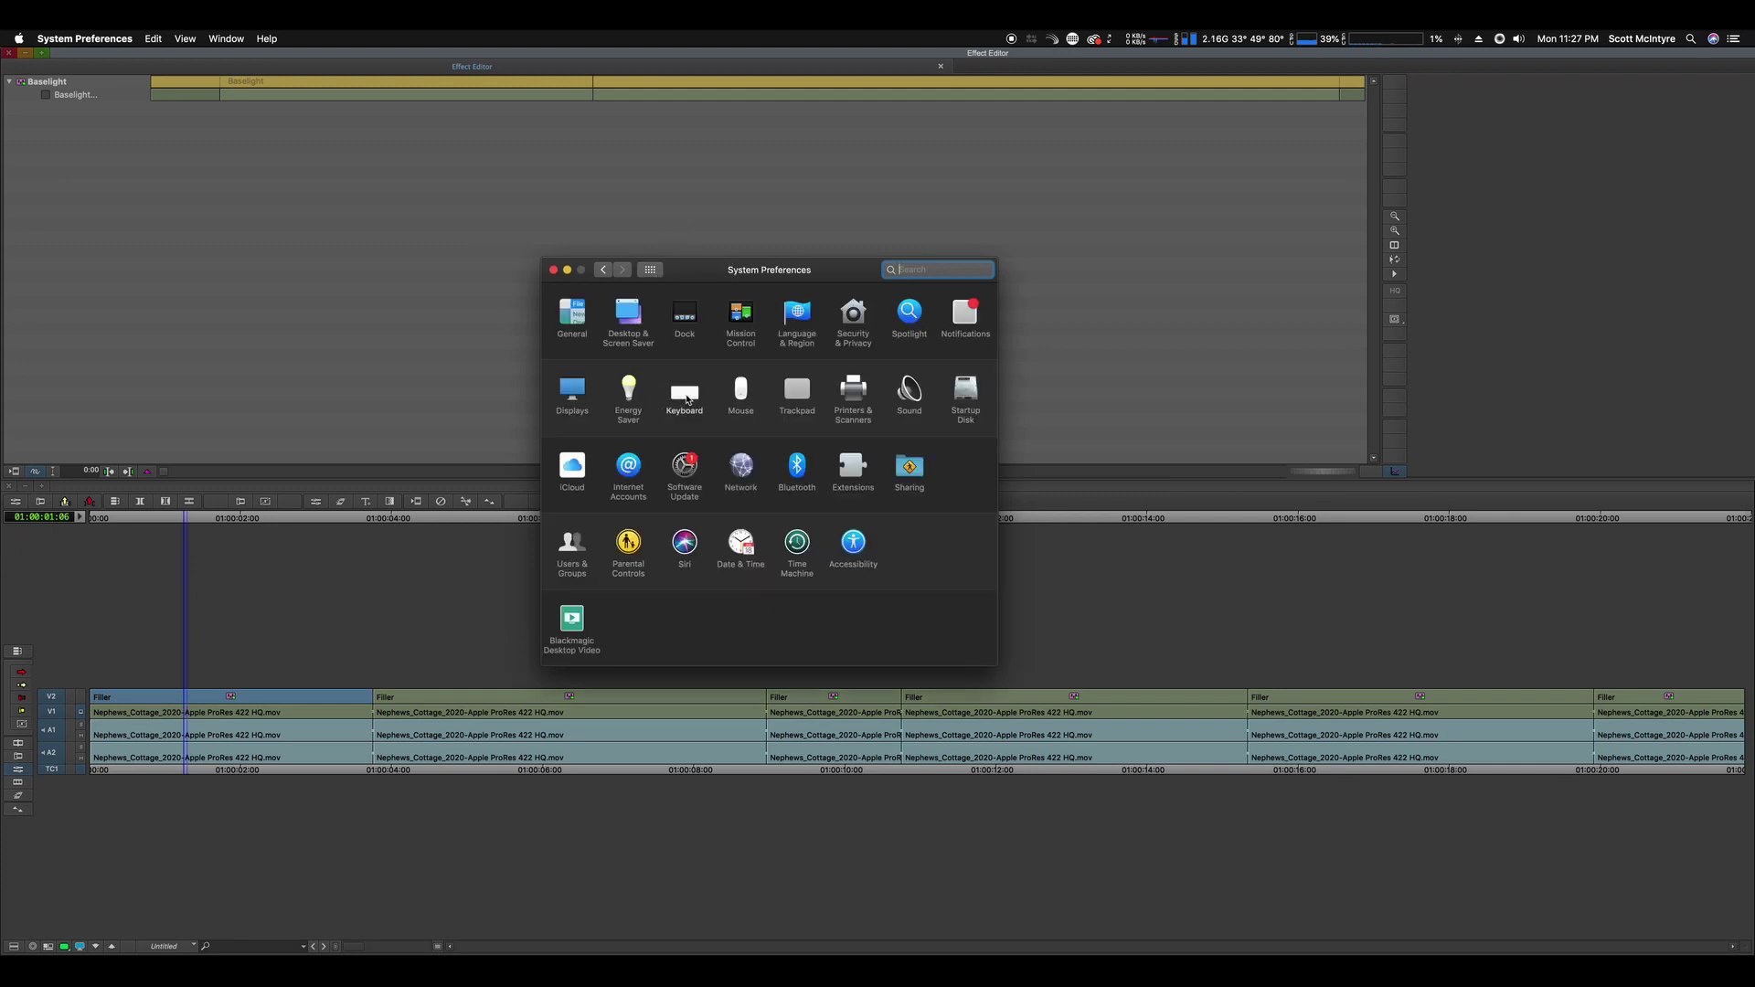
pyautogui.click(686, 395)
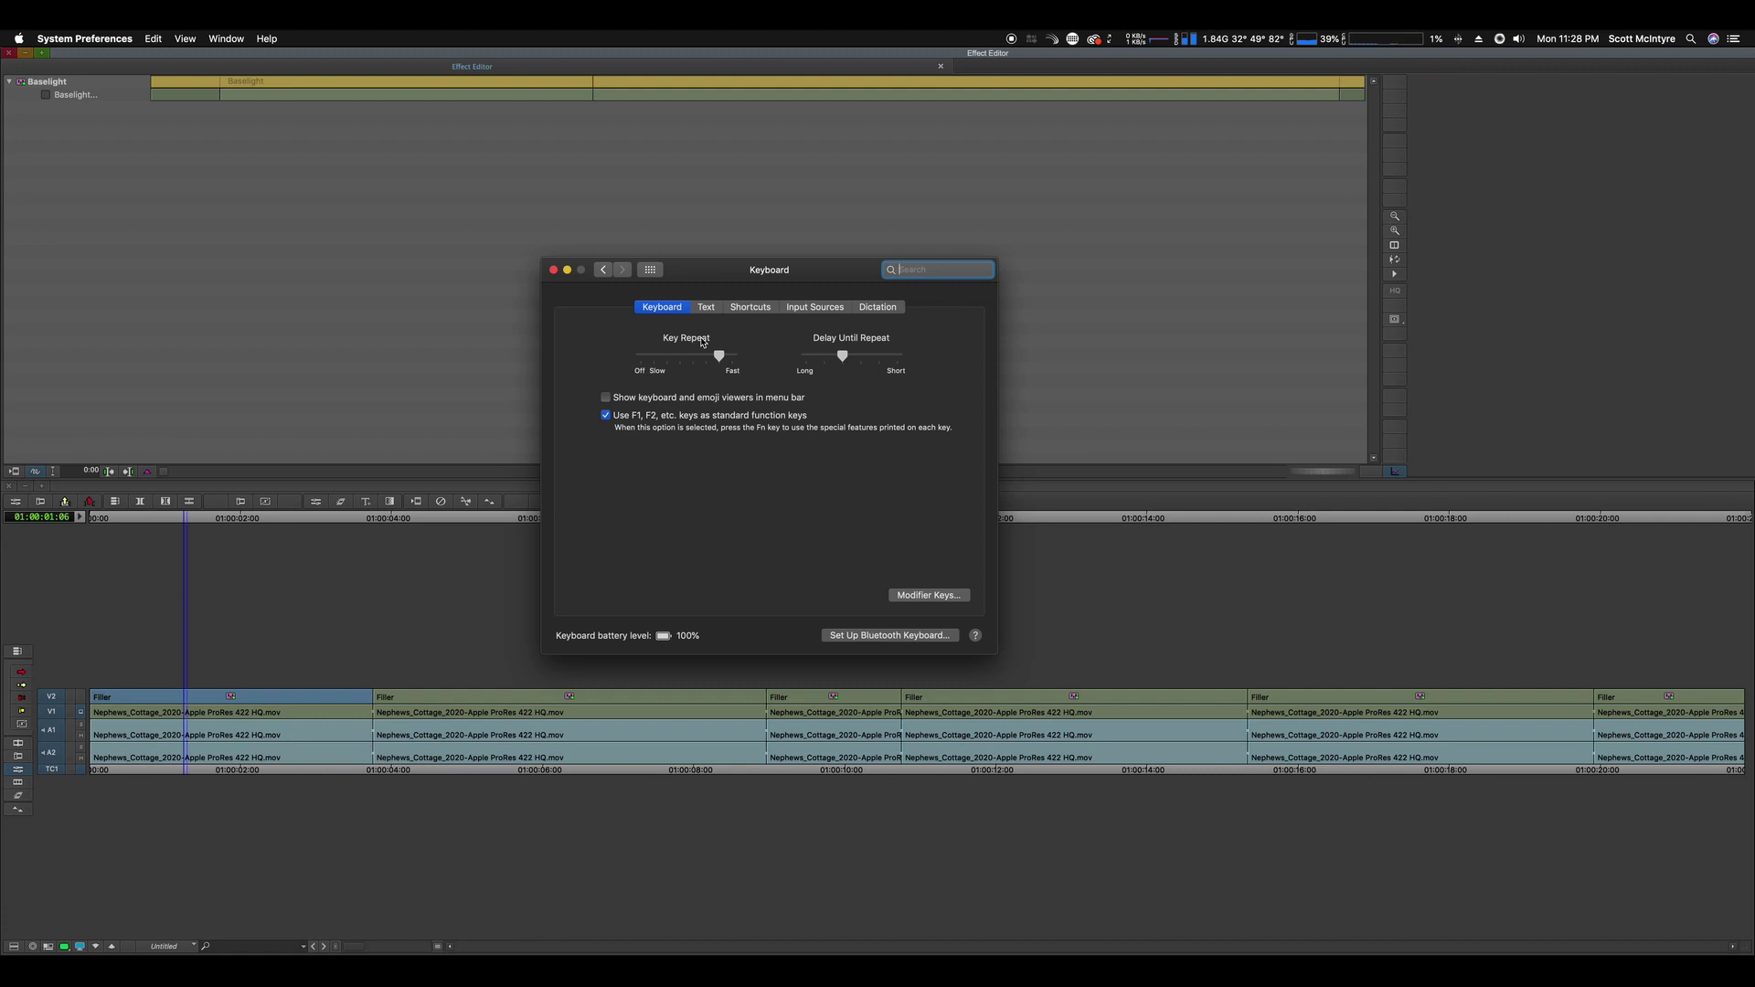
pyautogui.press('super+q')
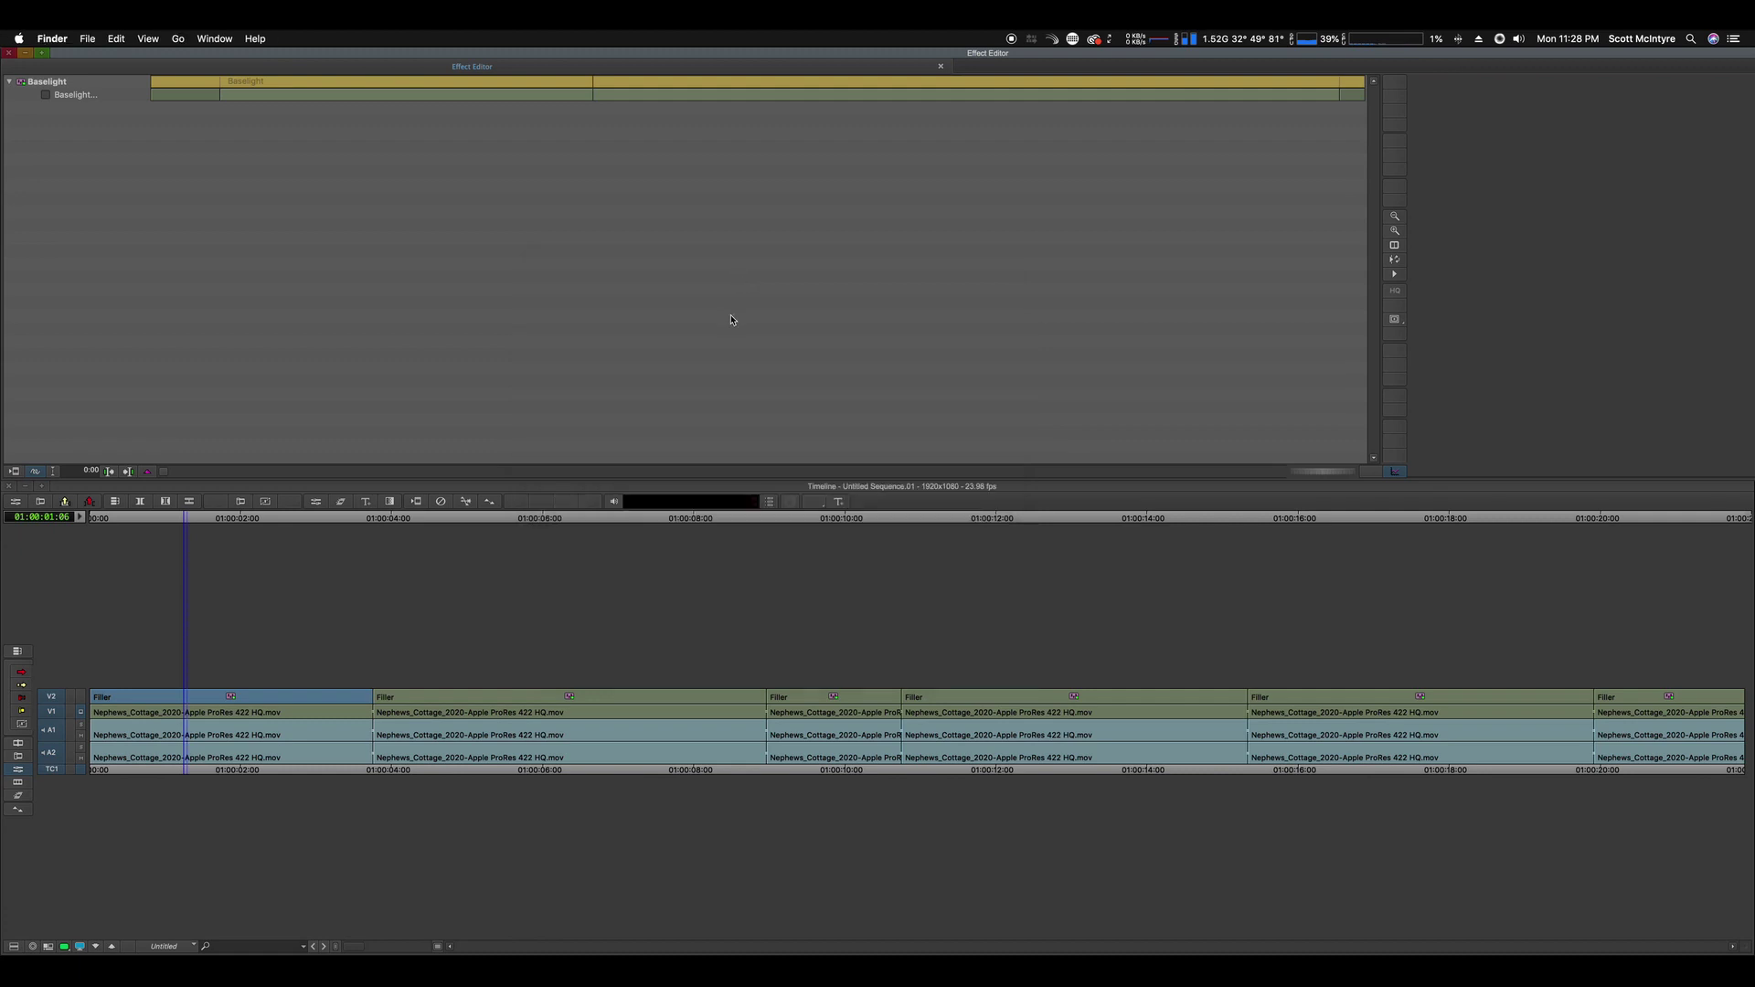
# - Switch back to Baselight in Avid Media Composer, examine the major grade type options in the Plugins preferences and close them
pyautogui.press('super+Tab')
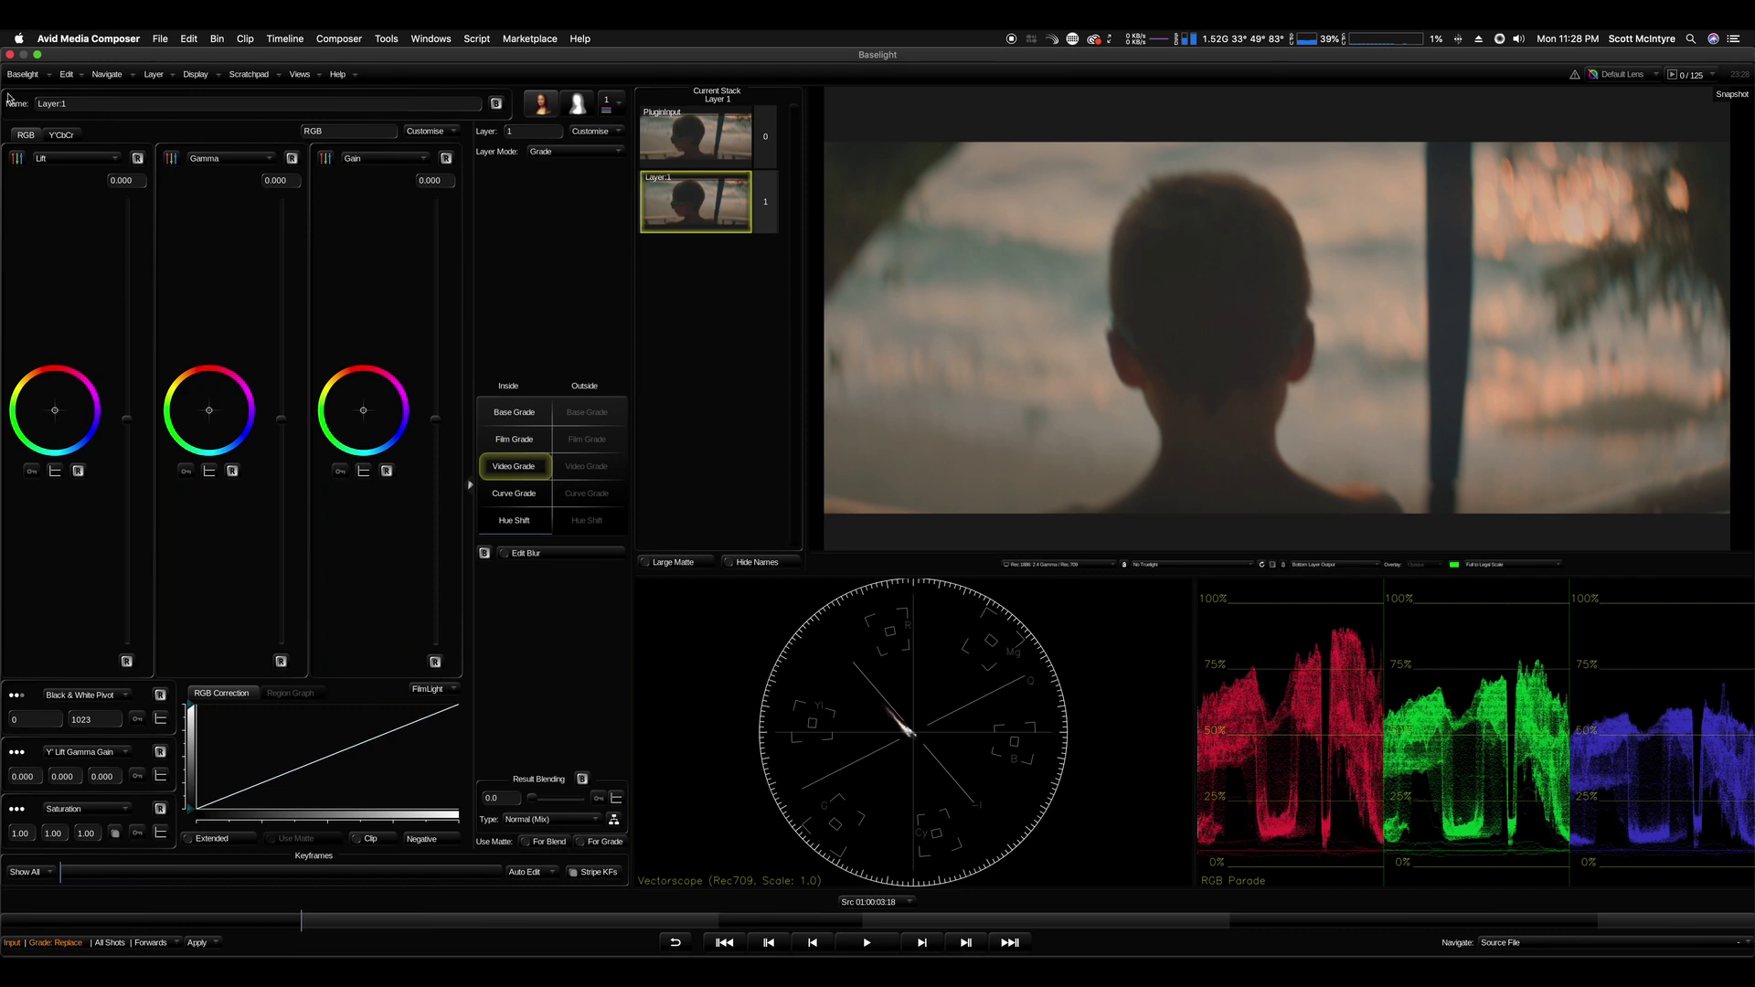
pyautogui.click(22, 74)
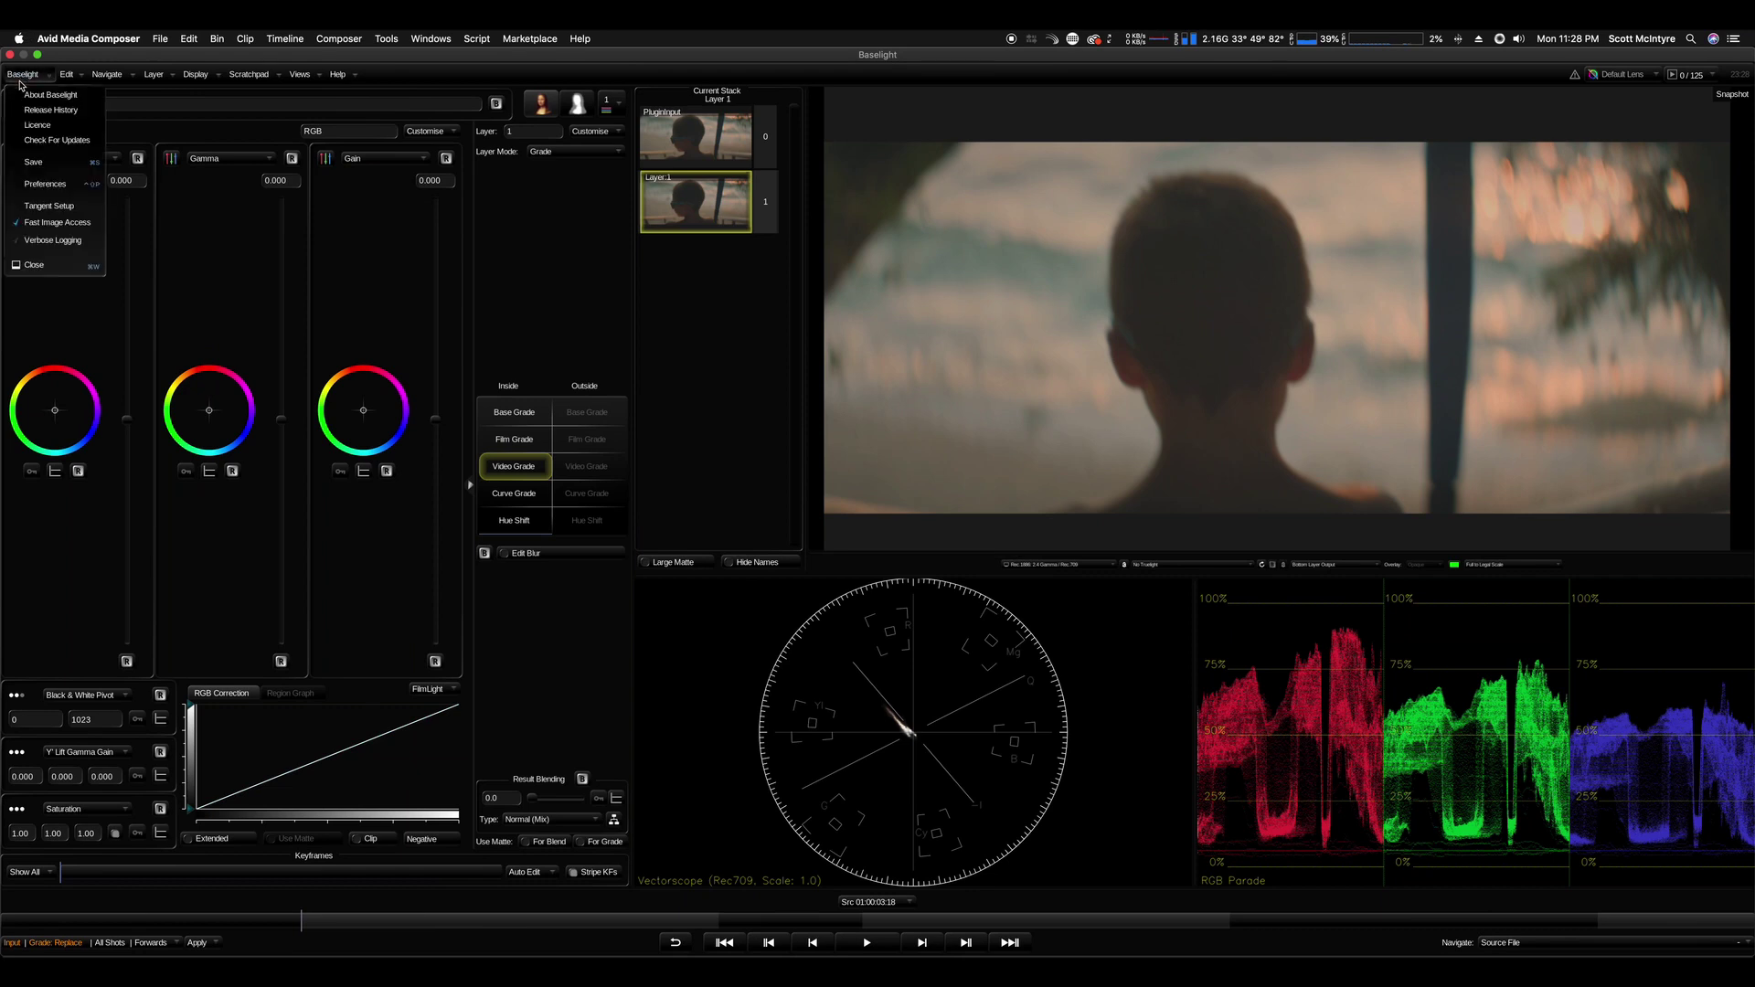
pyautogui.click(44, 184)
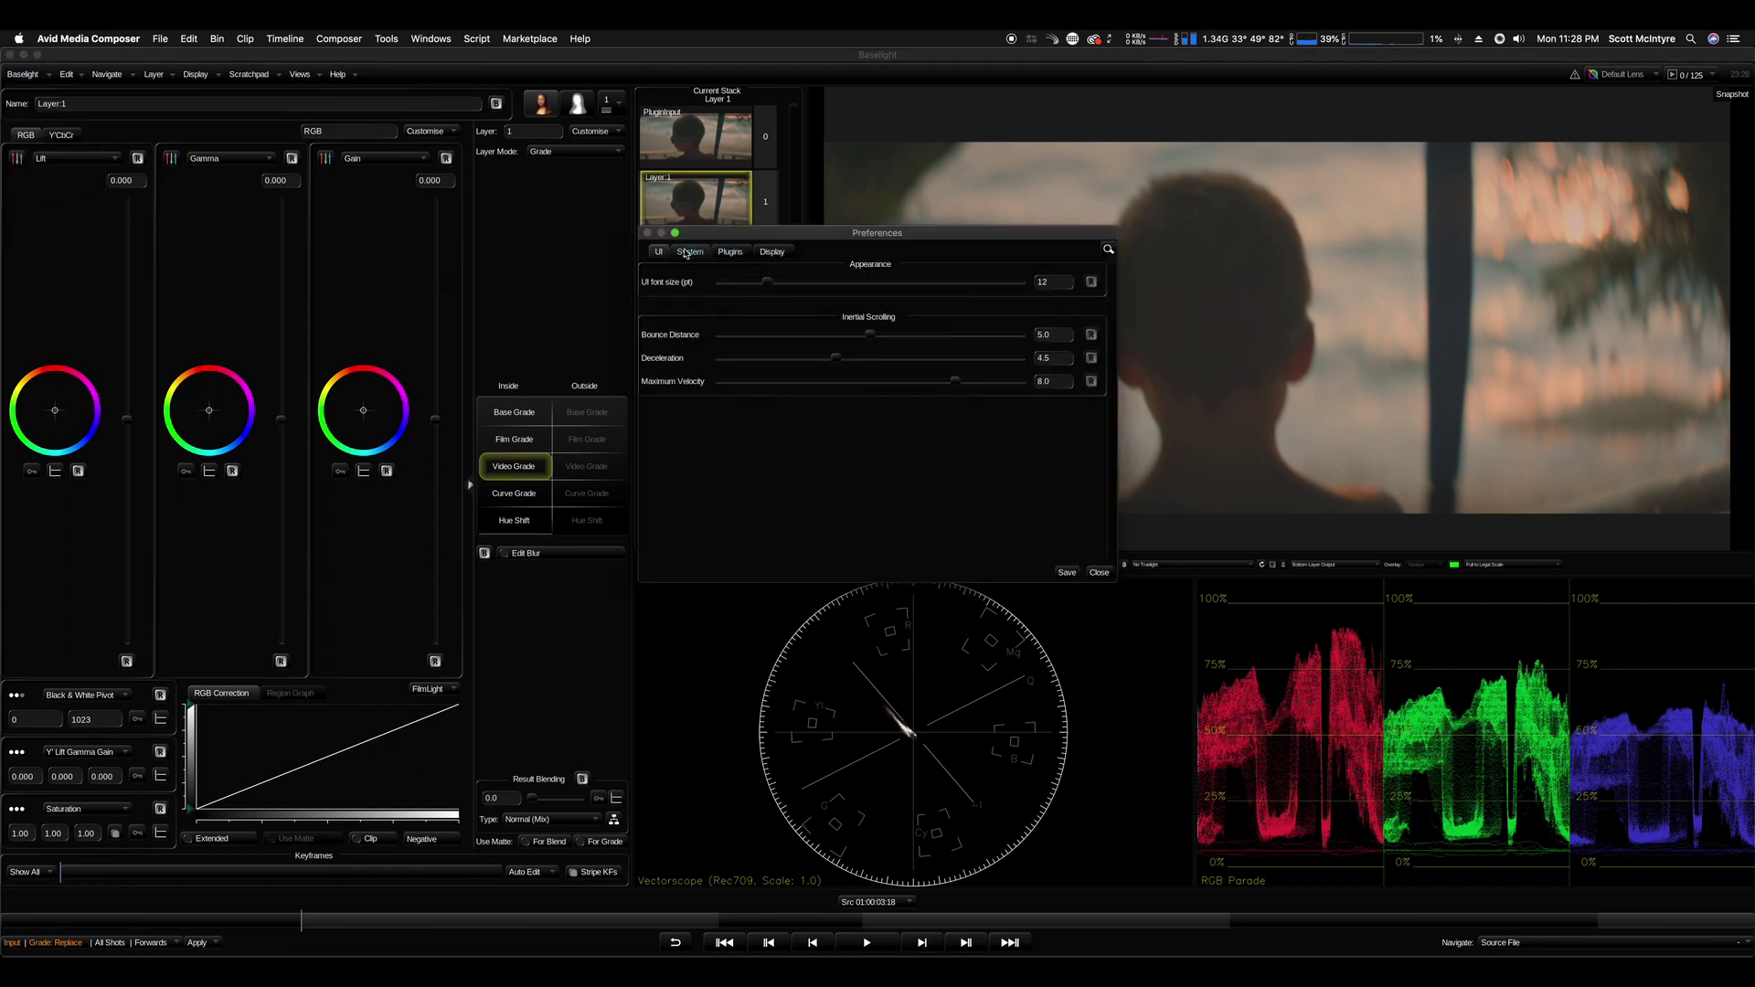
pyautogui.click(731, 252)
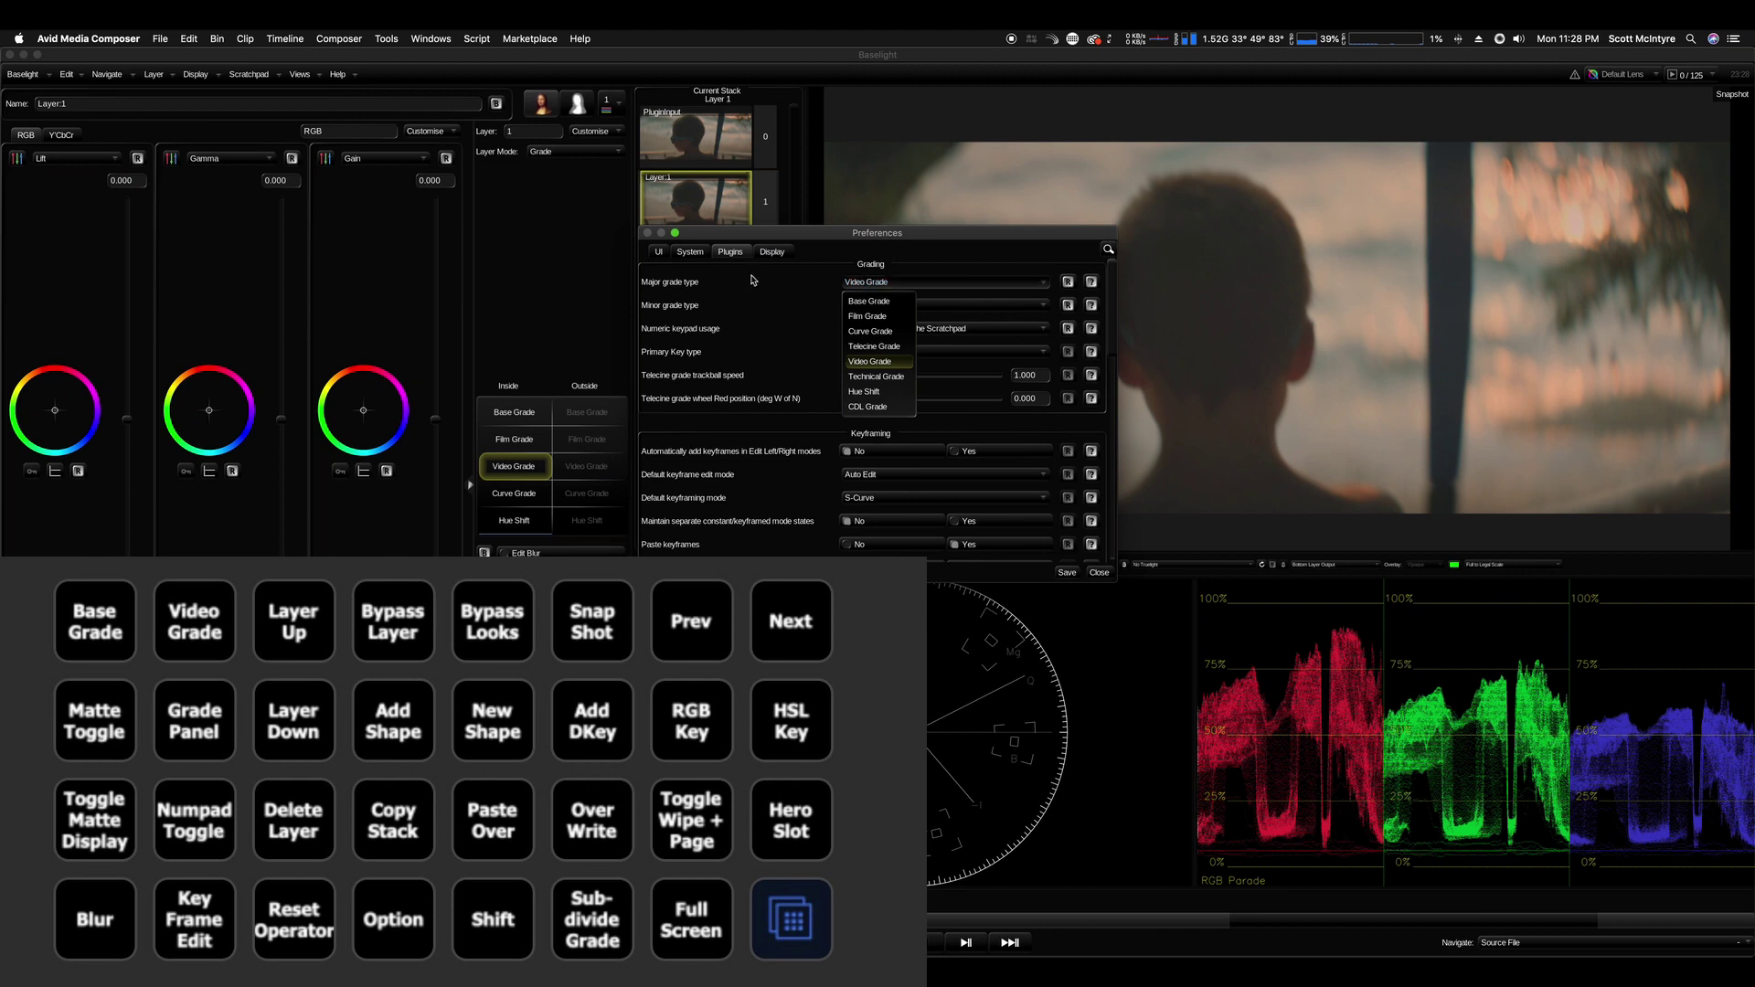
pyautogui.click(1099, 573)
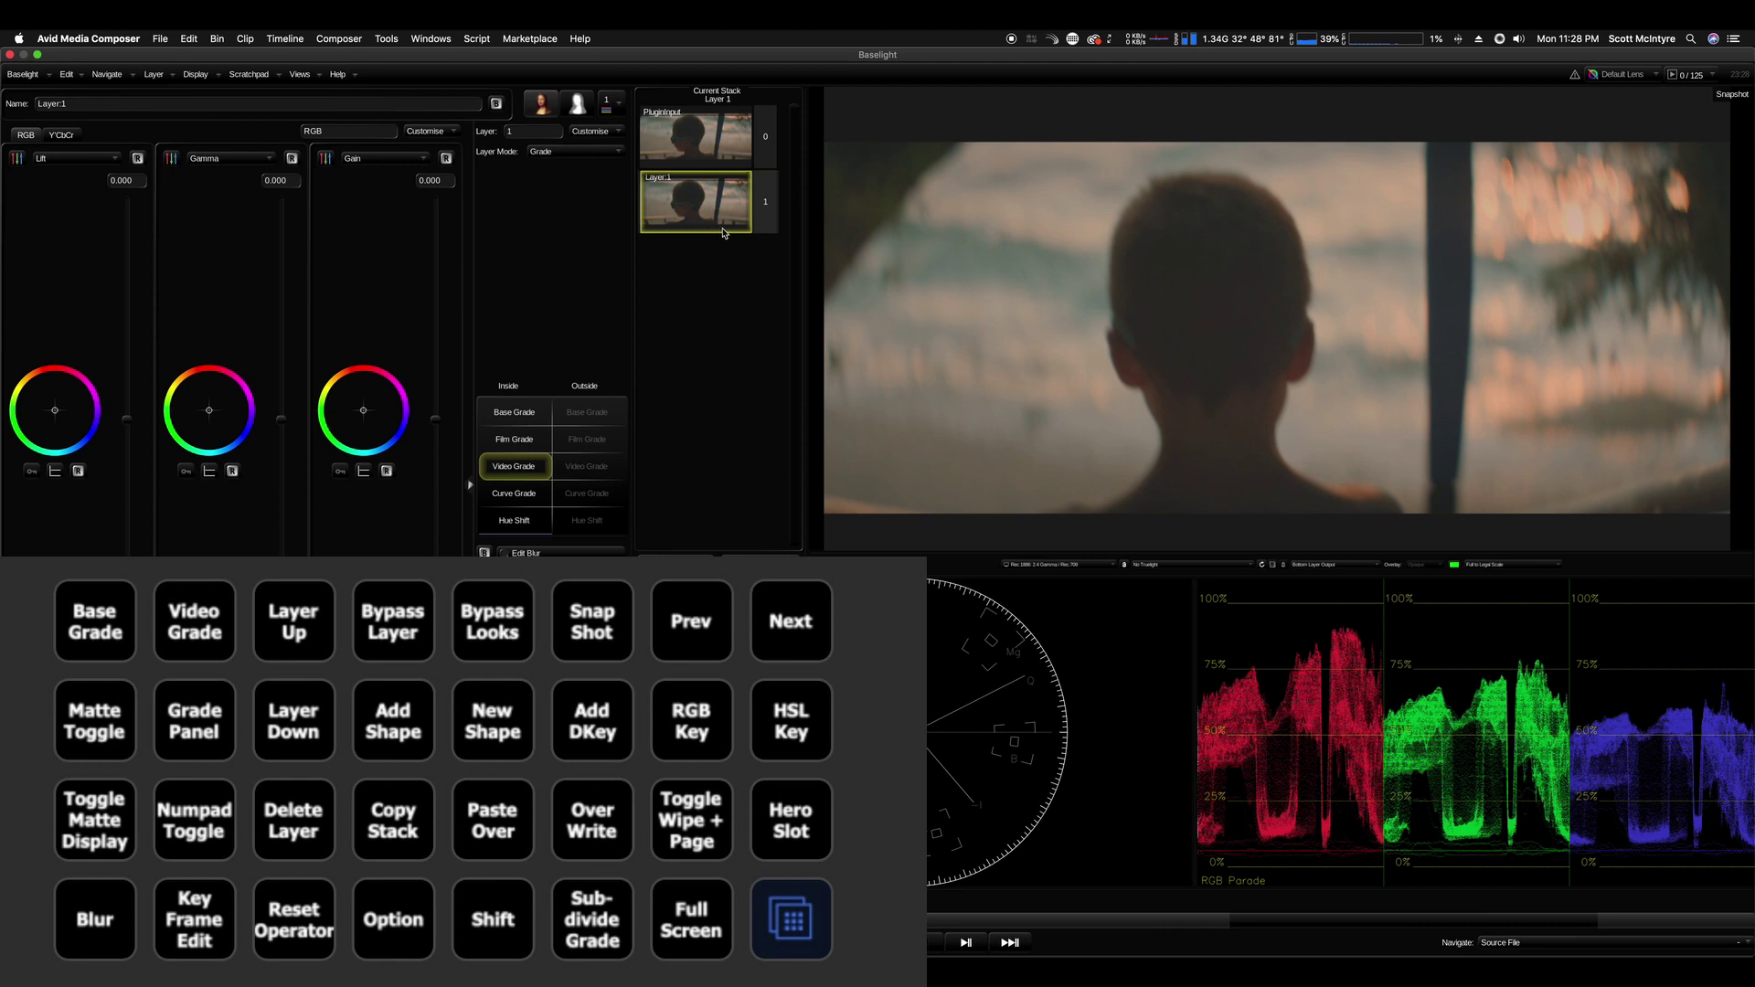
# - Delete Layer 1 from the stack and add a Base Grade layer followed by a Video Grade layer
pyautogui.press('Delete')
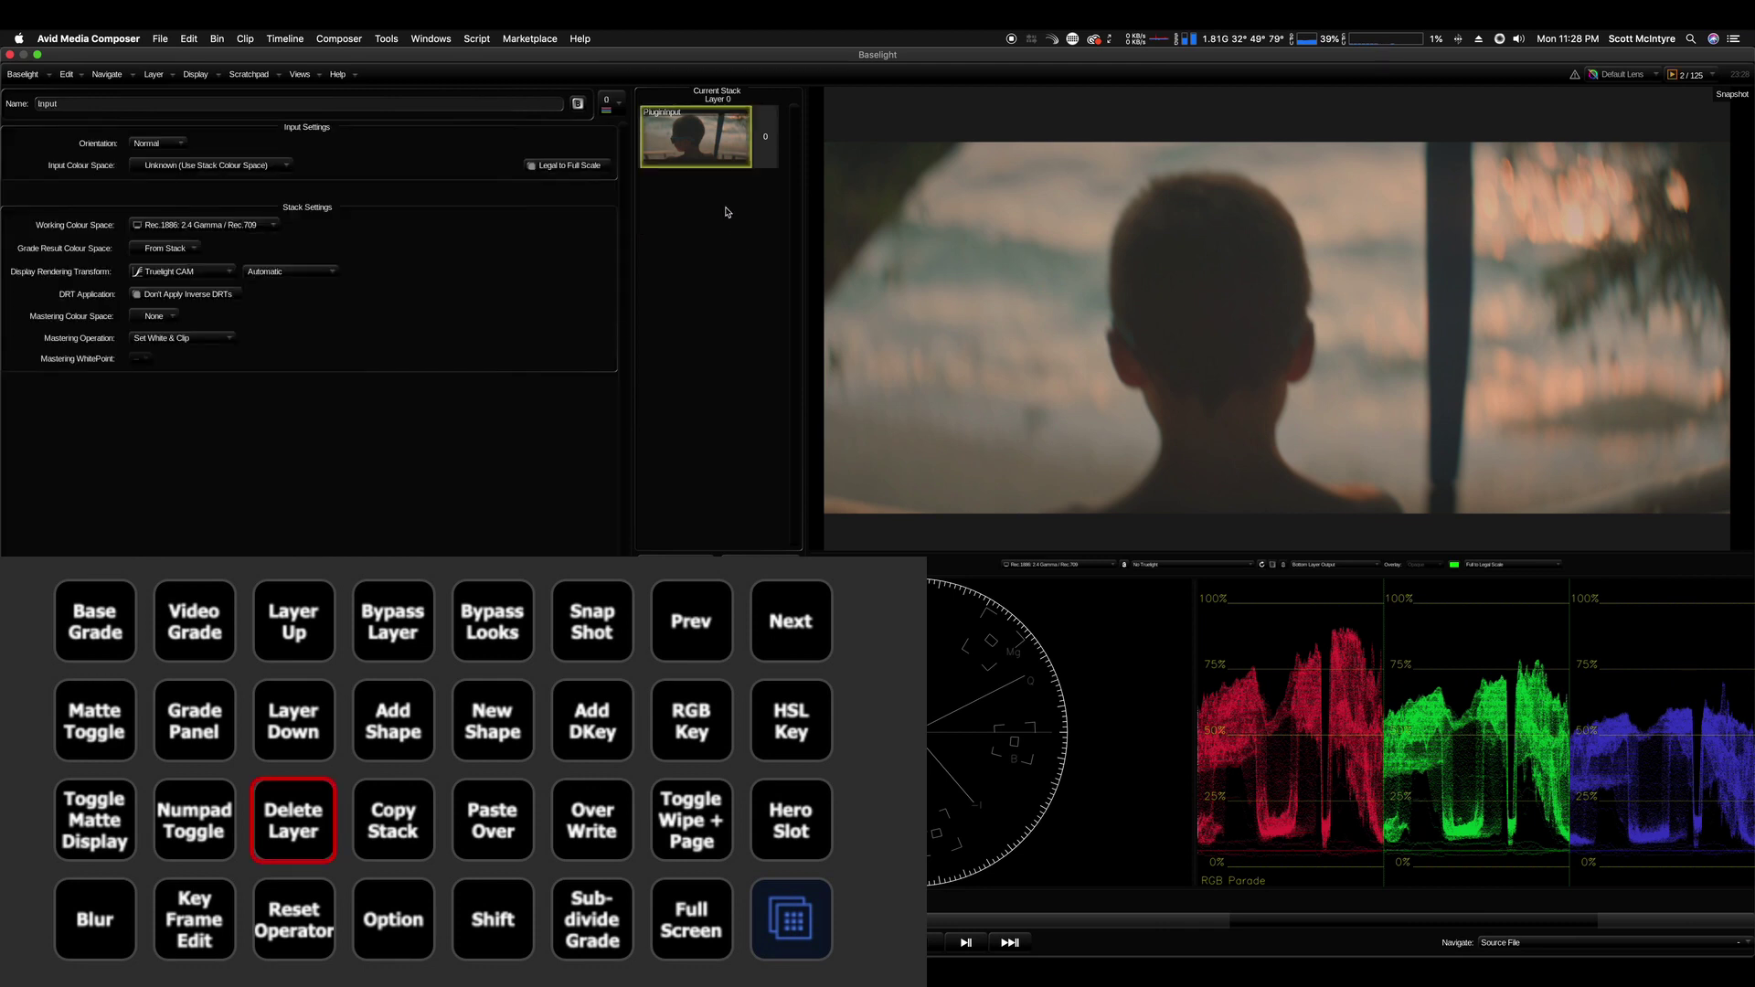
pyautogui.press('b')
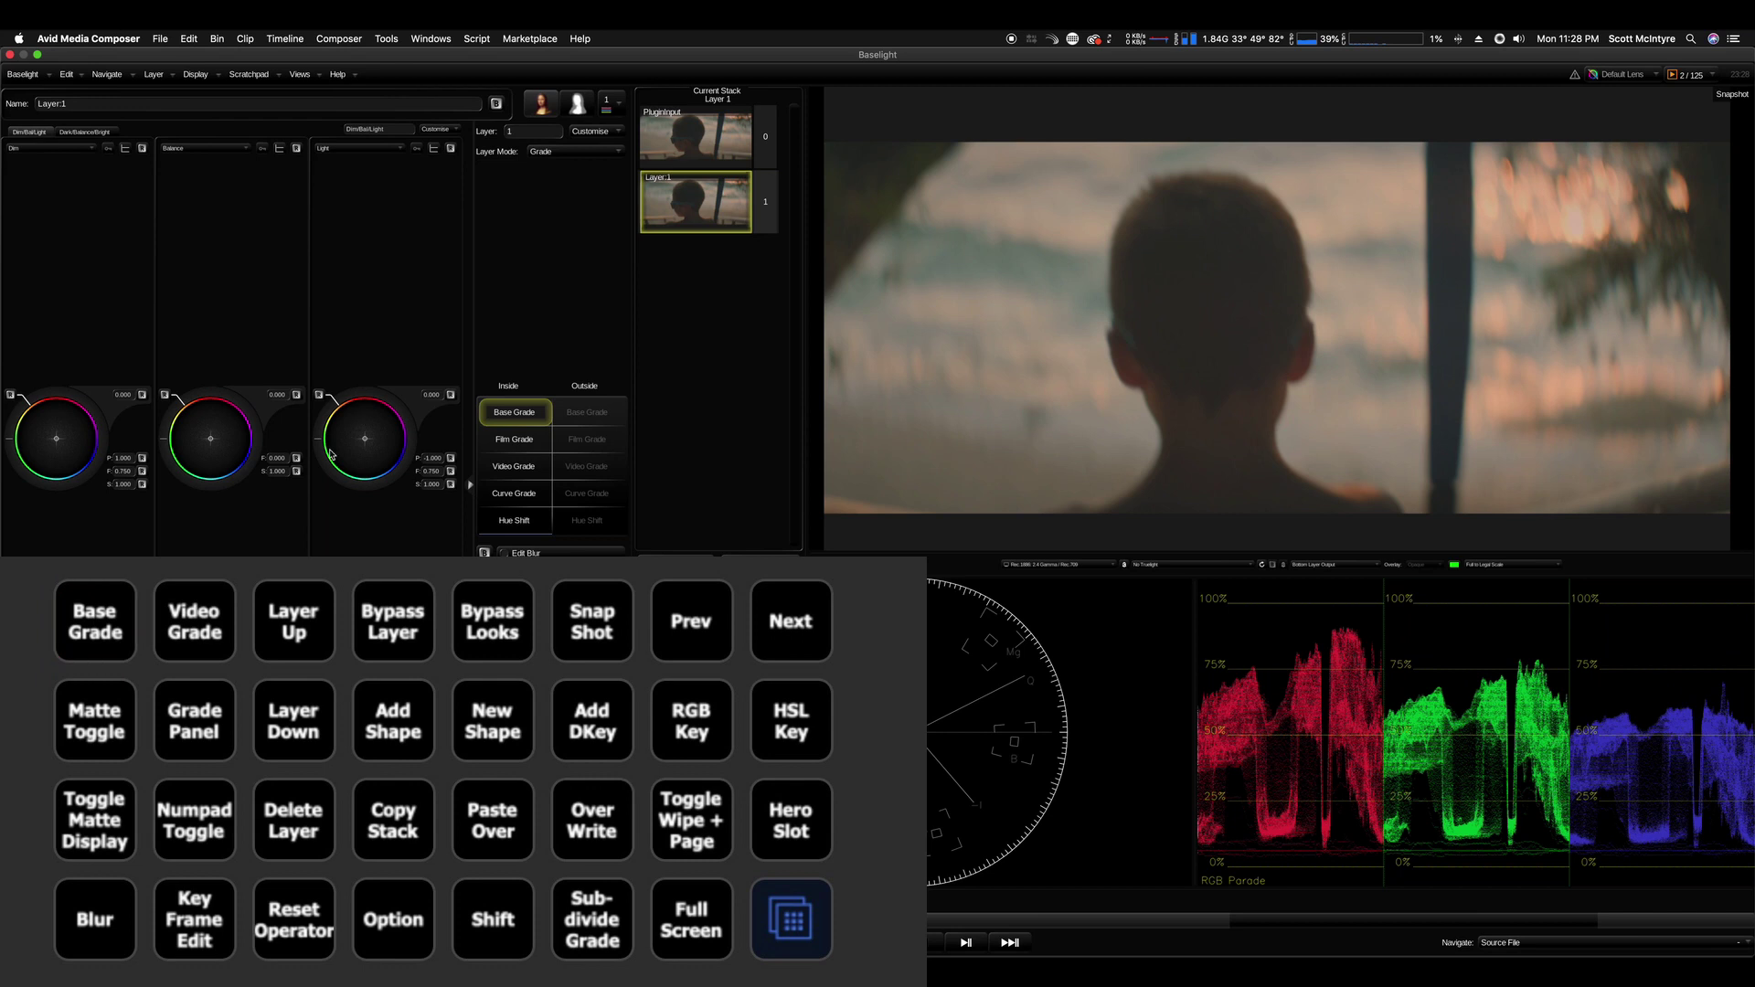
pyautogui.hotkey('shift', 'p')
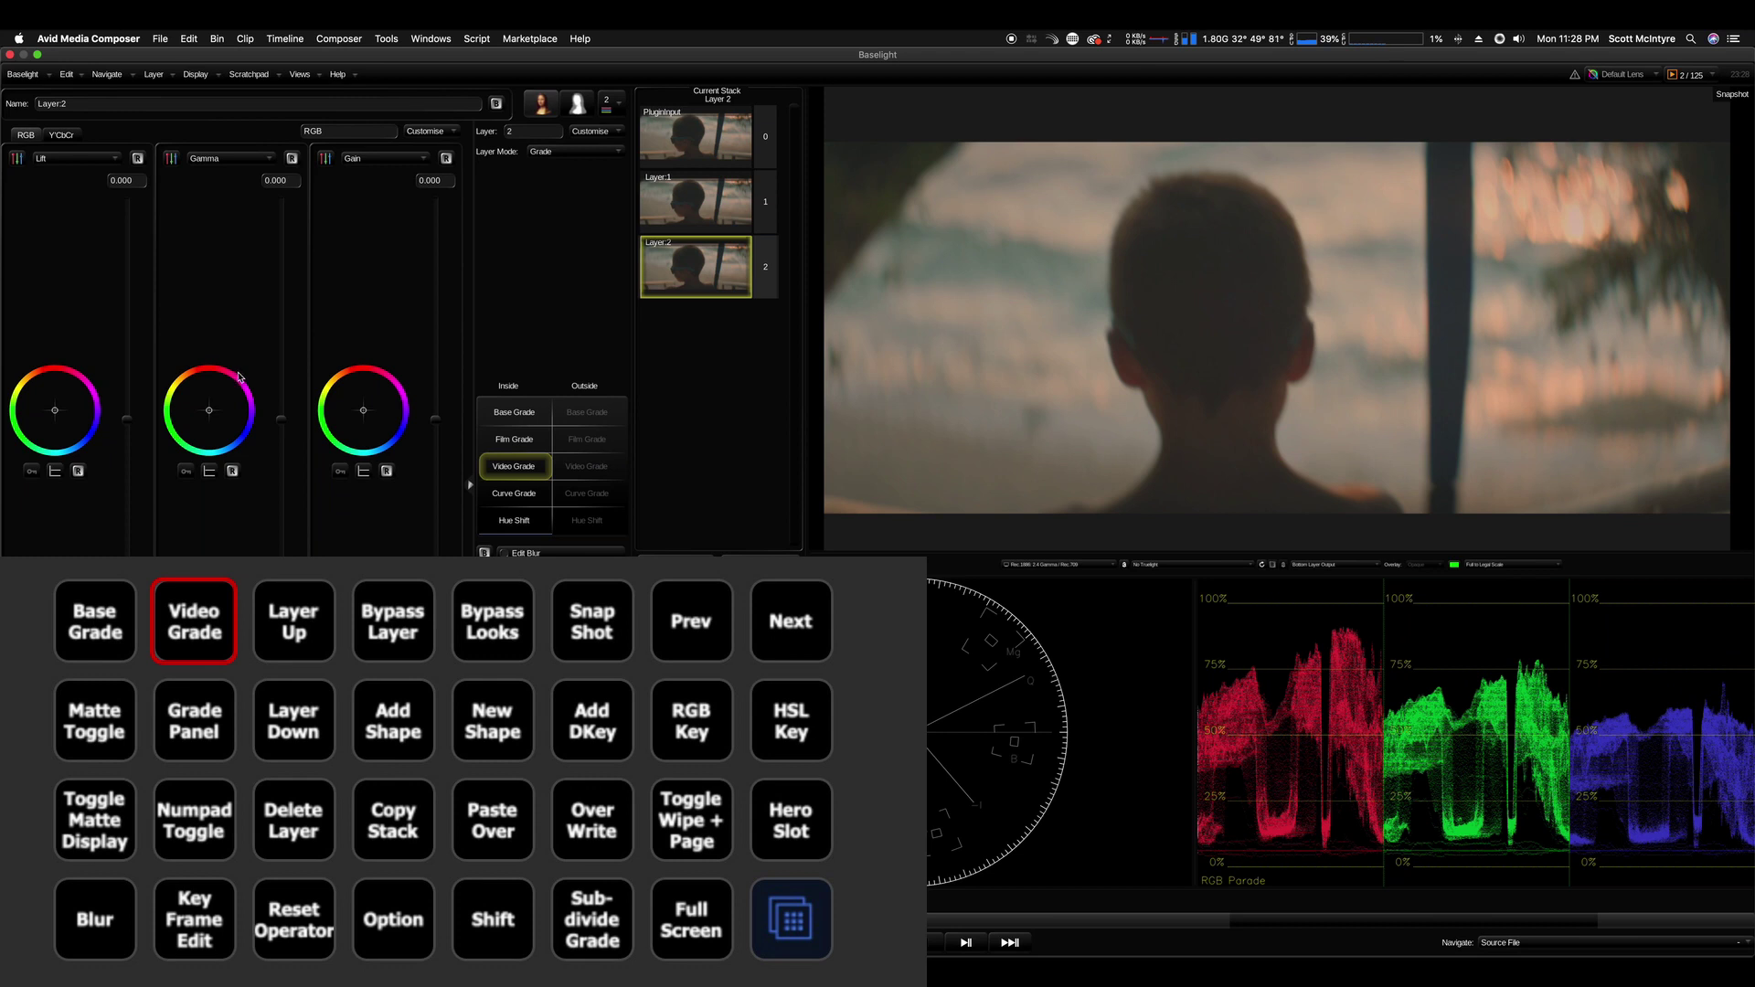
# - Move up to the input layer and back to Layer 1, toggling the layer bypass and the full grade bypass on and off
pyautogui.press('Up')
pyautogui.press('Up')
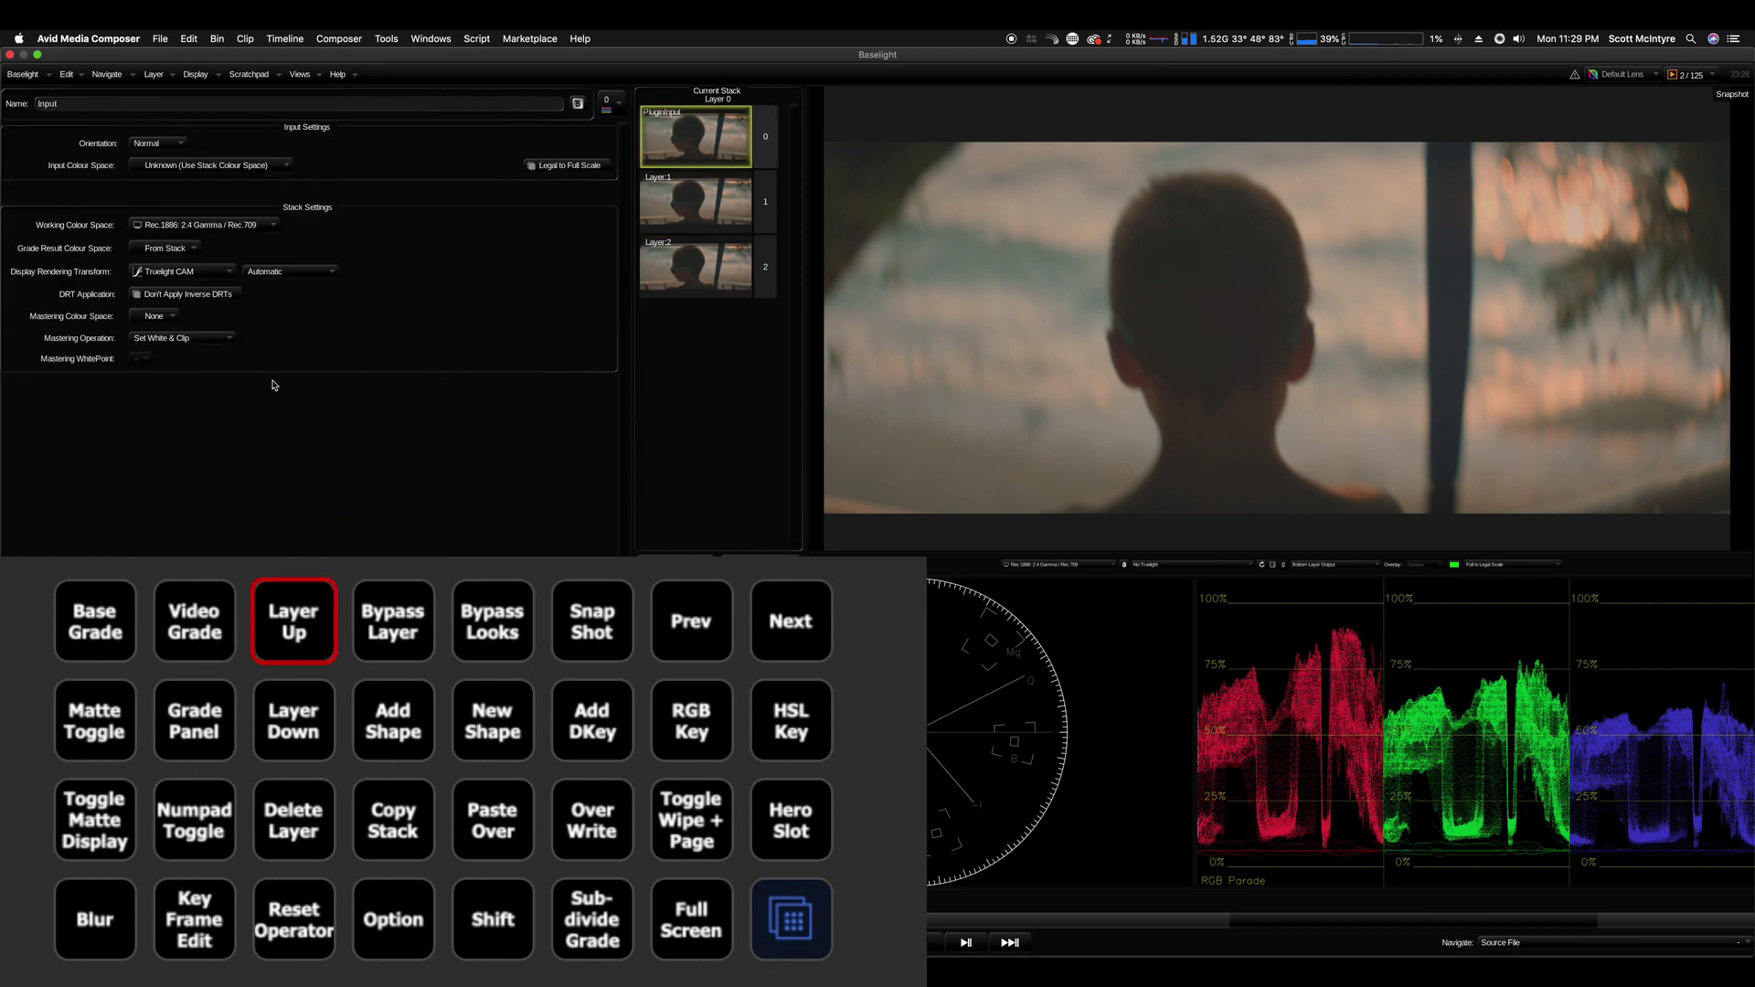
pyautogui.press('Down')
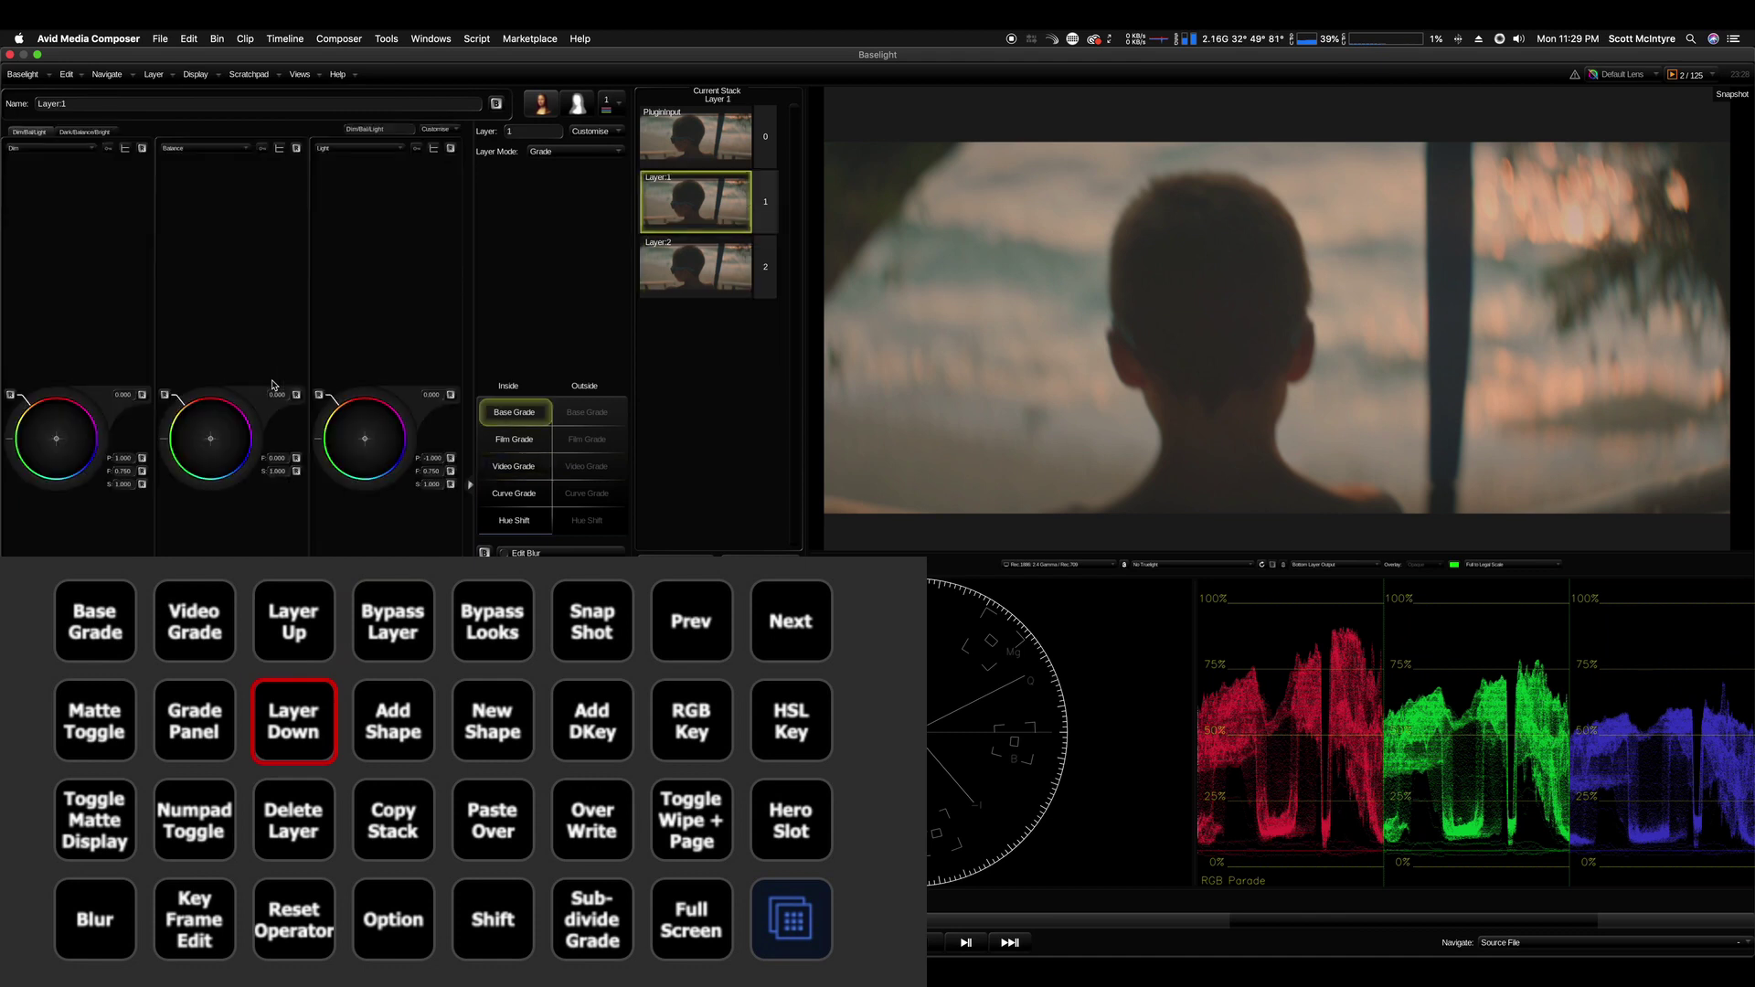
pyautogui.press('b')
pyautogui.press('b')
pyautogui.hotkey('shift', 'b')
pyautogui.hotkey('shift', 'b')
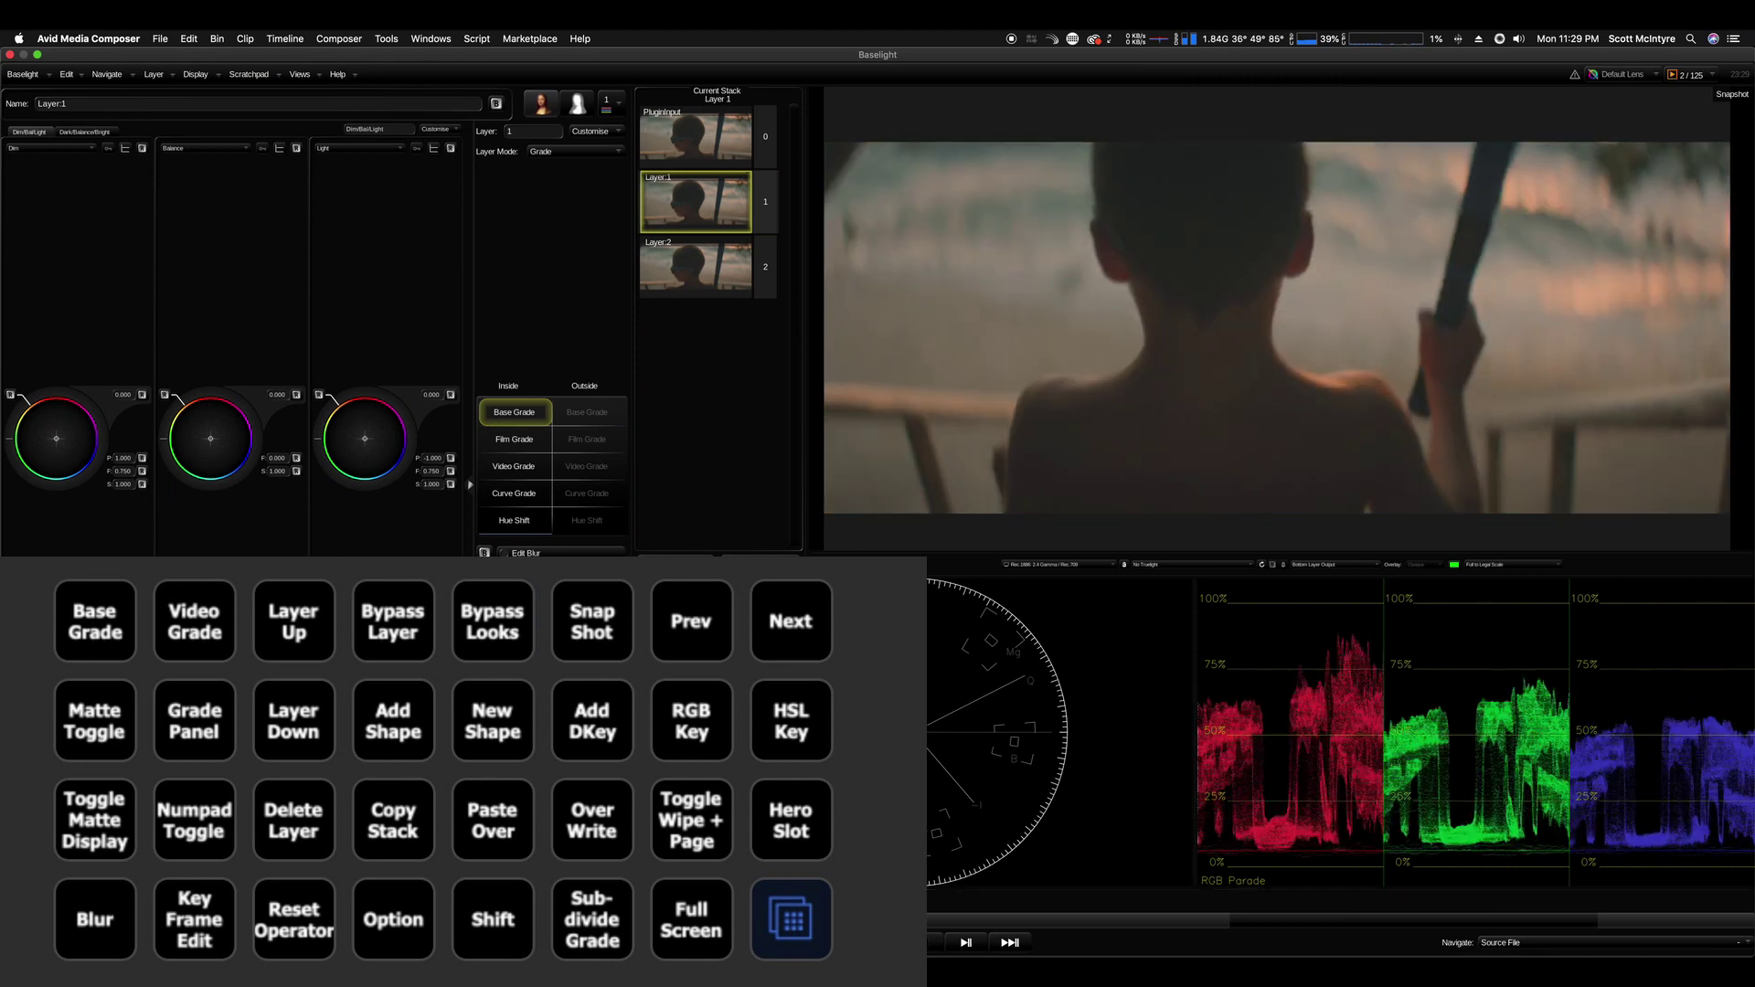
# - Store a snapshot, compare it with the following shot using a rectangular wipe, and advance to the shot of the boy's bare back
pyautogui.press('s')
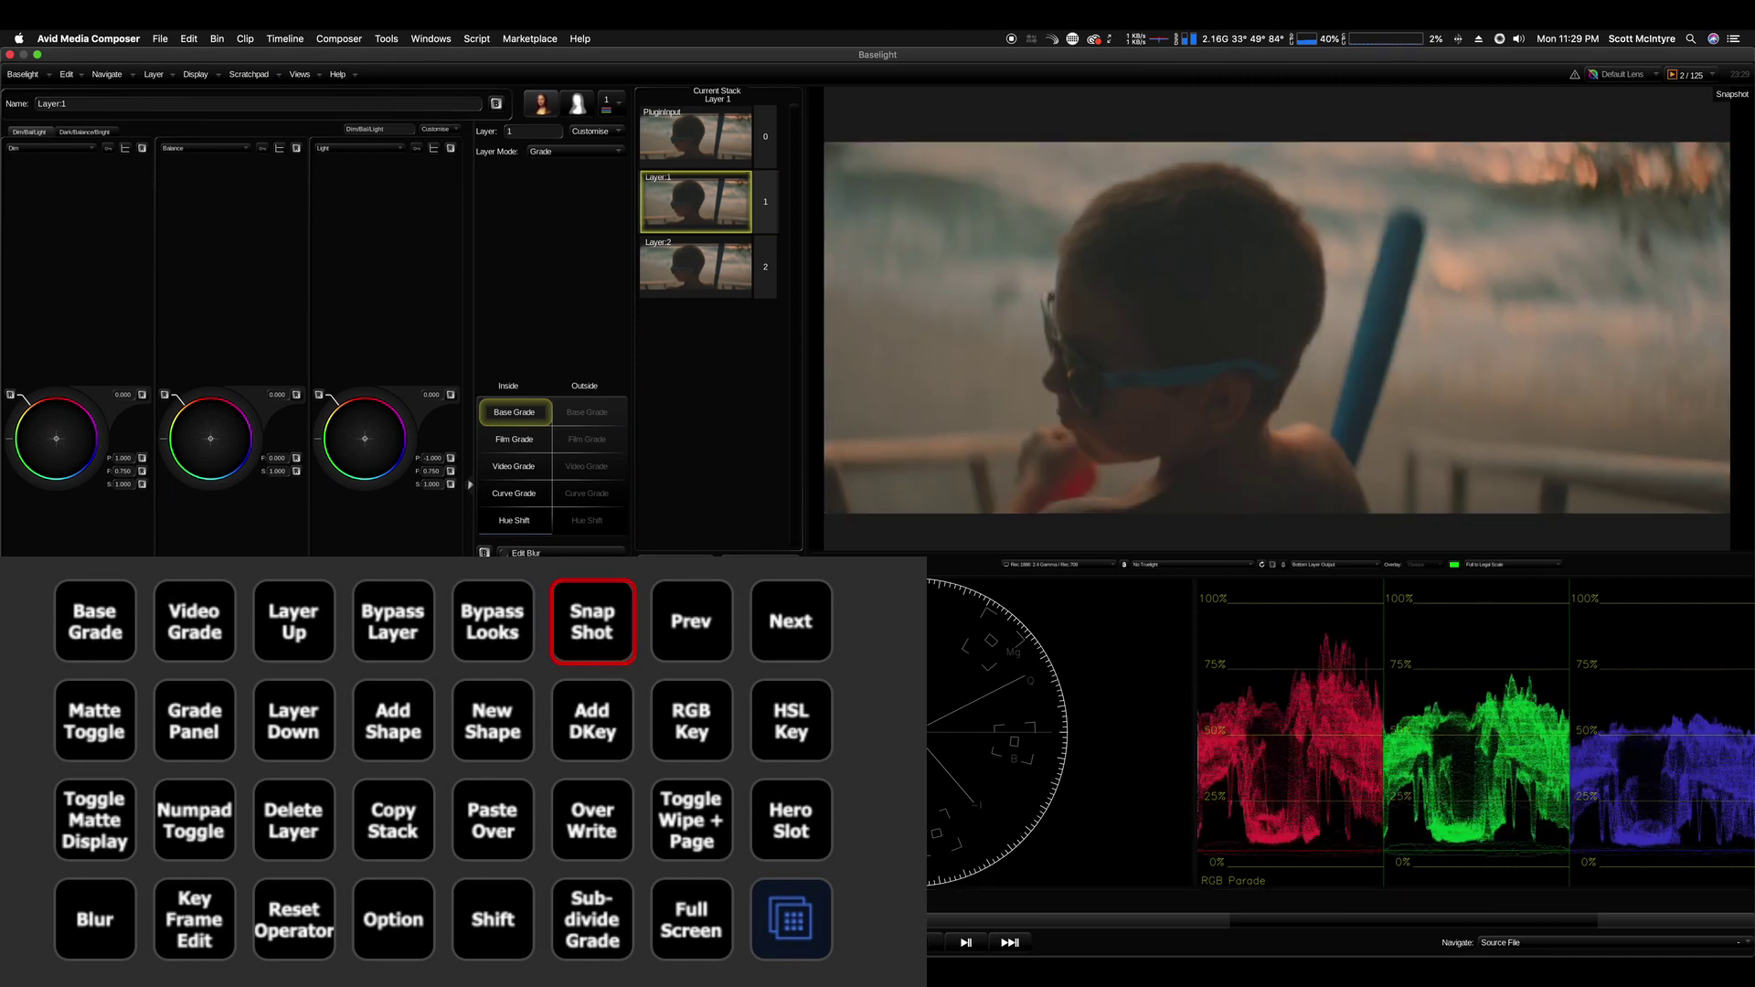
pyautogui.press('pagedown')
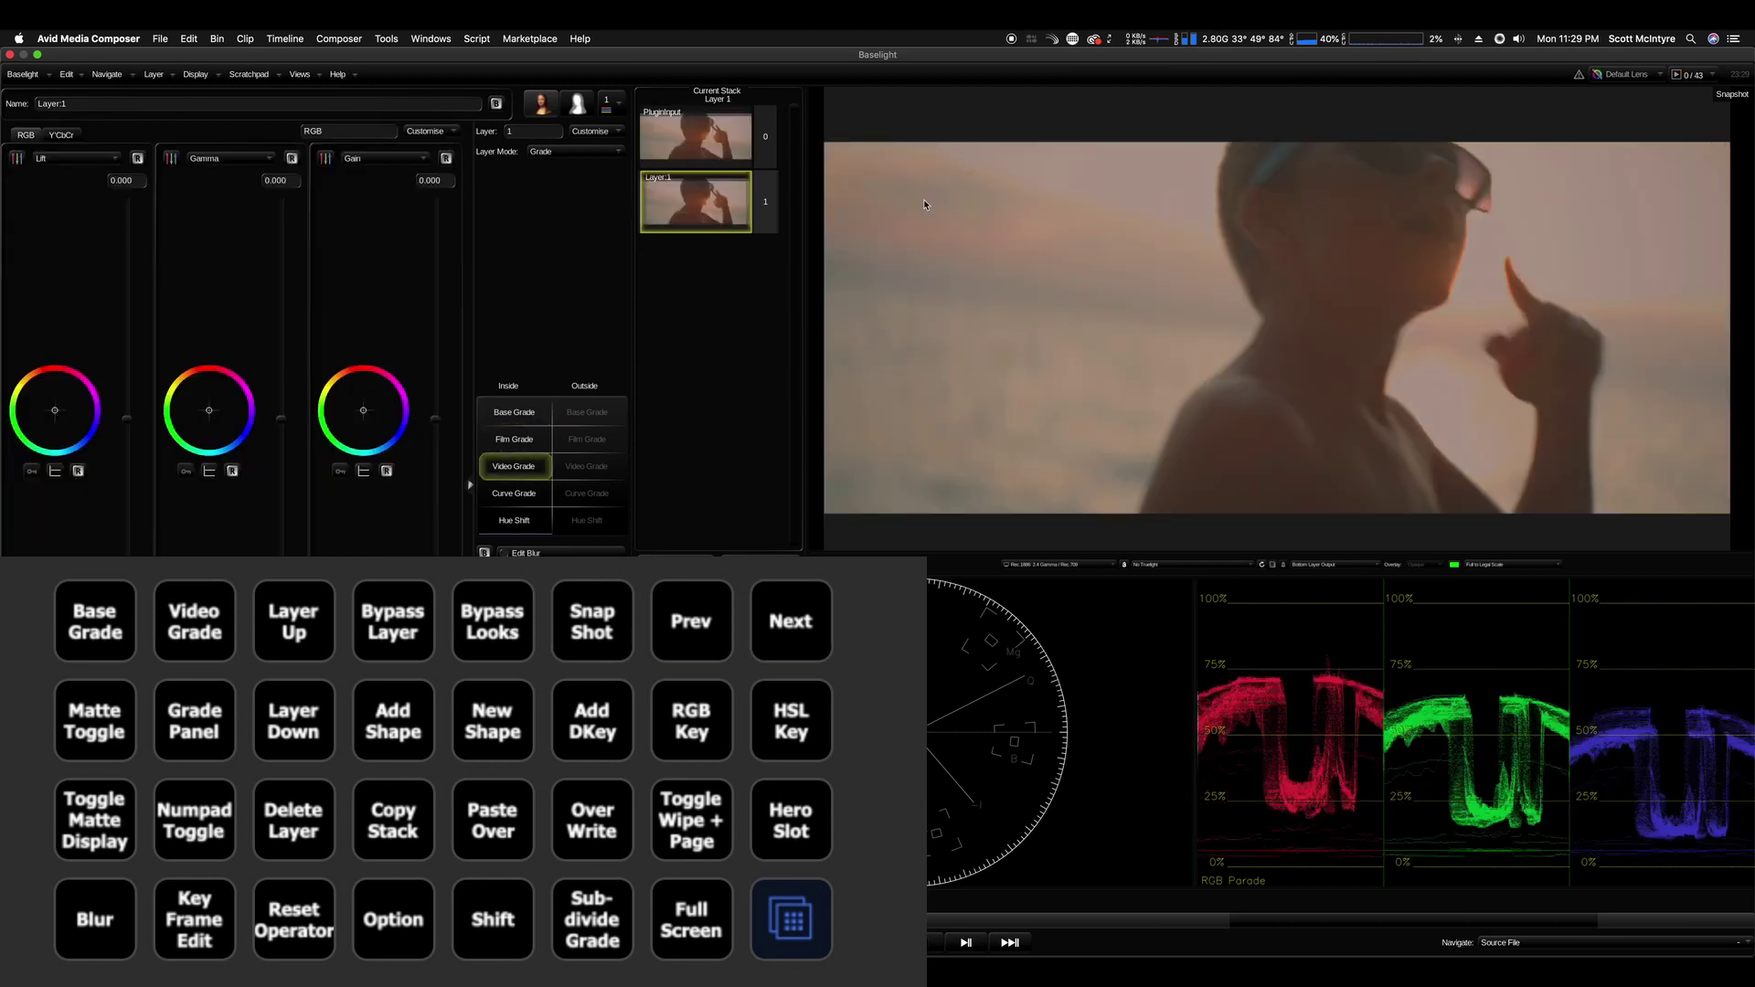
pyautogui.moveTo(891, 193); pyautogui.dragTo(1232, 479)
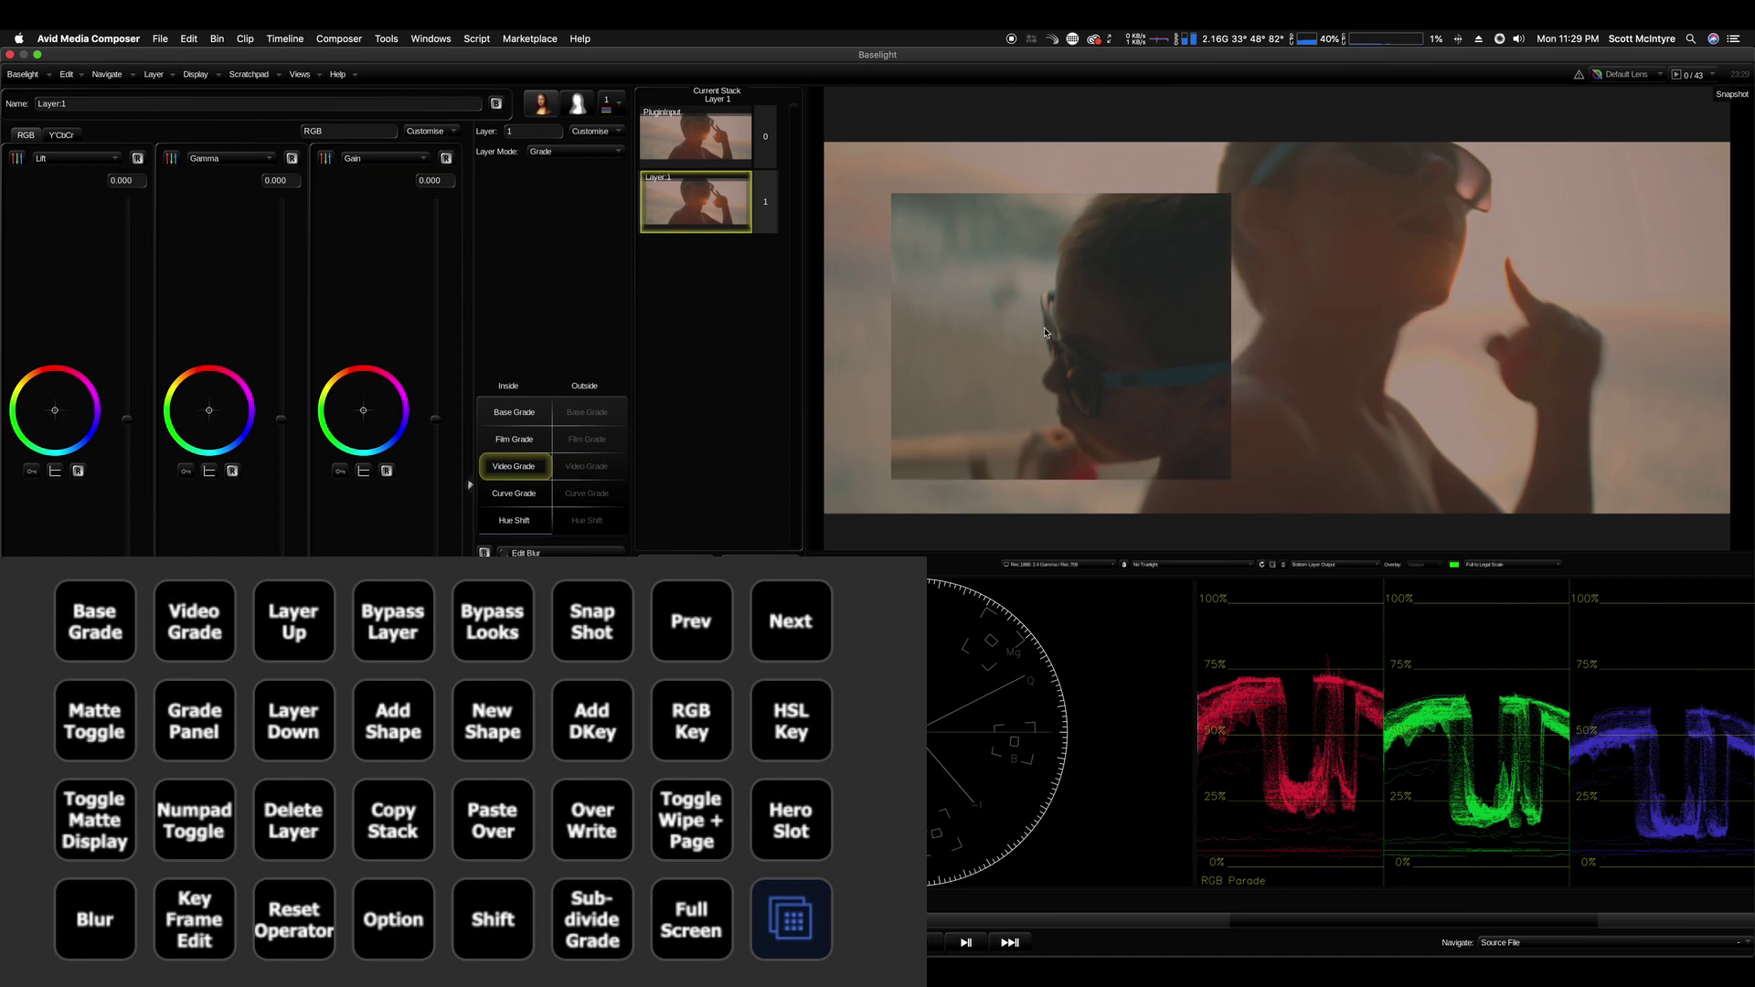
pyautogui.moveTo(1230, 352); pyautogui.dragTo(812, 291)
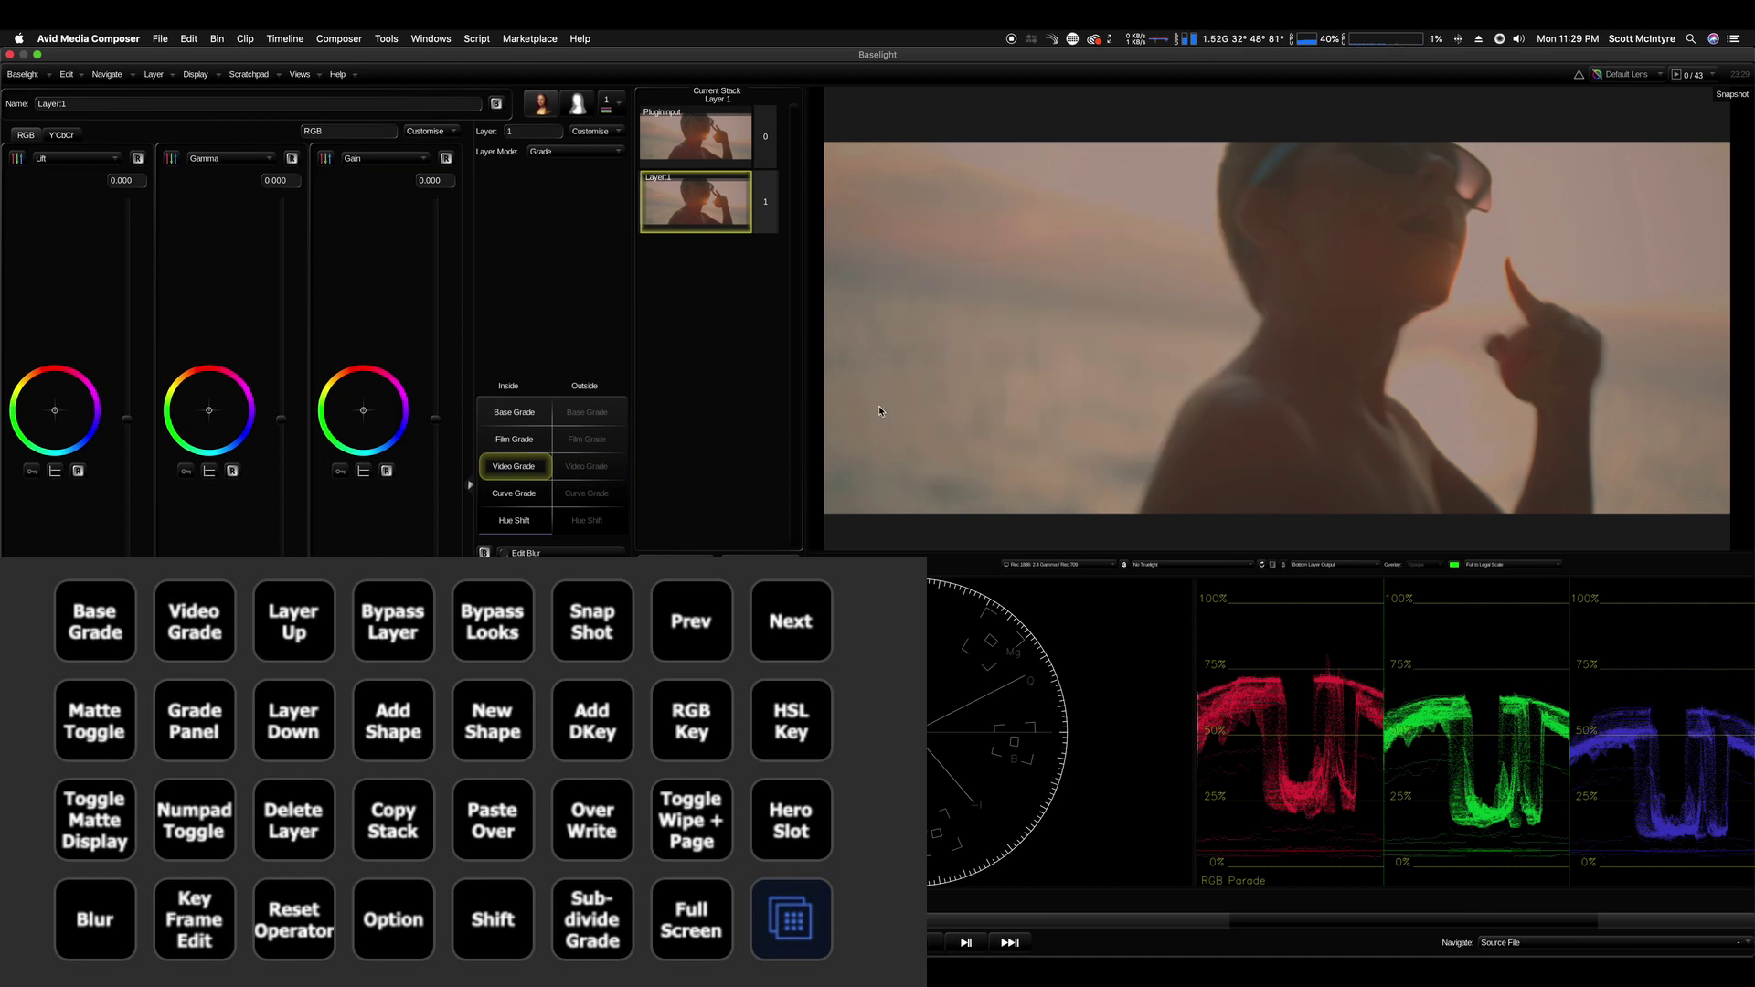
pyautogui.moveTo(888, 216); pyautogui.dragTo(1207, 483)
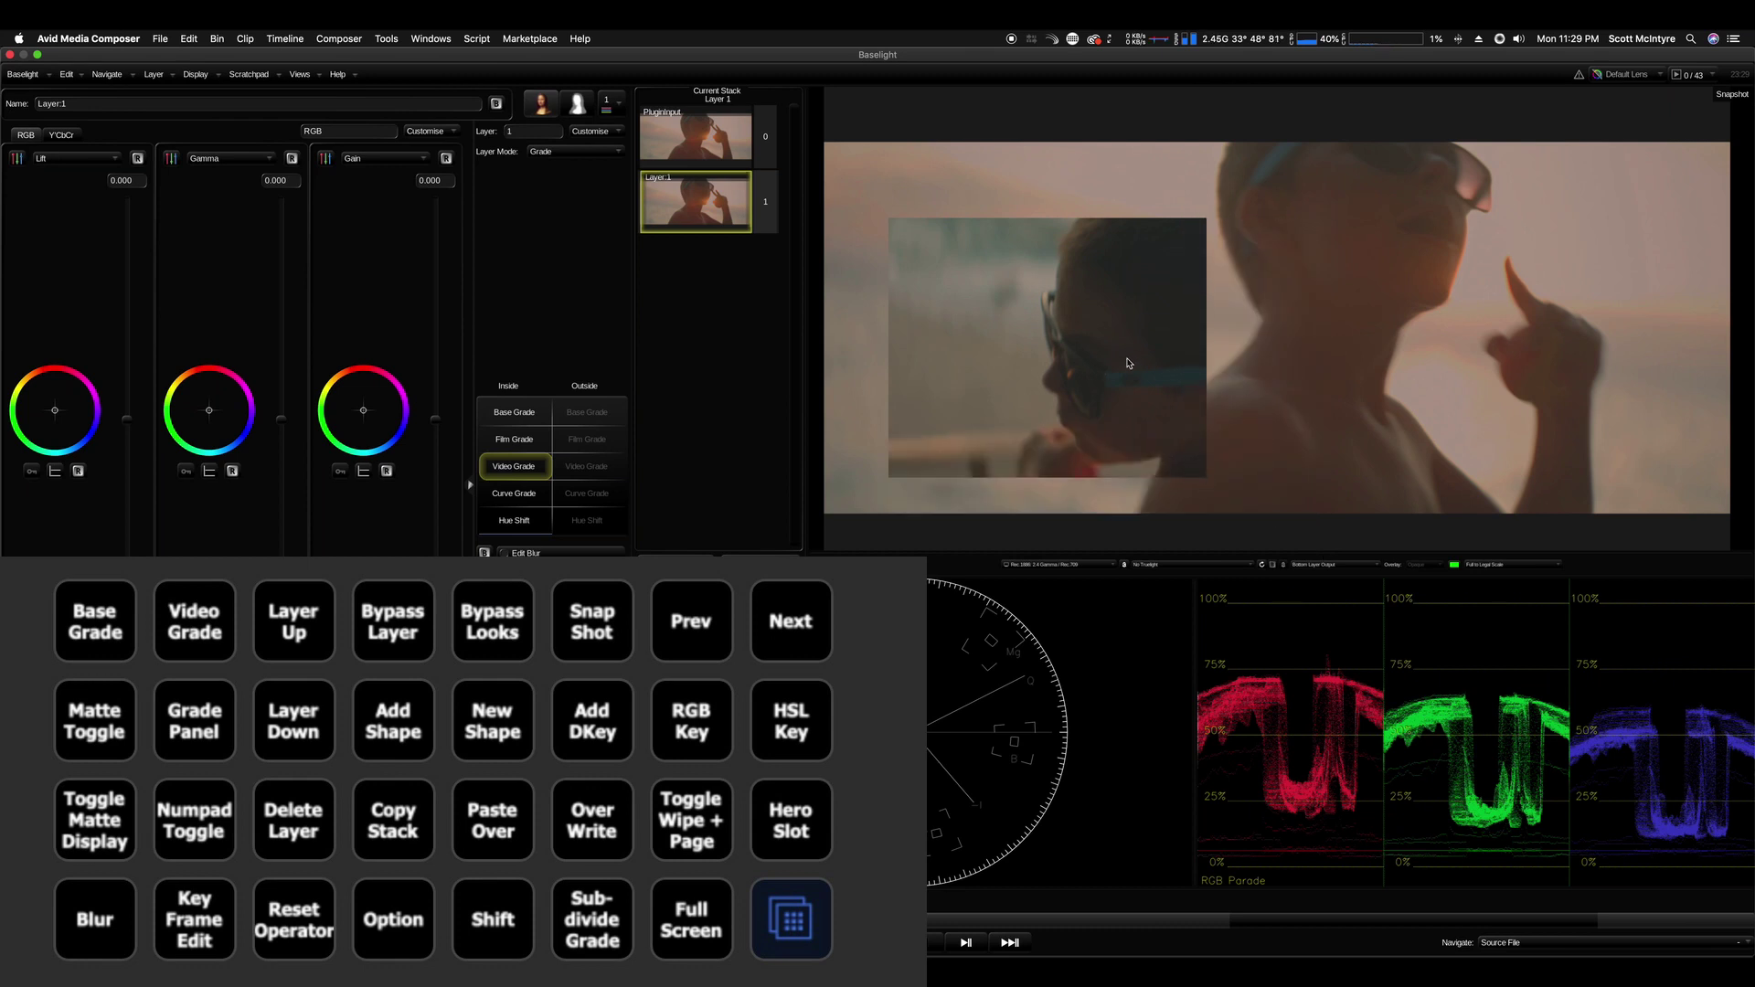
pyautogui.press('w')
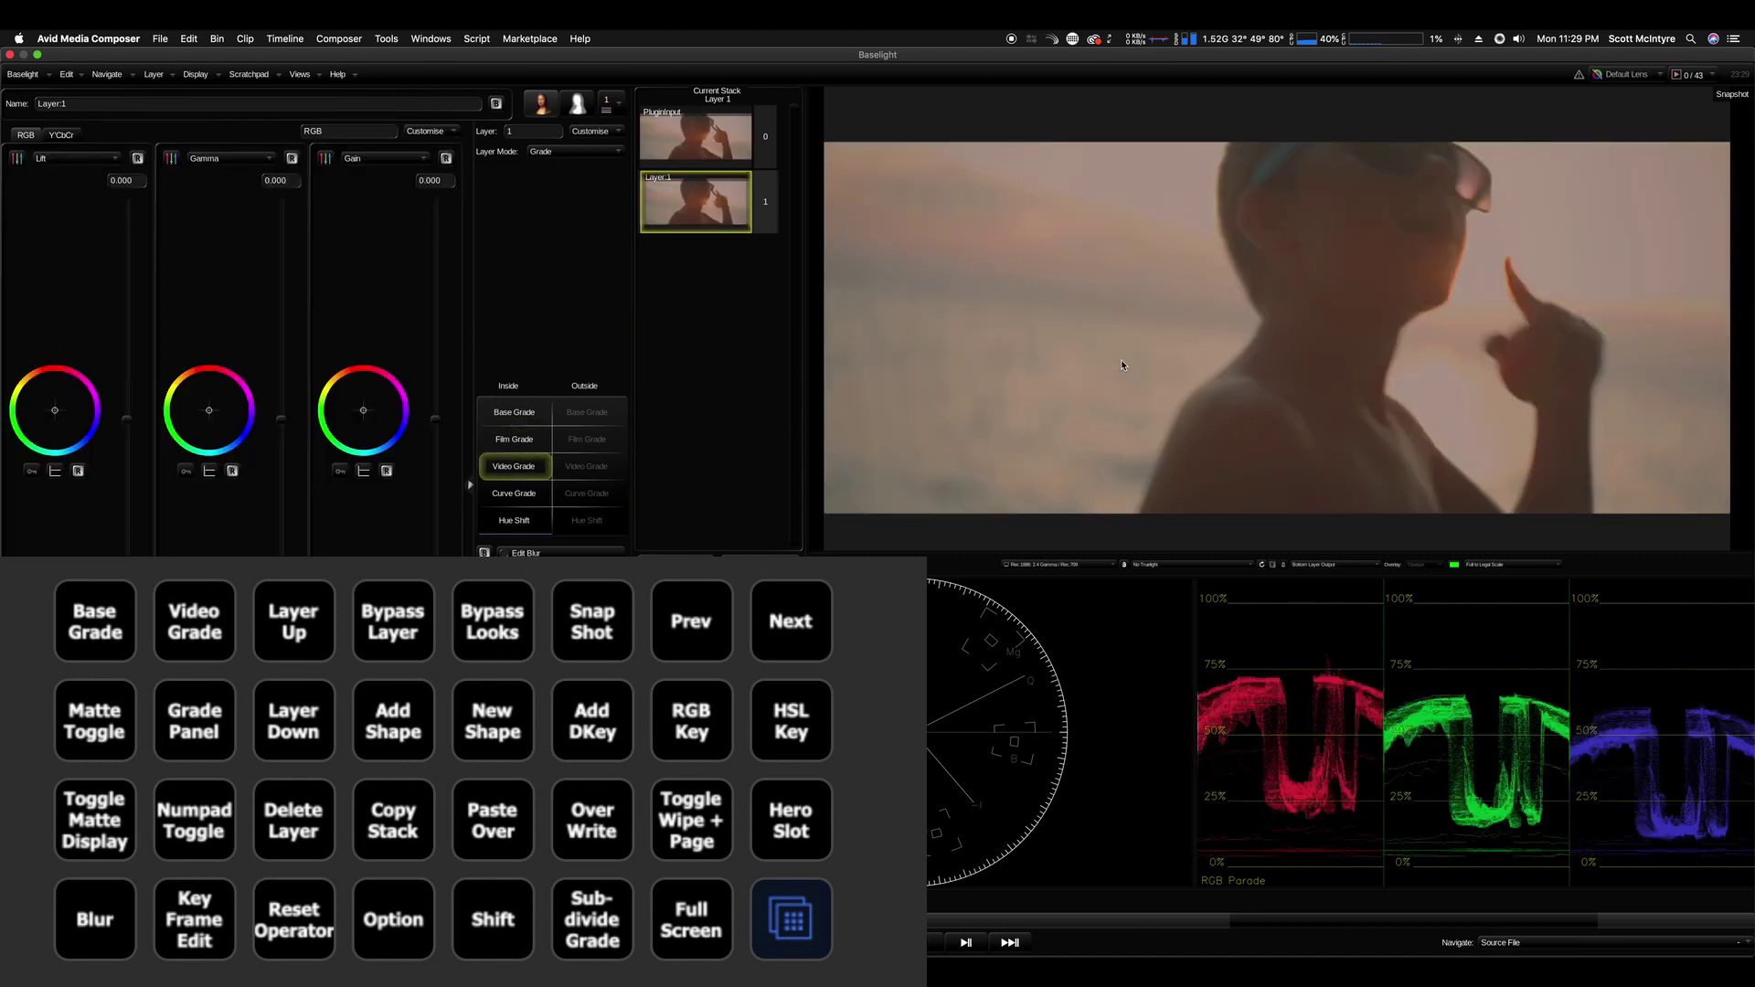
pyautogui.press('Down')
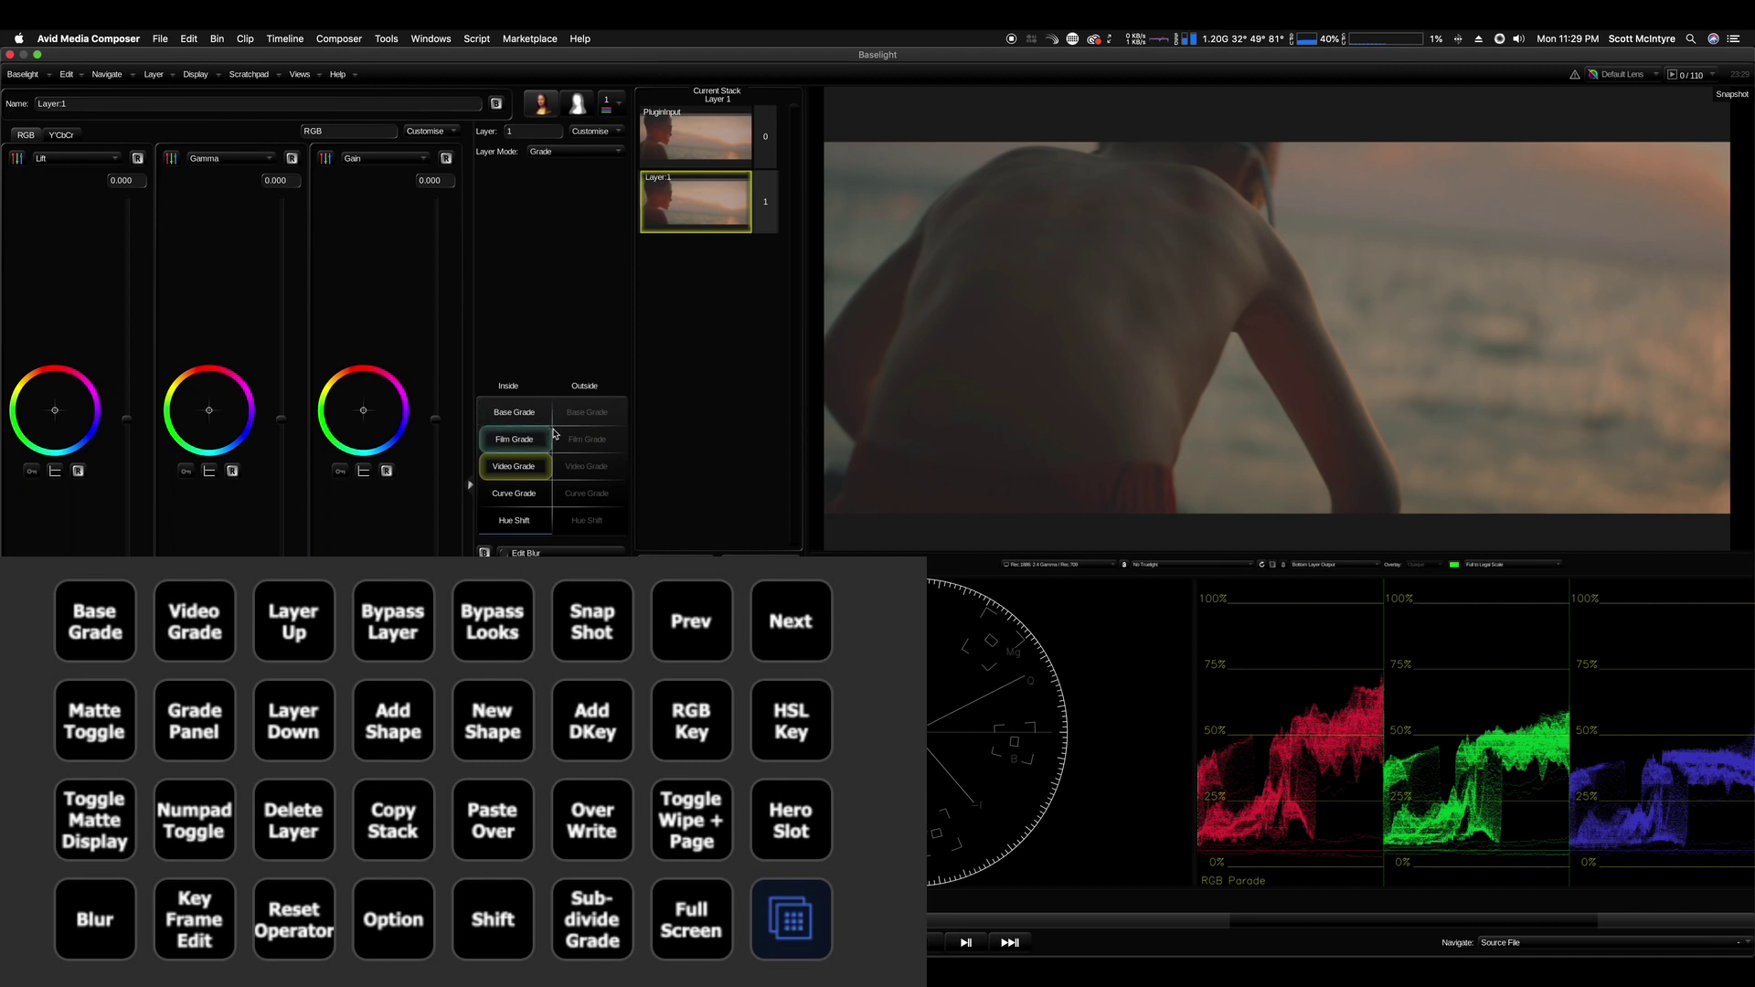
# - Add a new layer with an ellipse shape matte over the boy's back
pyautogui.hotkey('ctrl', 'b')
pyautogui.hotkey('ctrl', 'shift', 's')
pyautogui.moveTo(1025, 222); pyautogui.dragTo(1174, 325)
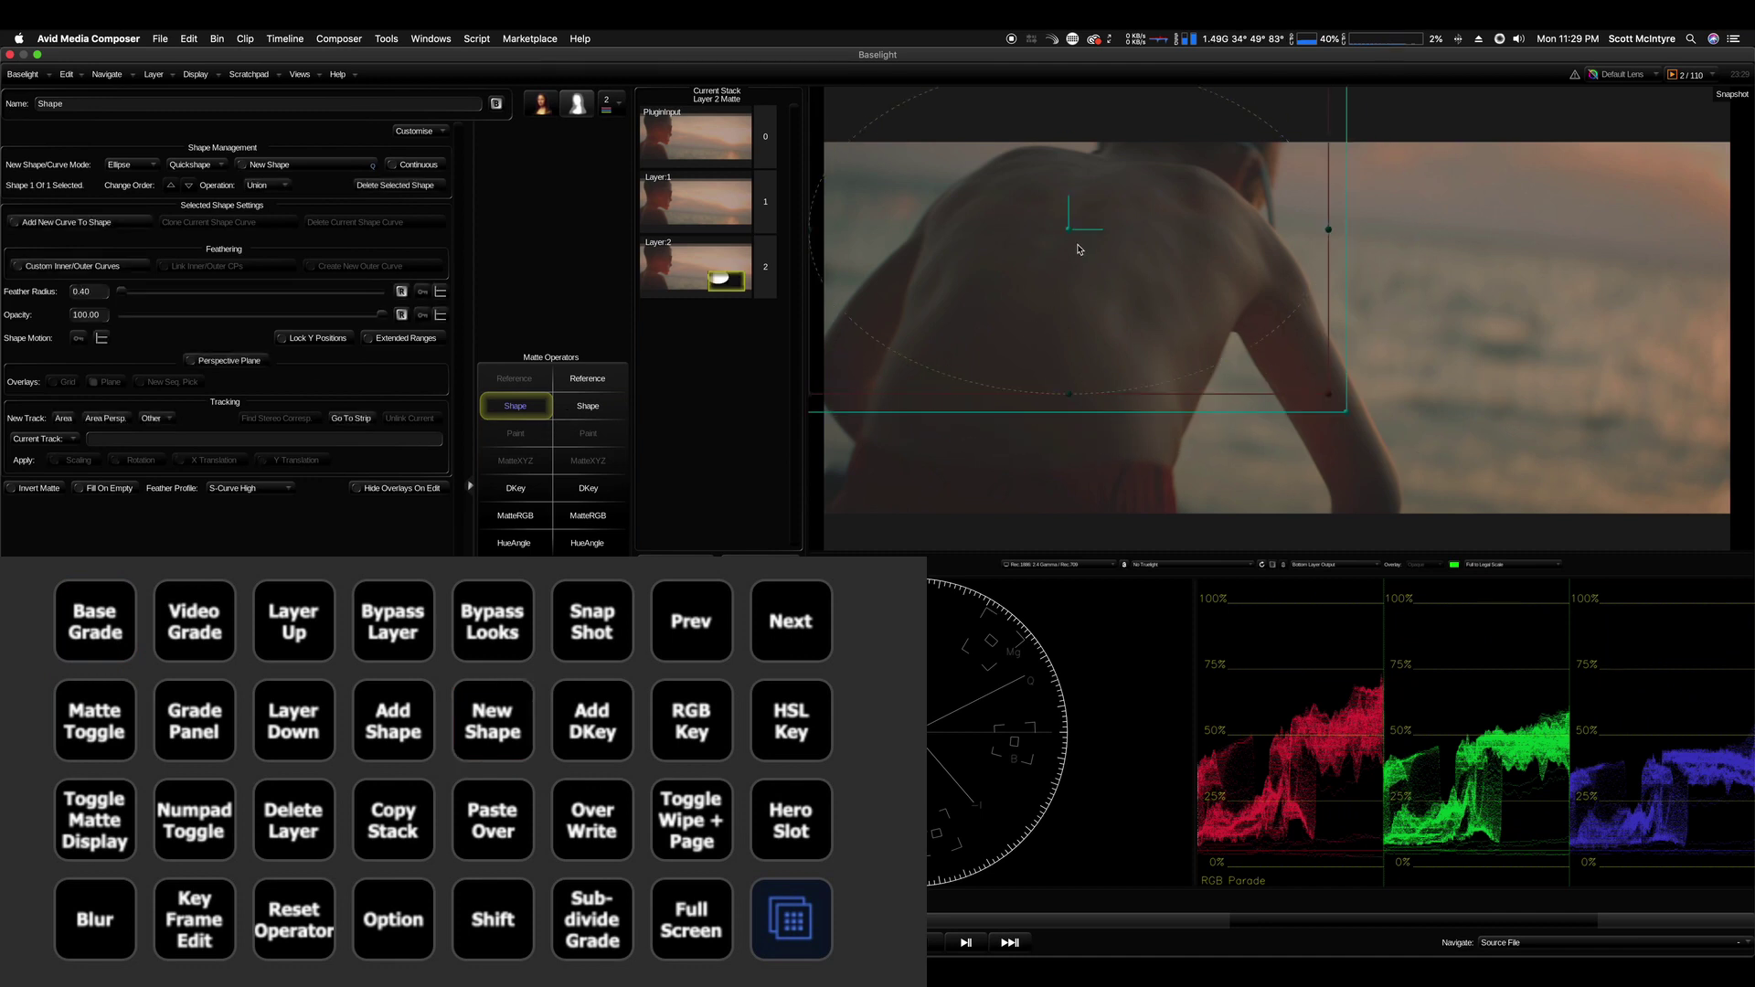
# - Toggle the matte display of the ellipse shape on and off and delete the shape layer
pyautogui.press('m')
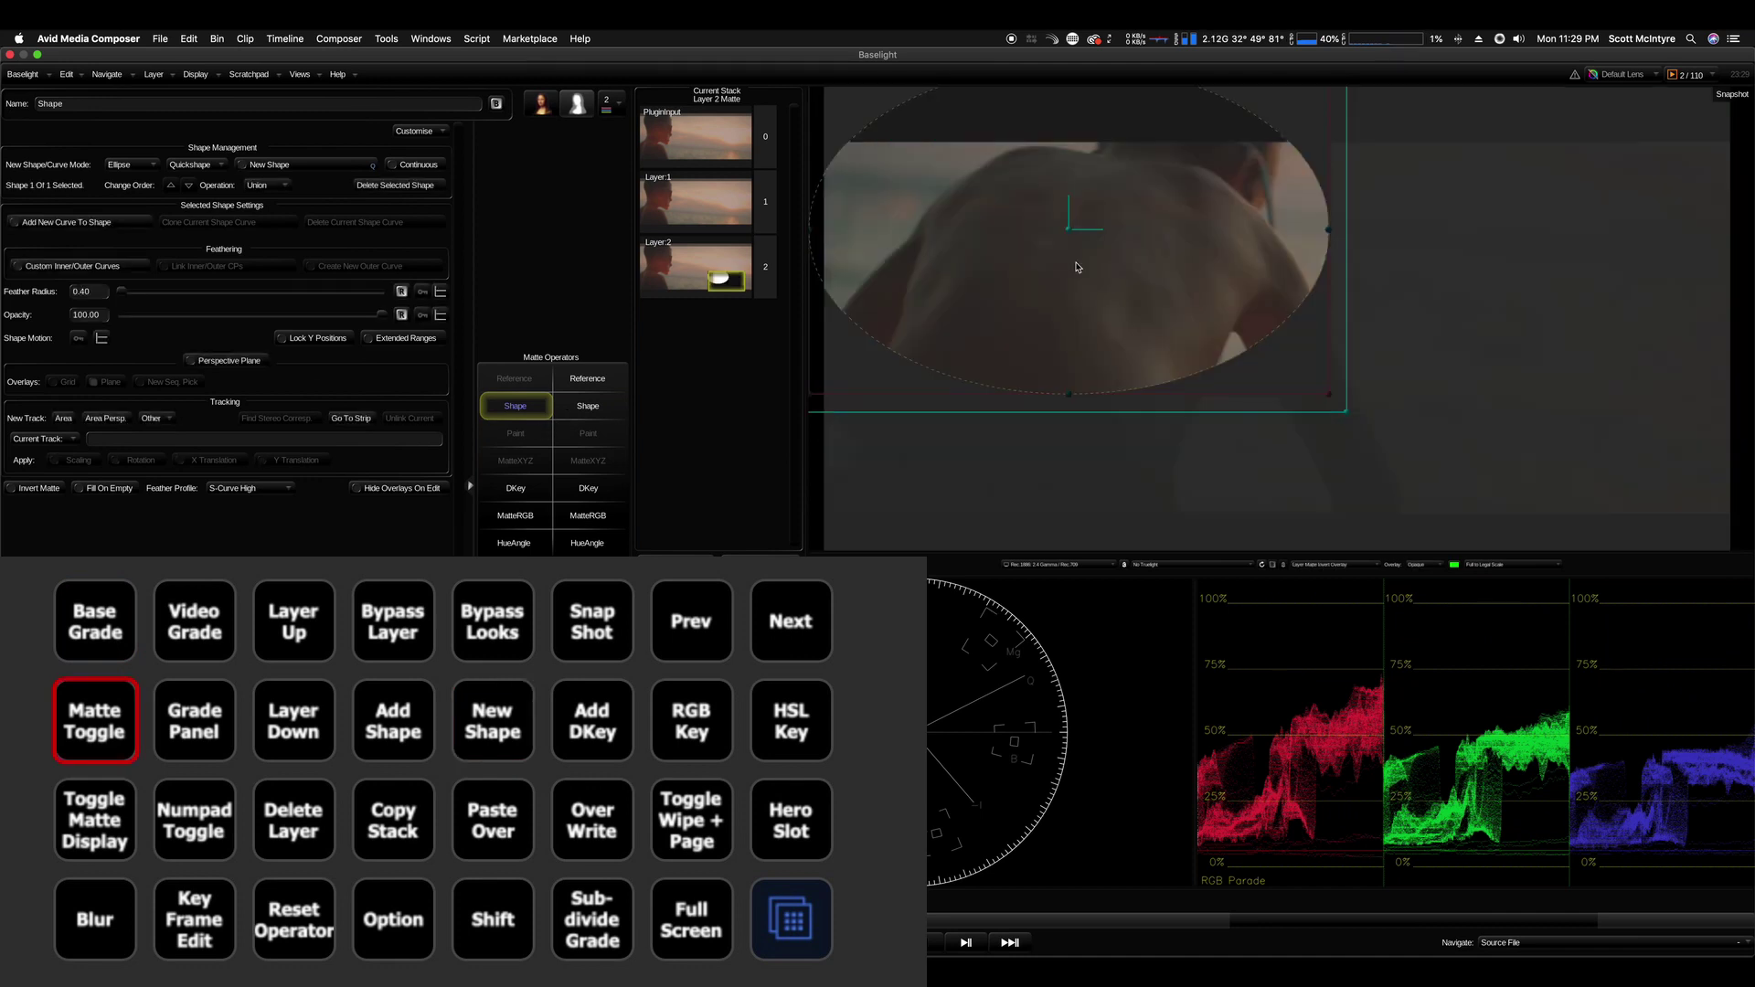
pyautogui.press('m')
pyautogui.press('m')
pyautogui.press('m')
pyautogui.press('Delete')
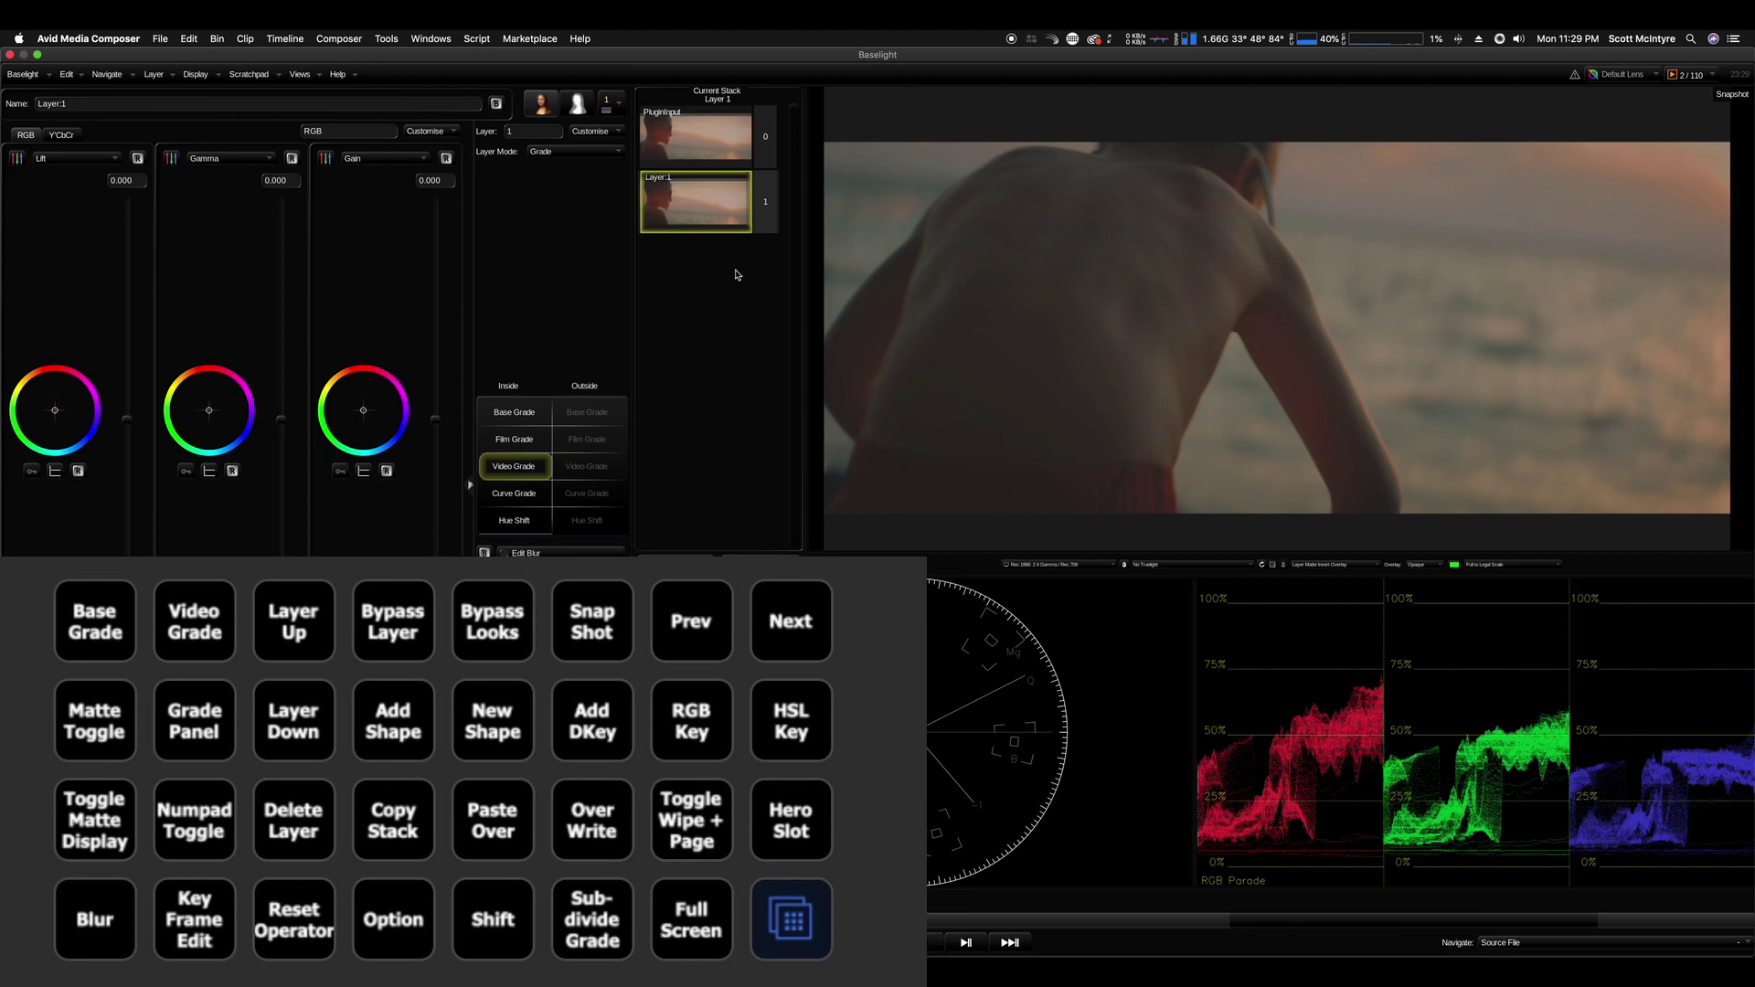
# - Add a DKey matte to Layer 1 sampled from the boy's back and toggle through its matte displays
pyautogui.hotkey('shift', 'd')
pyautogui.moveTo(985, 186); pyautogui.dragTo(1298, 393)
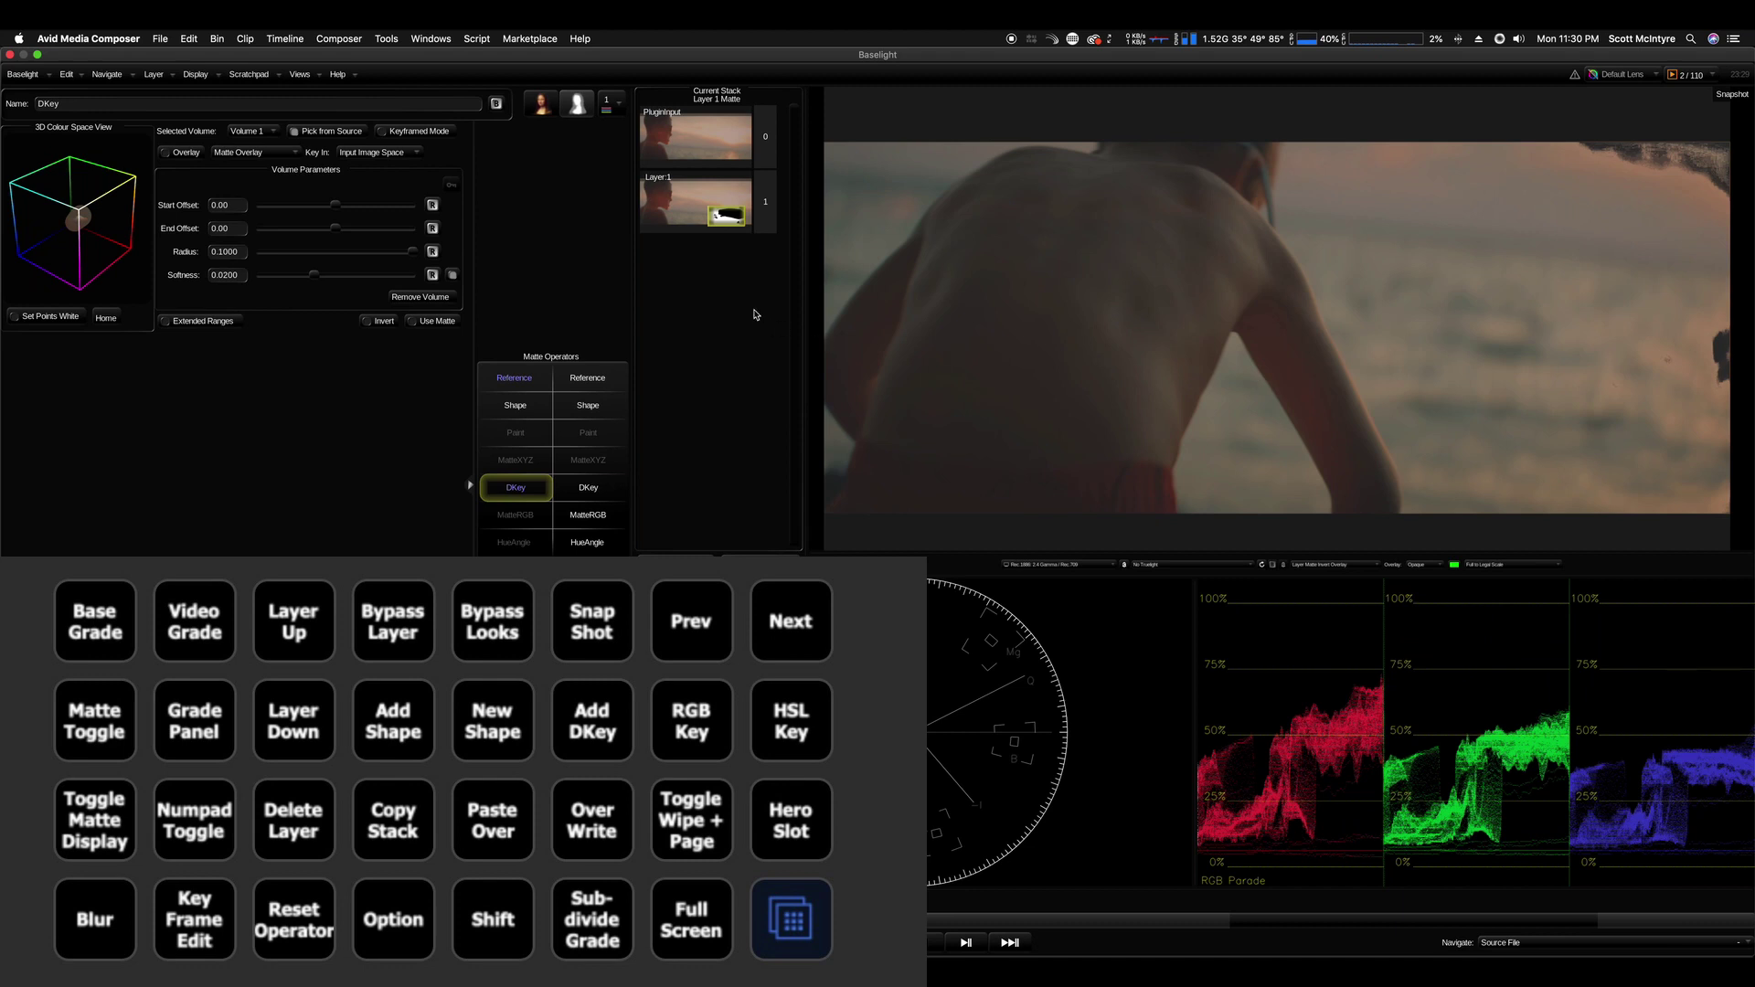
pyautogui.press('m')
pyautogui.hotkey('shift', 'm')
pyautogui.hotkey('shift', 'm')
pyautogui.hotkey('shift', 'm')
# - Delete the keyed Layer 1 and add a Base Grade layer in its place
pyautogui.click(688, 218)
pyautogui.press('Delete')
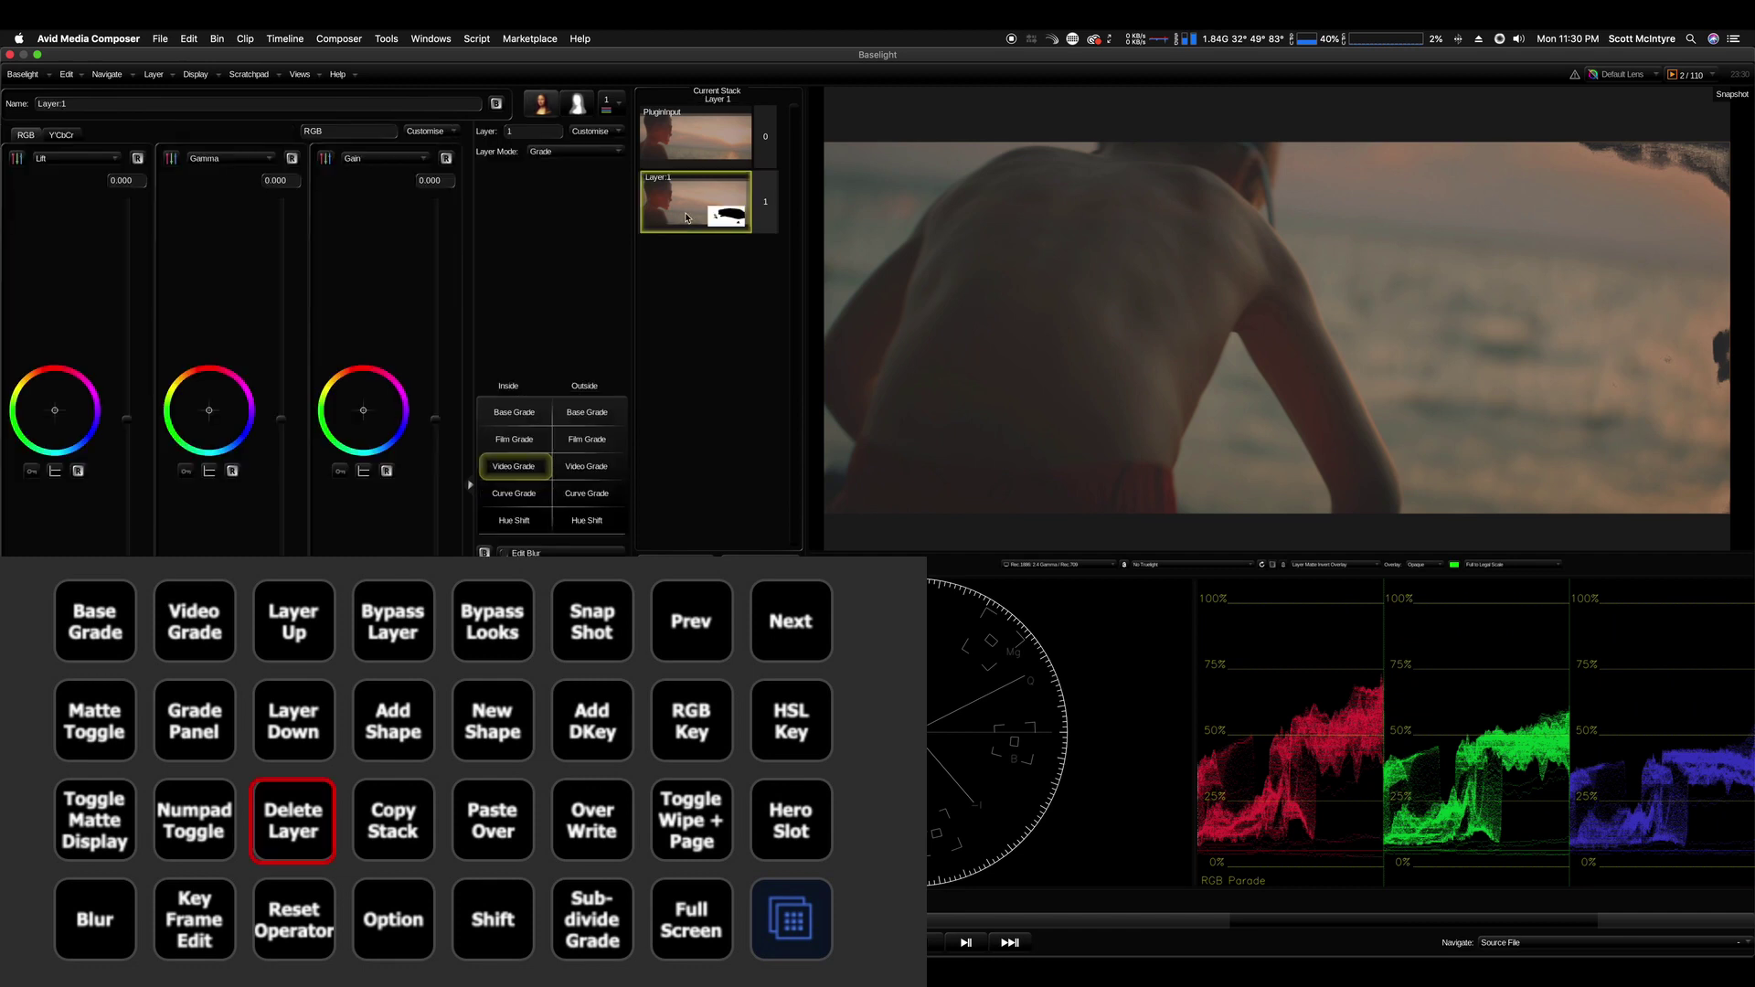
pyautogui.press('p')
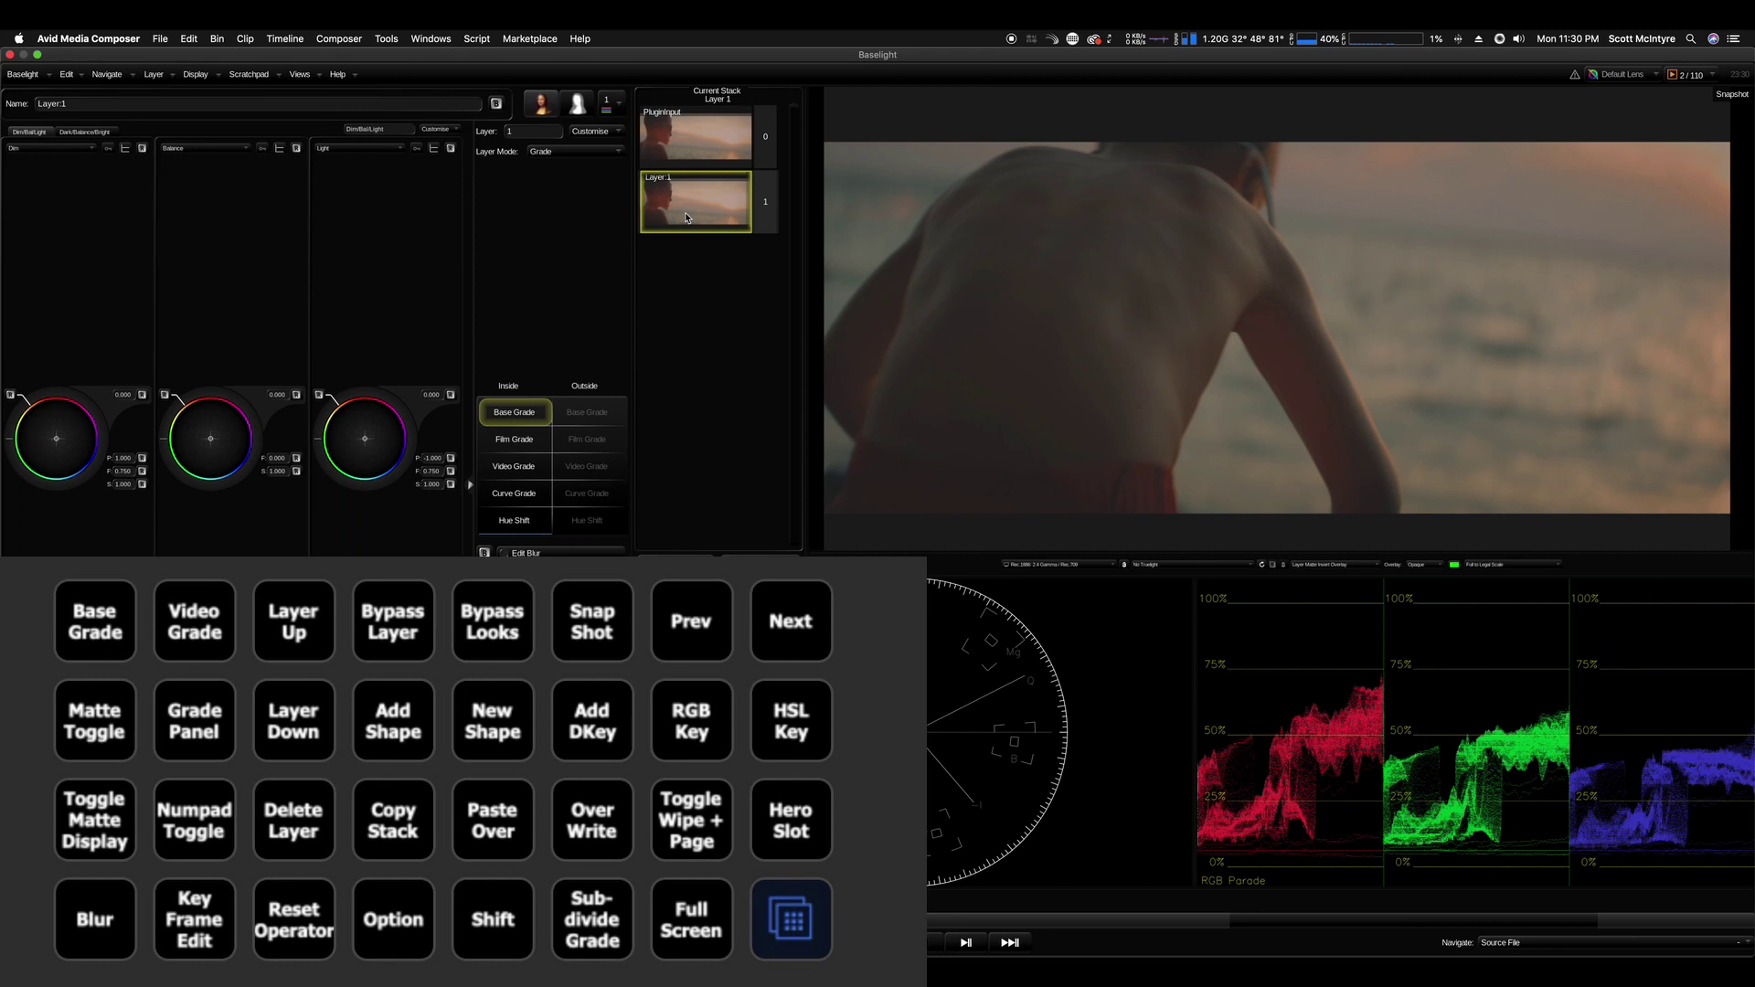
# - Copy and paste the grade stack, and subdivide the Baselight grade at the playhead
pyautogui.press('super+c')
pyautogui.press('super+v')
pyautogui.press('alt')
pyautogui.press('shift')
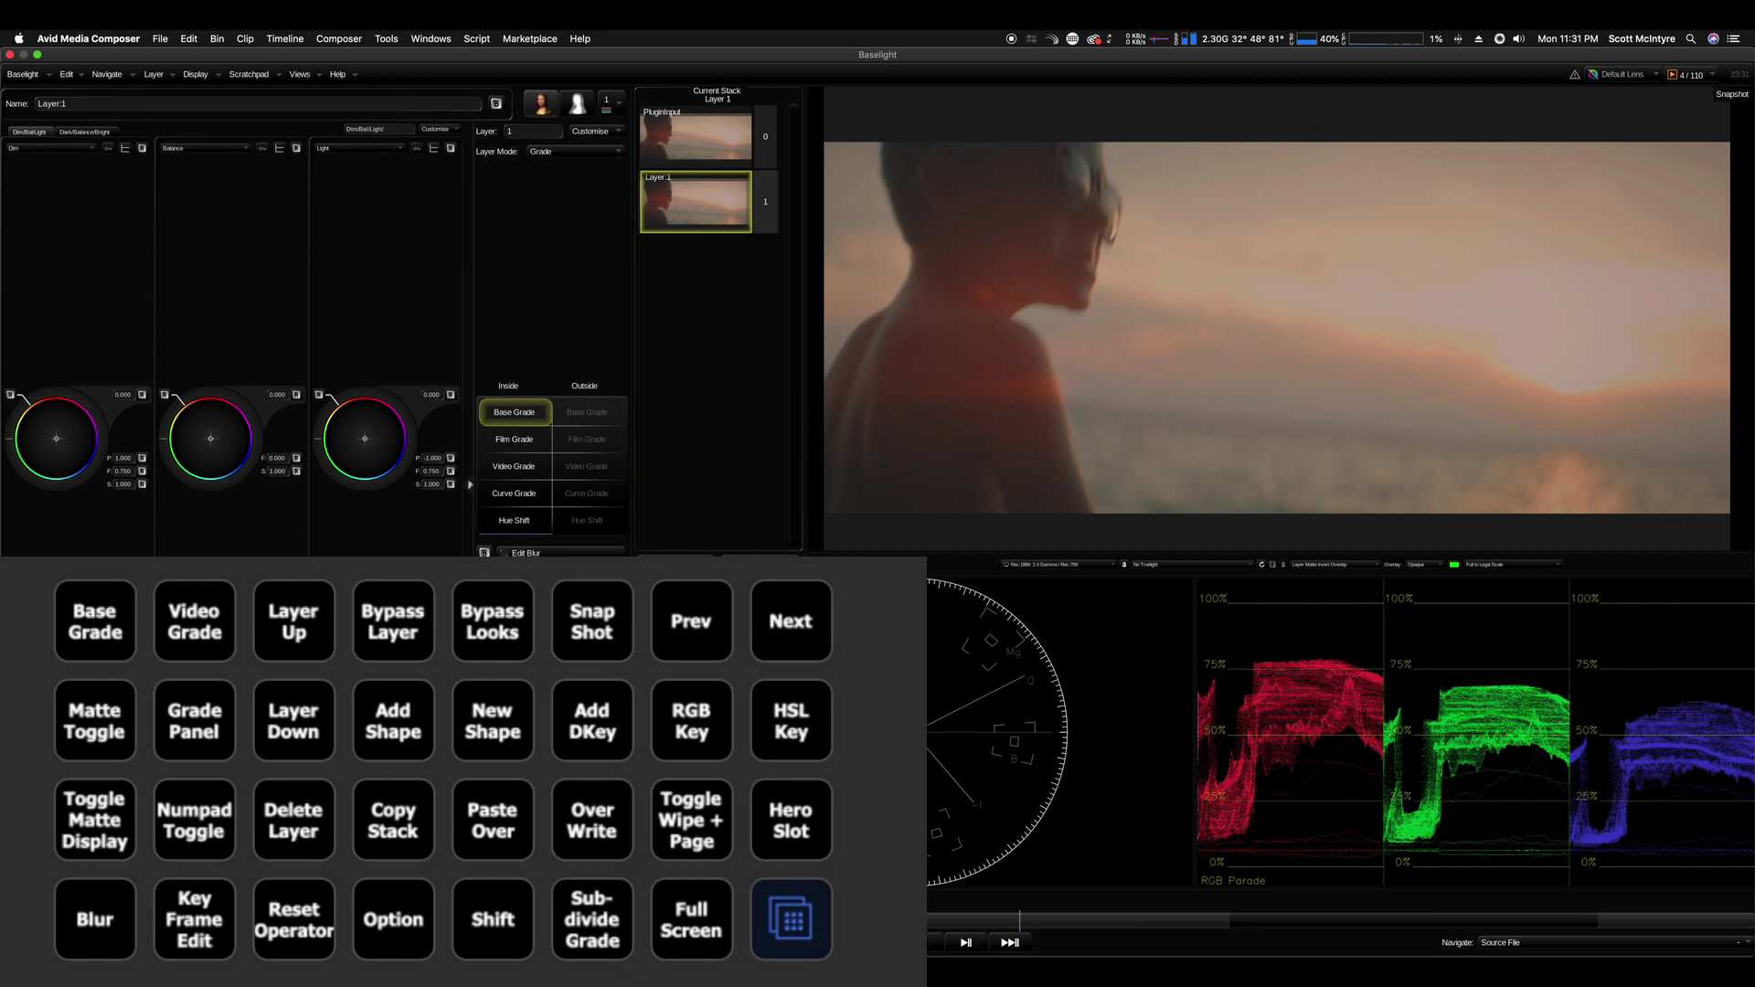
pyautogui.hotkey('ctrl', 'd')
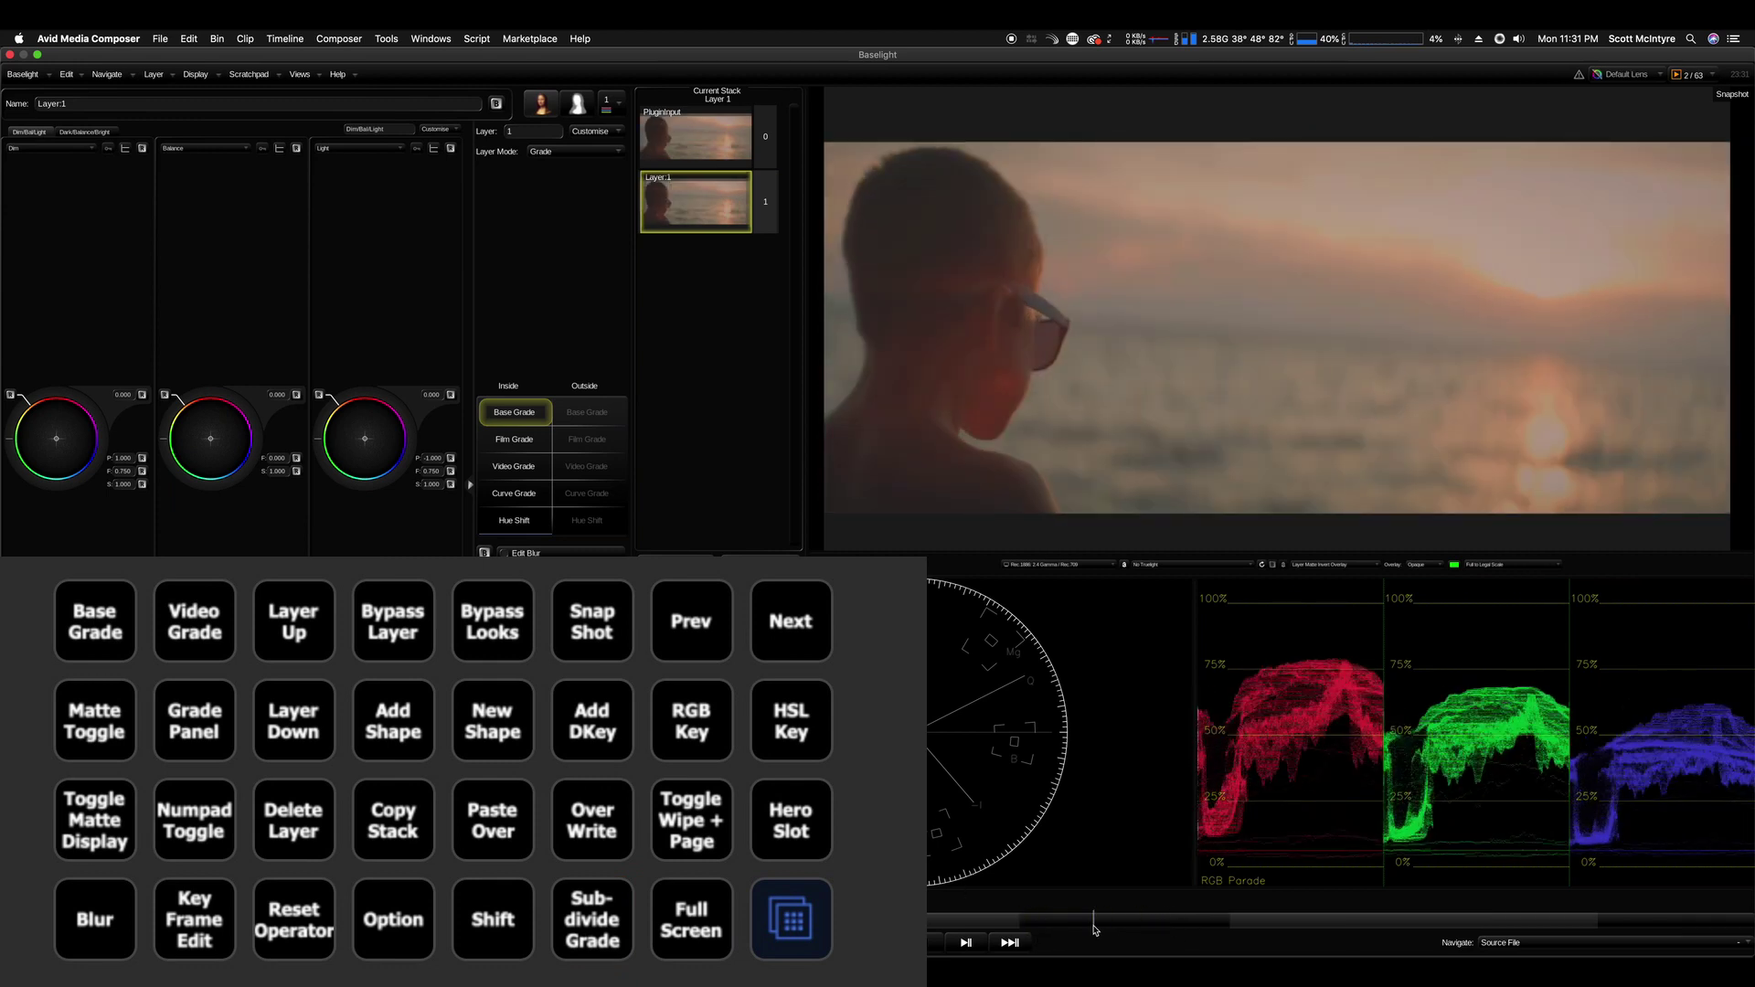
# - Close the Baselight editor and inspect the subdivided filler effect on track V2 of the Avid timeline
pyautogui.click(10, 55)
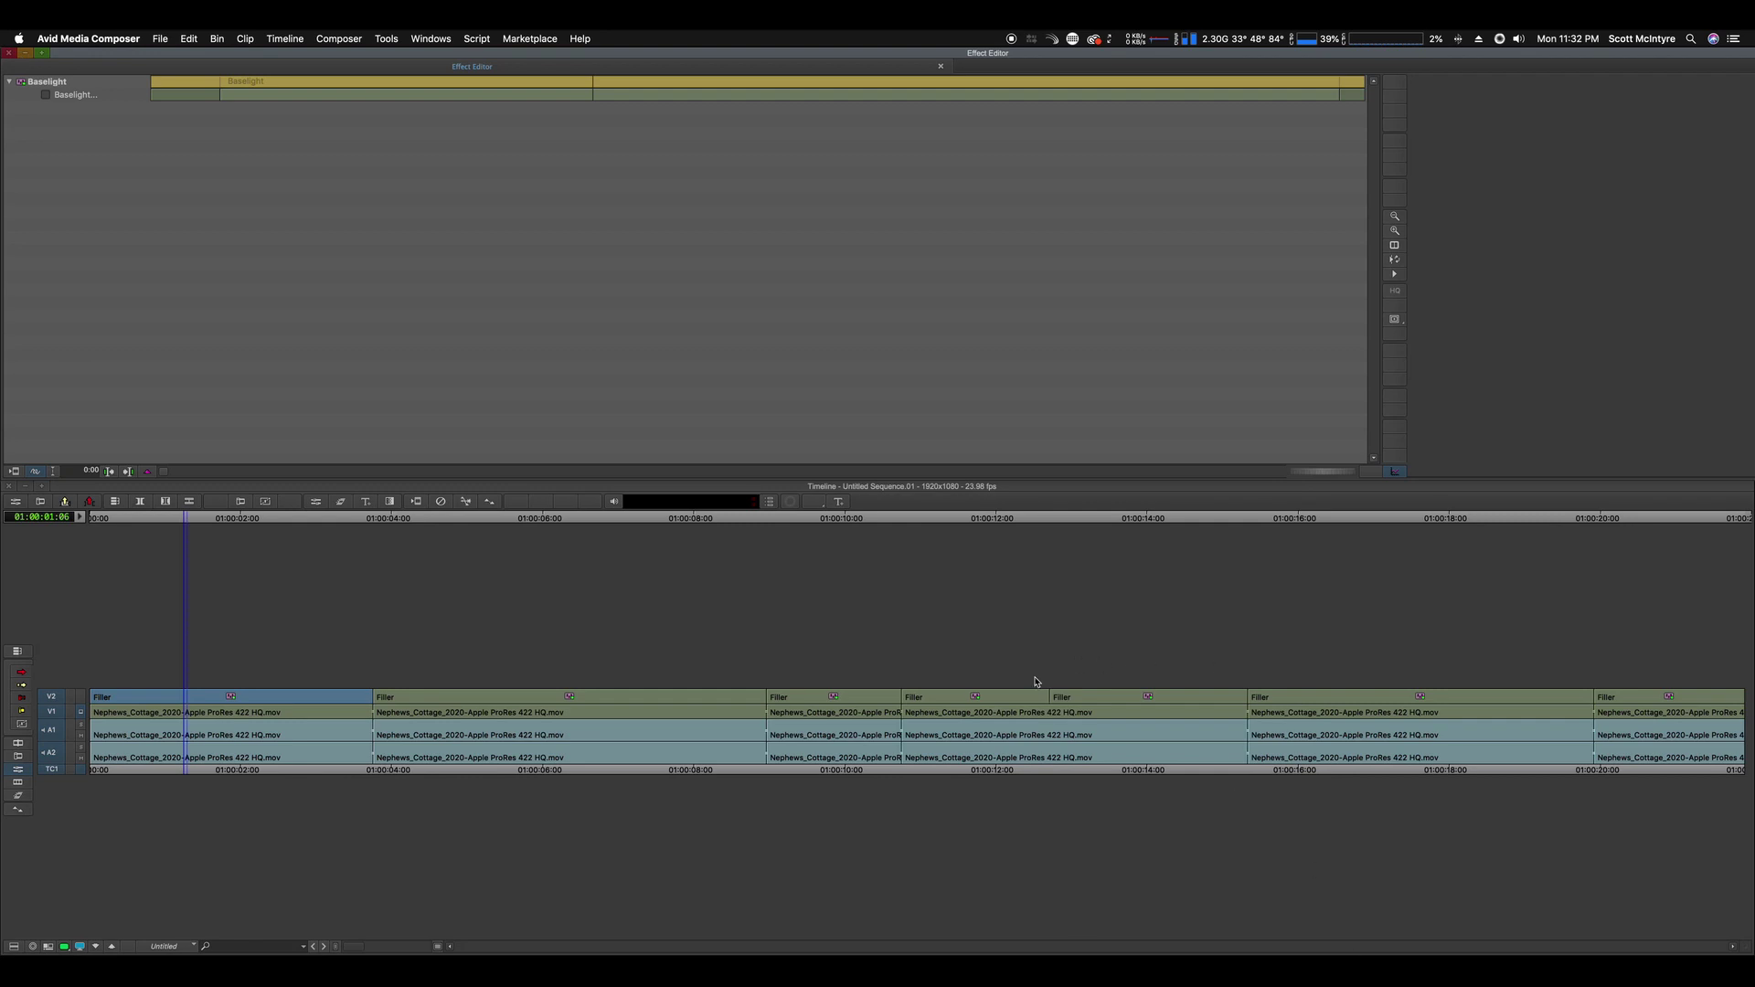
pyautogui.click(1242, 700)
pyautogui.click(1213, 699)
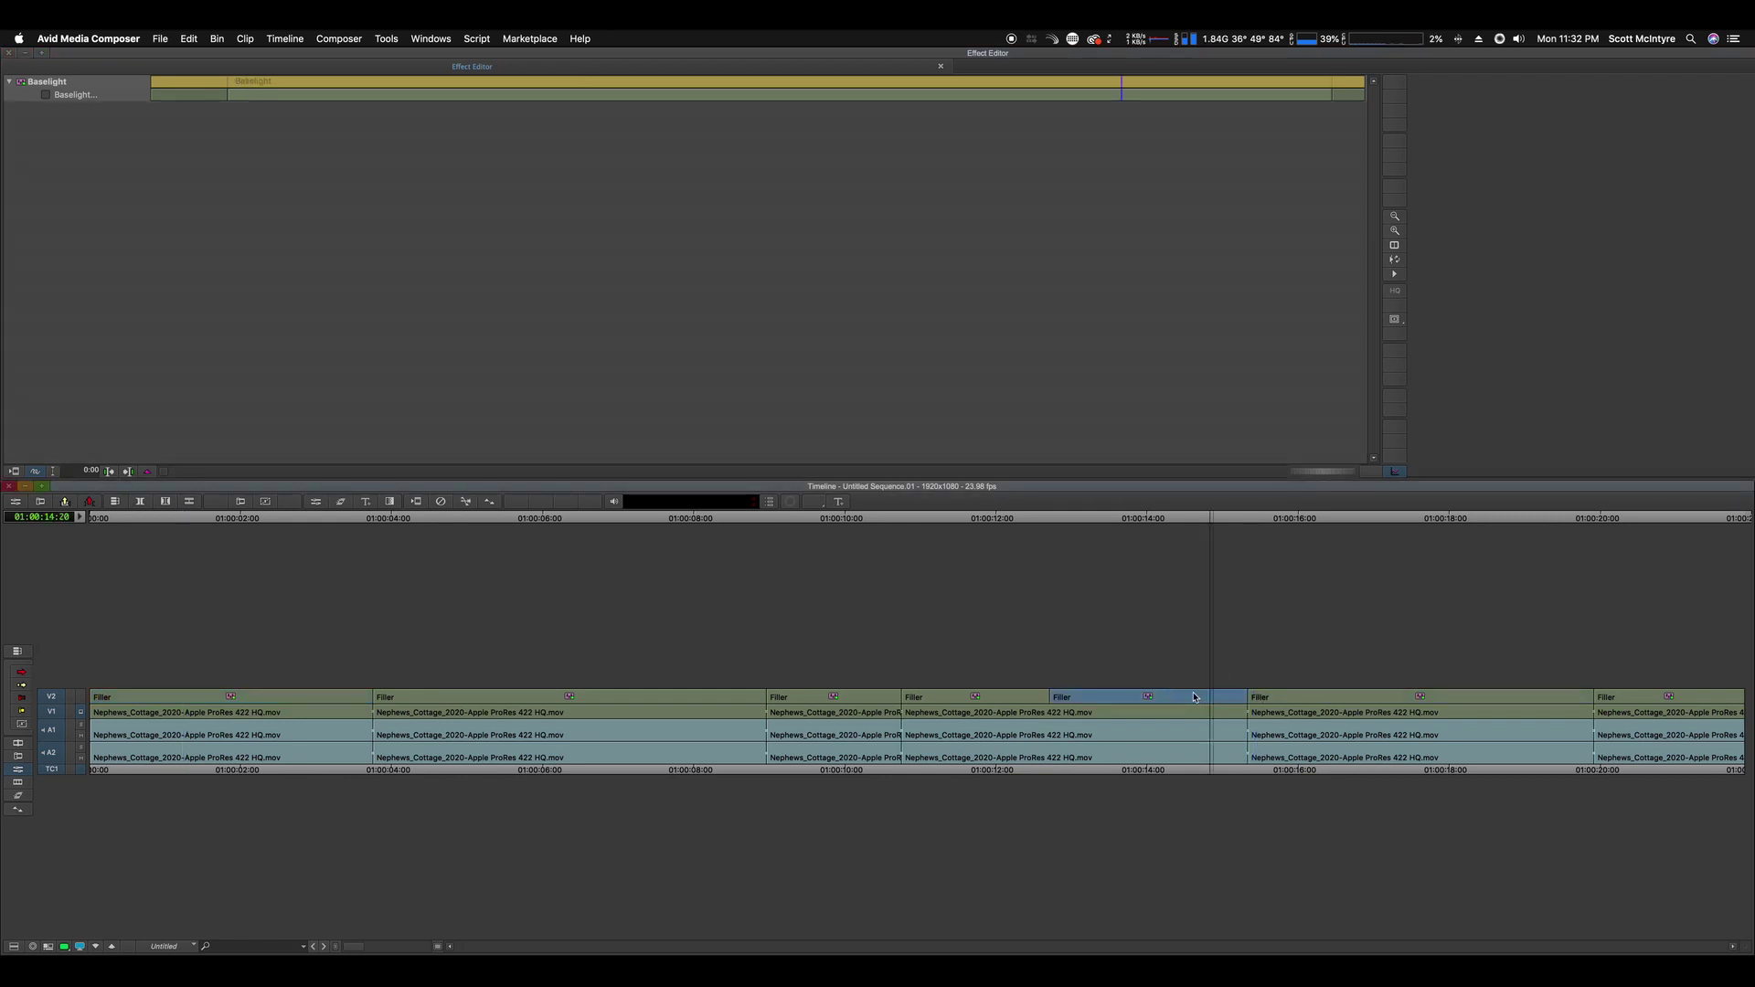
pyautogui.moveTo(1055, 523)
pyautogui.mouseDown()
pyautogui.moveTo(1040, 524)
pyautogui.moveTo(1082, 527)
pyautogui.moveTo(1047, 529)
pyautogui.mouseUp()
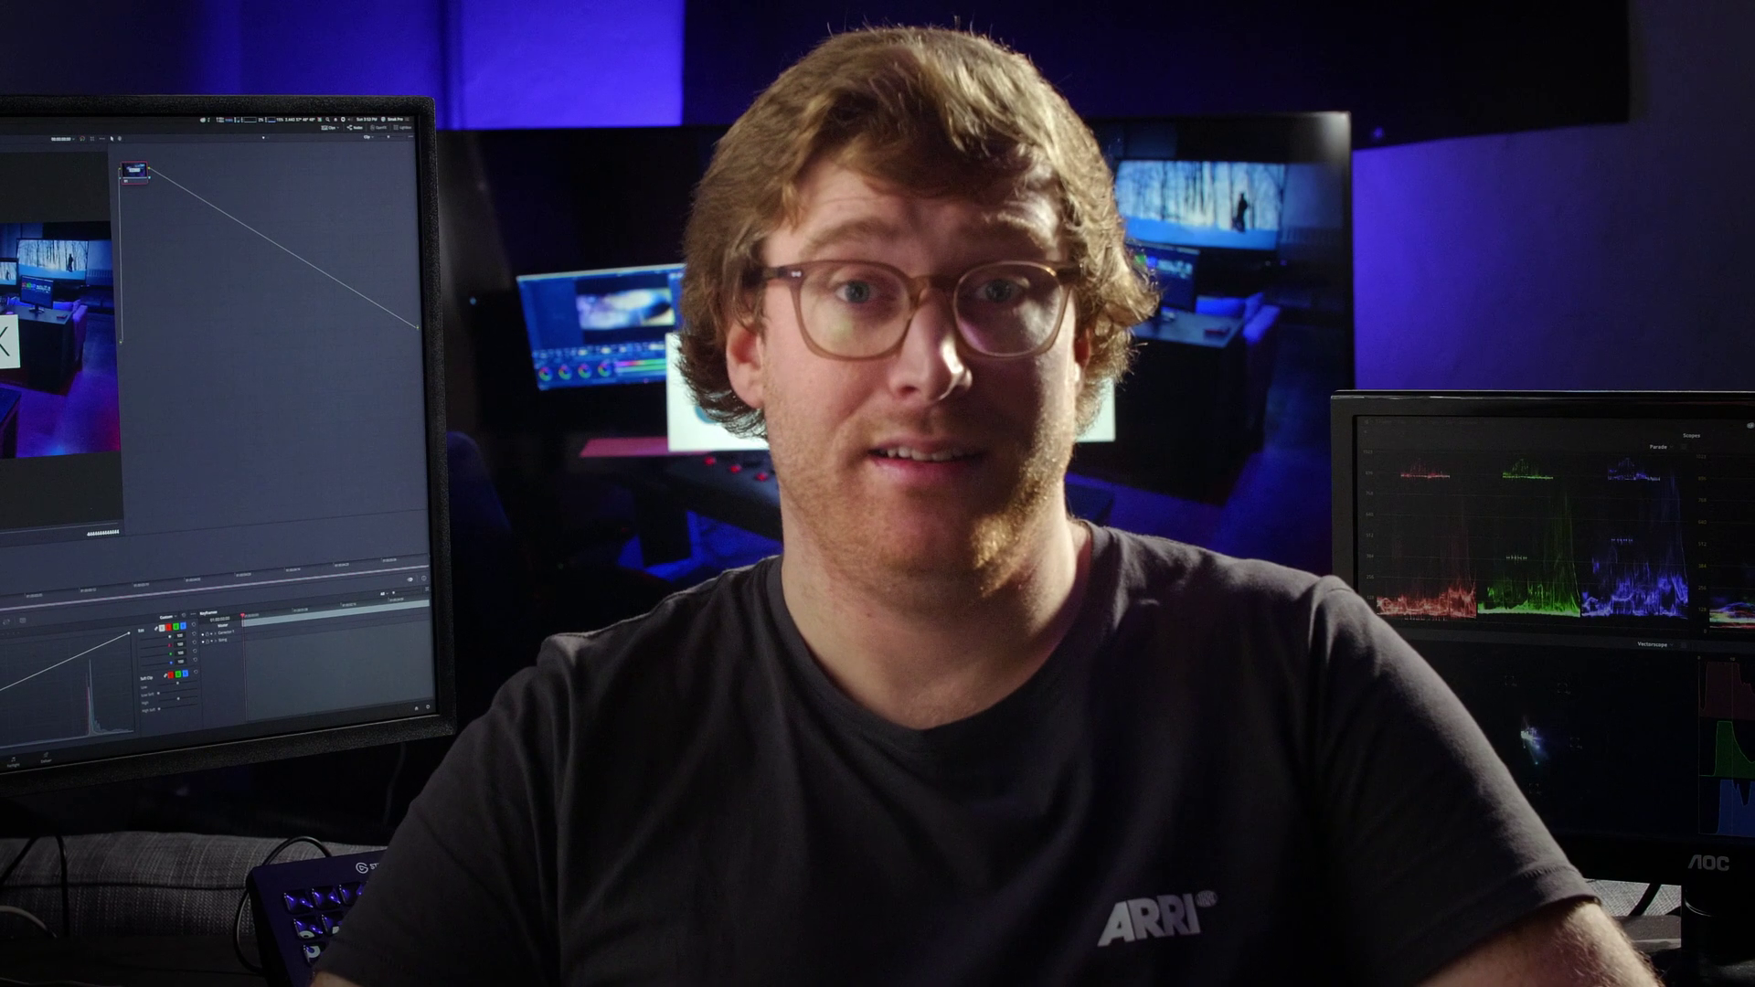